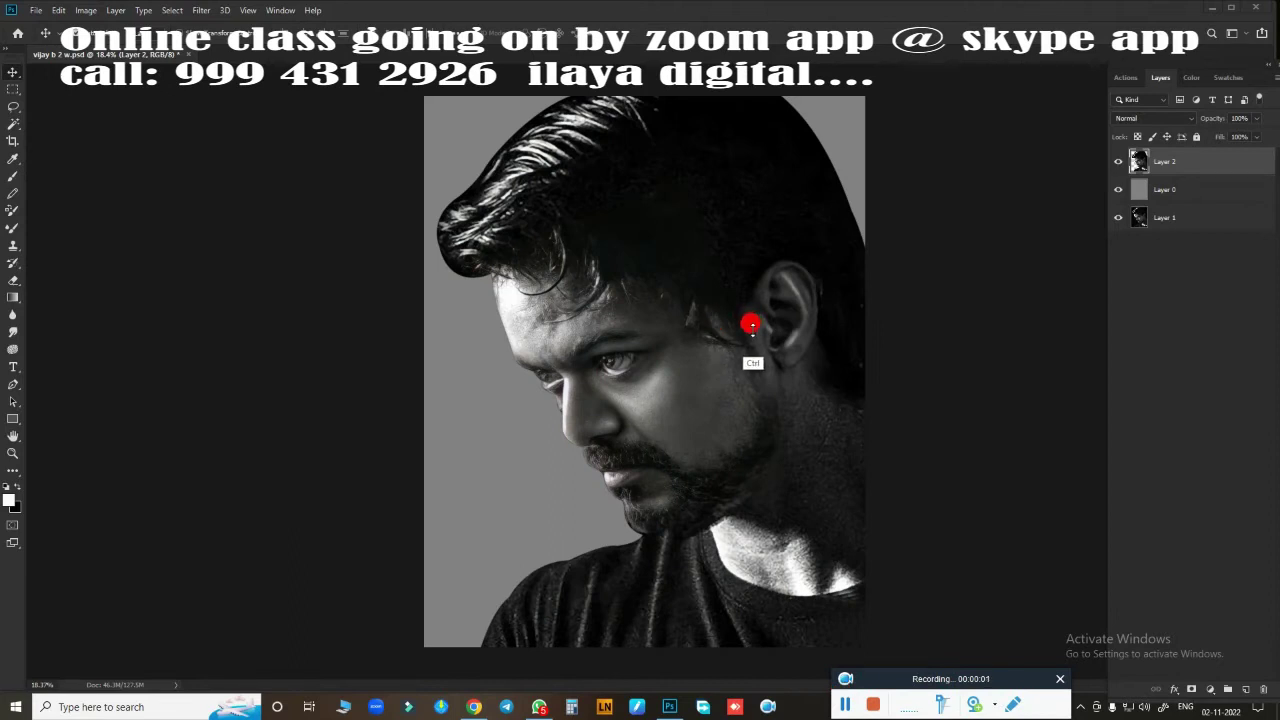
- Duplicate Layer 2 as Layer 2 copy and add an empty Layer 3 on top
scroll(780, 335, up, 2)
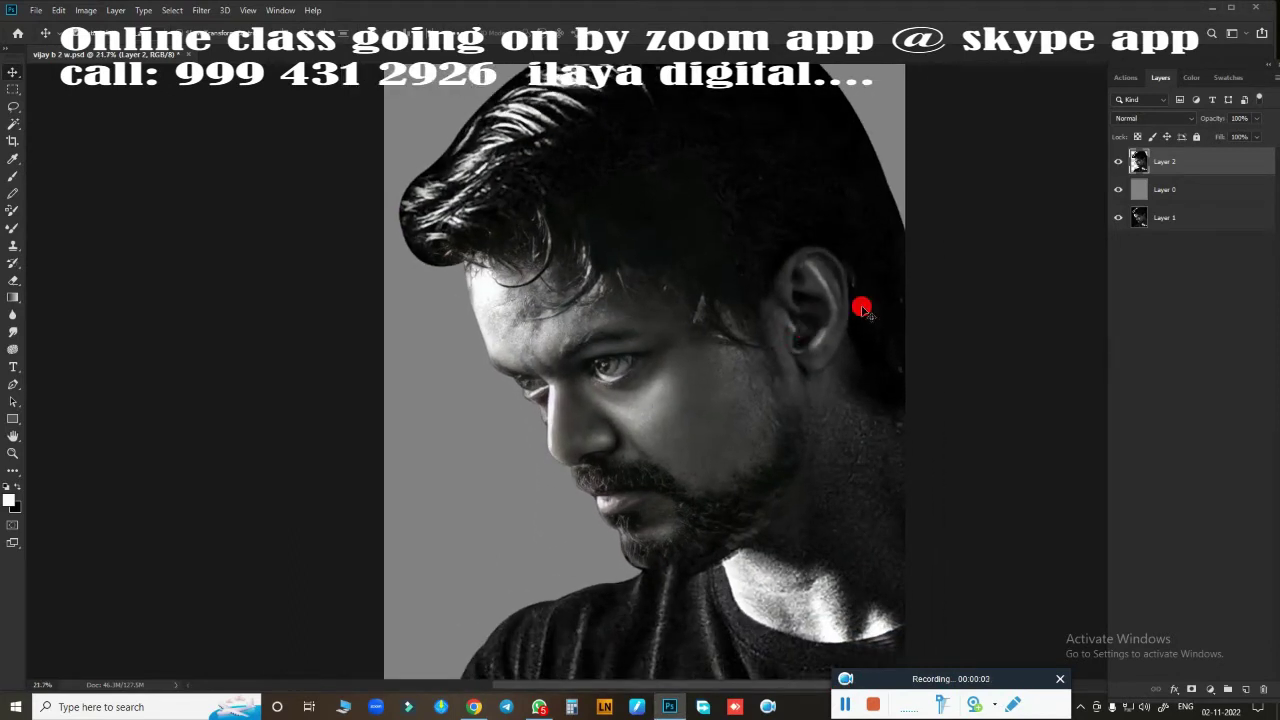
scroll(829, 329, down, 3)
scroll(834, 329, up, 1)
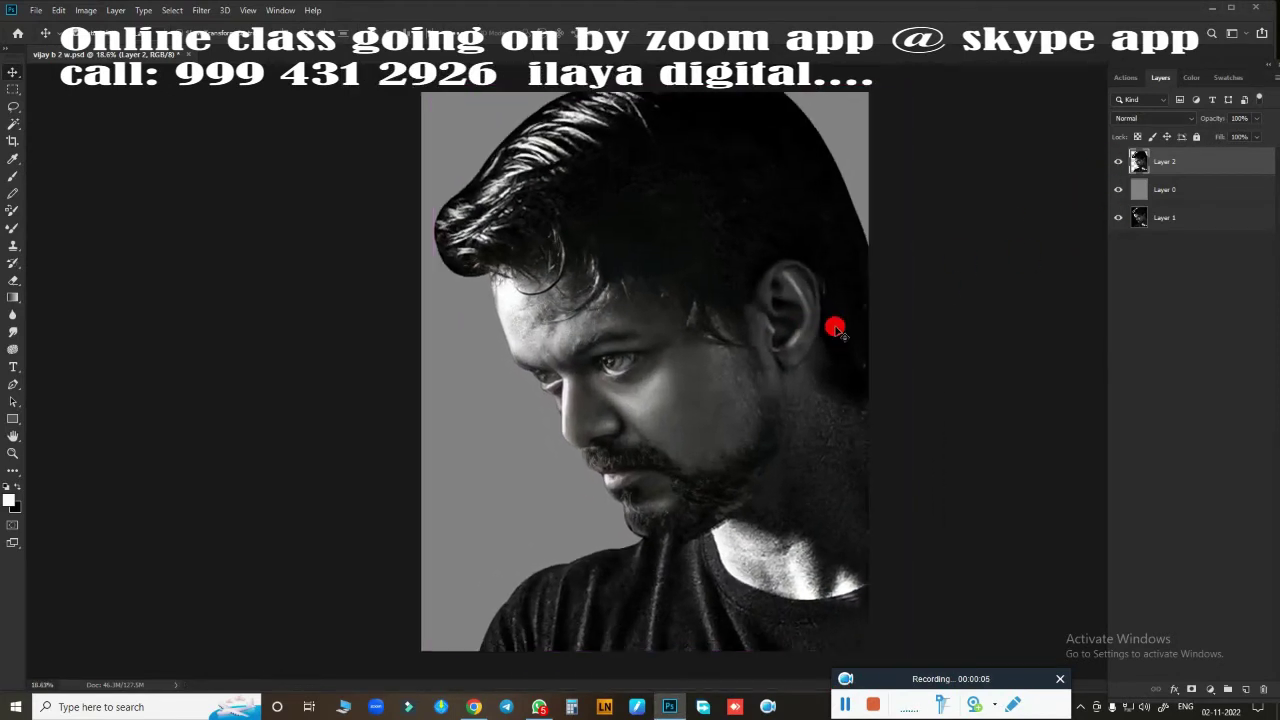
key(ctrl+j)
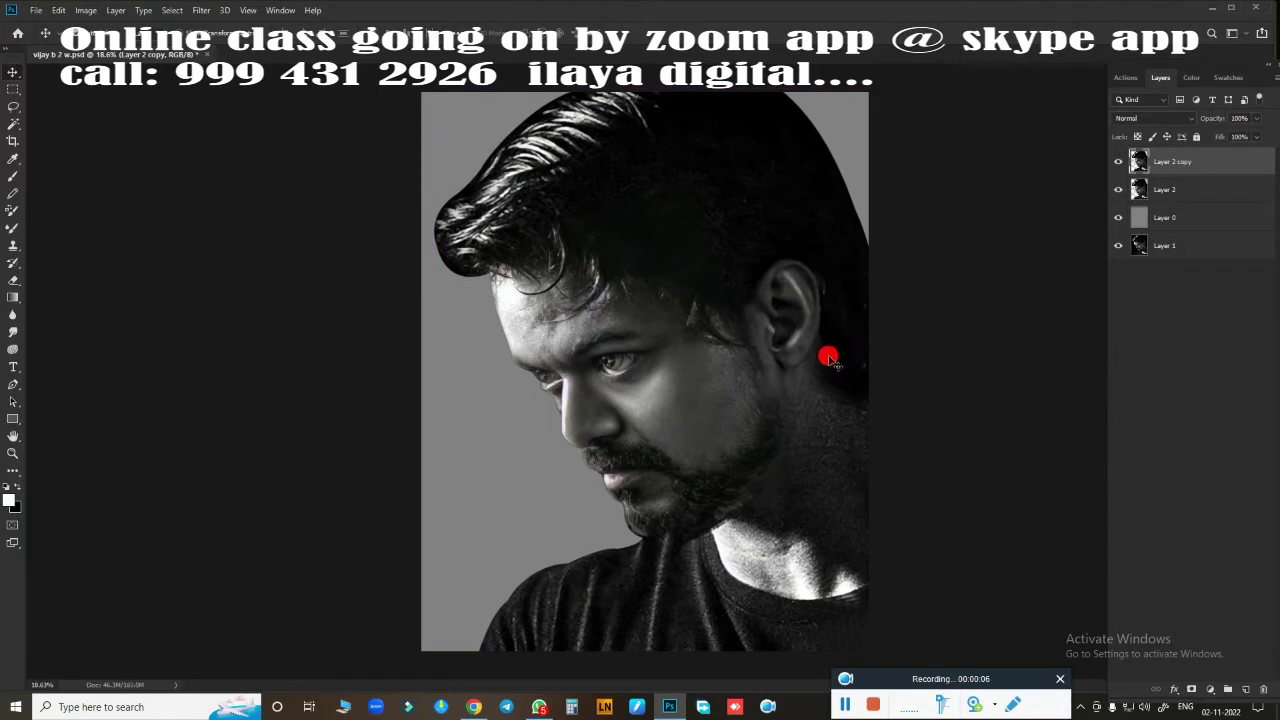
key(l)
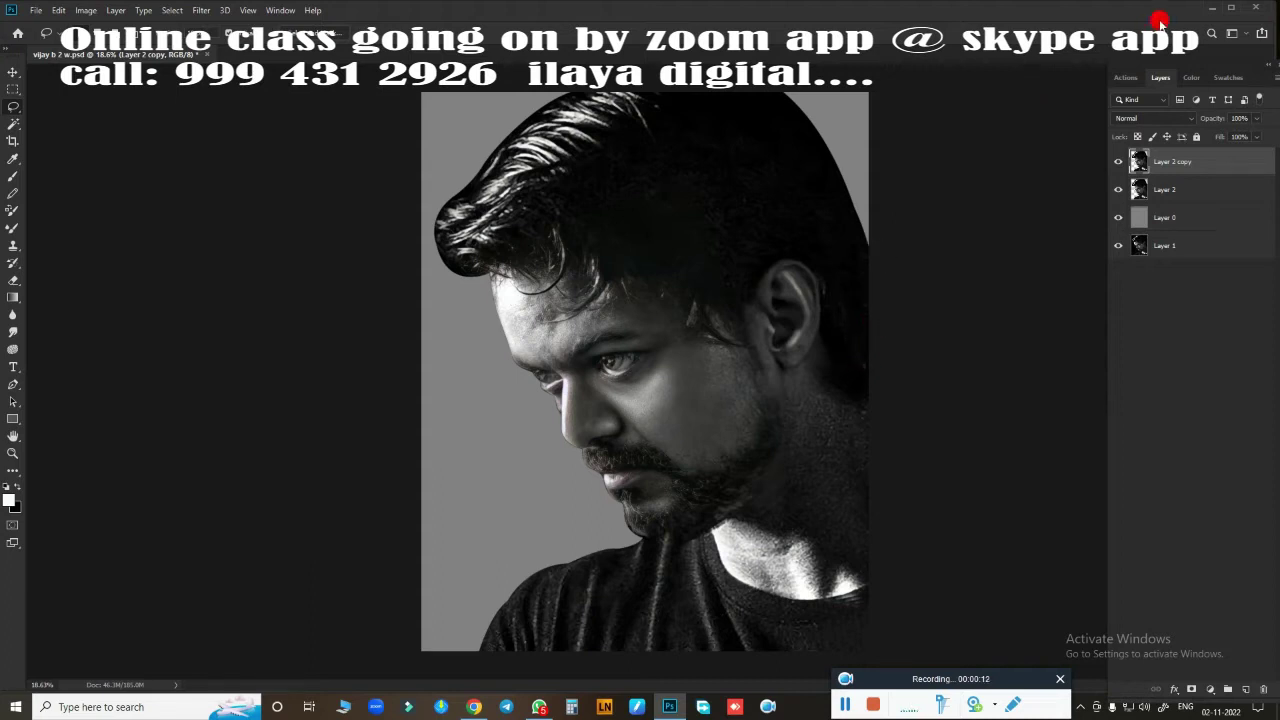
click(1242, 689)
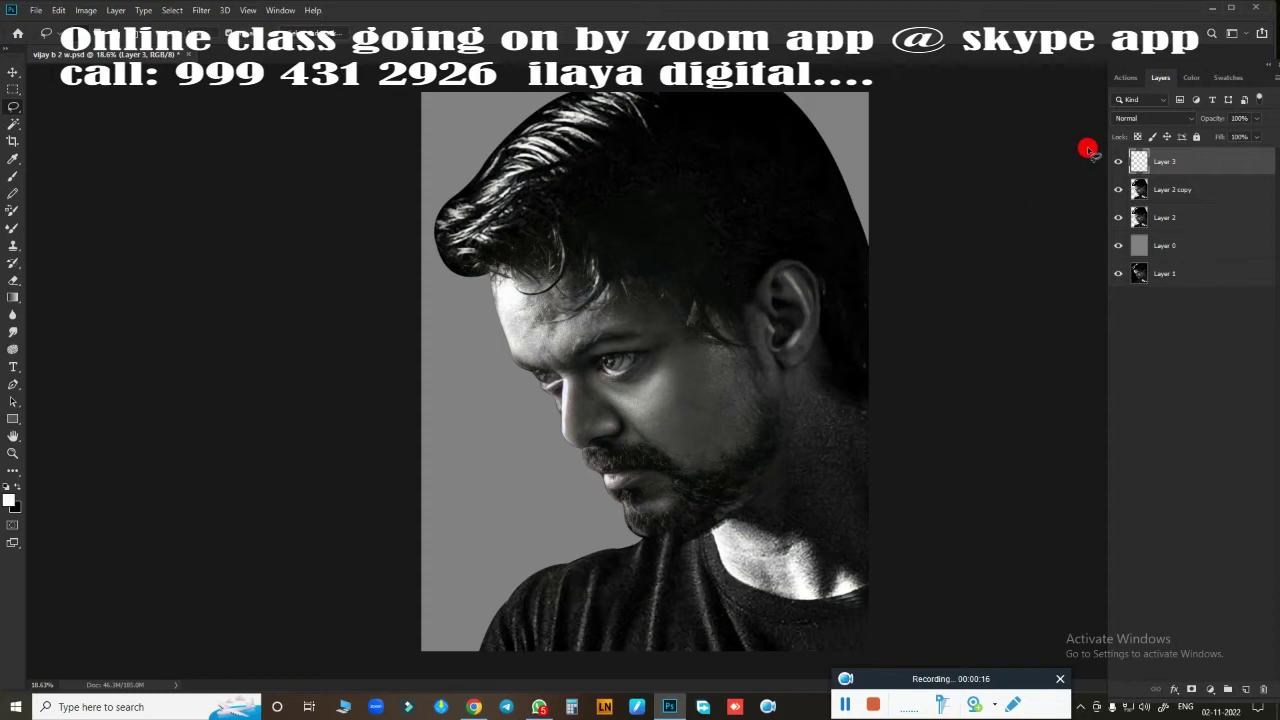
- Set the background colour to peach fcce97 and bring up the Fill dialog
click(17, 511)
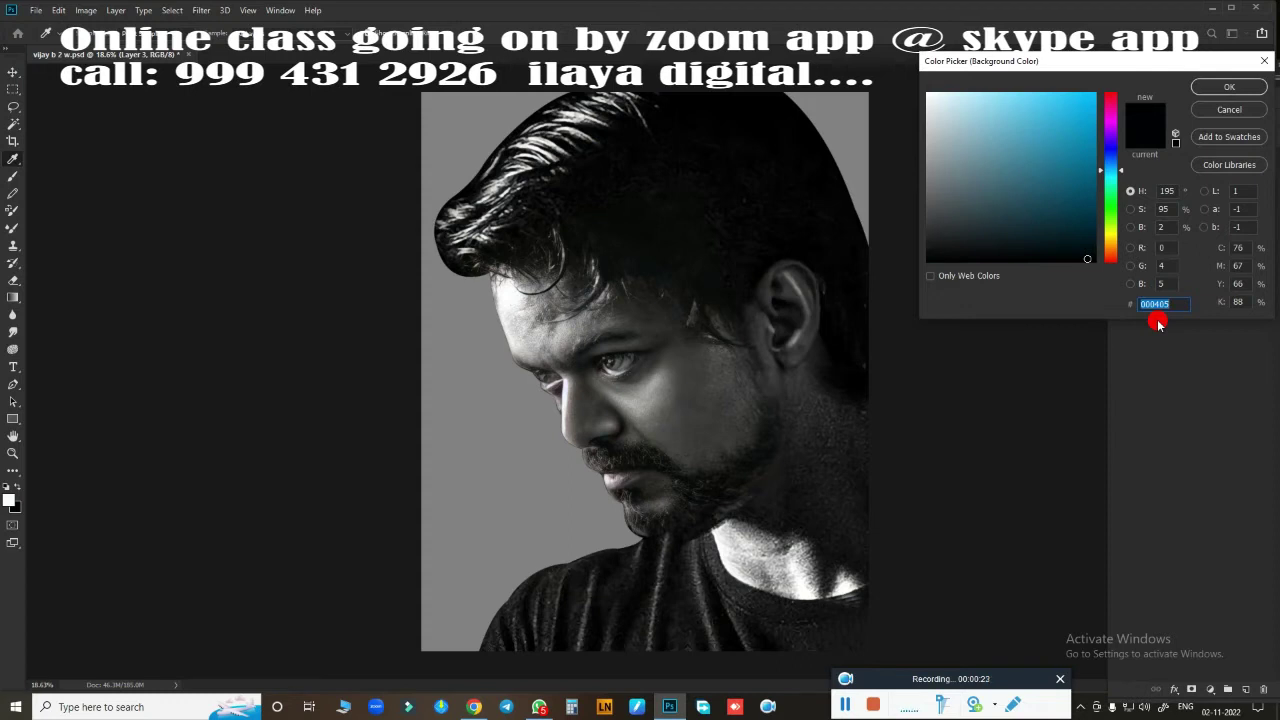
text(fcce)
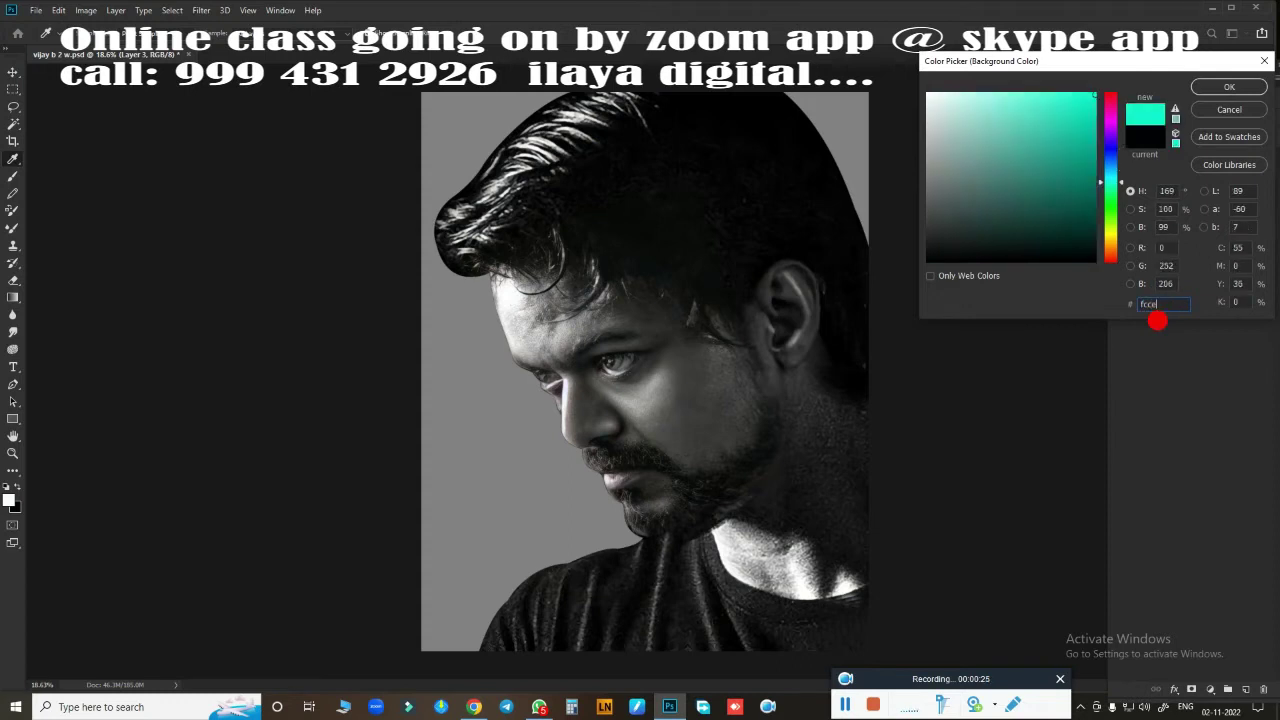
text(97)
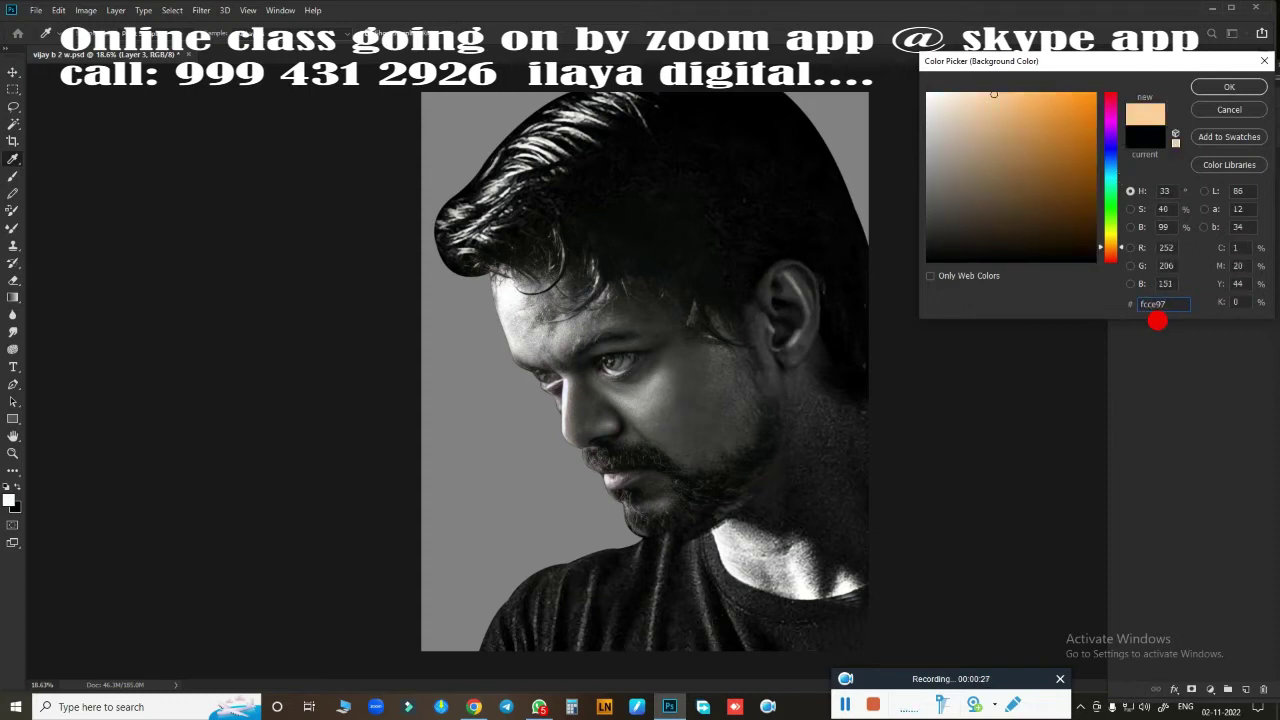
key(Return)
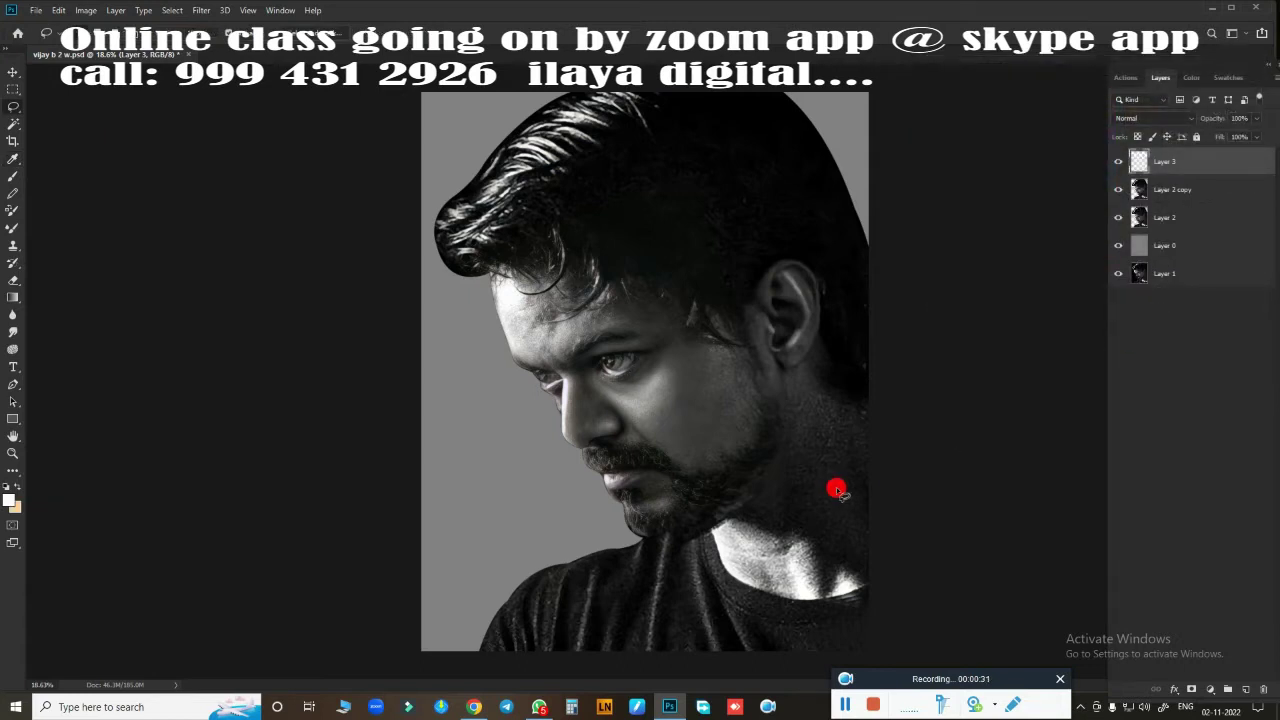
key(shift+F5)
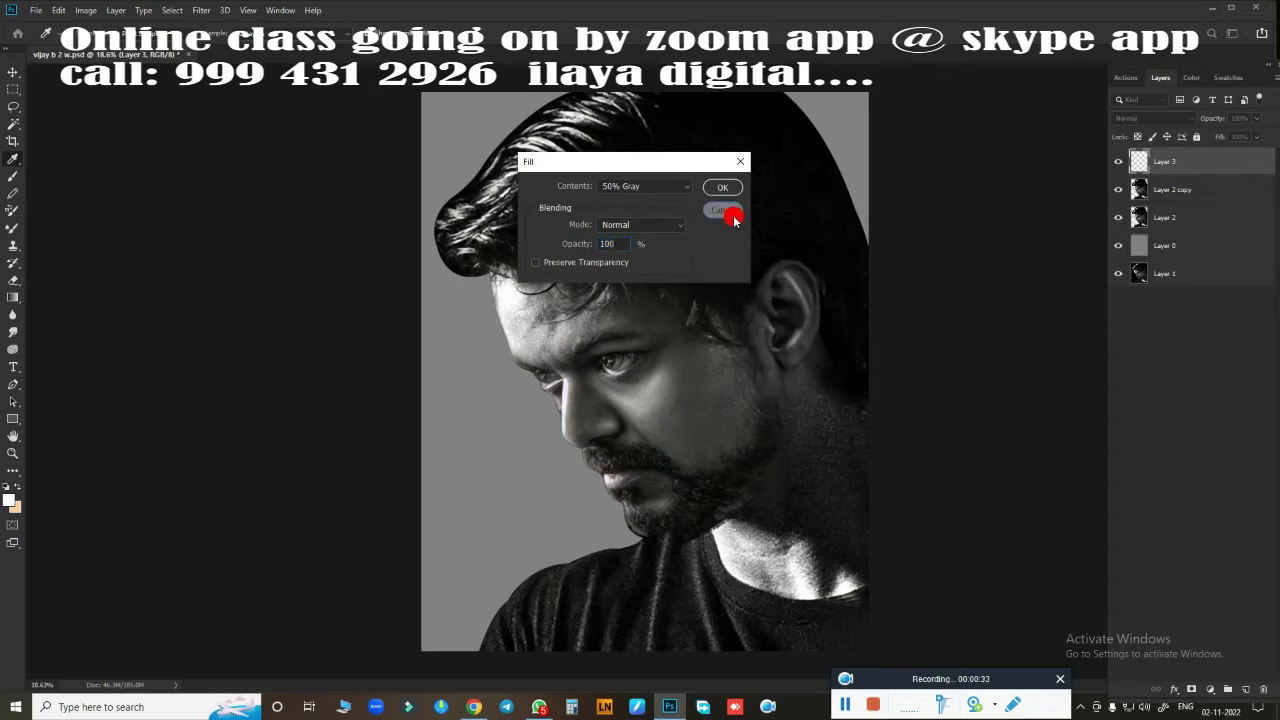
- Fill Layer 3 with fcce97, trim it to the portrait silhouette, and blend it in Soft Light
click(731, 213)
key(ctrl+BackSpace)
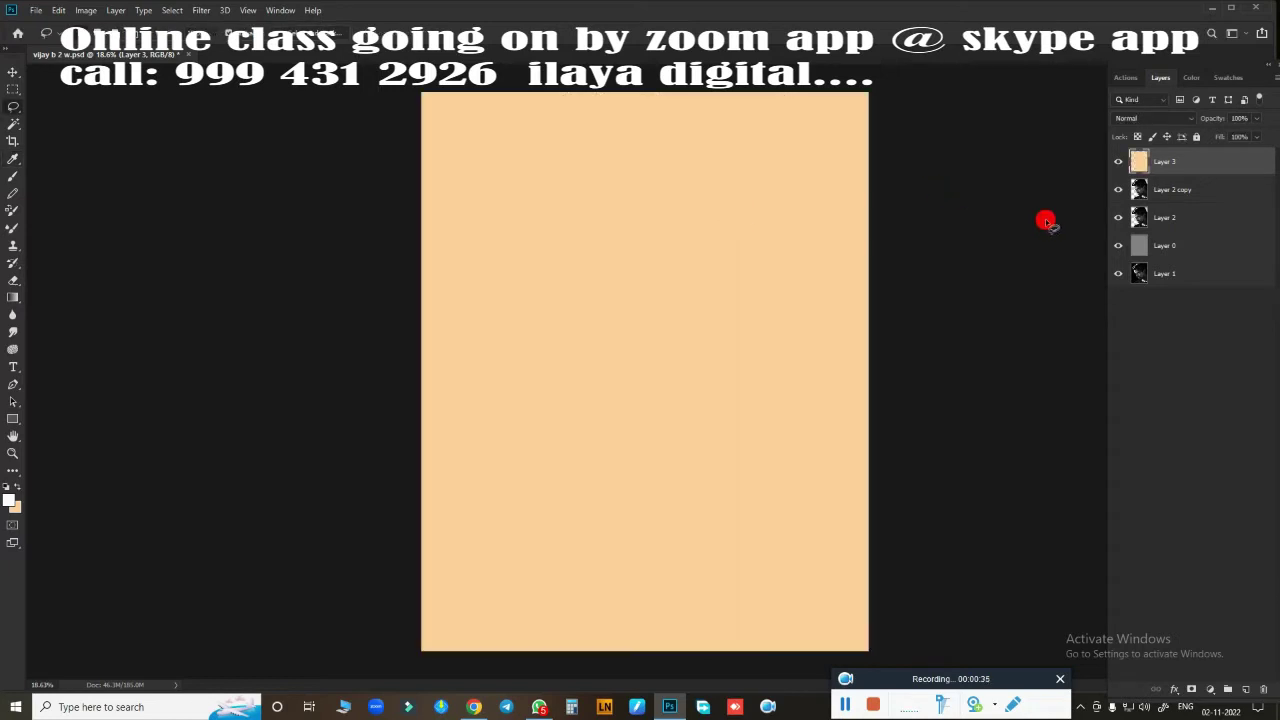
ctrl+click(1139, 193)
key(Delete)
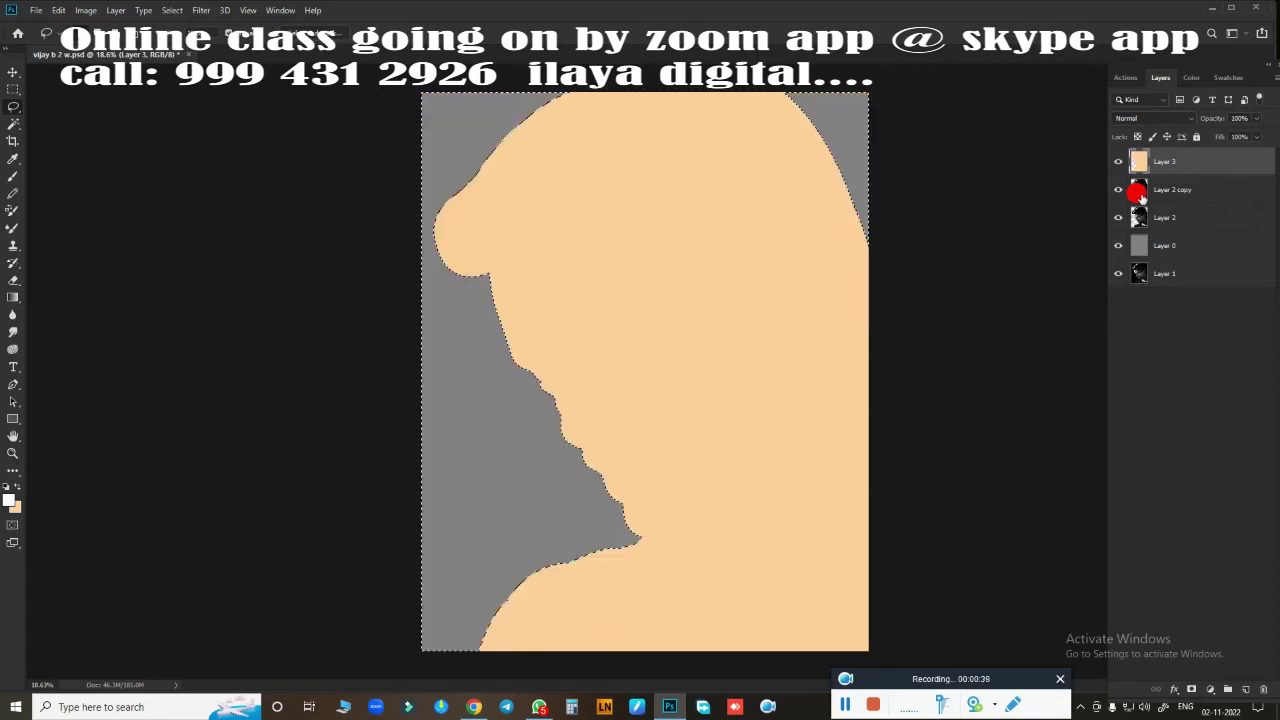
key(ctrl+d)
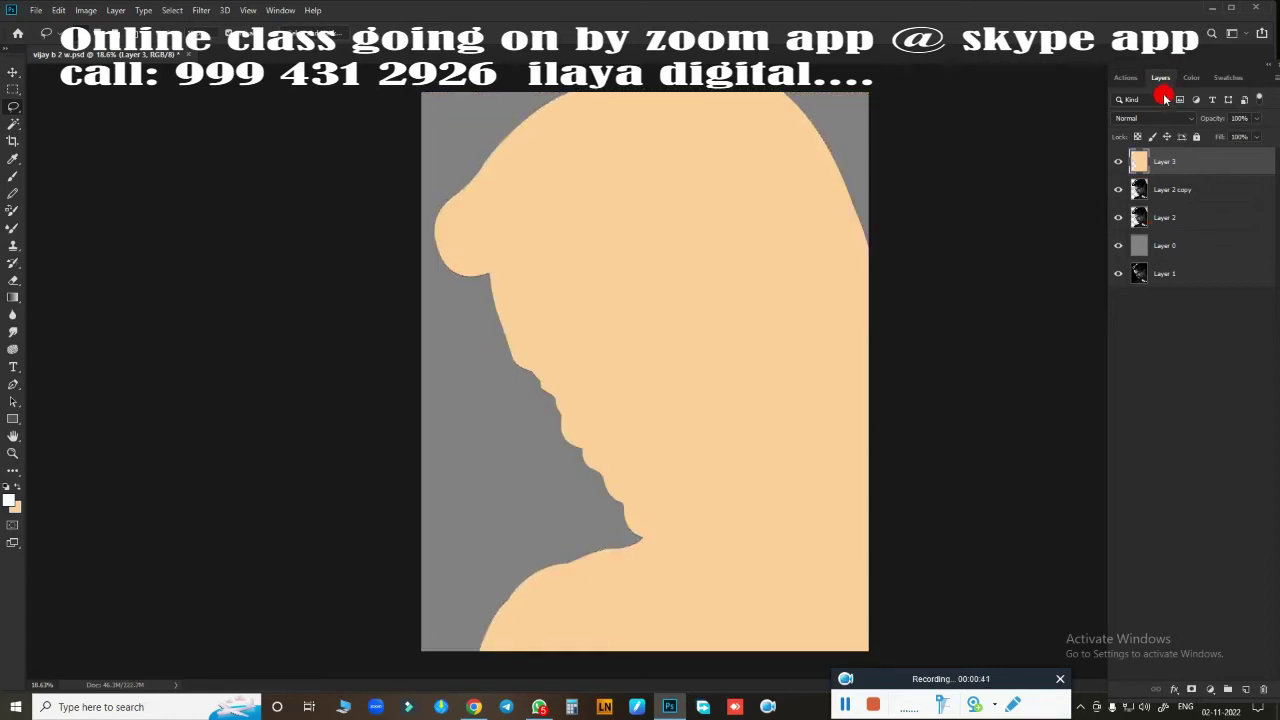
click(1154, 121)
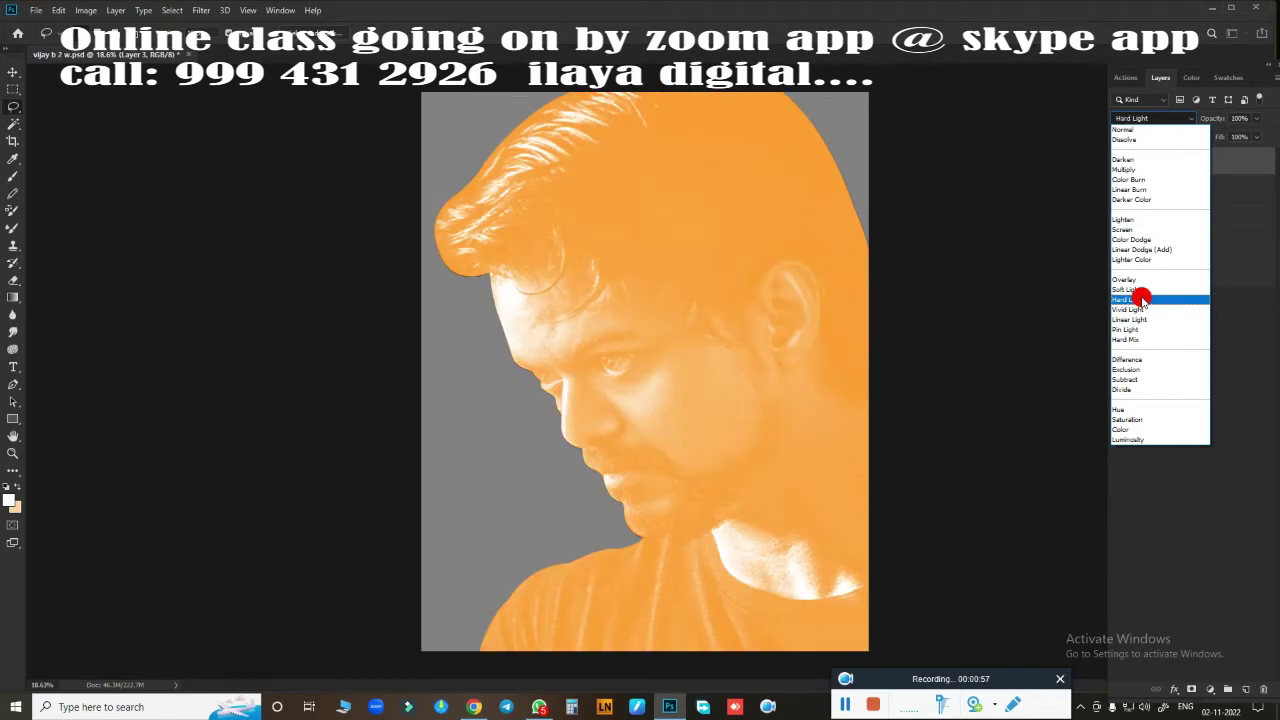
click(1143, 290)
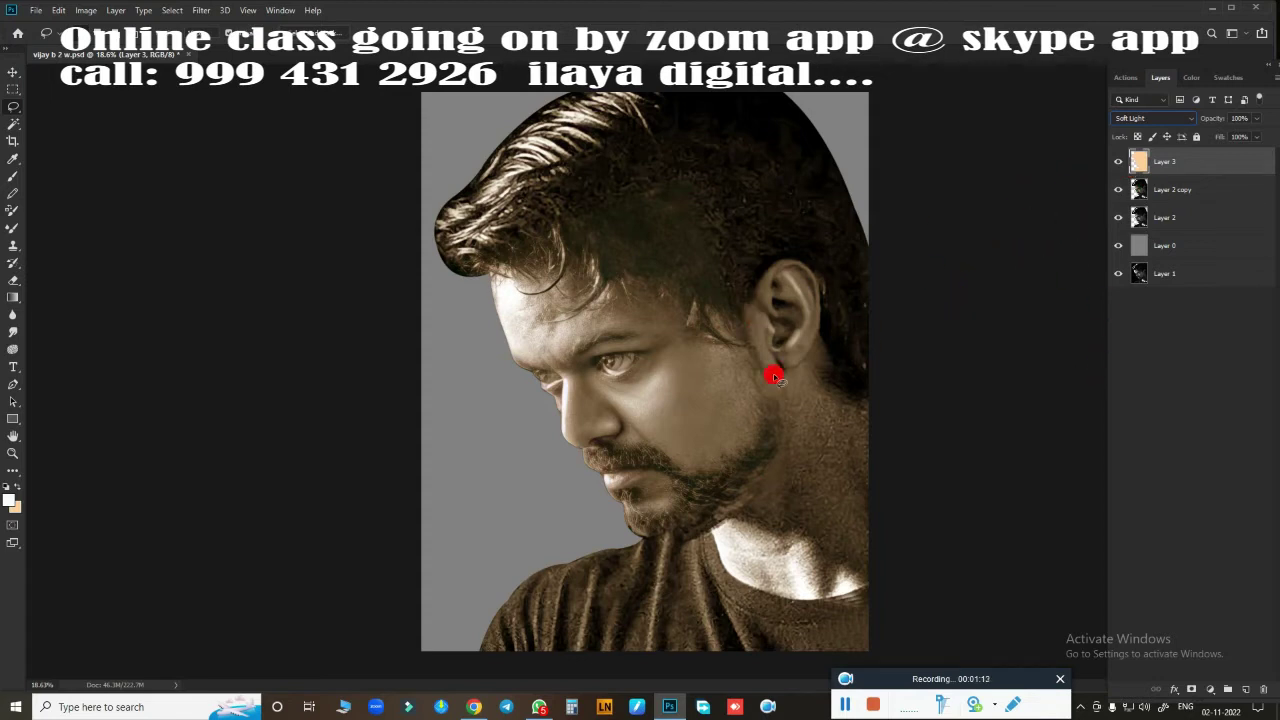
- Erase the sepia tint on Layer 3 over the hair, eye and mustache
click(15, 280)
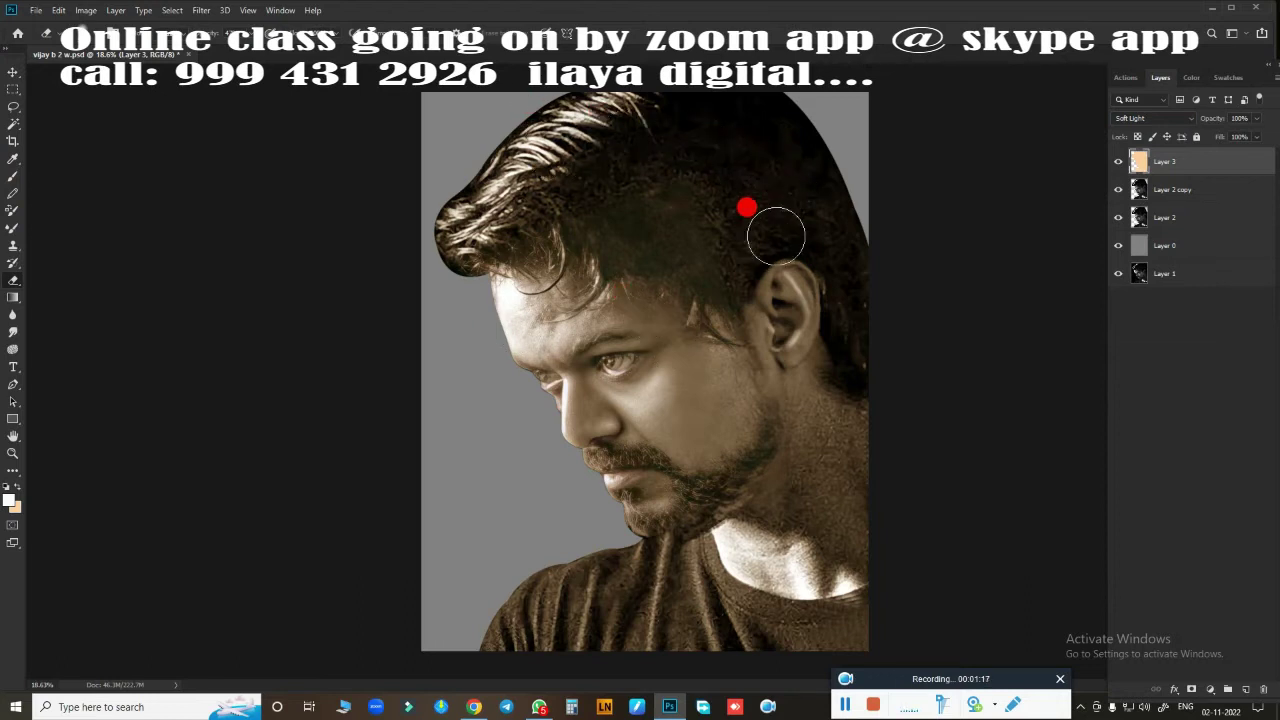
drag(654, 141, 600, 108)
mouse_move(933, 227)
mouse_down()
mouse_move(455, 217)
mouse_move(577, 225)
mouse_move(651, 206)
mouse_move(686, 257)
mouse_move(726, 271)
mouse_move(733, 227)
mouse_move(829, 254)
mouse_move(863, 363)
mouse_move(806, 114)
mouse_move(845, 408)
mouse_move(725, 455)
mouse_move(595, 455)
mouse_move(585, 343)
mouse_move(622, 329)
mouse_up()
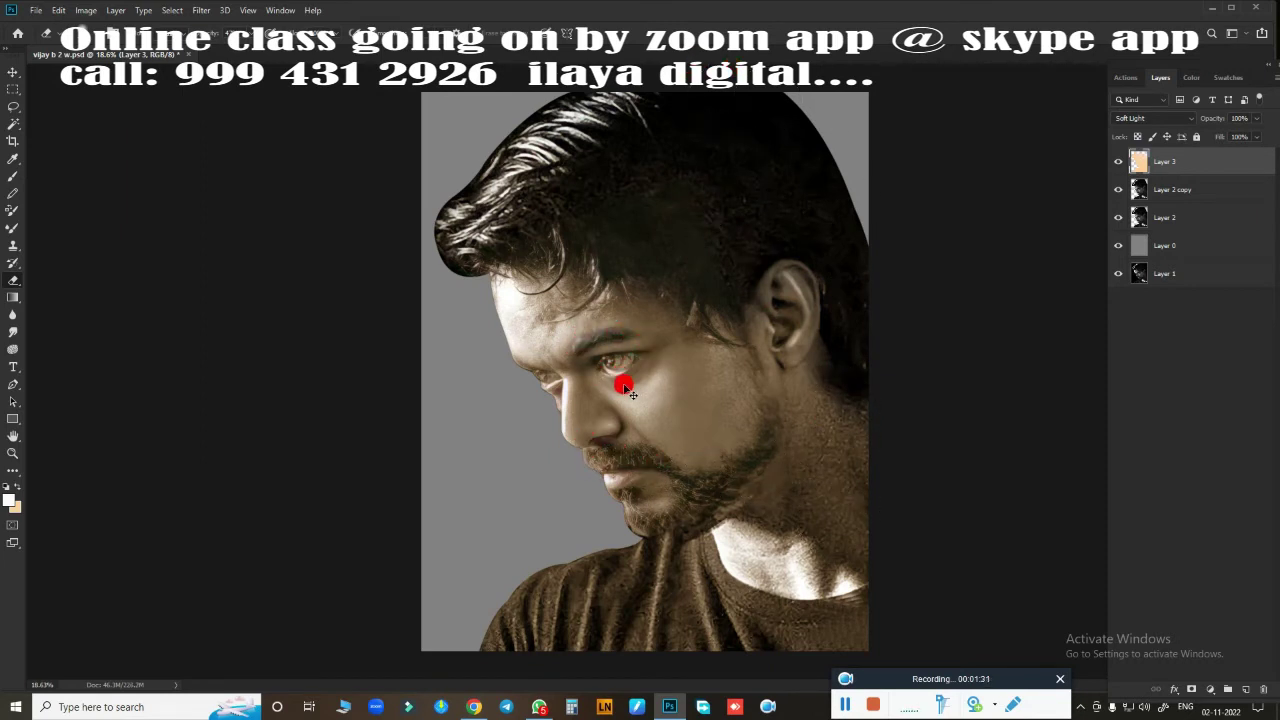
drag(624, 388, 614, 423)
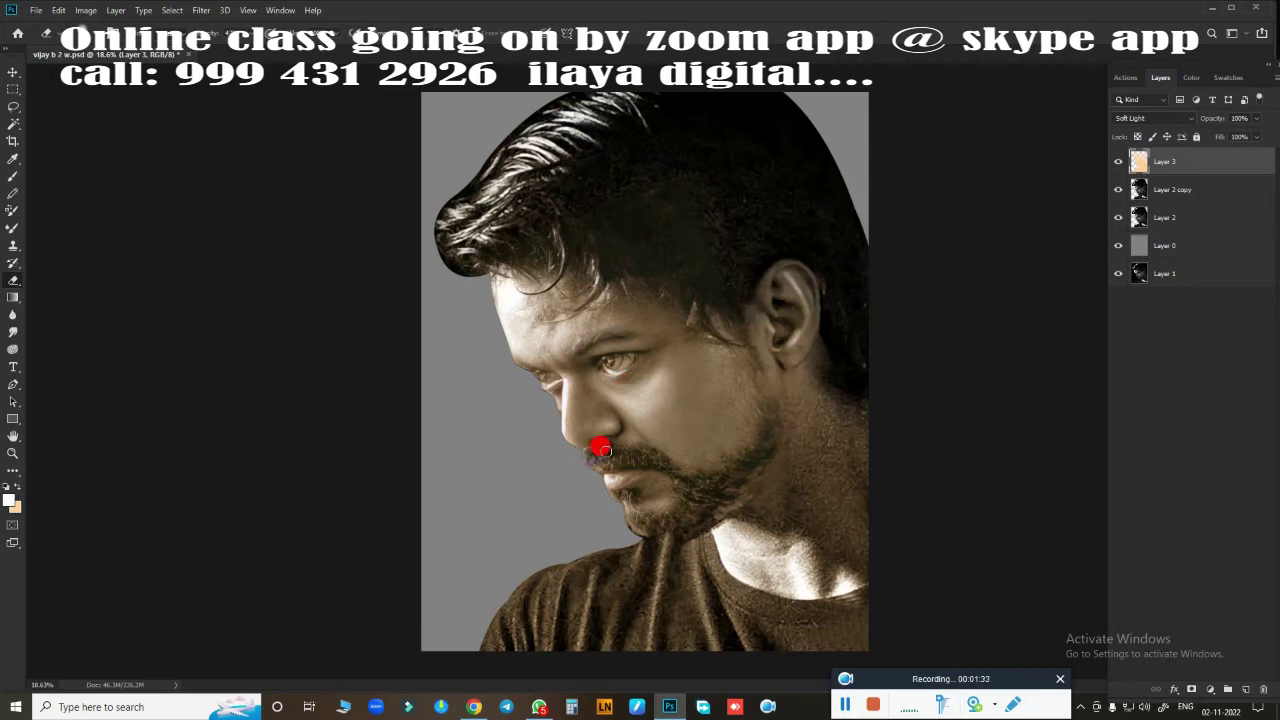
drag(606, 460, 656, 457)
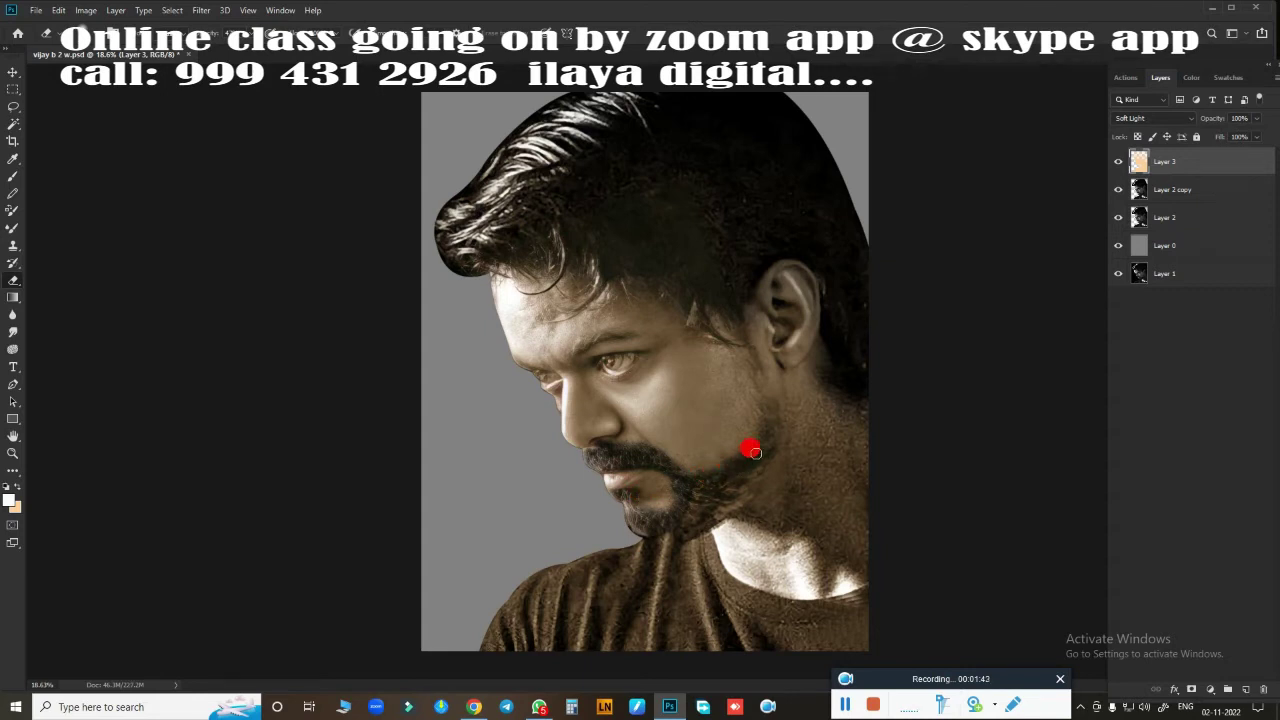
- Erase the tint from the jawline beard, sideburn, above the ear, more hair and the shirt
mouse_move(769, 417)
mouse_down()
mouse_move(754, 461)
mouse_move(711, 507)
mouse_move(696, 494)
mouse_move(757, 467)
mouse_up()
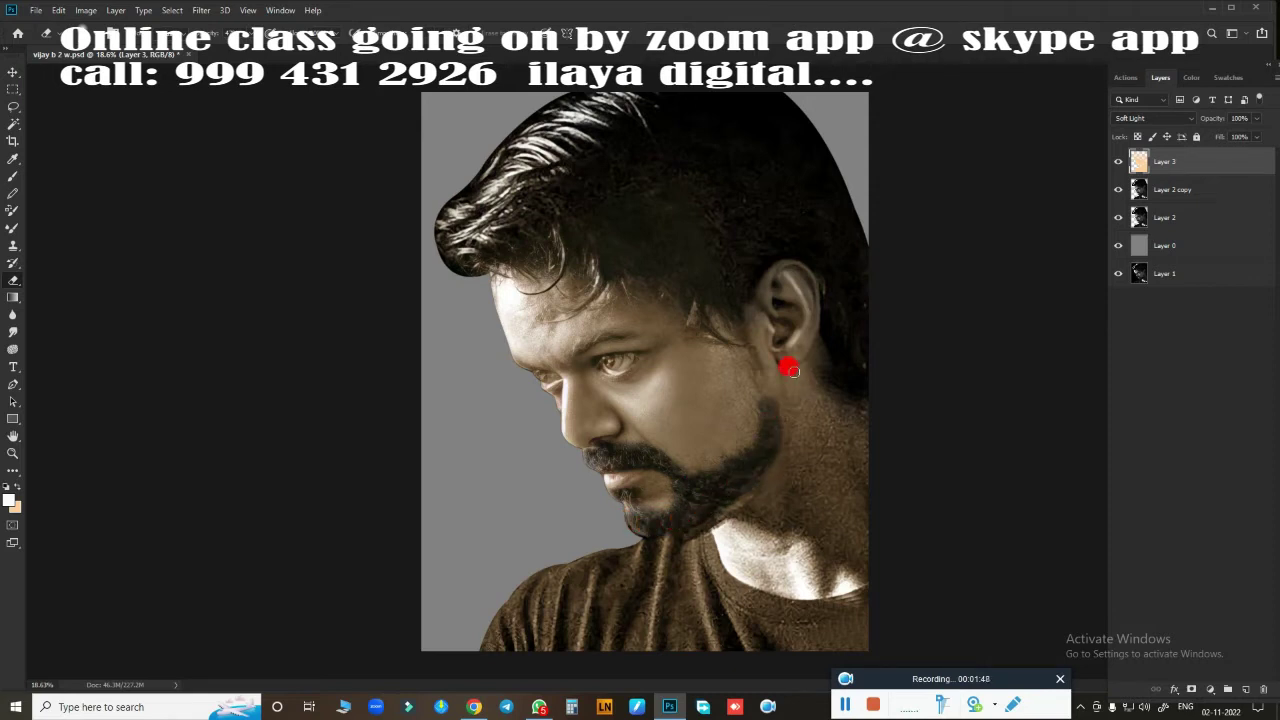
drag(741, 326, 748, 345)
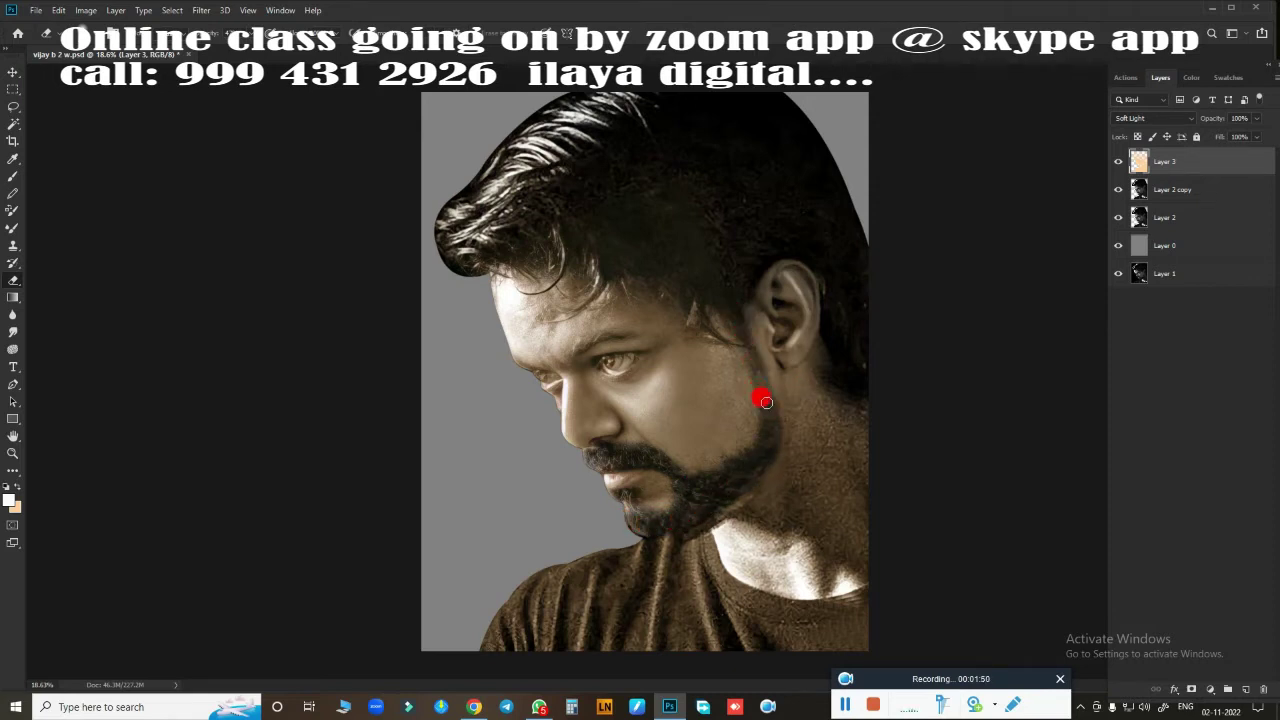
drag(749, 298, 719, 334)
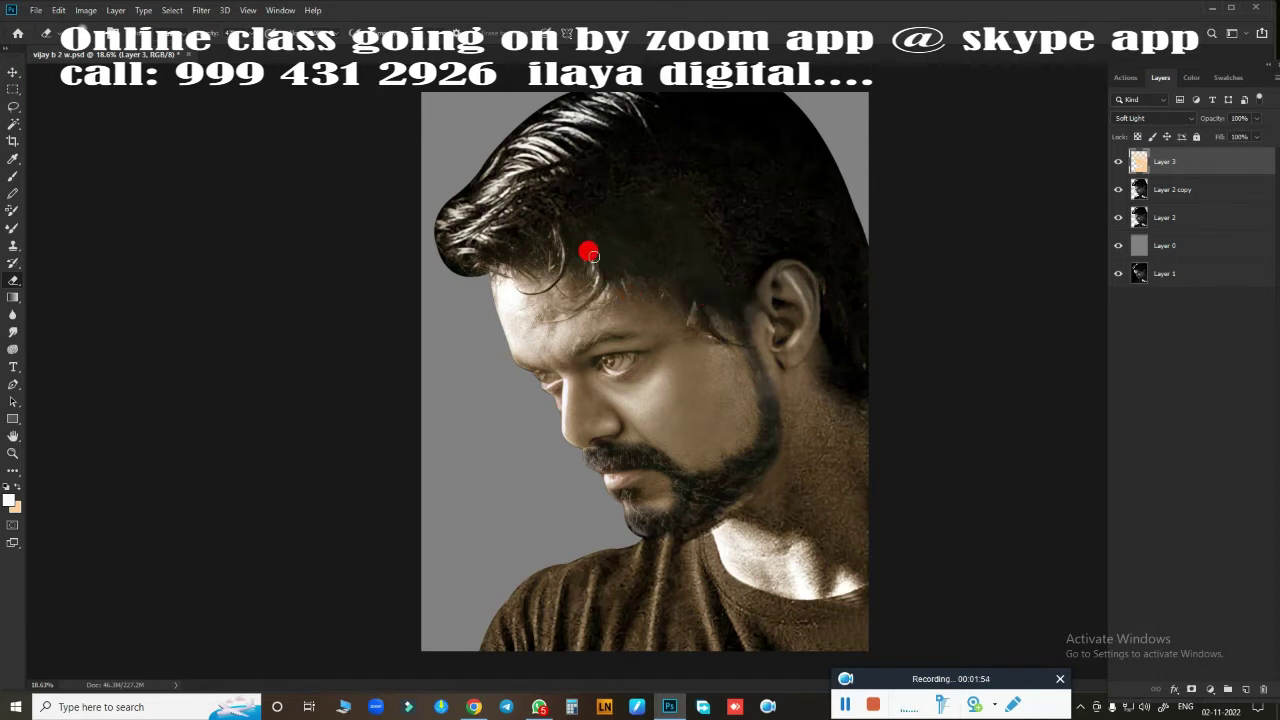
mouse_move(593, 256)
mouse_down()
mouse_move(606, 266)
mouse_move(597, 282)
mouse_move(557, 290)
mouse_up()
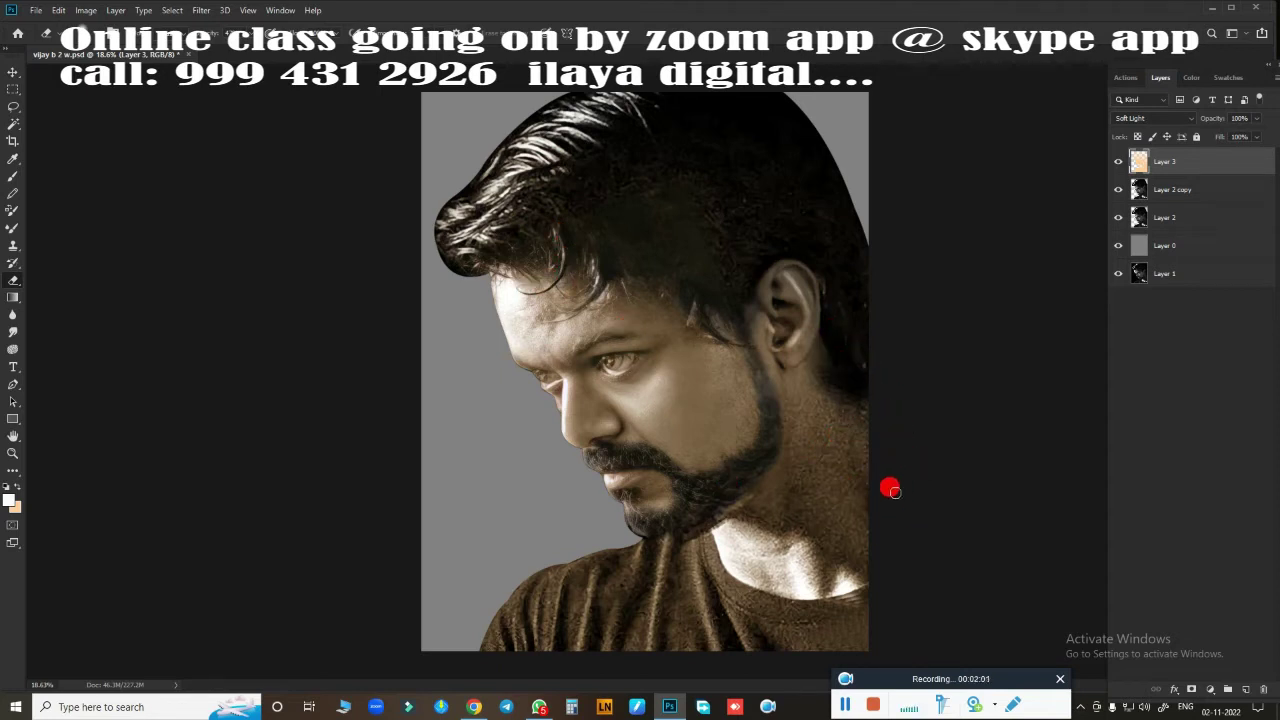
mouse_move(678, 593)
mouse_down()
mouse_move(631, 546)
mouse_move(694, 554)
mouse_move(721, 590)
mouse_move(780, 612)
mouse_move(842, 606)
mouse_move(656, 562)
mouse_move(458, 631)
mouse_move(641, 594)
mouse_move(536, 657)
mouse_move(682, 601)
mouse_move(591, 630)
mouse_move(725, 618)
mouse_move(918, 660)
mouse_move(814, 449)
mouse_move(657, 214)
mouse_move(670, 228)
mouse_move(1197, 237)
mouse_up()
- Compare with the tint hidden, then erase more tint from hair, forehead, beard, neck and shirt
click(1118, 161)
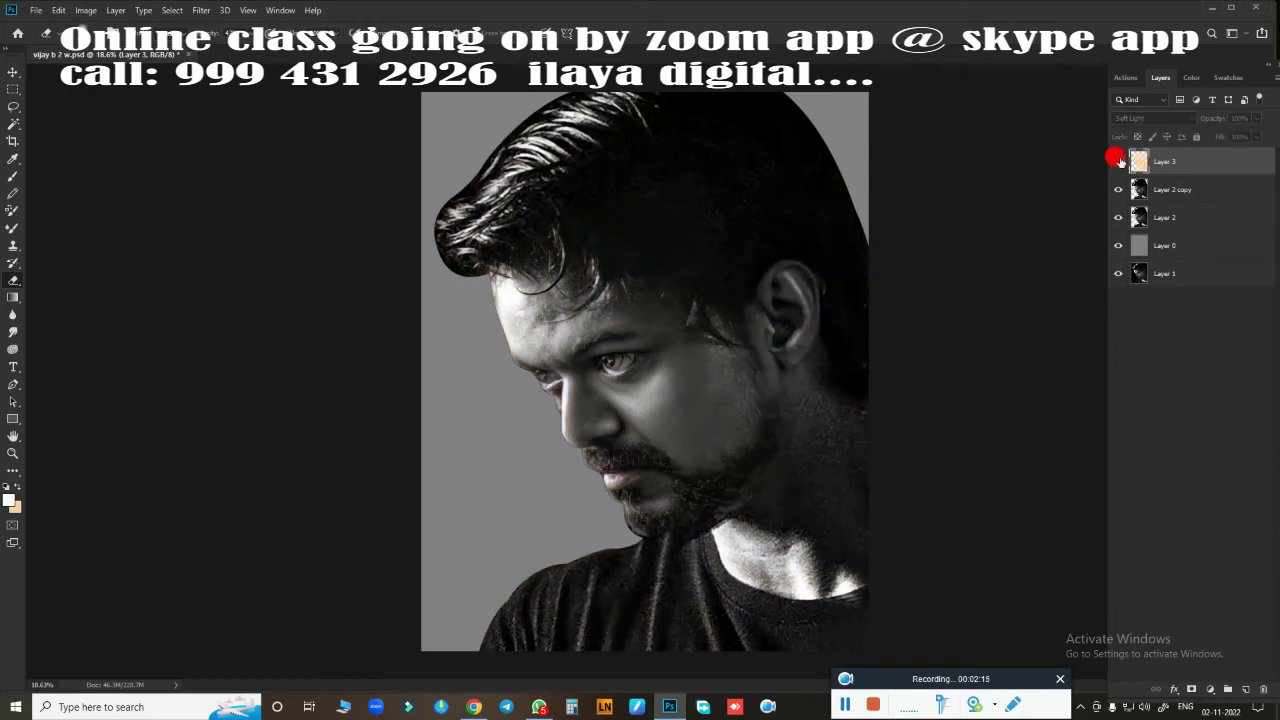
click(1118, 161)
click(1118, 161)
click(1118, 161)
mouse_move(909, 281)
mouse_down()
mouse_move(842, 248)
mouse_move(829, 206)
mouse_move(562, 204)
mouse_move(528, 170)
mouse_move(469, 180)
mouse_move(237, 57)
mouse_move(457, 217)
mouse_move(600, 120)
mouse_move(503, 137)
mouse_move(752, 20)
mouse_move(631, 211)
mouse_move(514, 180)
mouse_move(574, 194)
mouse_move(605, 73)
mouse_move(709, 103)
mouse_move(860, 291)
mouse_move(710, 460)
mouse_move(758, 385)
mouse_move(765, 414)
mouse_move(688, 279)
mouse_move(543, 253)
mouse_up()
drag(510, 253, 634, 314)
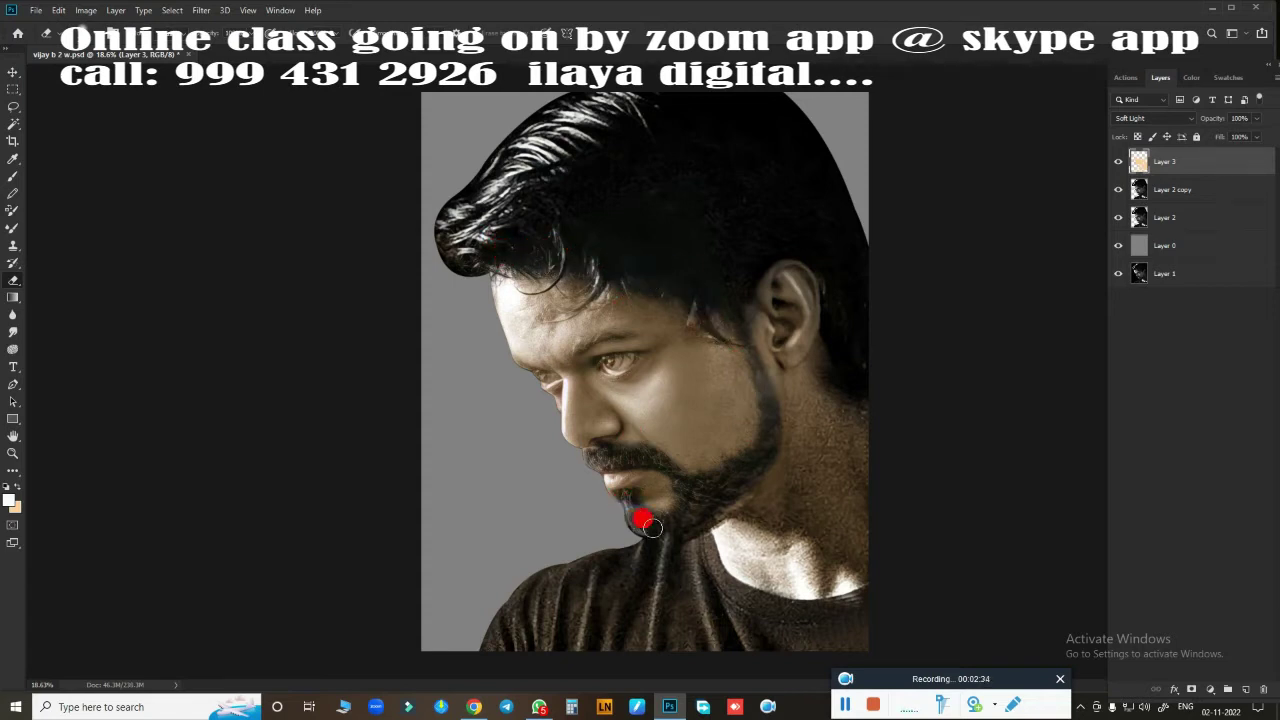
mouse_move(651, 527)
mouse_down()
mouse_move(760, 449)
mouse_move(706, 523)
mouse_move(750, 346)
mouse_up()
mouse_move(779, 491)
mouse_down()
mouse_move(757, 429)
mouse_move(711, 484)
mouse_up()
mouse_move(807, 635)
mouse_down()
mouse_move(751, 617)
mouse_move(704, 552)
mouse_move(651, 606)
mouse_move(737, 591)
mouse_move(871, 609)
mouse_move(690, 645)
mouse_move(759, 633)
mouse_move(531, 645)
mouse_move(531, 600)
mouse_move(591, 560)
mouse_move(634, 560)
mouse_move(677, 606)
mouse_move(626, 591)
mouse_move(685, 571)
mouse_up()
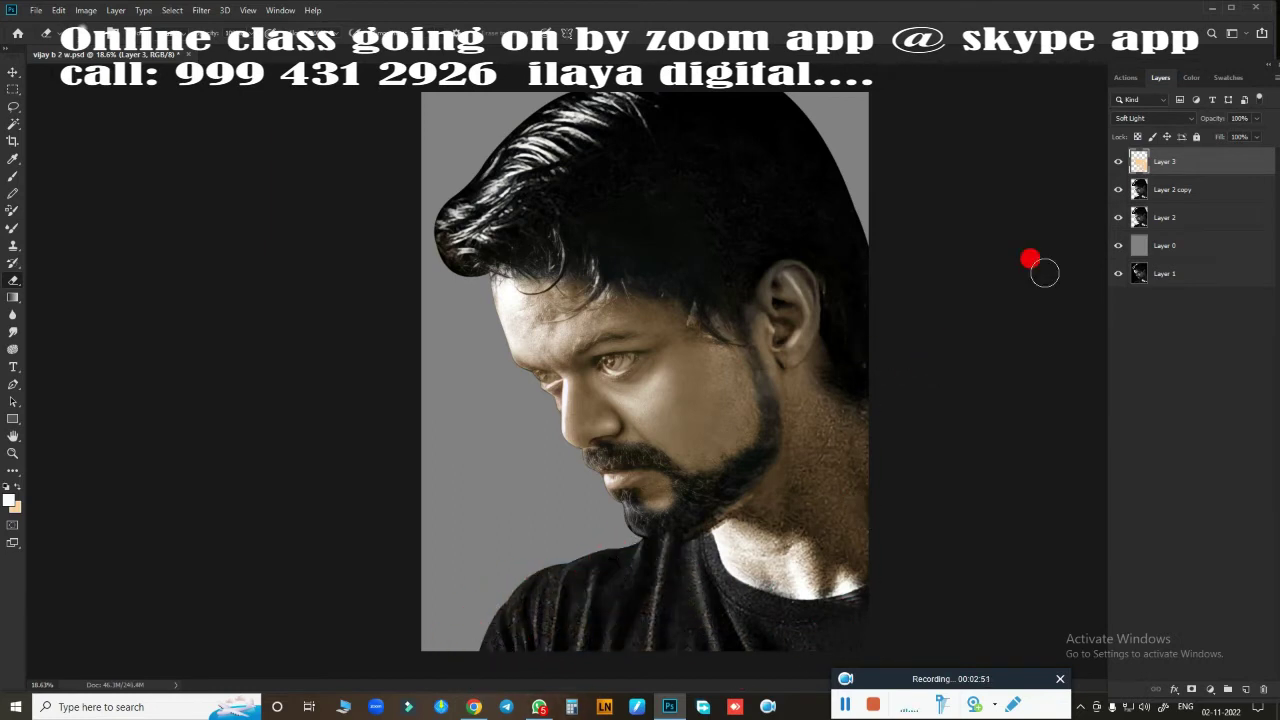
- Merge Layer 3 with Layer 2 copy into a single layer and fit it in the window
shift+click(1168, 190)
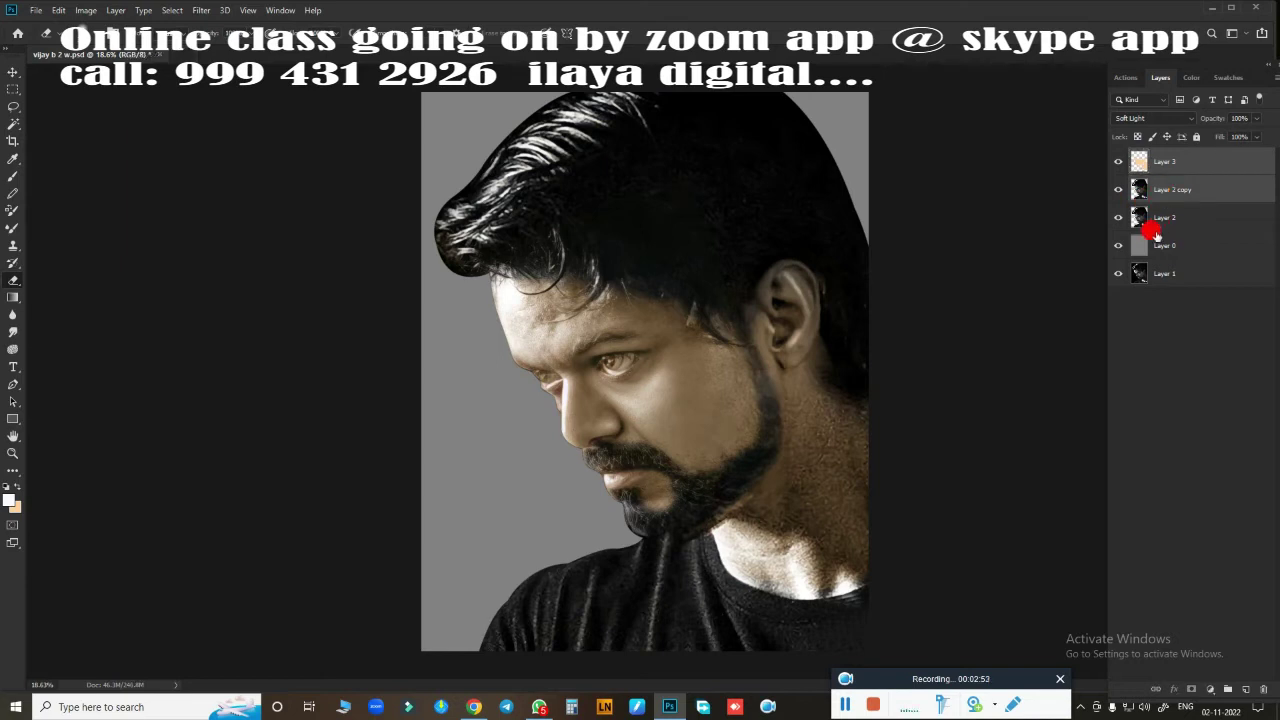
key(ctrl+e)
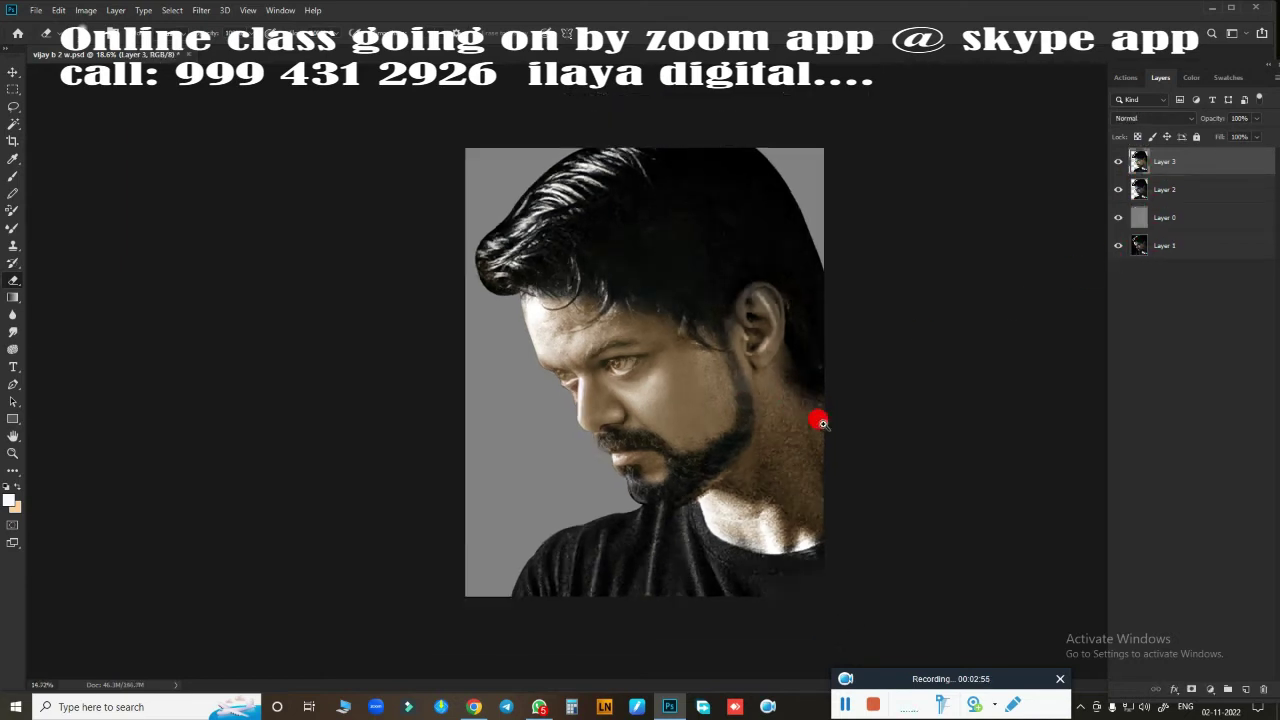
key(ctrl+0)
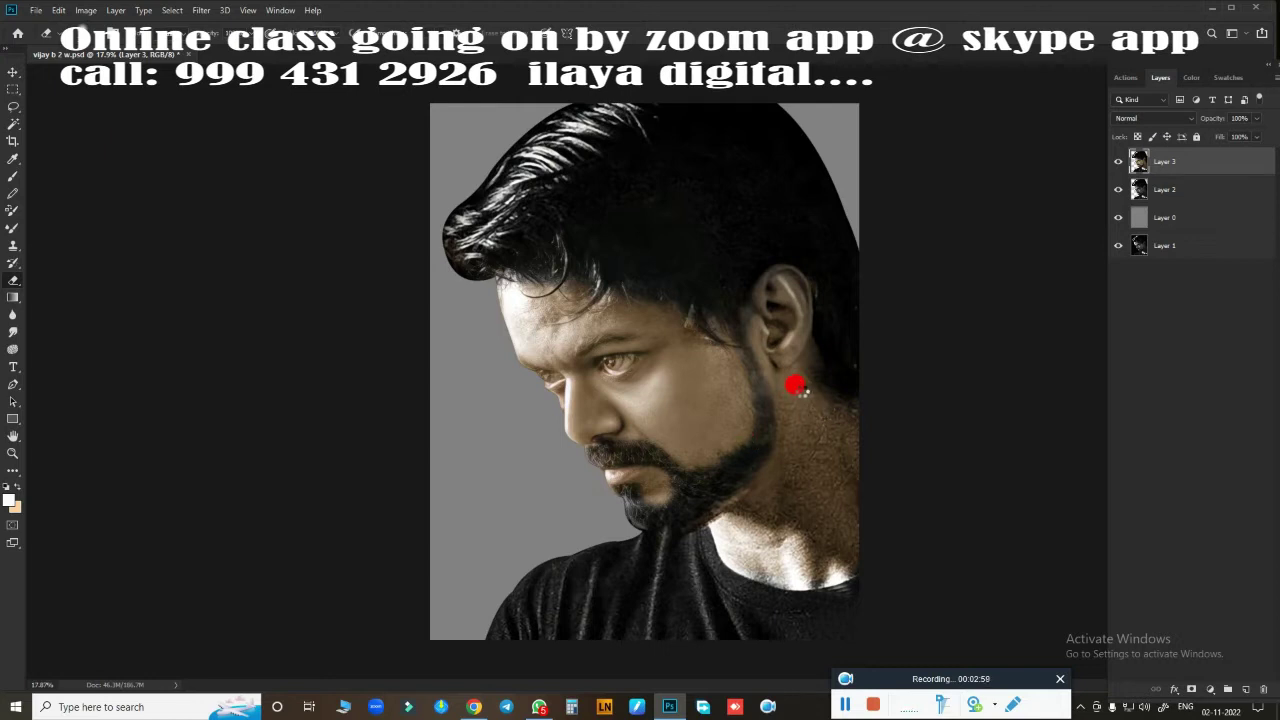
- Apply Camera Raw edits: highlights +7, shadows +2, whites -84, blacks -23, clarity +9, dehaze +33, vibrance +16
key(ctrl+shift+a)
scroll(737, 349, up, 3)
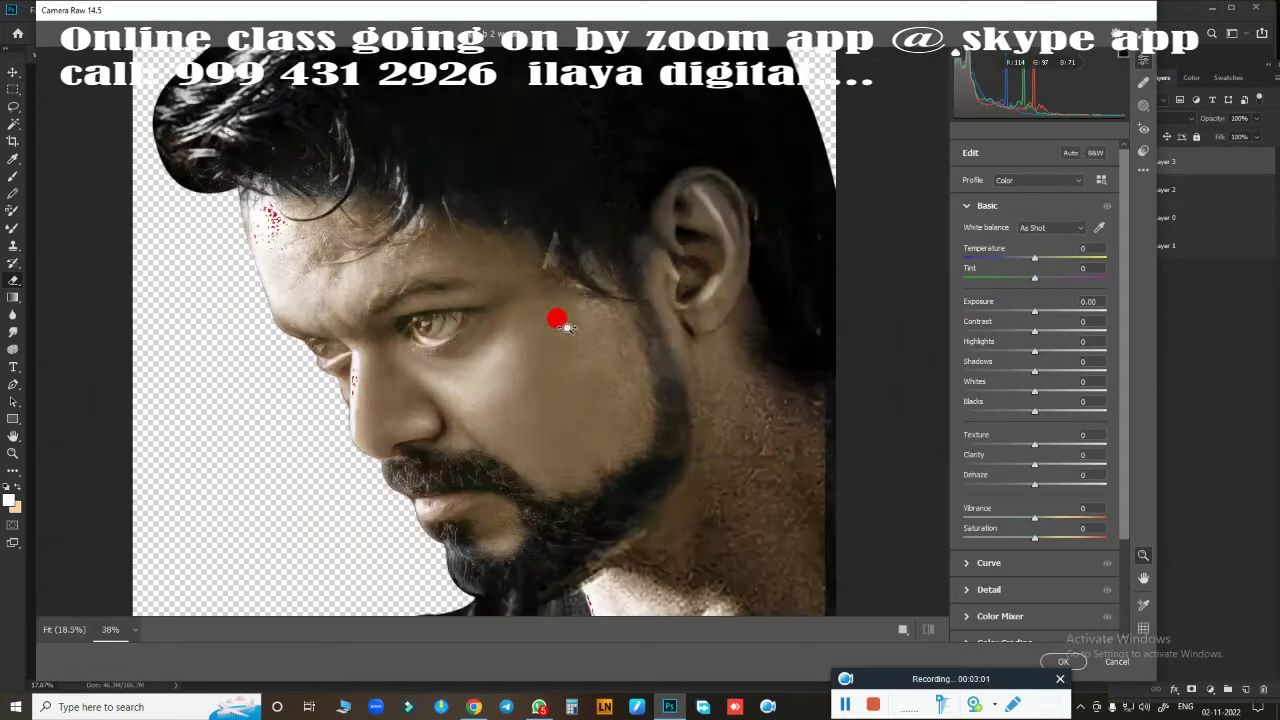
scroll(578, 327, up, 2)
scroll(578, 327, down, 3)
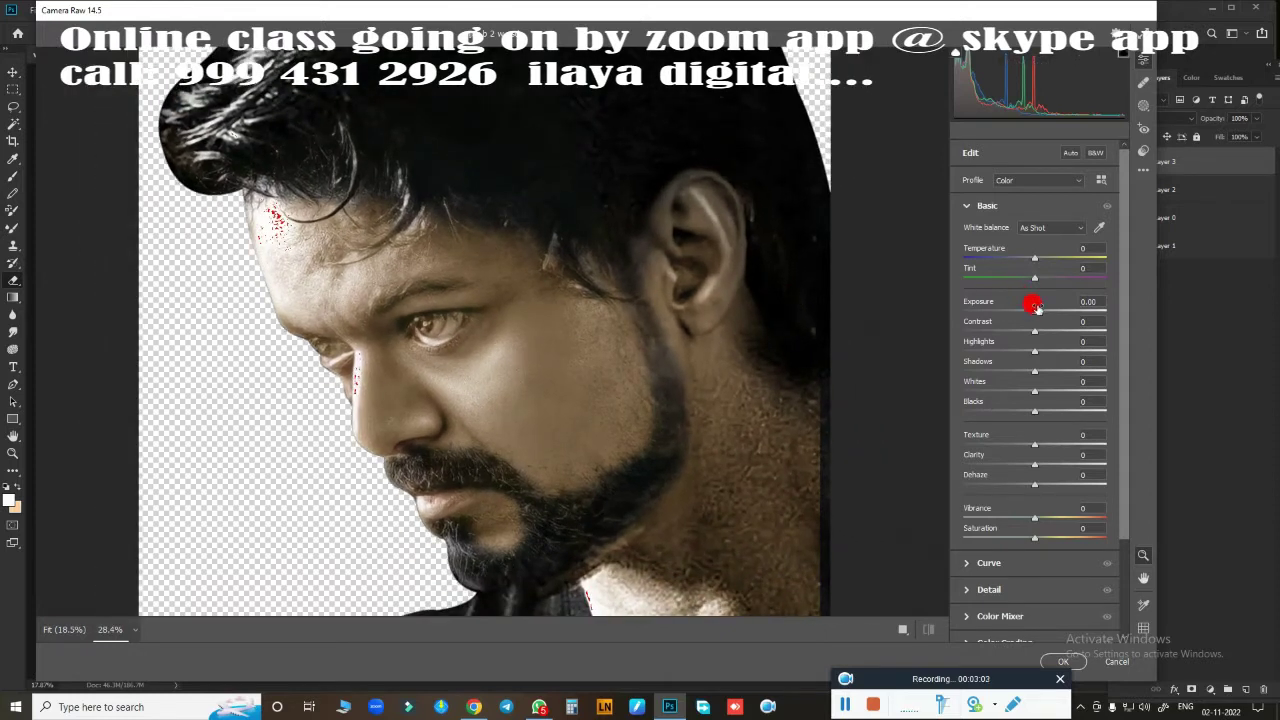
mouse_move(1040, 333)
mouse_down()
mouse_move(1051, 333)
mouse_move(1030, 314)
mouse_up()
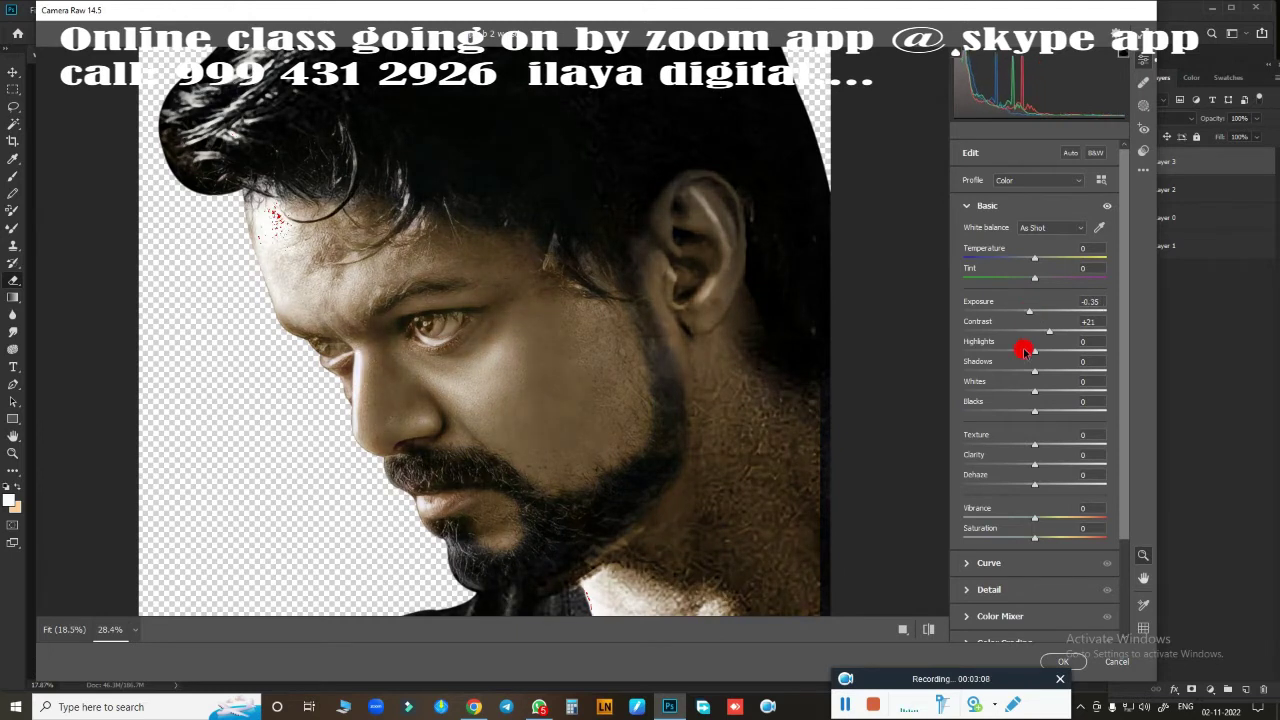
drag(1035, 352, 1039, 352)
drag(1035, 371, 954, 389)
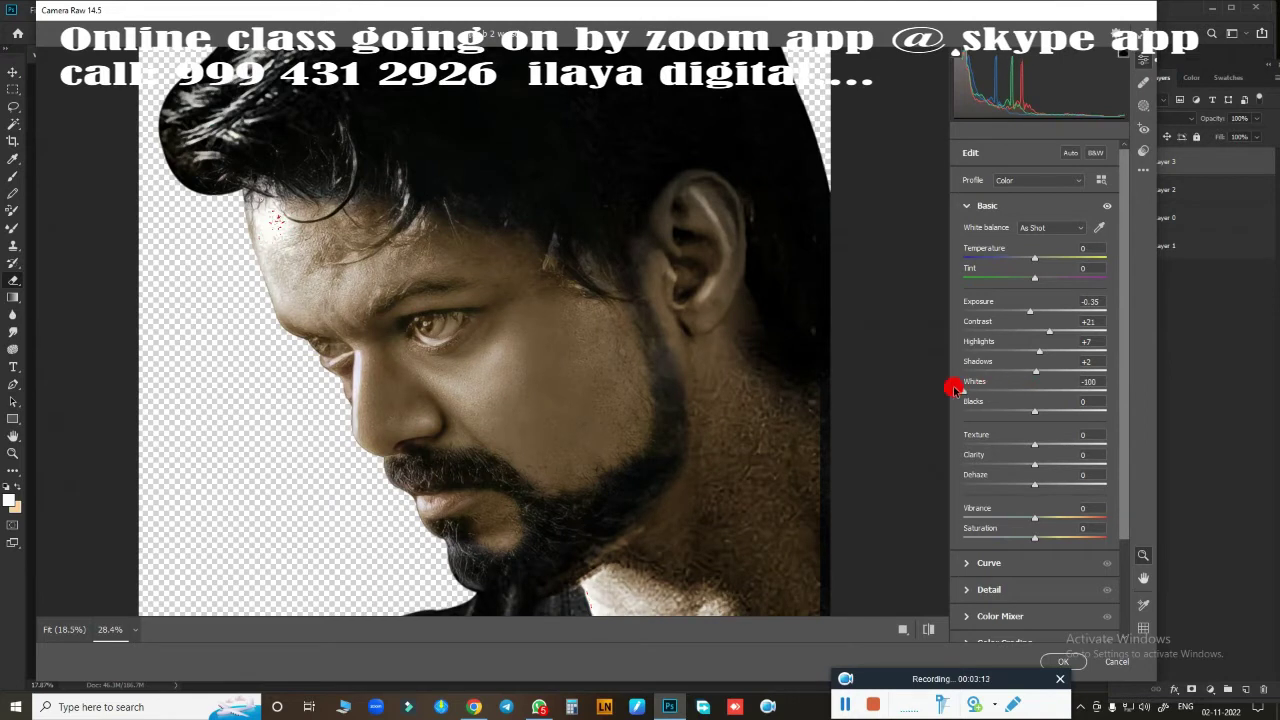
drag(1039, 411, 1018, 415)
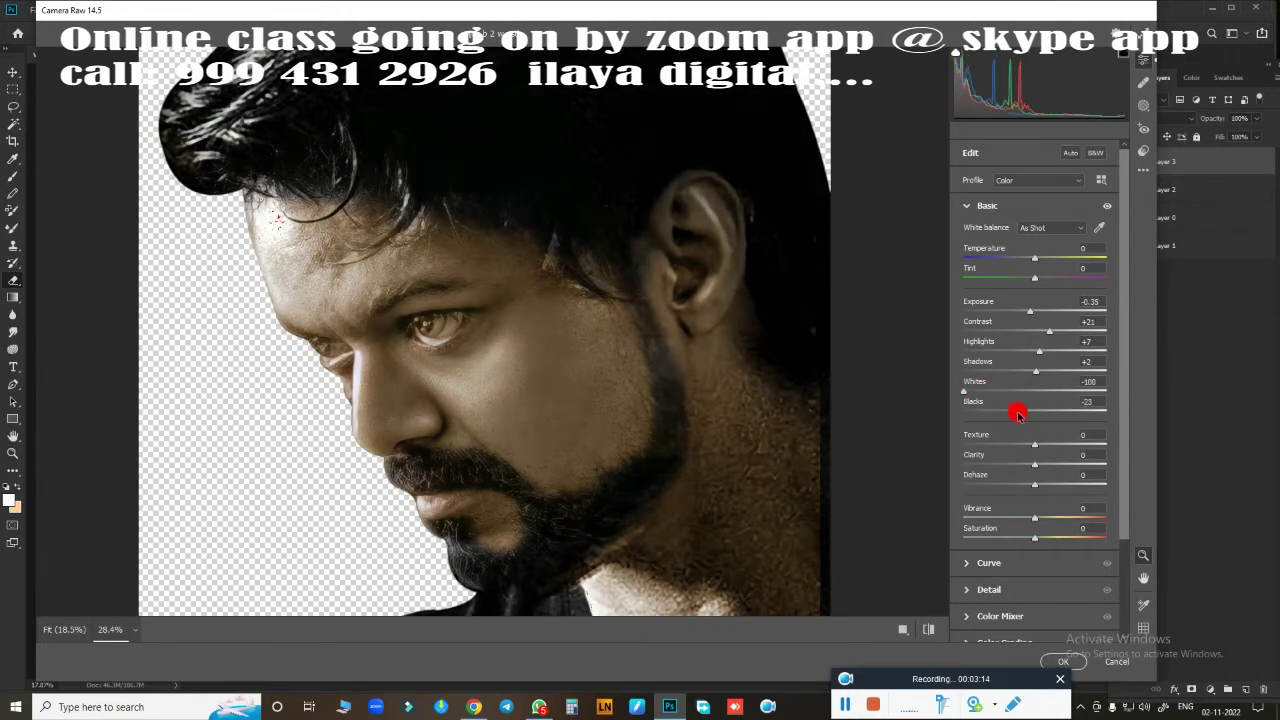
drag(1039, 463, 1041, 489)
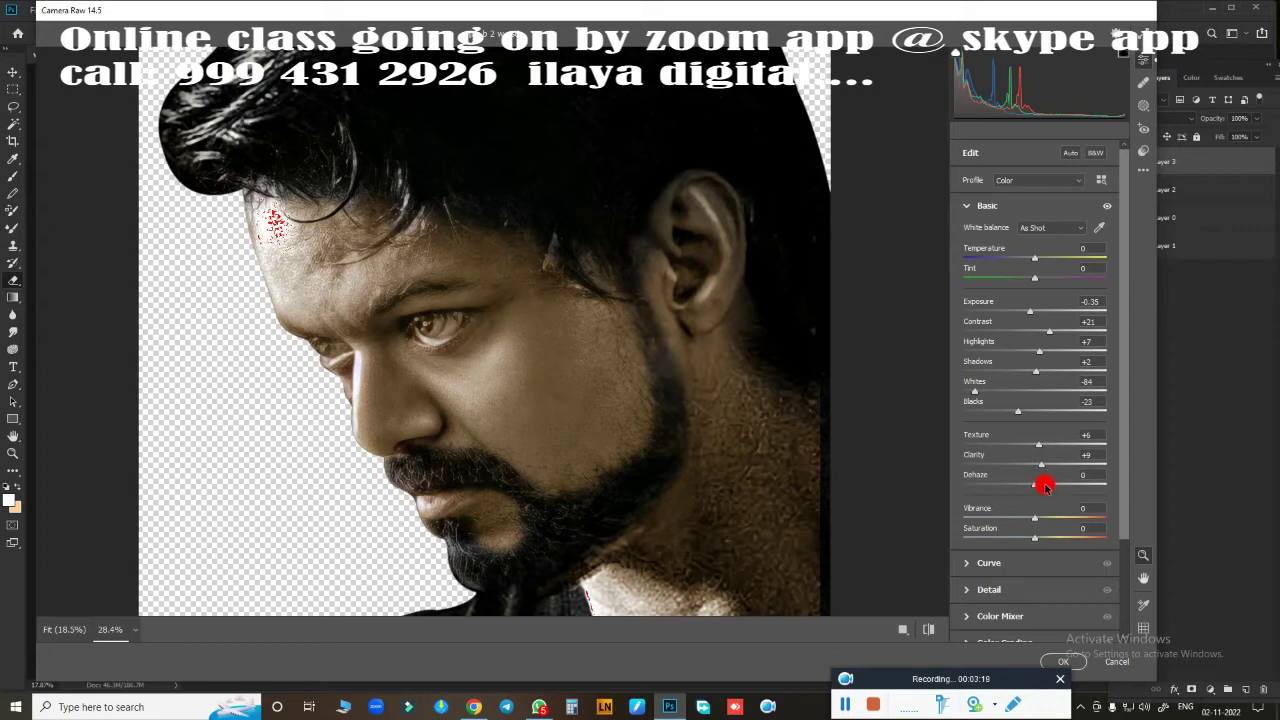
drag(1037, 485, 1057, 485)
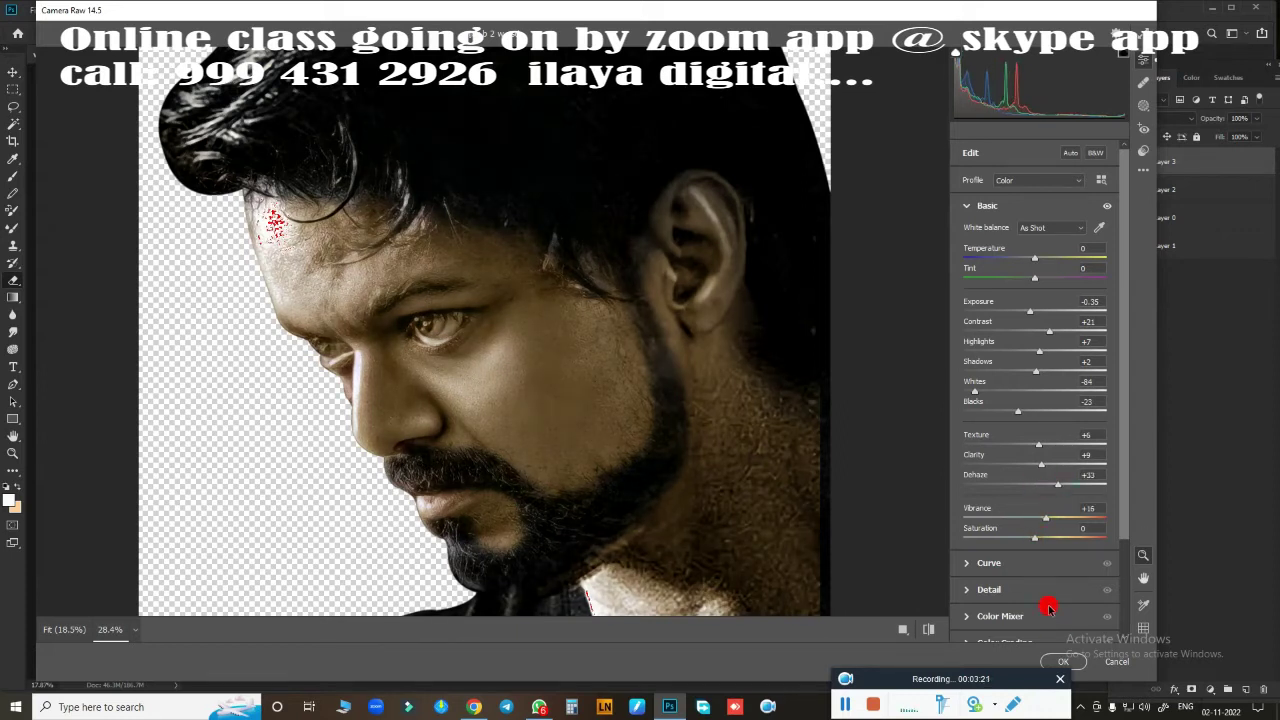
click(1060, 662)
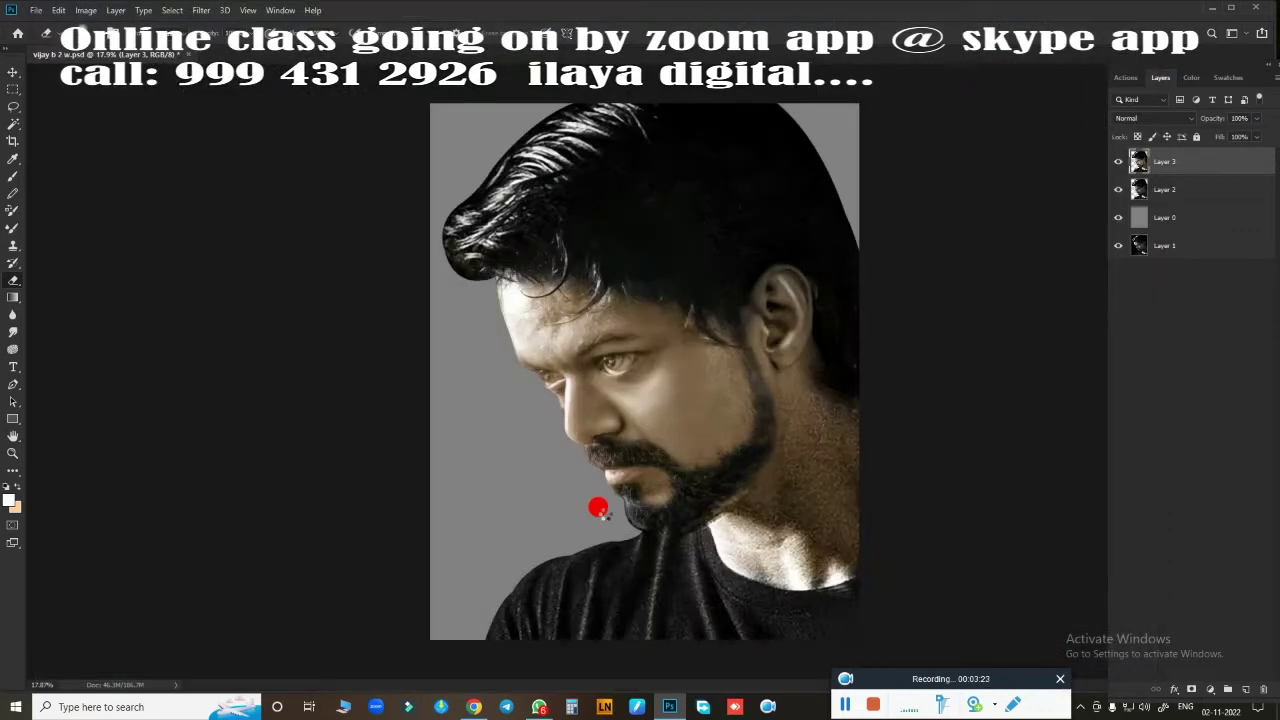
- Raise the portrait's brightness with a Brightness/Contrast adjustment
key(ctrl+plus)
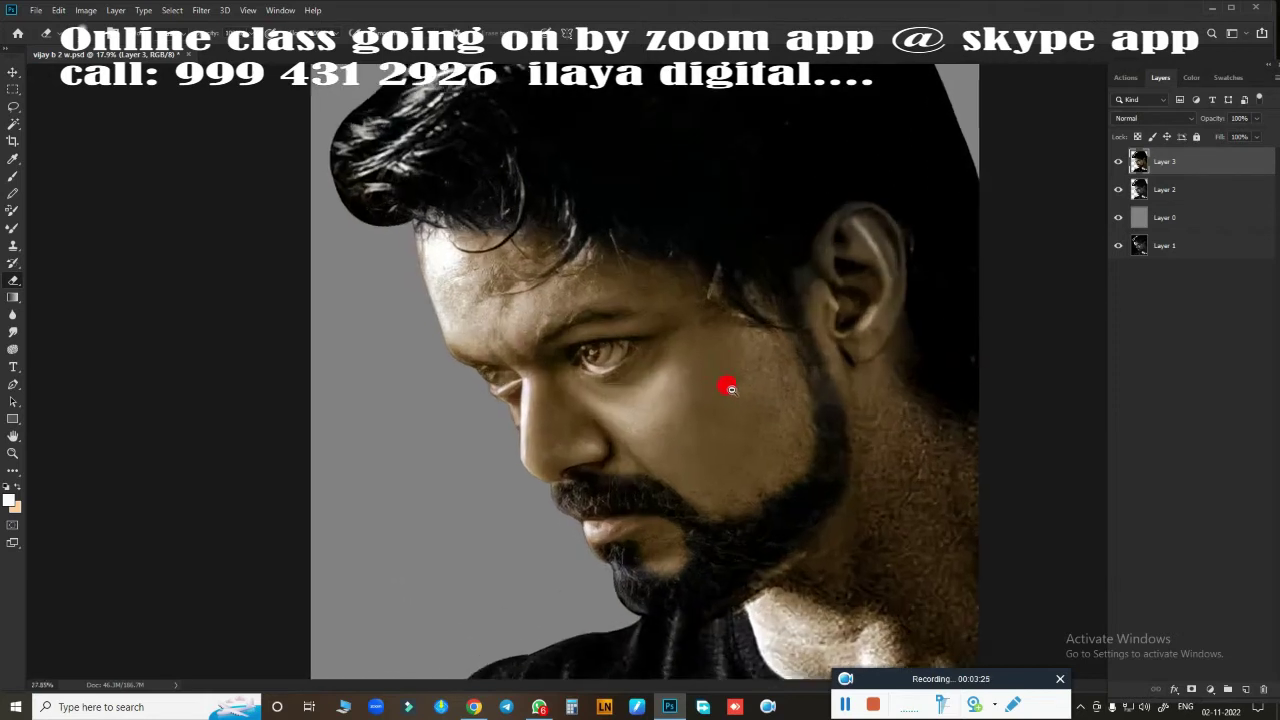
key(alt+i)
key(j)
key(Return)
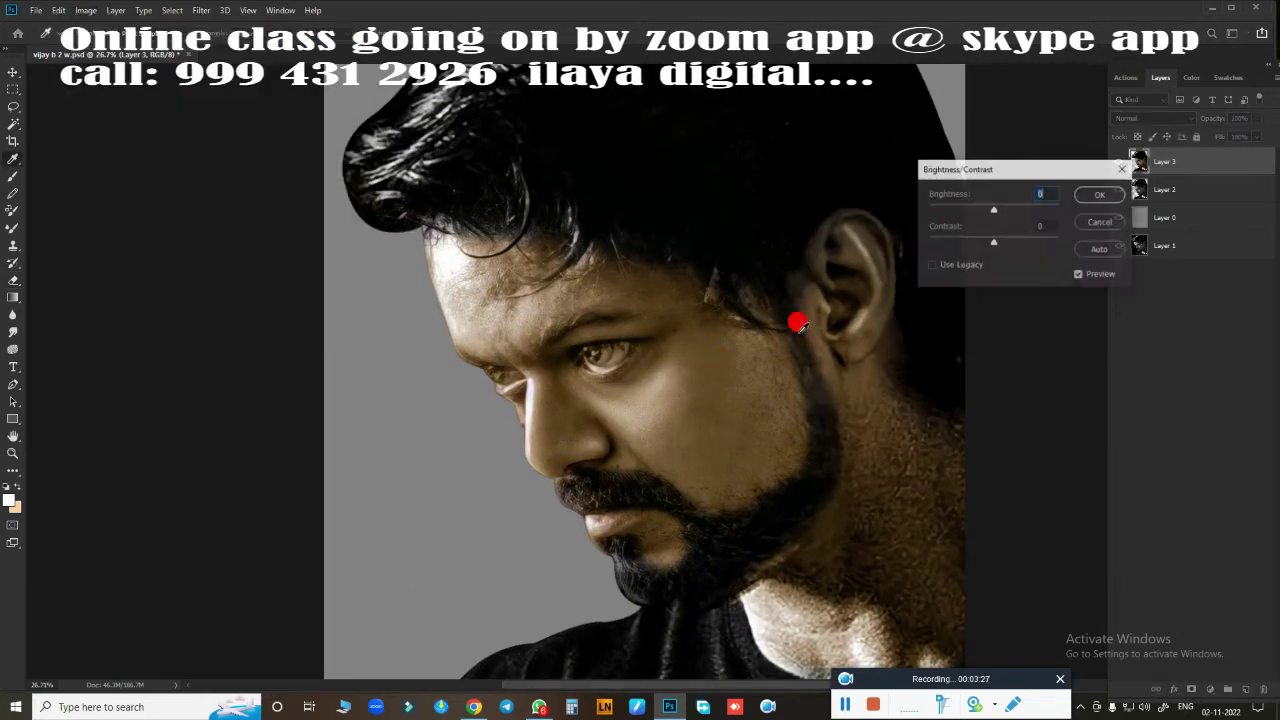
drag(995, 210, 1004, 210)
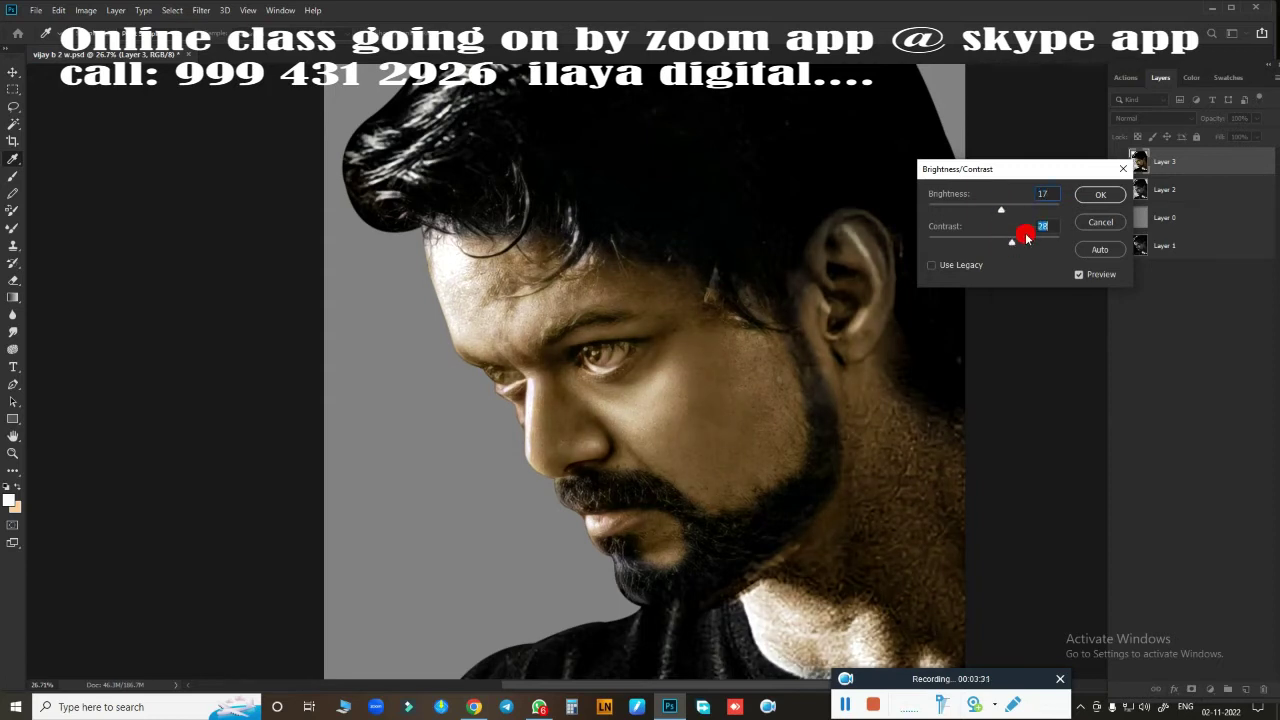
click(1100, 194)
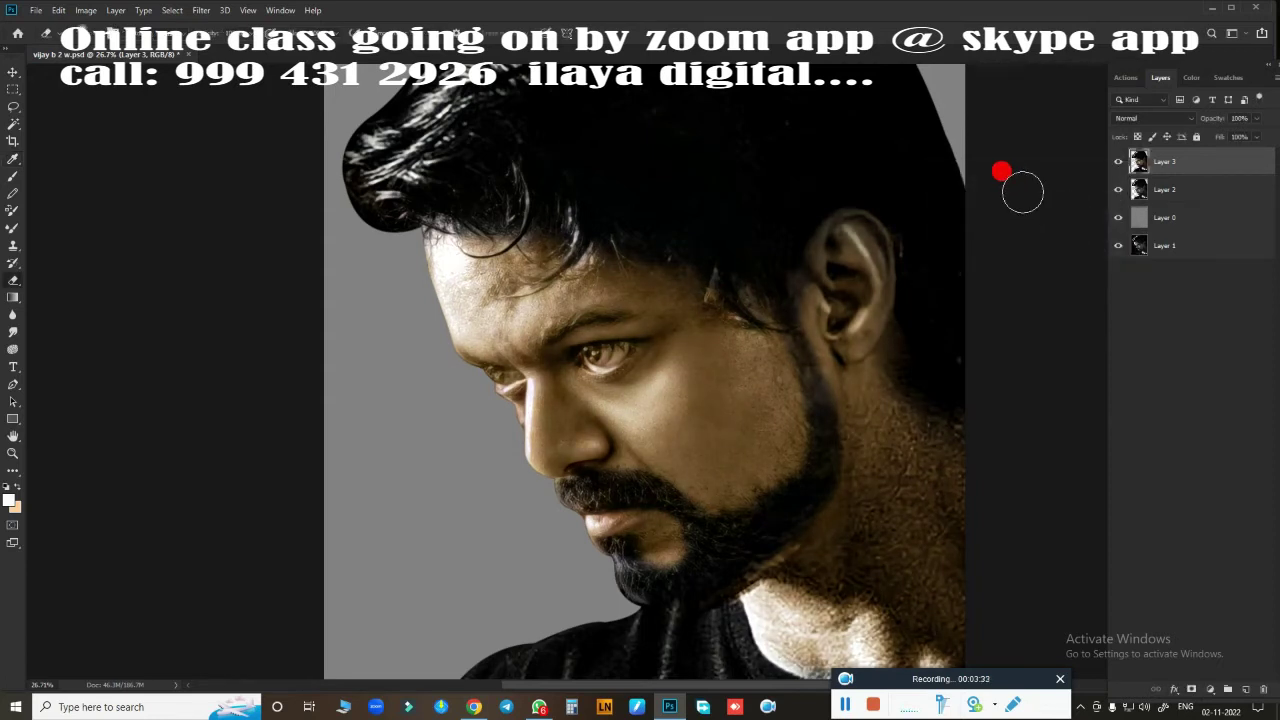
- Apply Selective Color to Neutrals: Cyan -24, Magenta +2, Yellow +5, Black +3
key(v)
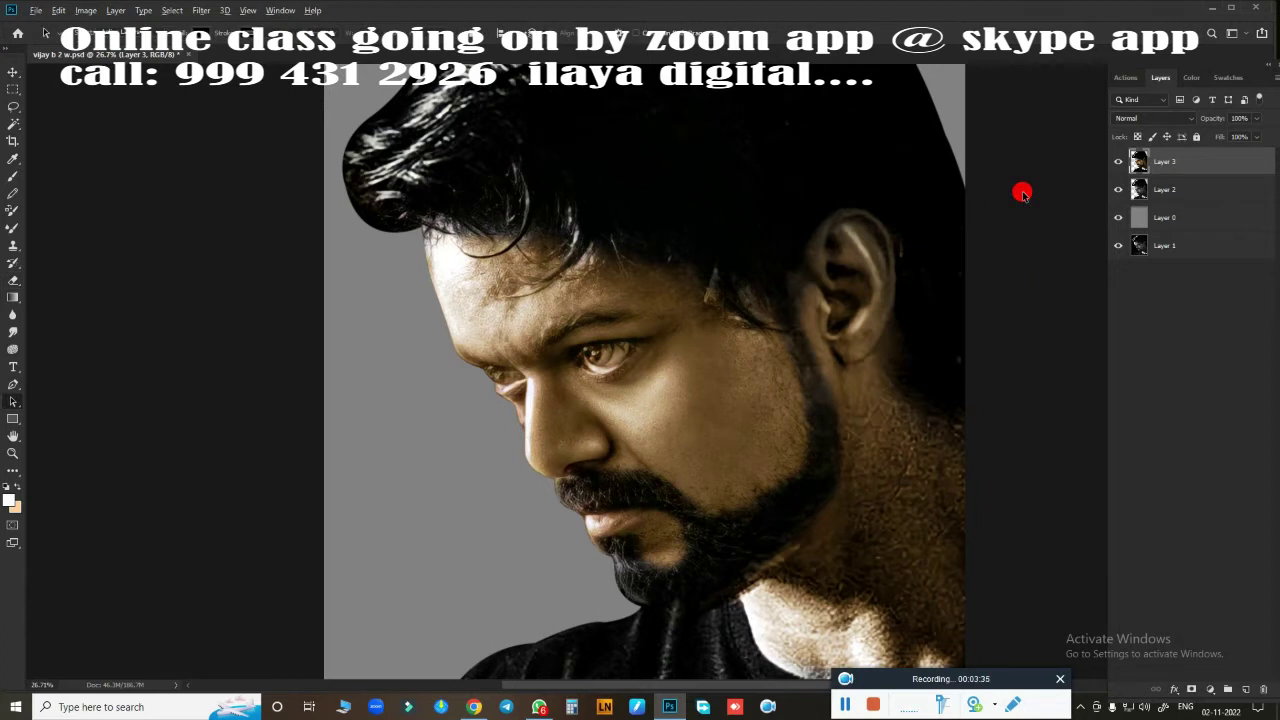
key(alt+i)
key(j)
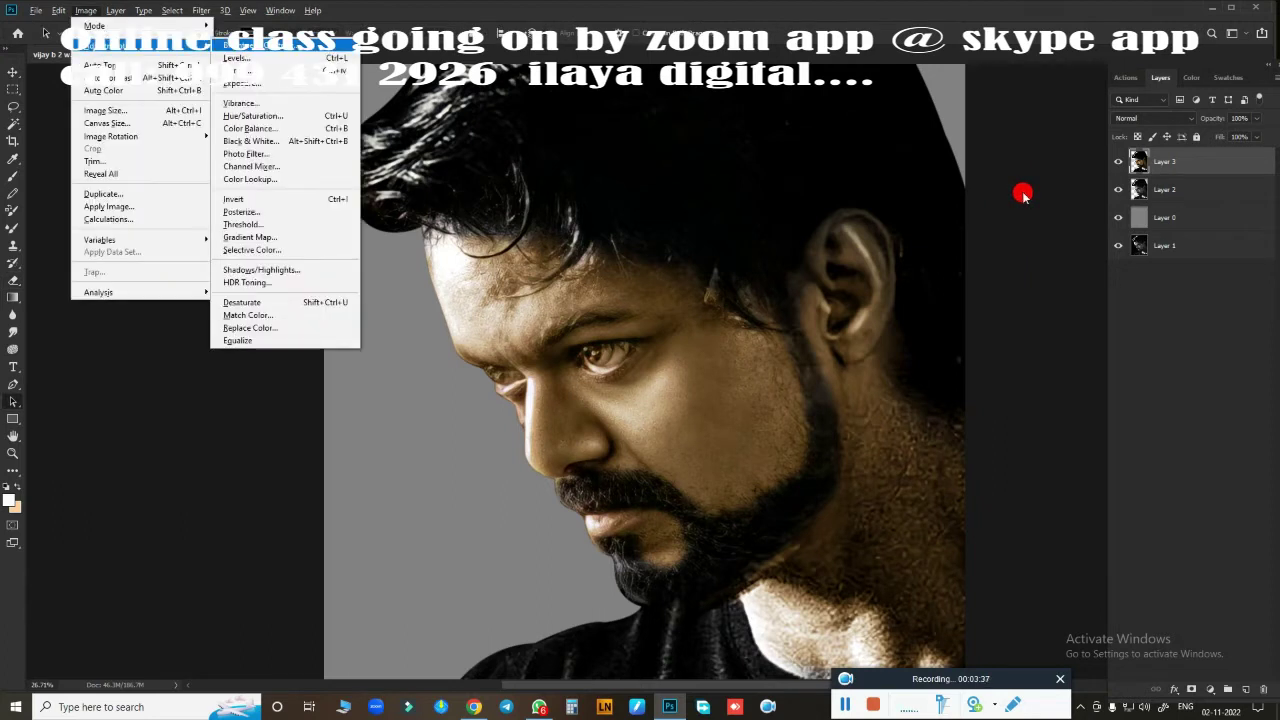
key(s)
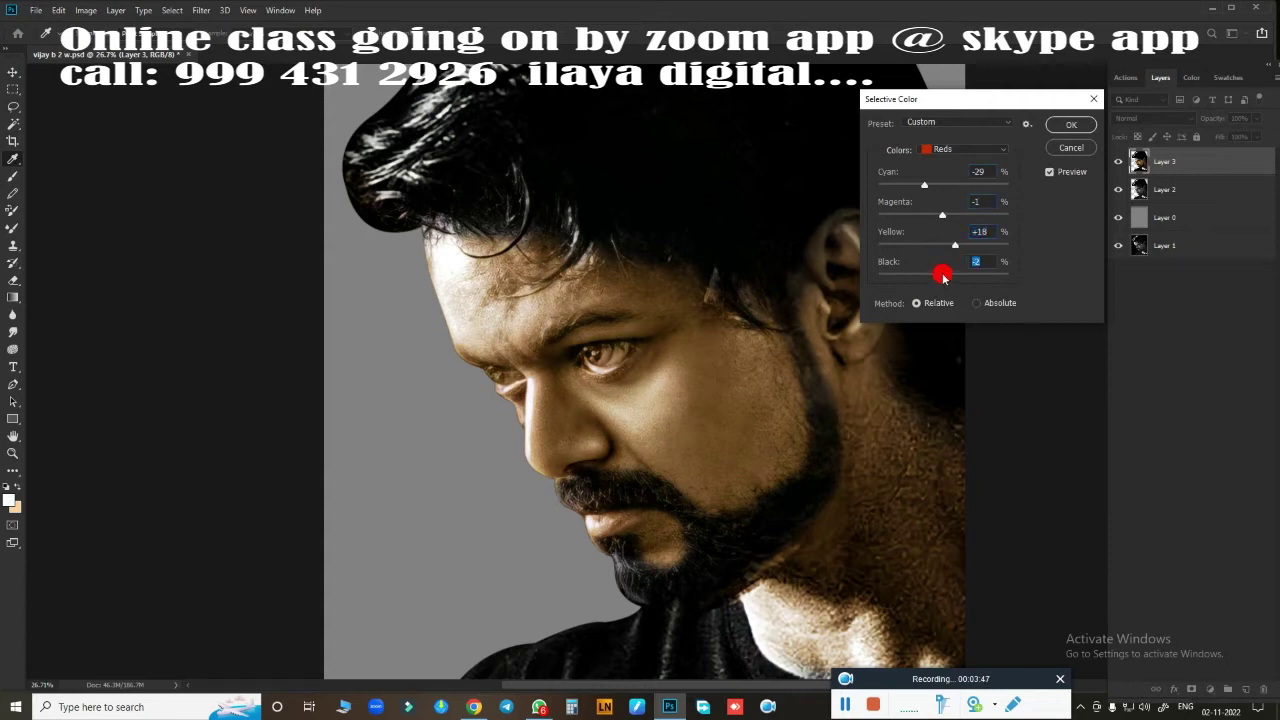
click(961, 152)
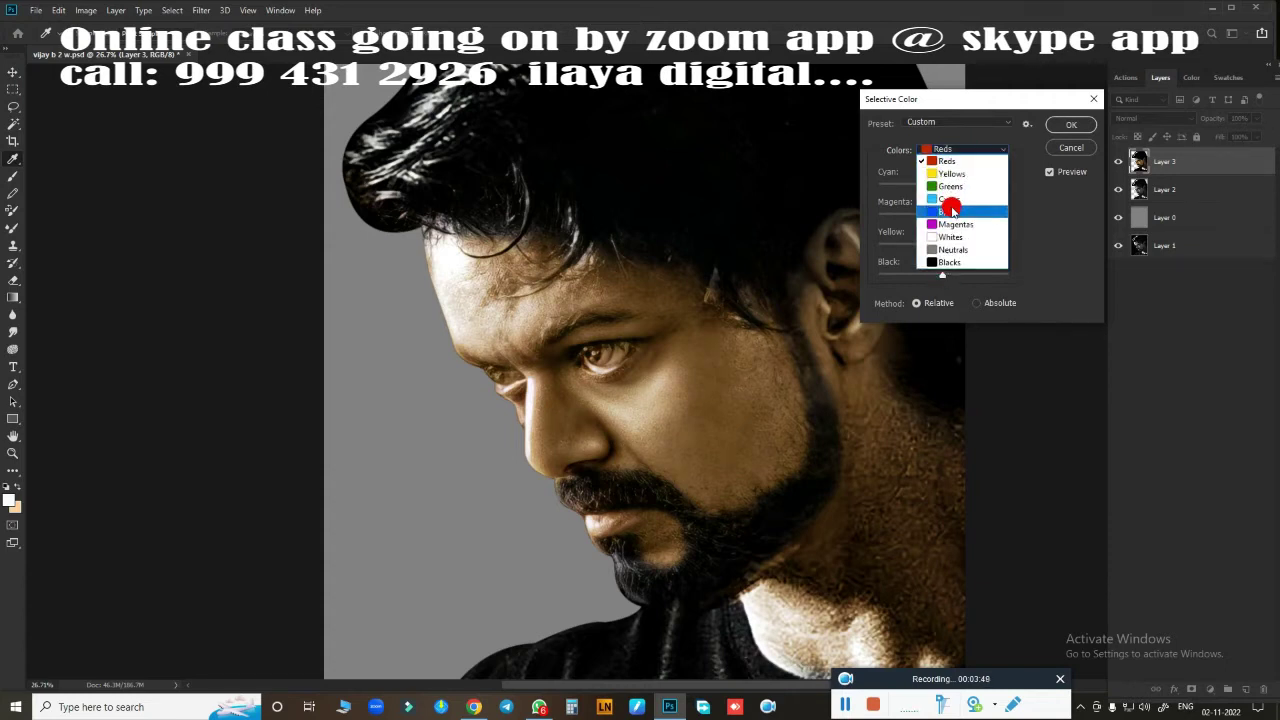
click(944, 251)
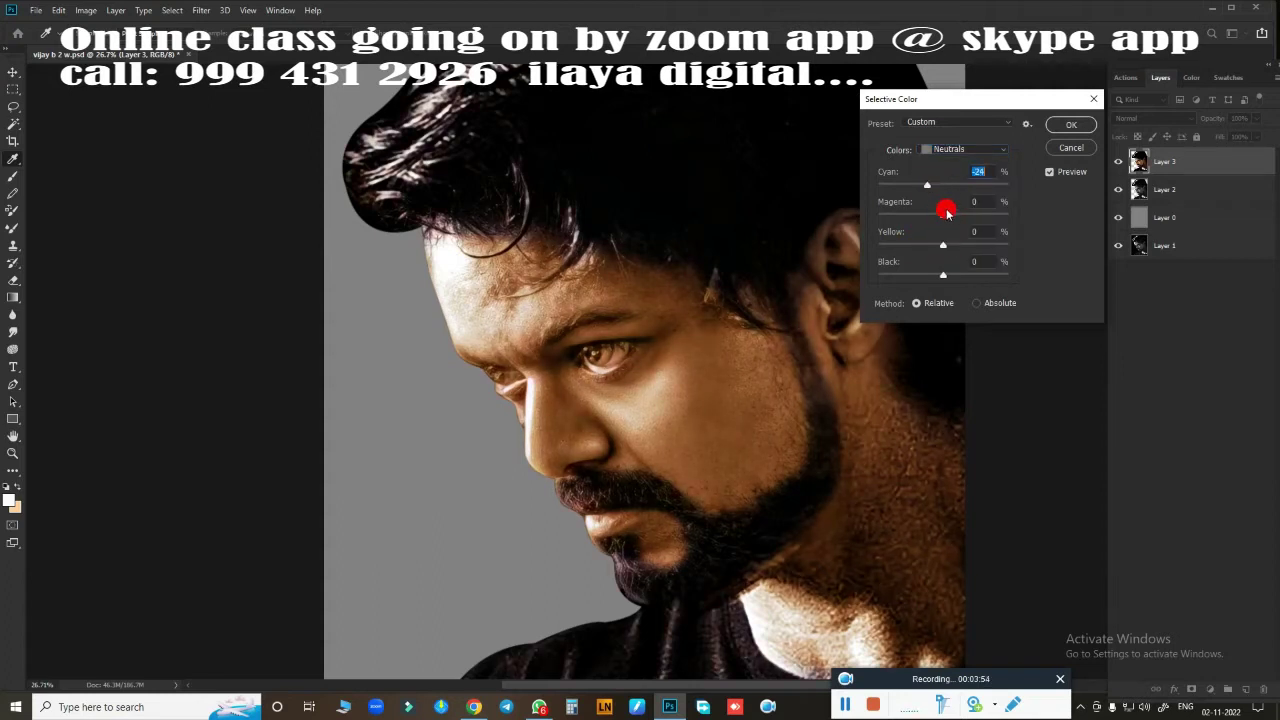
drag(933, 215, 957, 218)
click(1070, 124)
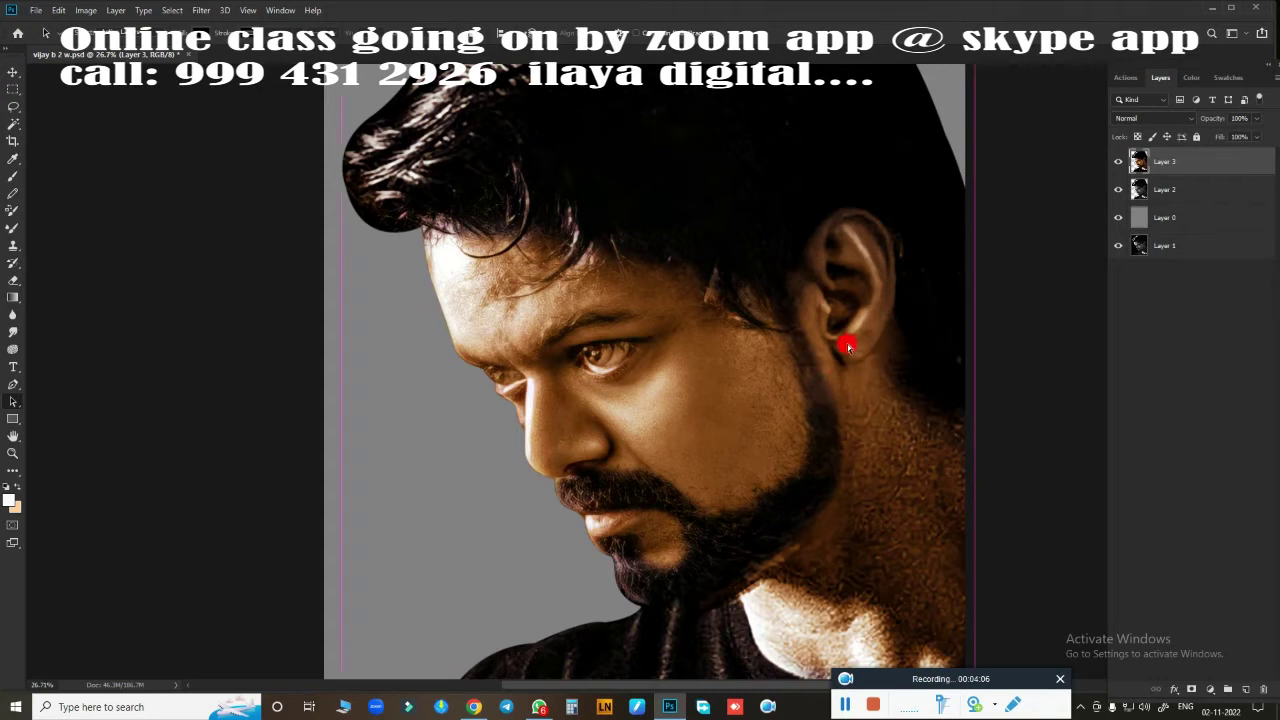
- Apply Color Balance with shadows Yellow-Blue -13 and highlights Cyan-Red +18
key(ctrl+b)
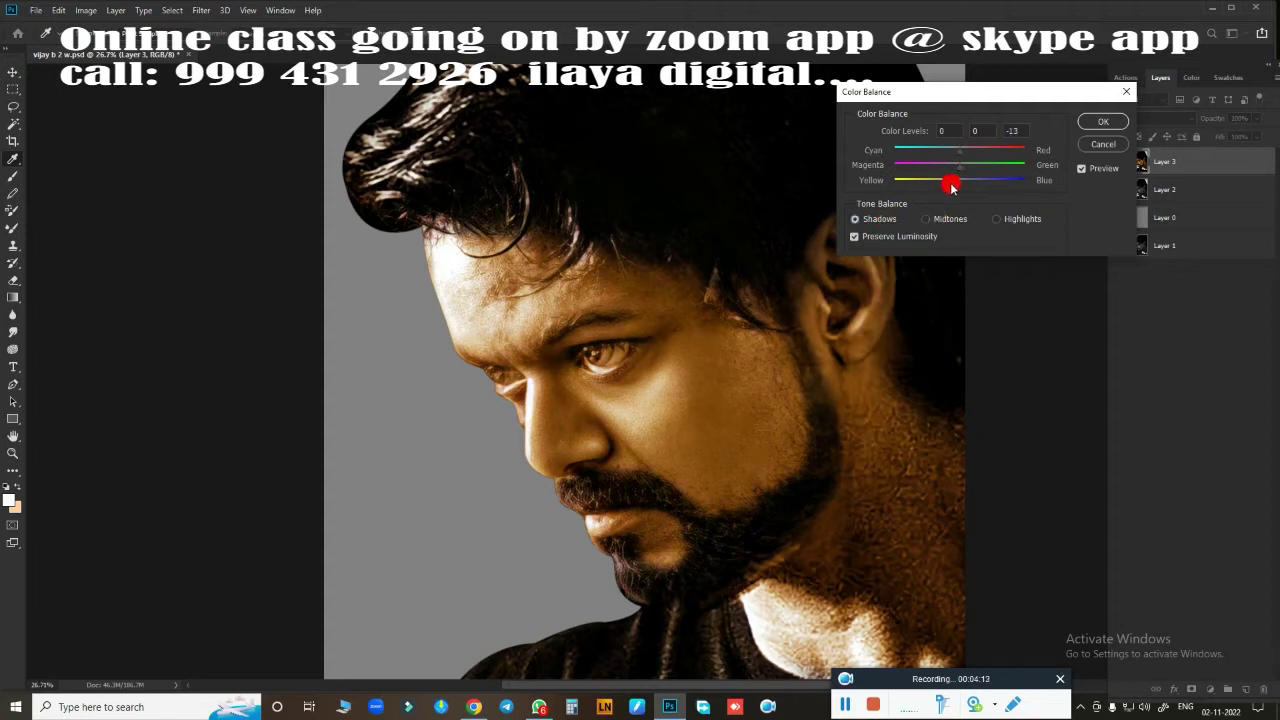
drag(963, 150, 974, 147)
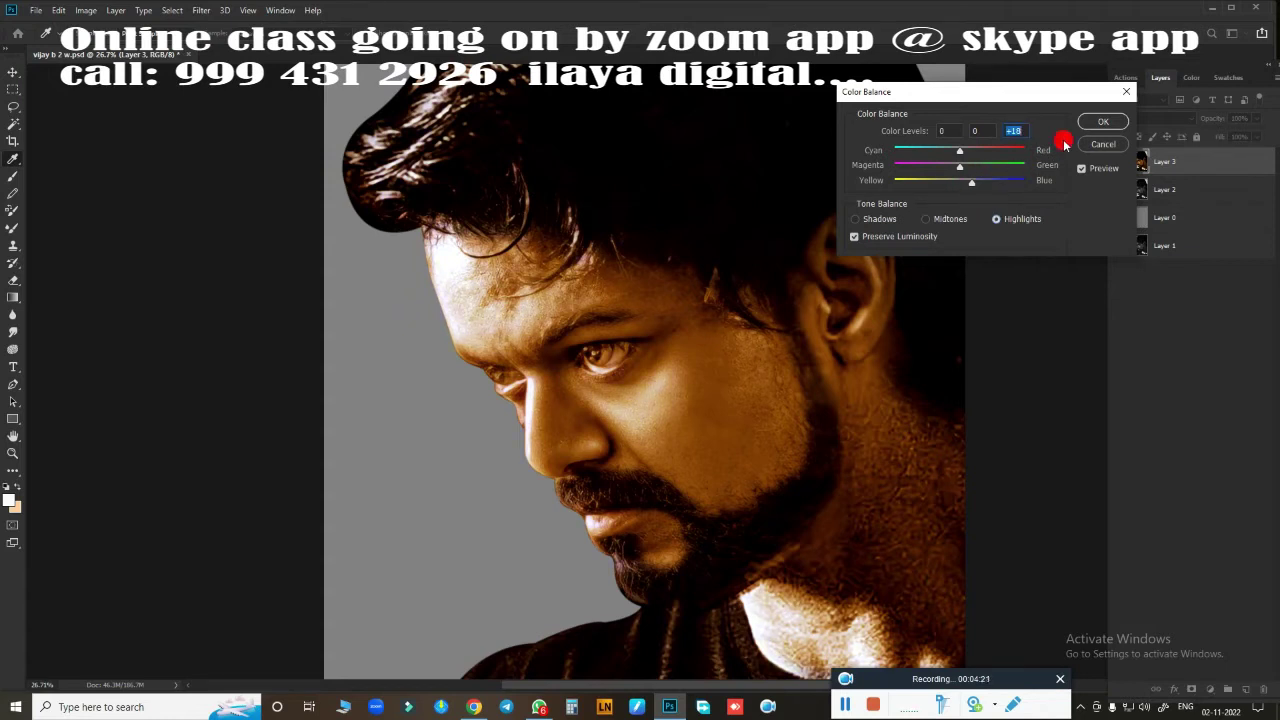
click(1103, 121)
scroll(729, 423, up, 2)
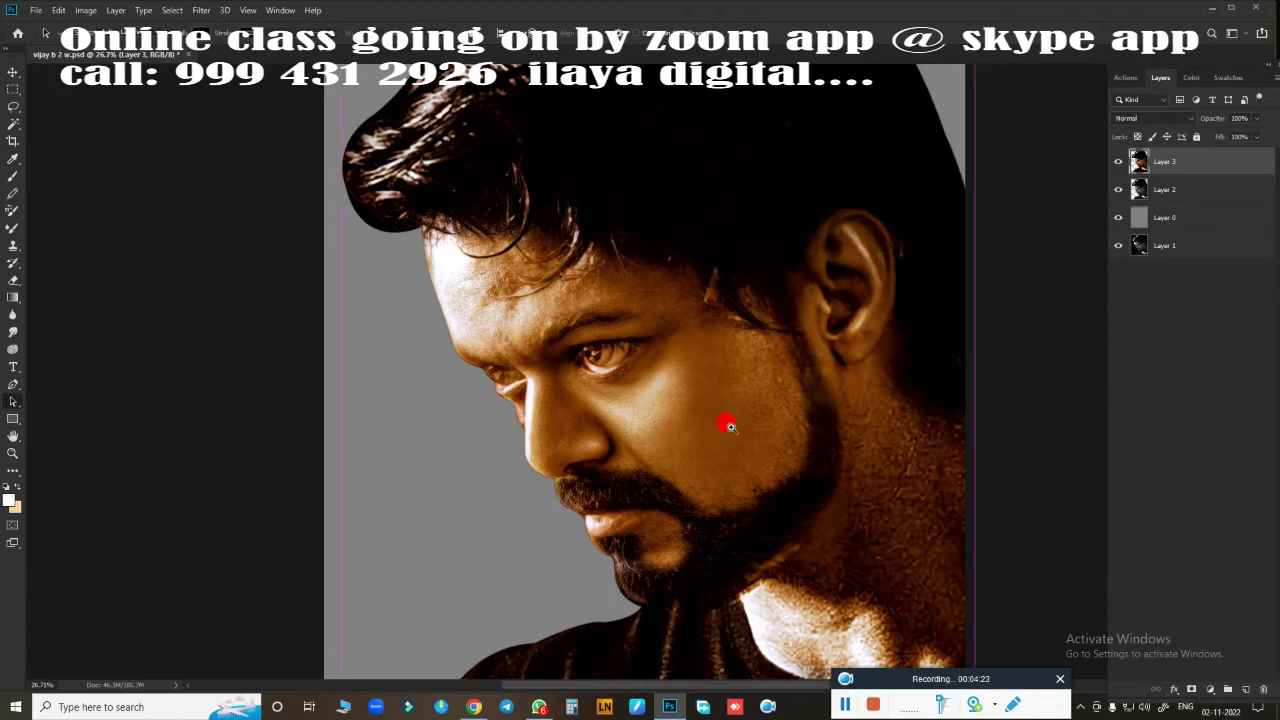
scroll(760, 400, down, 3)
scroll(703, 377, down, 2)
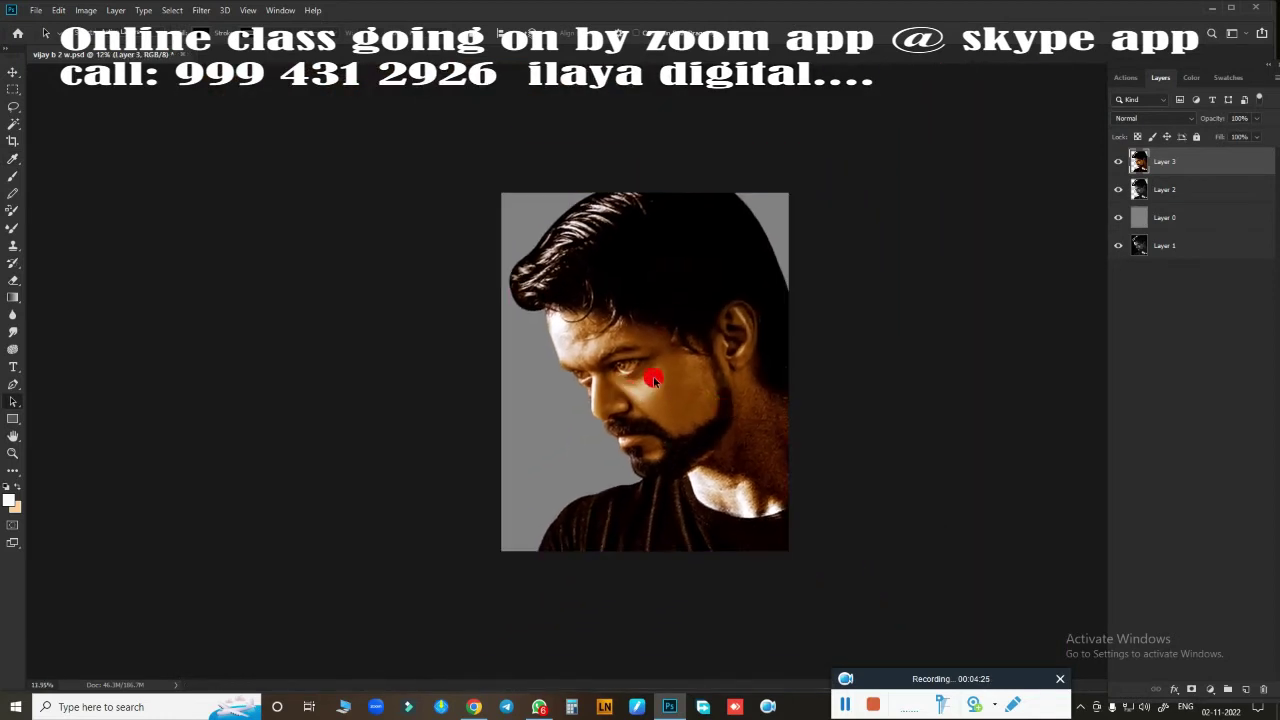
scroll(653, 376, up, 4)
scroll(696, 354, up, 1)
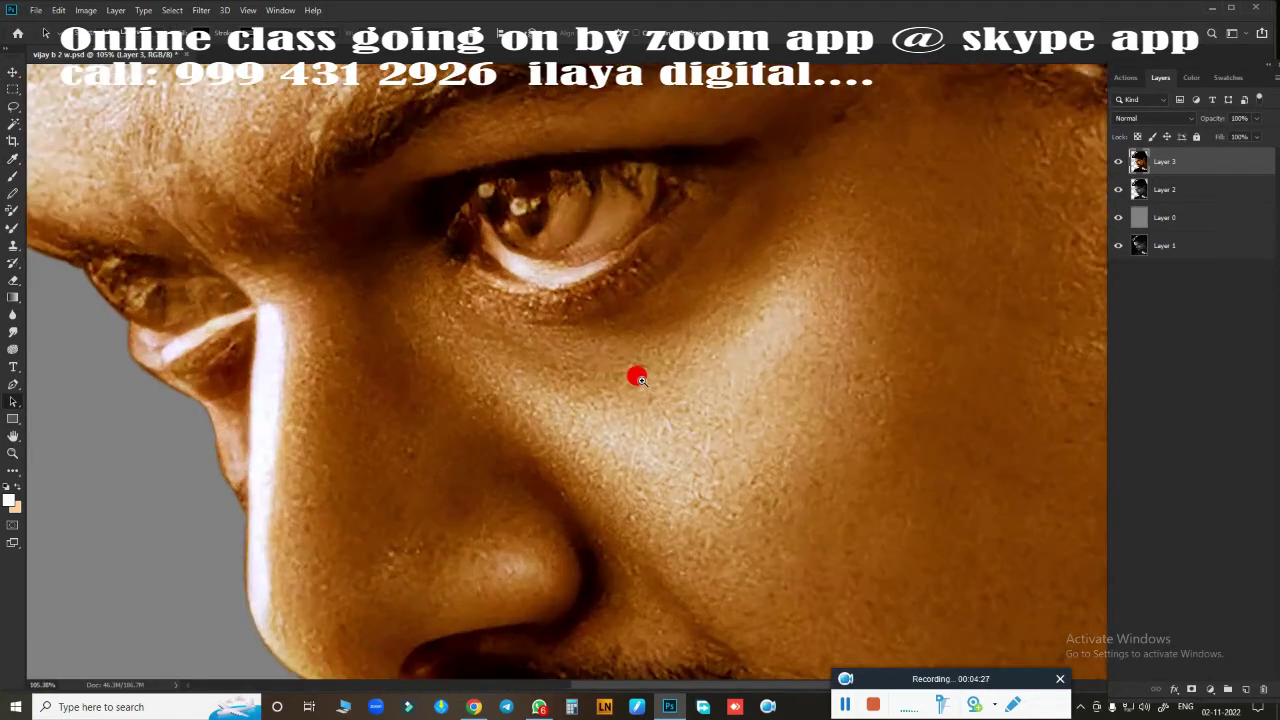
scroll(700, 300, up, 2)
scroll(660, 365, down, 4)
scroll(624, 376, up, 4)
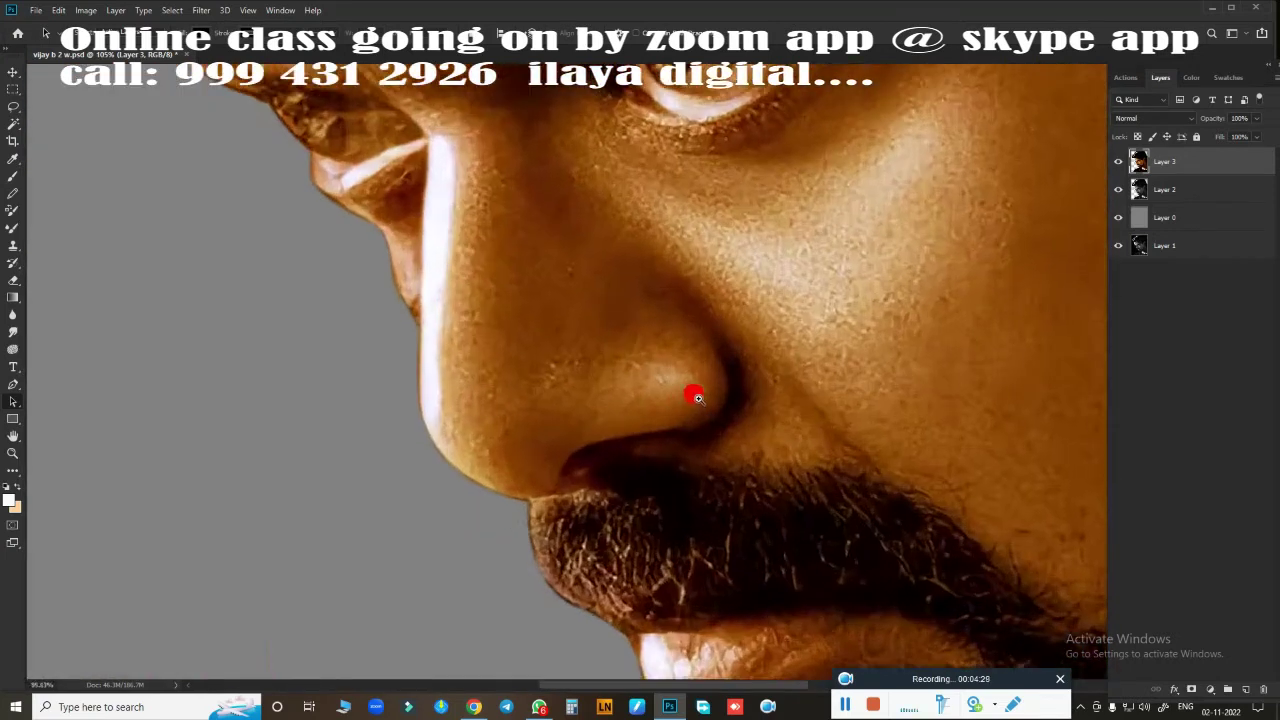
scroll(694, 390, up, 1)
scroll(697, 440, down, 1)
scroll(722, 438, down, 3)
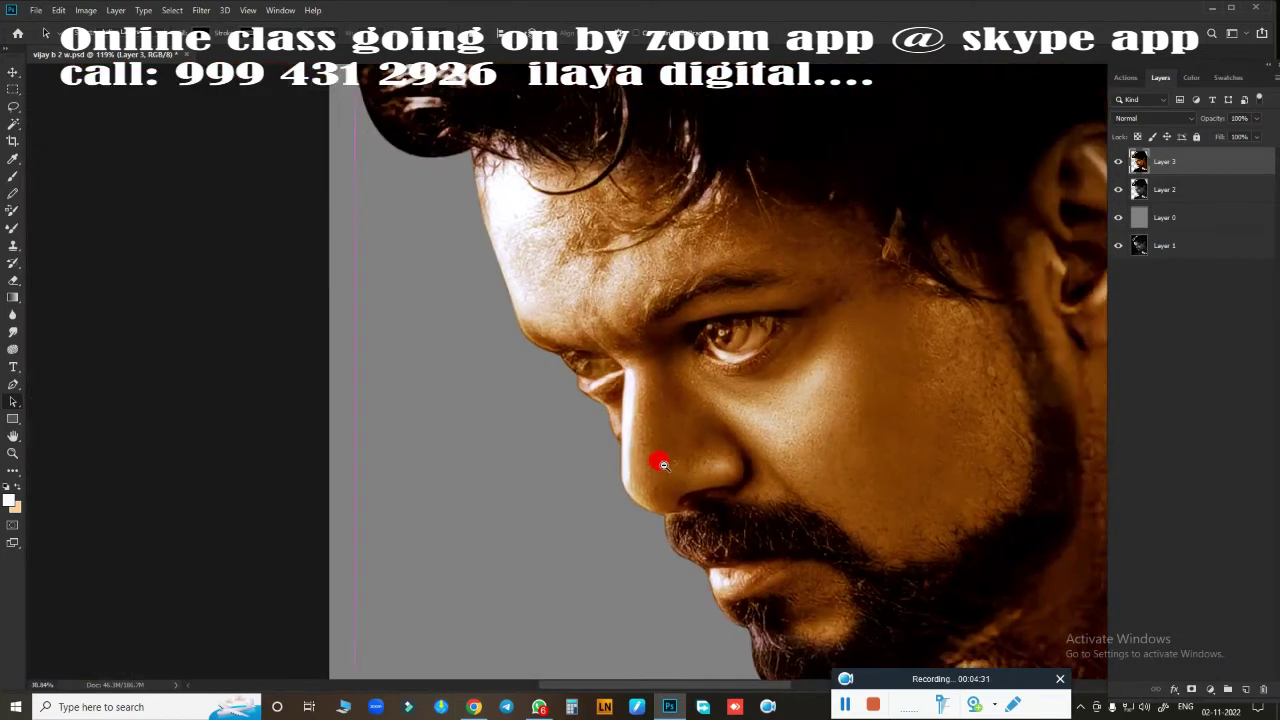
scroll(663, 460, up, 3)
drag(740, 426, 722, 318)
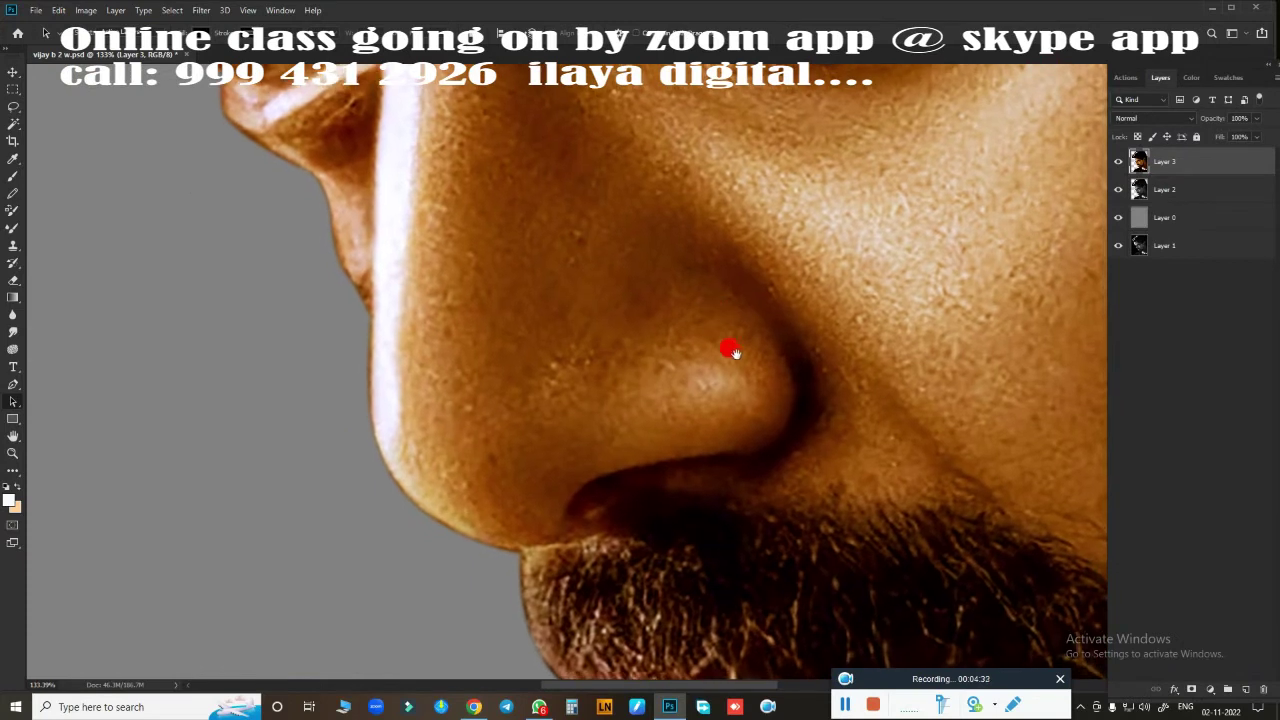
scroll(686, 363, down, 2)
scroll(634, 391, down, 2)
scroll(655, 396, up, 1)
scroll(655, 396, down, 2)
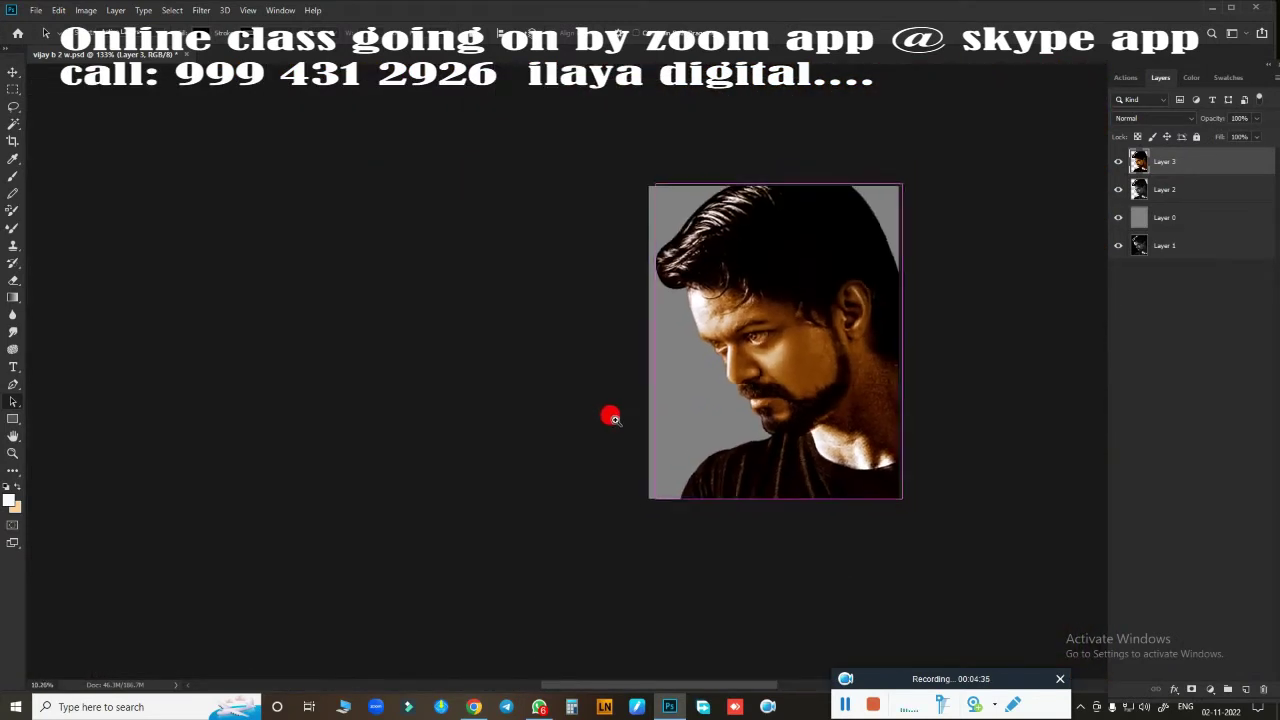
scroll(609, 414, up, 4)
scroll(711, 417, up, 1)
drag(743, 414, 625, 435)
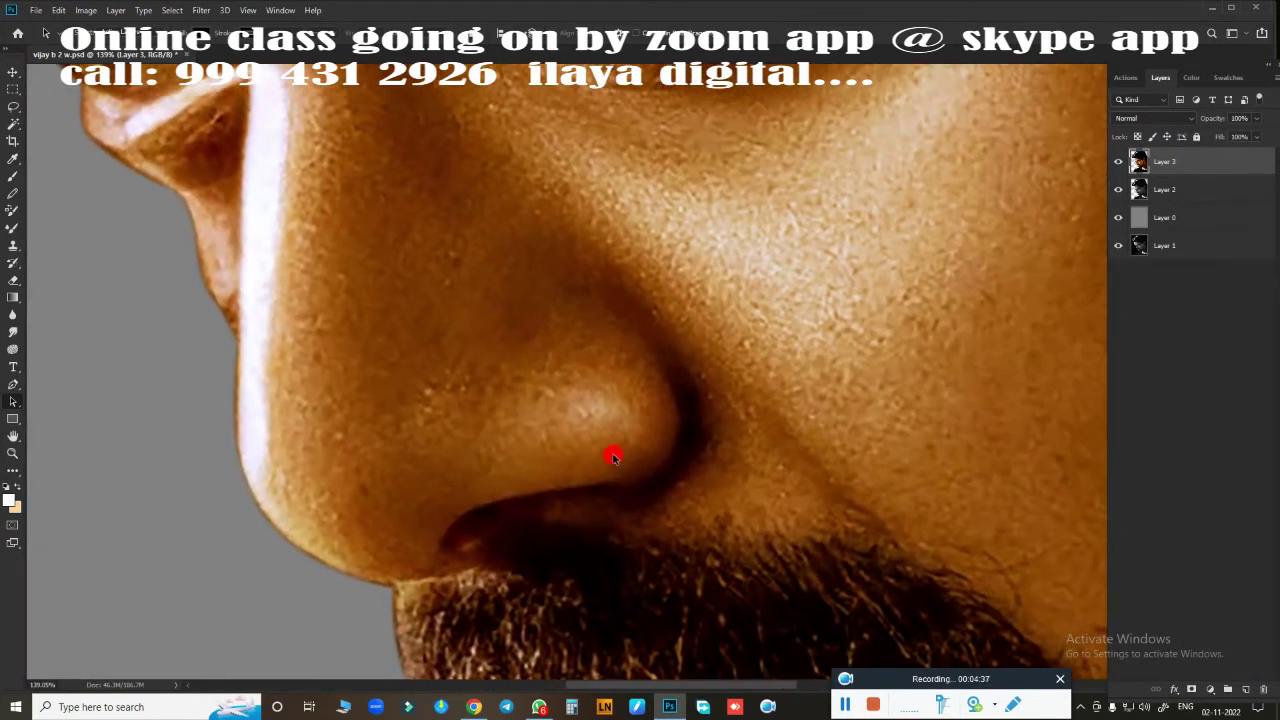
key(o)
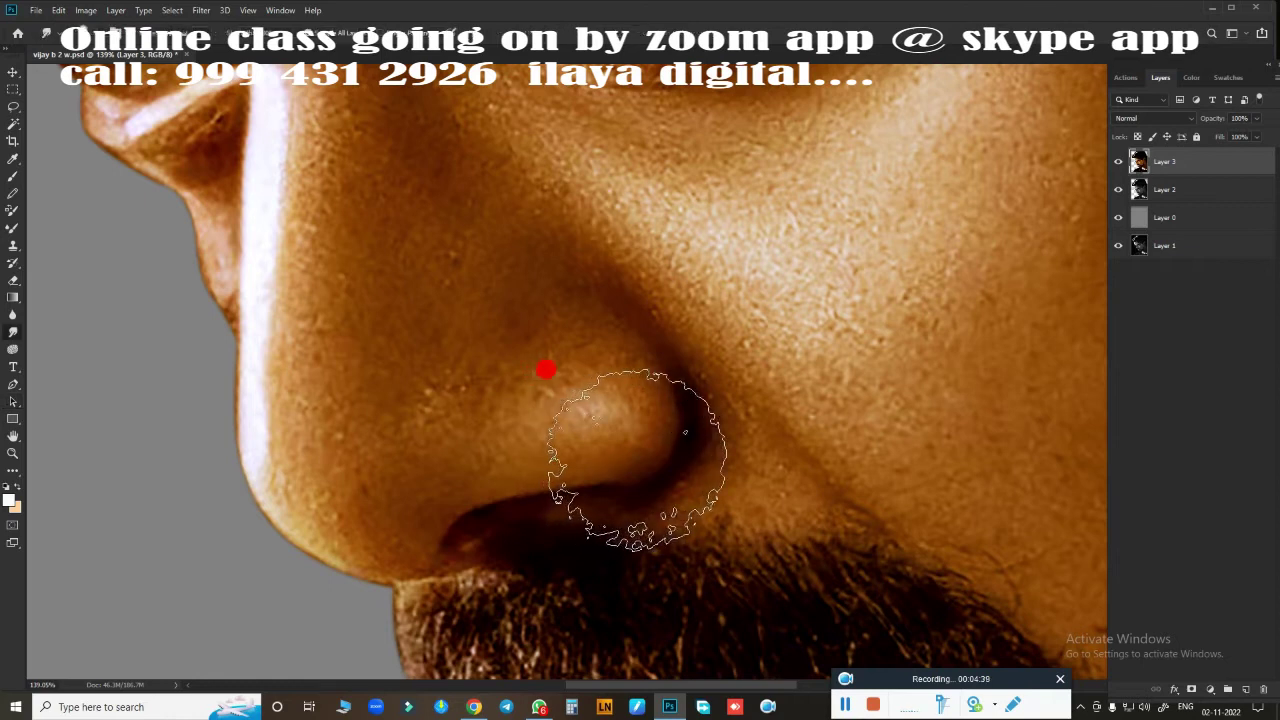
- Add an empty Layer 4 above the warm-toned portrait on Layer 3
click(1245, 690)
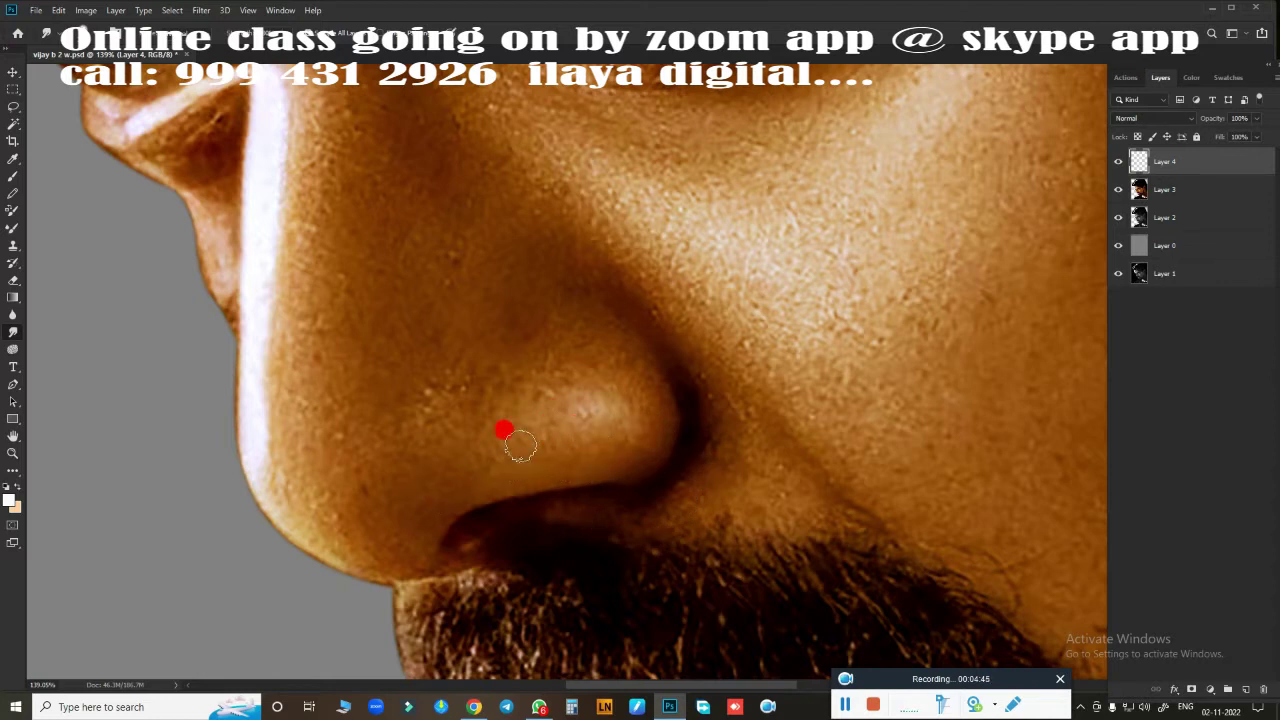
scroll(503, 429, up, 2)
scroll(554, 446, up, 2)
scroll(620, 263, up, 1)
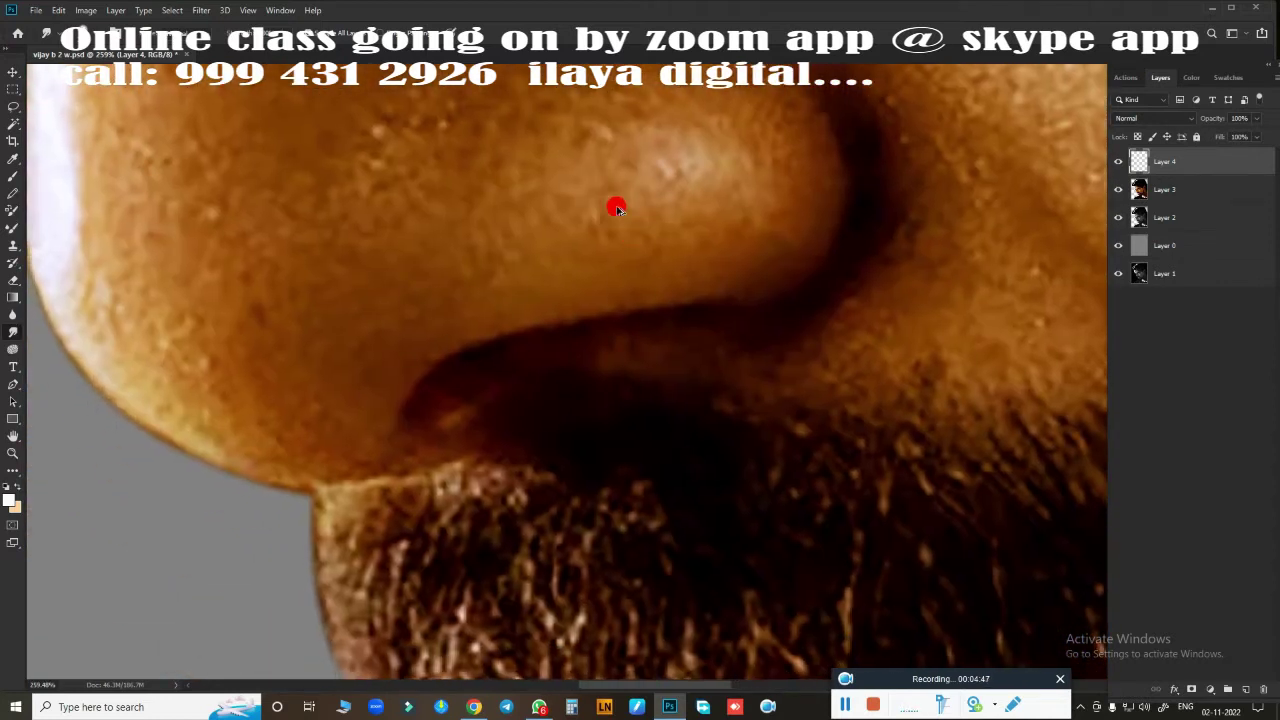
key(ctrl+alt+i)
click(542, 134)
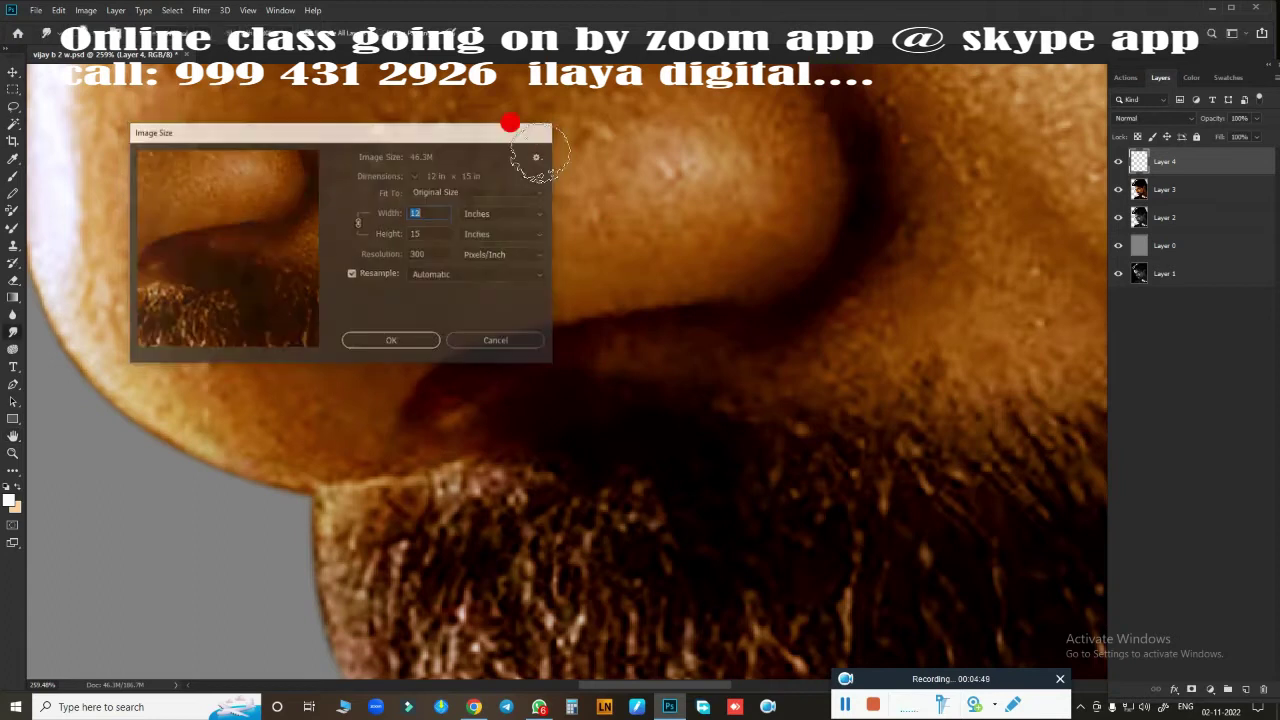
- Lower the Image Size resolution from 300 pixels per inch to shrink the document
scroll(694, 389, down, 2)
scroll(589, 423, down, 4)
scroll(600, 430, down, 3)
scroll(620, 430, up, 4)
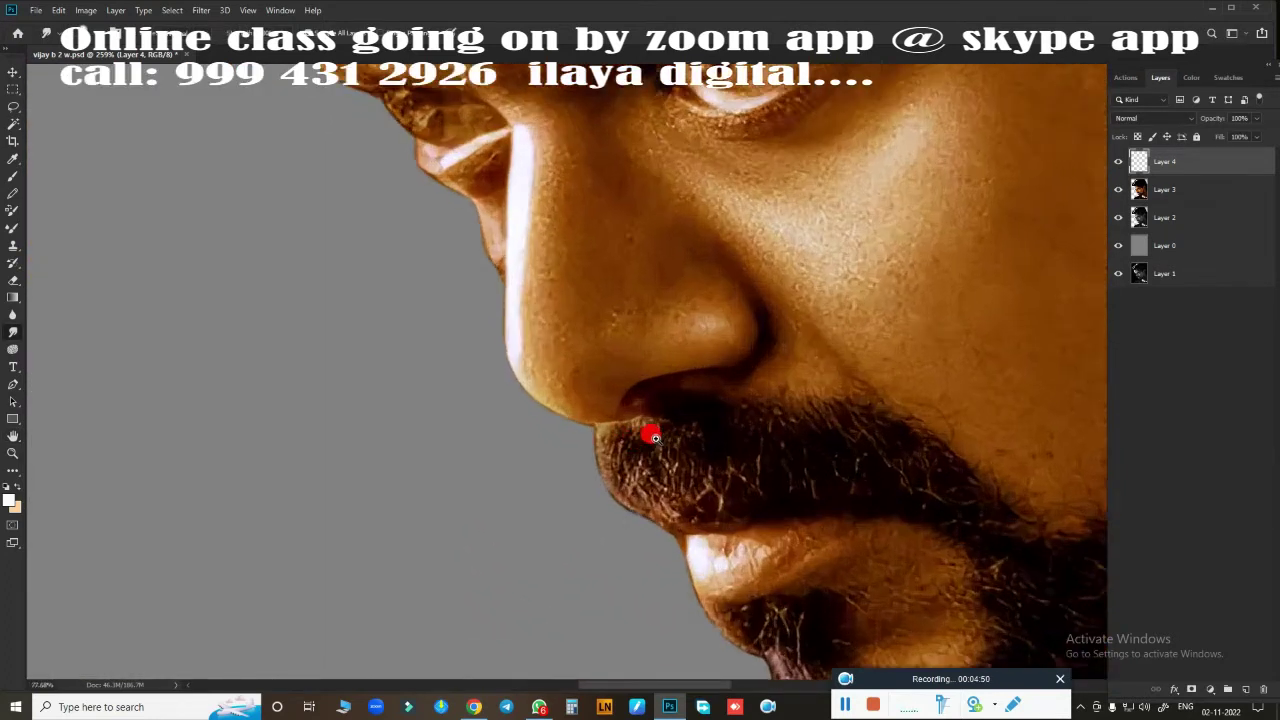
scroll(680, 433, up, 3)
scroll(705, 436, up, 1)
scroll(680, 400, up, 1)
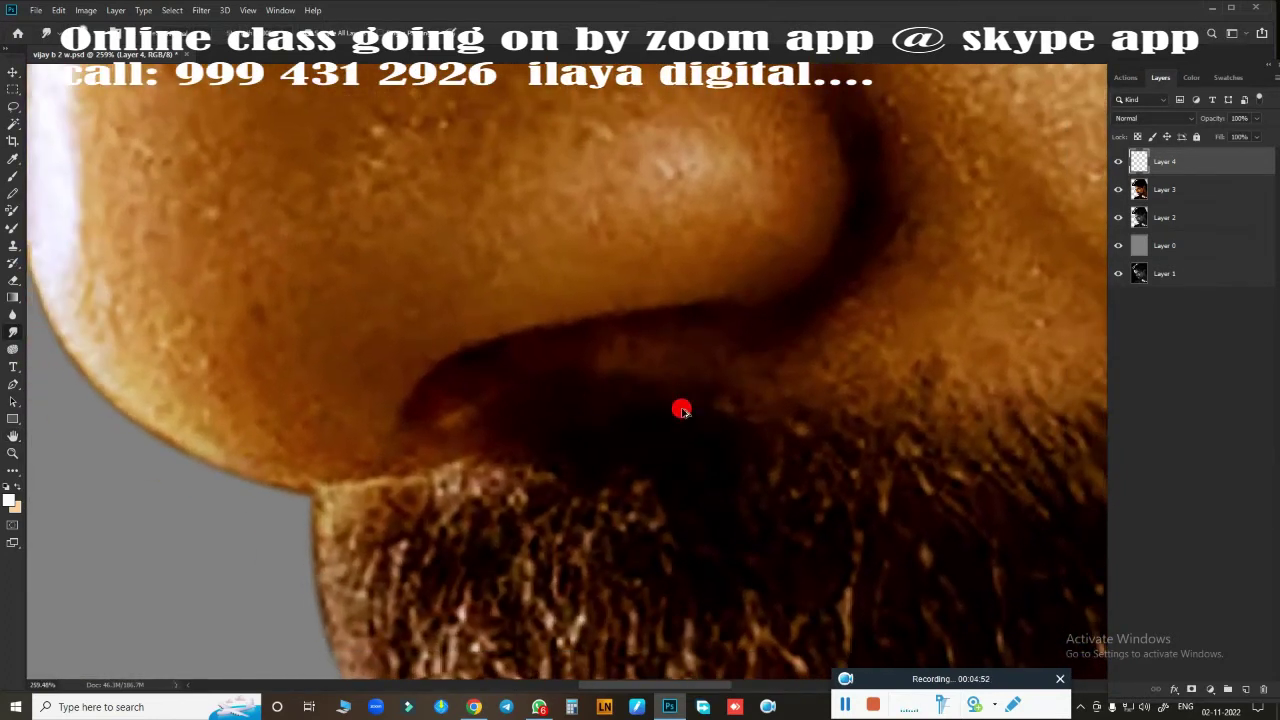
key(ctrl+alt+i)
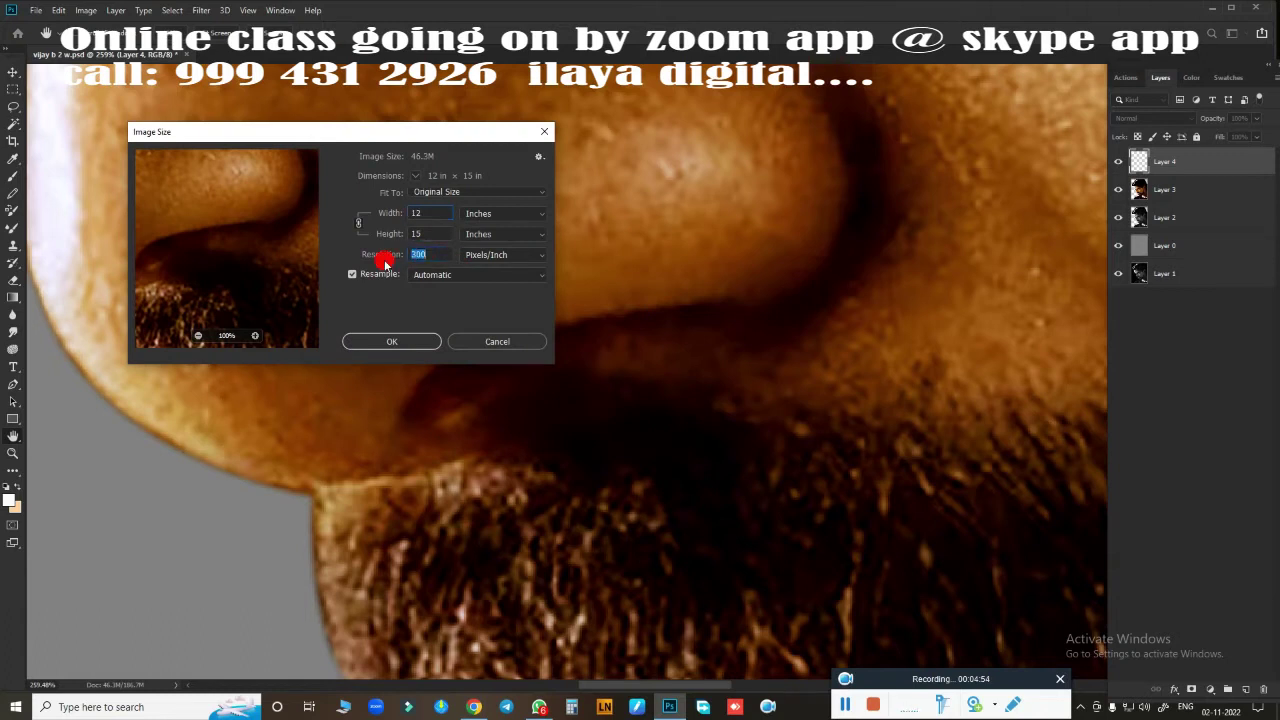
text(00)
key(Return)
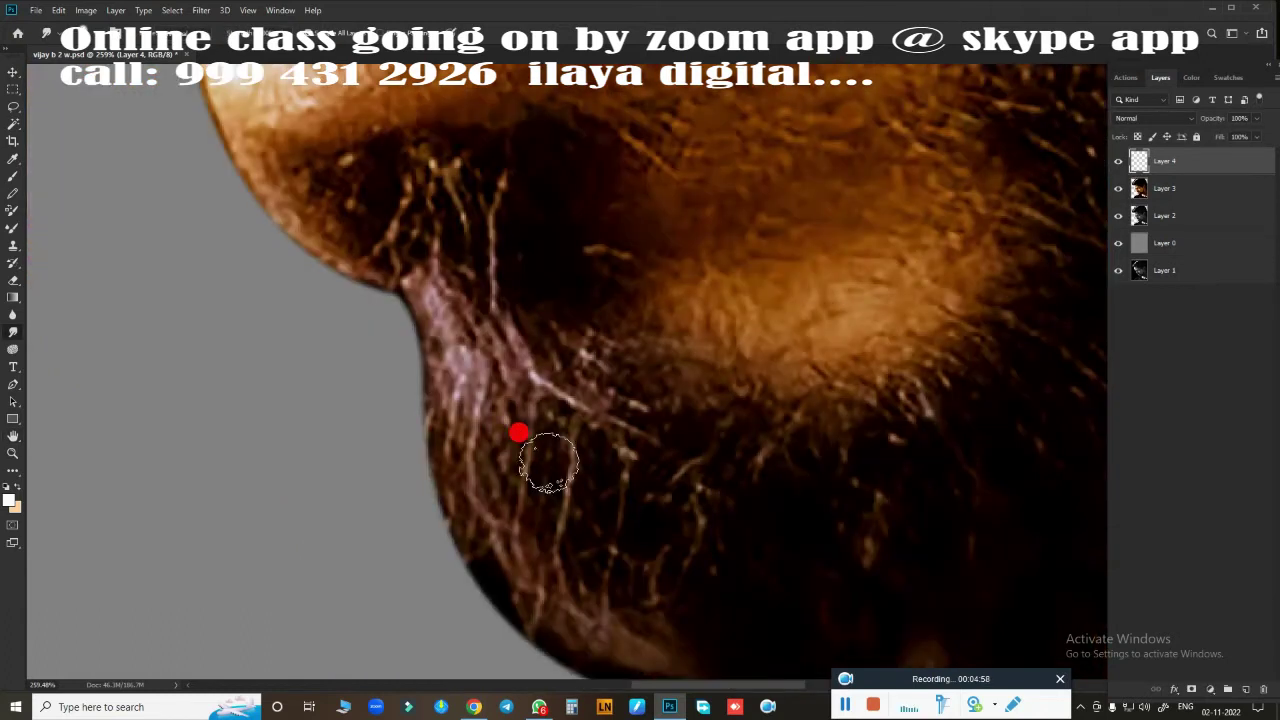
scroll(586, 294, up, 2)
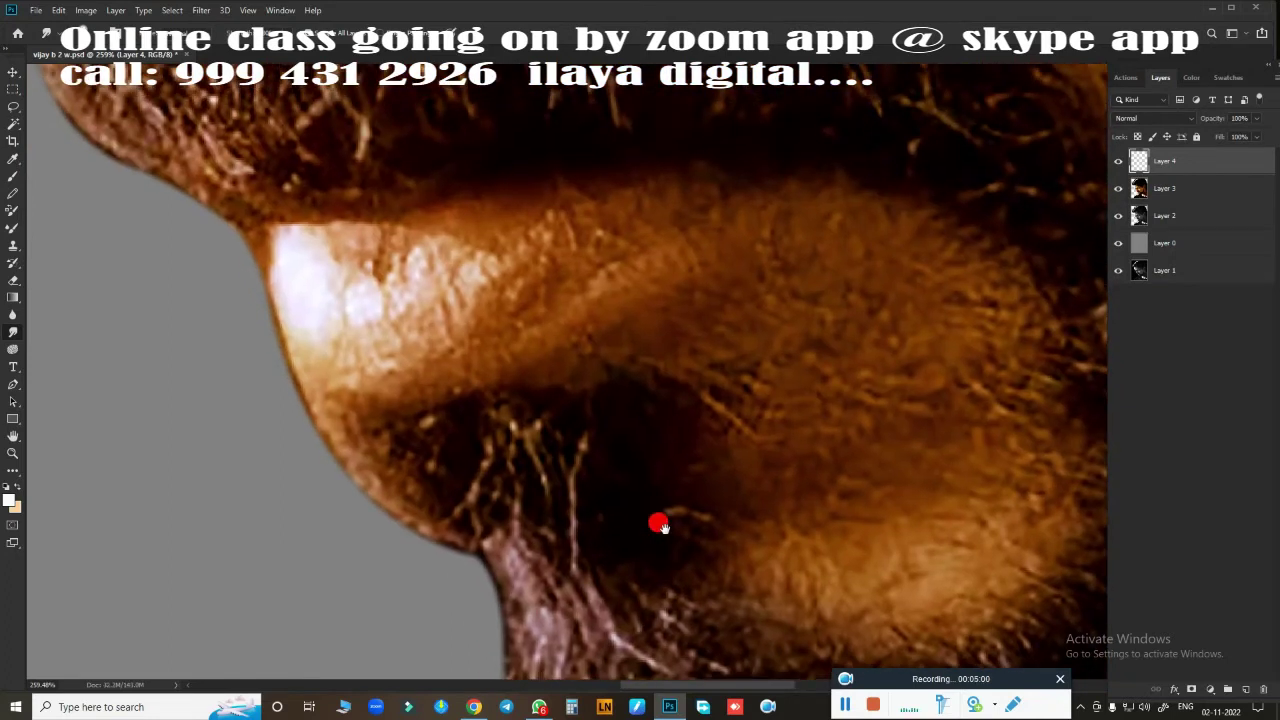
- Bring the nose into view and smudge its tip to blend away the grainy texture
mouse_move(629, 409)
mouse_down()
mouse_move(607, 492)
mouse_move(671, 529)
mouse_move(920, 386)
mouse_move(929, 311)
mouse_move(863, 347)
mouse_up()
scroll(763, 429, down, 2)
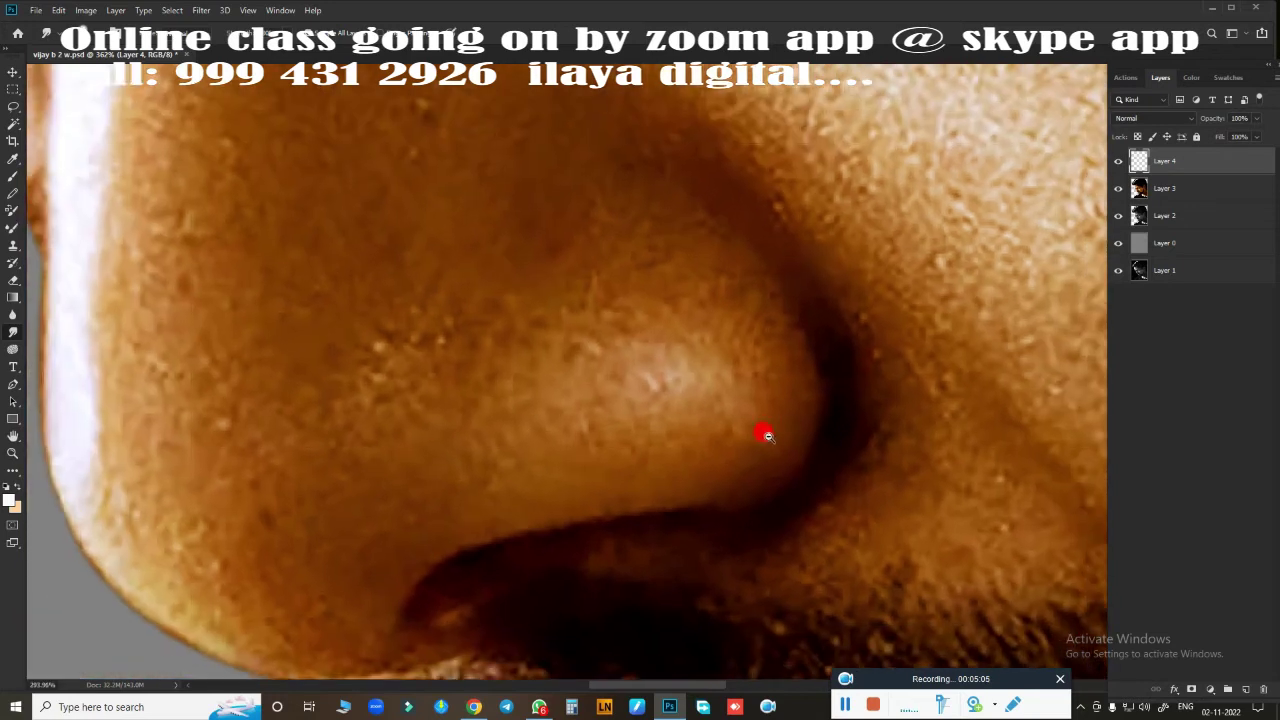
drag(691, 406, 763, 337)
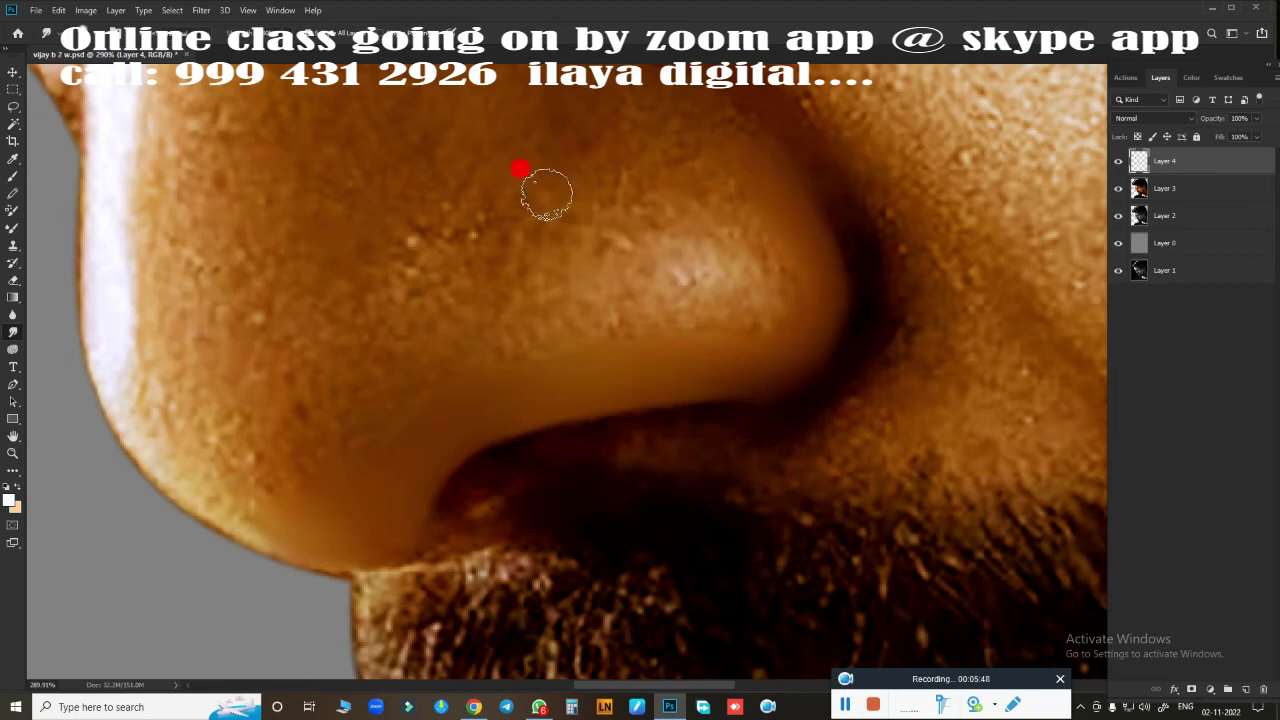
drag(657, 256, 690, 270)
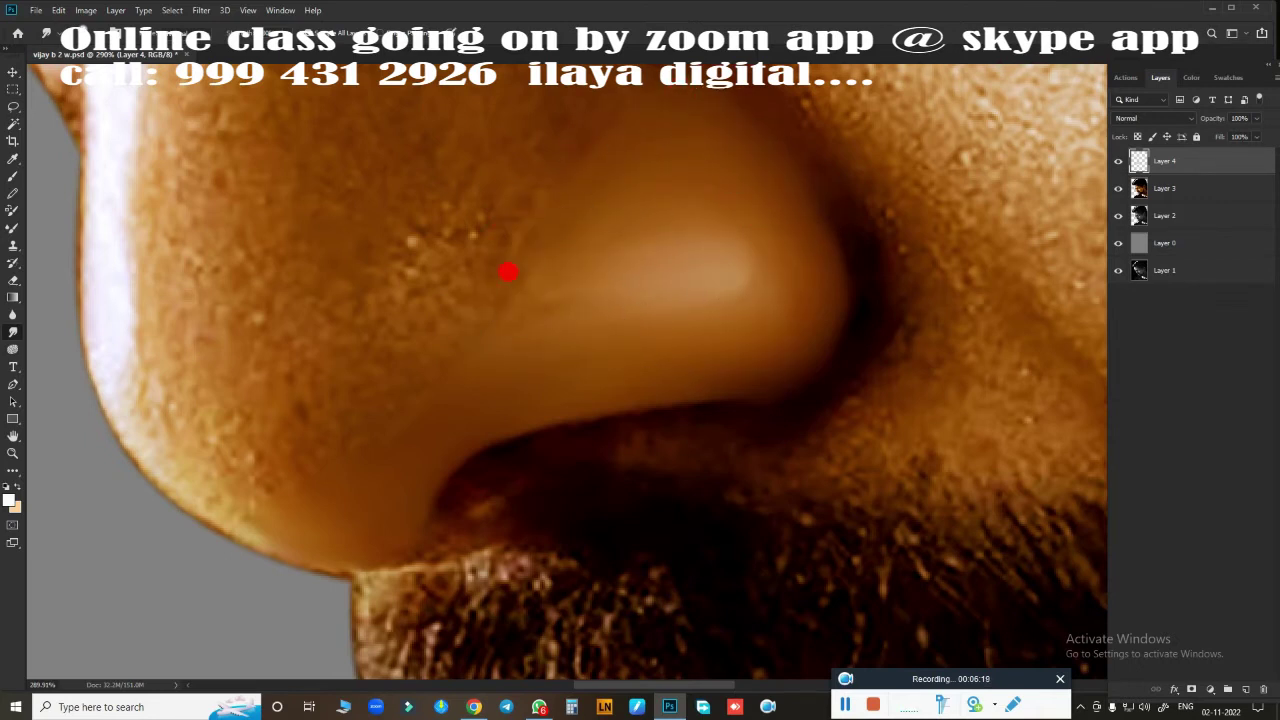
mouse_move(508, 271)
mouse_down()
mouse_move(677, 241)
mouse_move(566, 267)
mouse_up()
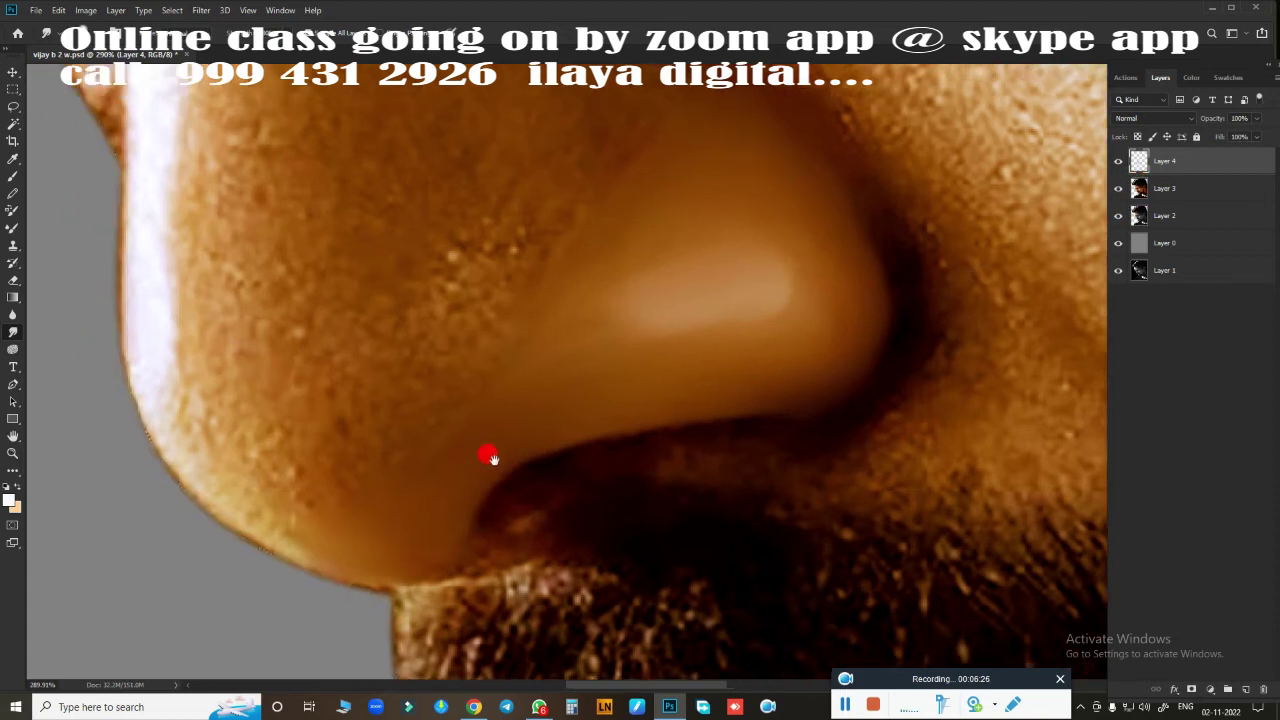
- Smudge the skin along the nose's lower outline and outer edge
drag(486, 451, 694, 471)
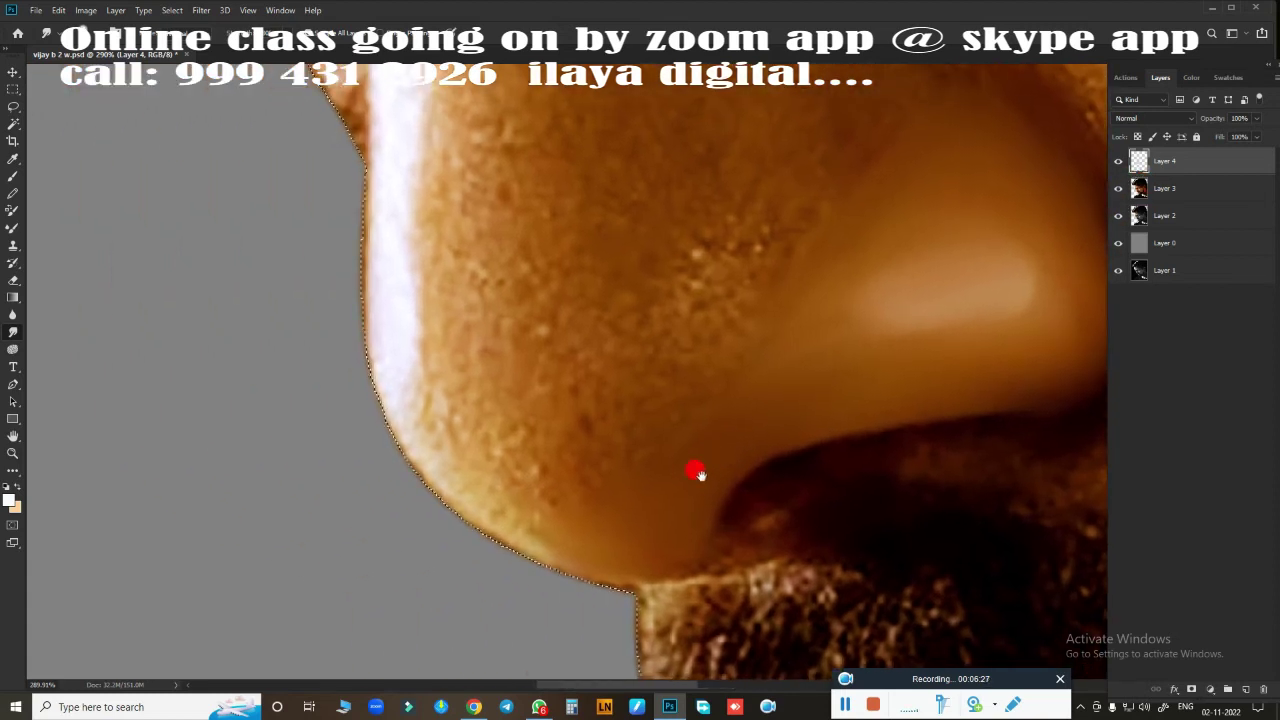
mouse_move(643, 560)
mouse_down()
mouse_move(382, 308)
mouse_move(511, 569)
mouse_move(376, 381)
mouse_move(391, 437)
mouse_move(551, 543)
mouse_up()
drag(469, 400, 491, 611)
mouse_move(512, 463)
mouse_down()
mouse_move(526, 458)
mouse_move(483, 475)
mouse_move(463, 375)
mouse_move(426, 349)
mouse_move(390, 569)
mouse_move(413, 585)
mouse_up()
drag(483, 543, 523, 303)
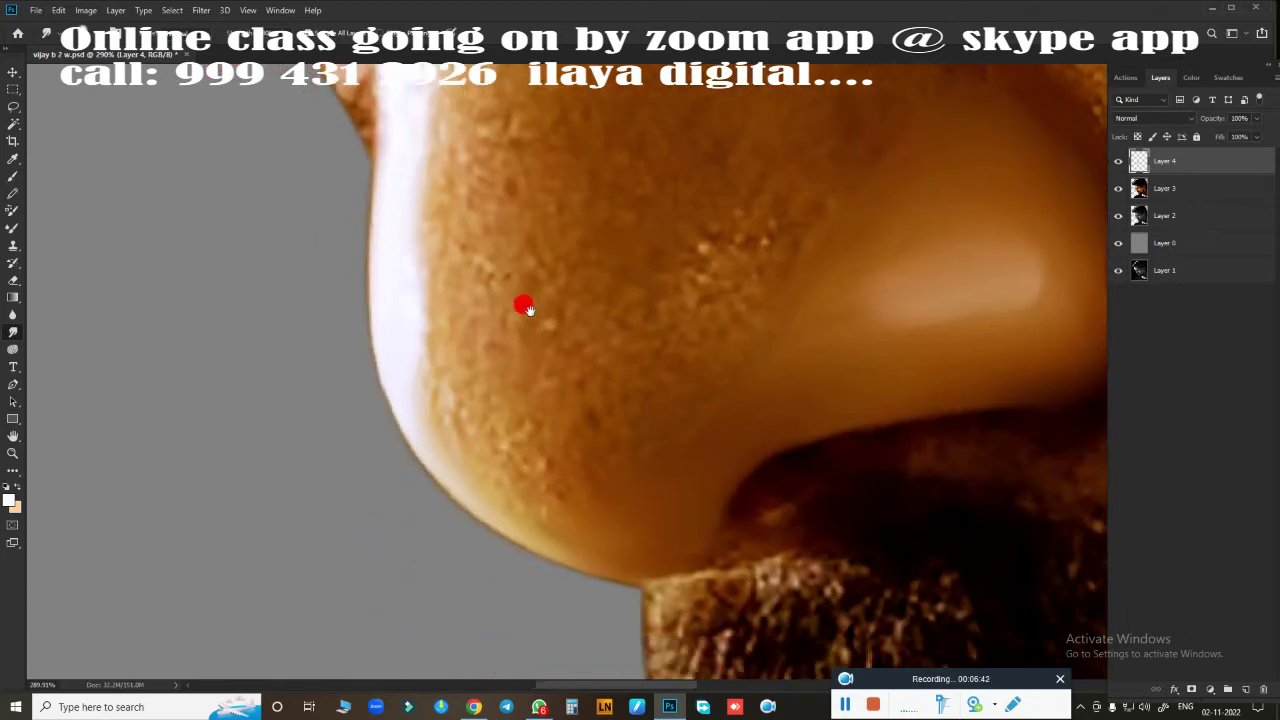
mouse_move(357, 283)
mouse_down()
mouse_move(374, 337)
mouse_move(454, 460)
mouse_move(503, 503)
mouse_up()
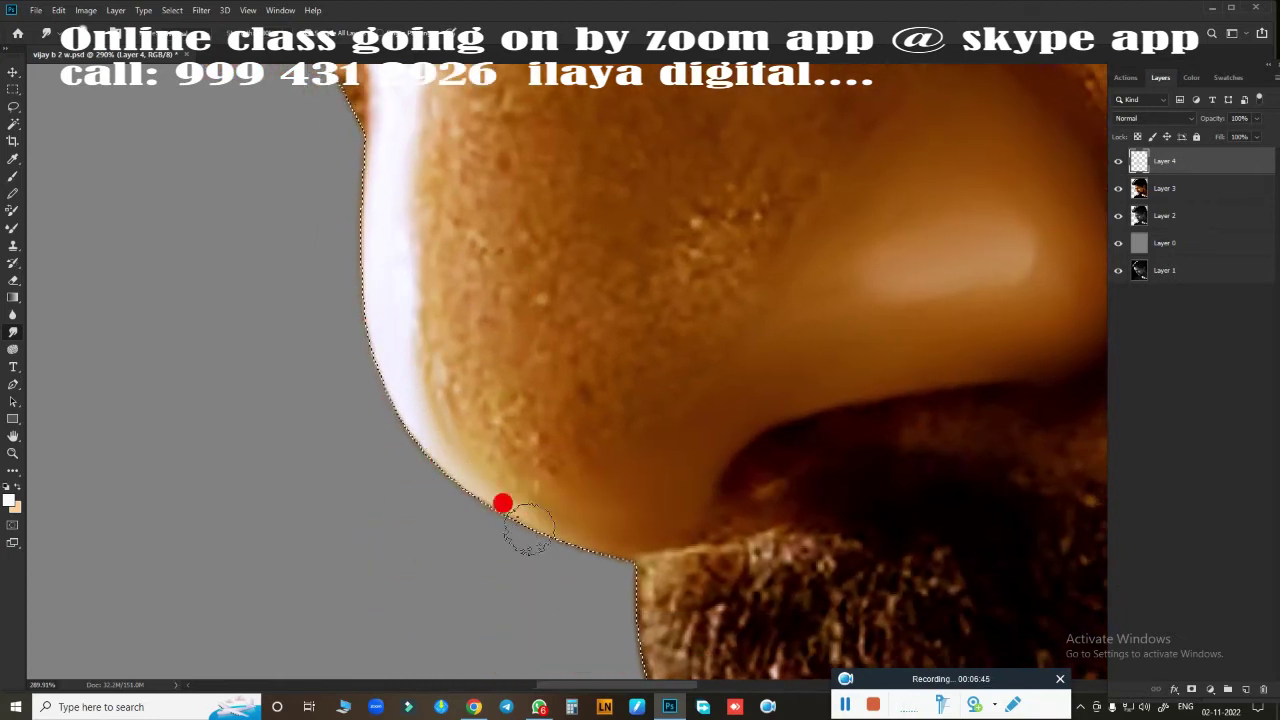
- Smudge up the nose bridge to the brow and back down the nose edge
scroll(594, 473, down, 2)
scroll(586, 466, down, 2)
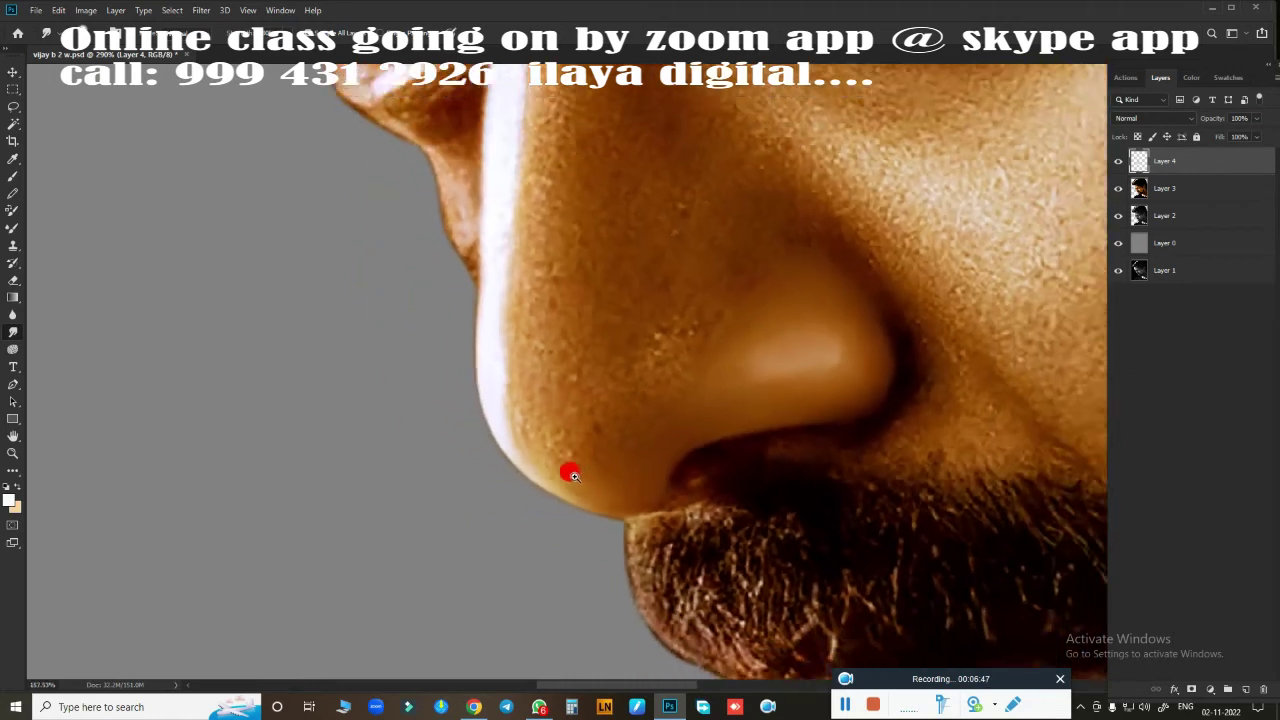
scroll(569, 471, down, 2)
scroll(569, 457, down, 2)
drag(486, 437, 537, 463)
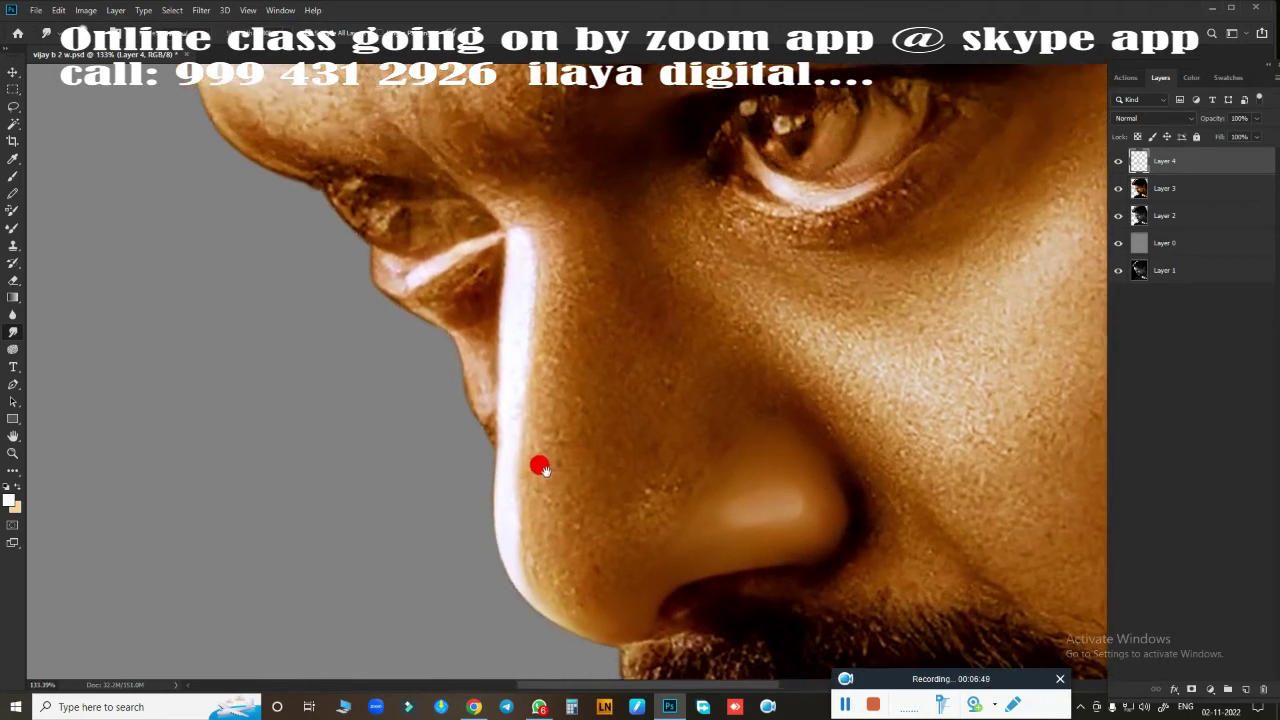
mouse_move(521, 319)
mouse_down()
mouse_move(517, 255)
mouse_move(486, 192)
mouse_move(537, 163)
mouse_move(640, 294)
mouse_move(517, 183)
mouse_move(488, 183)
mouse_up()
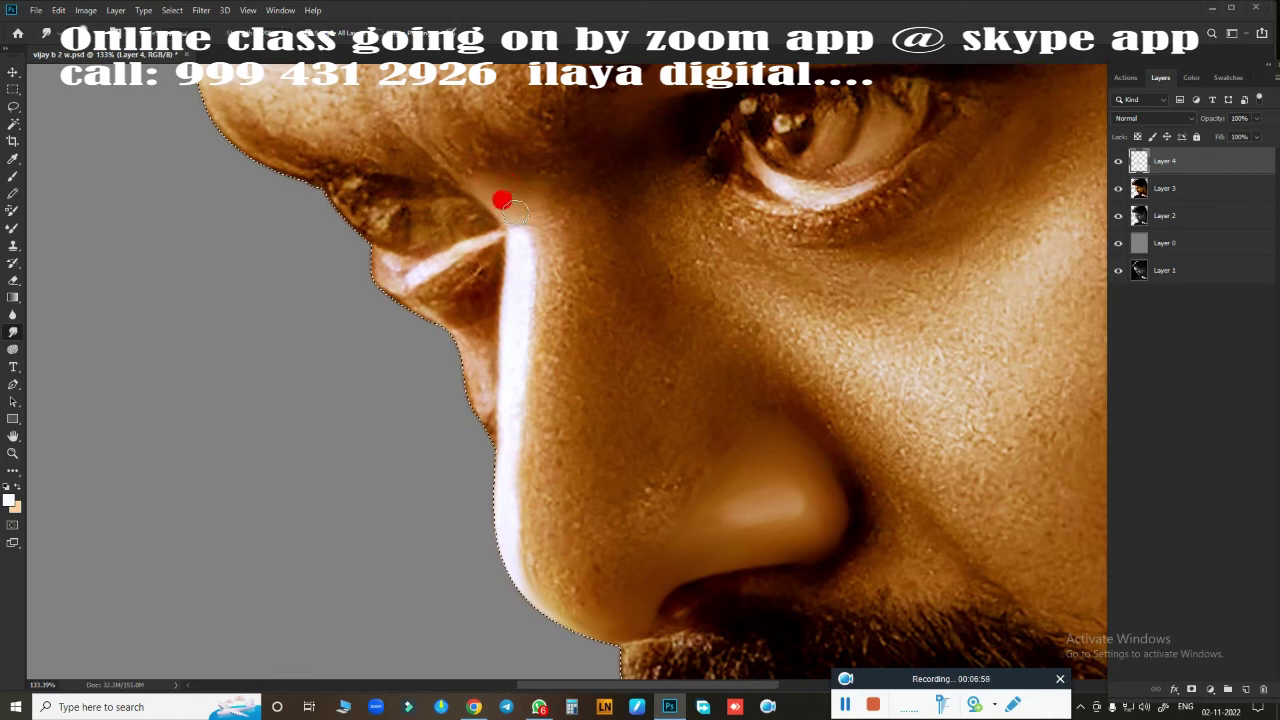
drag(525, 241, 512, 206)
mouse_move(512, 314)
mouse_down()
mouse_move(511, 540)
mouse_move(548, 592)
mouse_move(535, 606)
mouse_move(512, 540)
mouse_up()
mouse_move(565, 358)
mouse_down()
mouse_move(542, 245)
mouse_move(556, 206)
mouse_move(590, 220)
mouse_up()
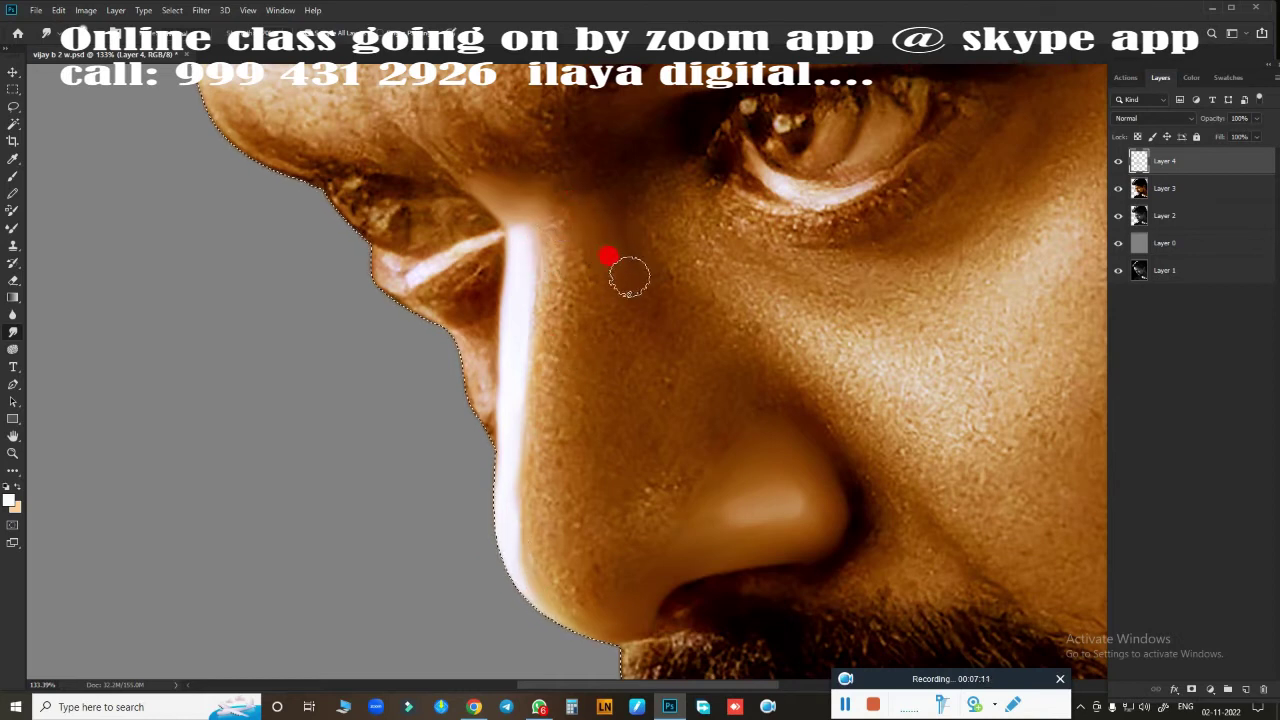
mouse_move(635, 266)
mouse_down()
mouse_move(606, 209)
mouse_move(659, 311)
mouse_up()
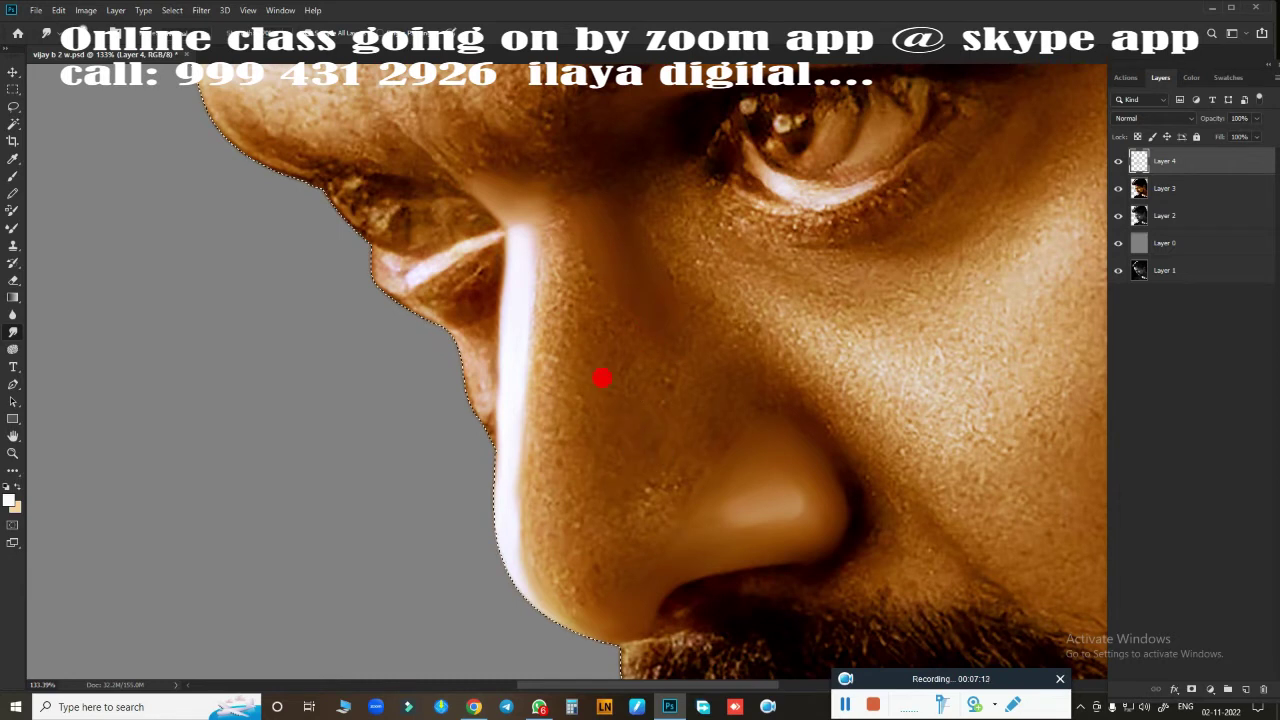
- Smudge across the nose bridge, sides and tip until the pores blend away
drag(618, 455, 596, 443)
mouse_move(595, 313)
mouse_down()
mouse_move(580, 274)
mouse_move(666, 391)
mouse_move(815, 404)
mouse_move(745, 394)
mouse_up()
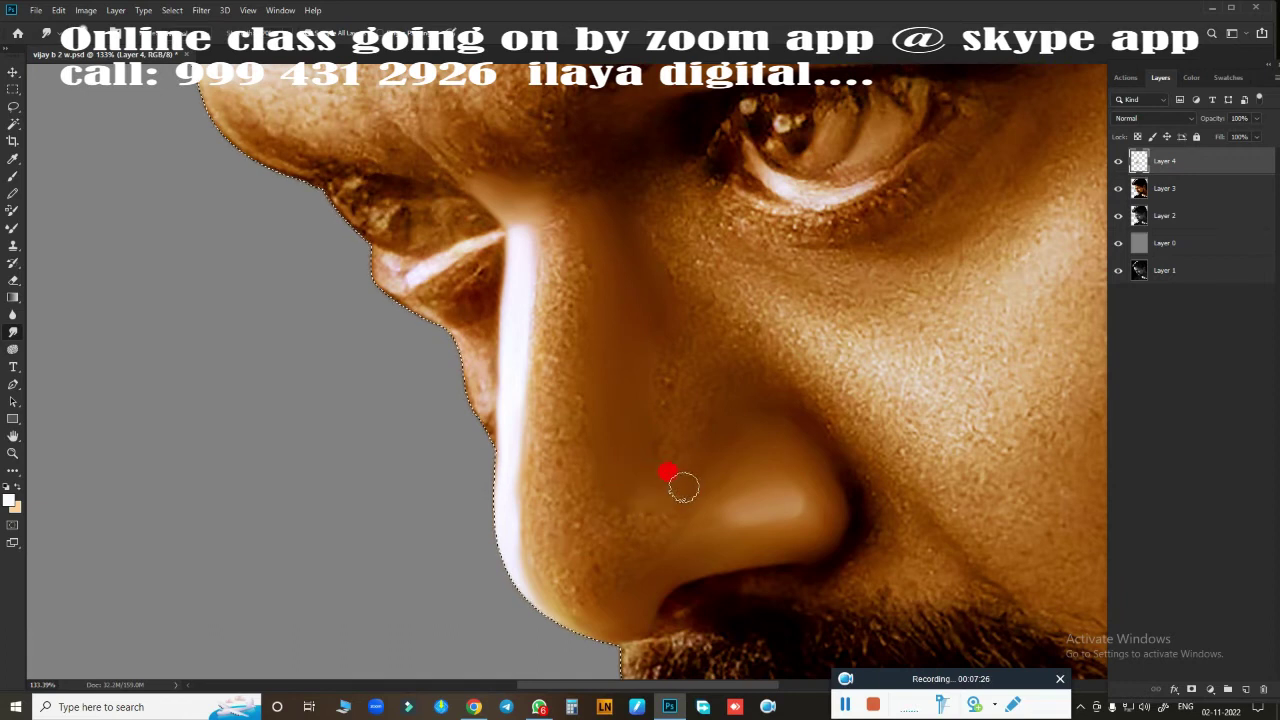
mouse_move(691, 374)
mouse_down()
mouse_move(681, 420)
mouse_move(640, 349)
mouse_up()
mouse_move(691, 435)
mouse_down()
mouse_move(766, 451)
mouse_move(760, 436)
mouse_up()
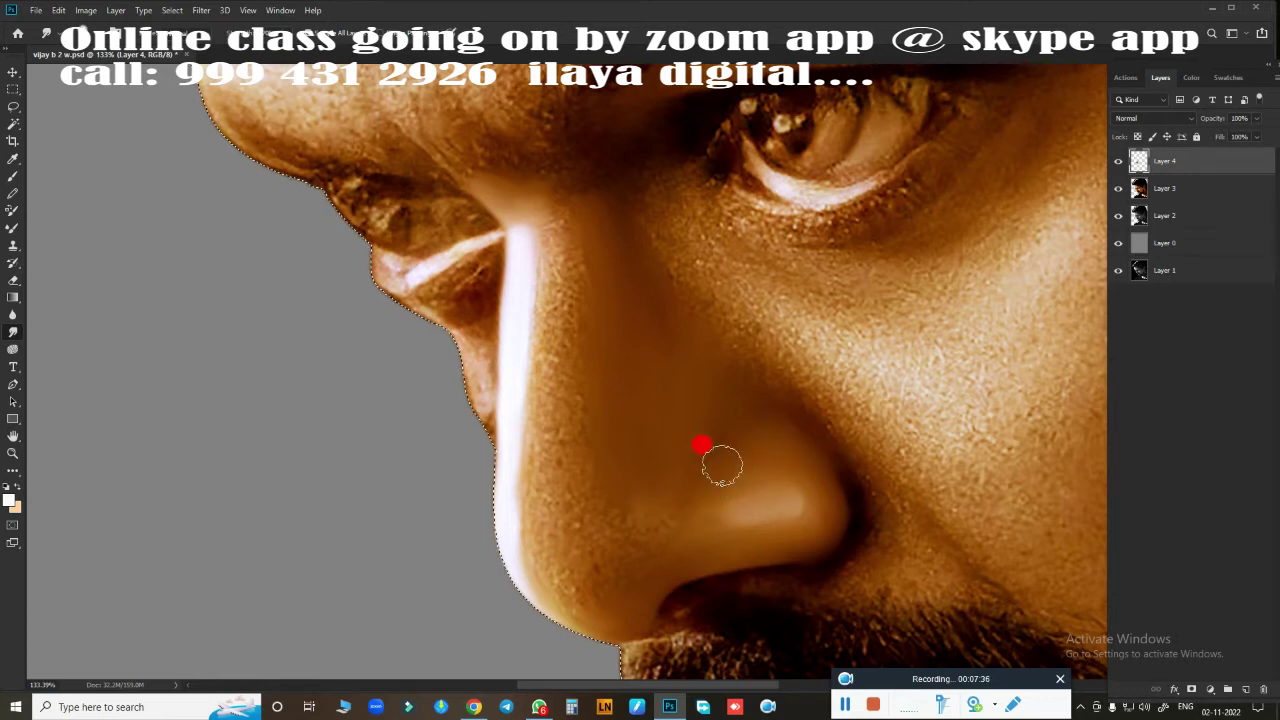
mouse_move(693, 520)
mouse_down()
mouse_move(555, 250)
mouse_move(558, 230)
mouse_move(546, 332)
mouse_move(567, 400)
mouse_move(591, 266)
mouse_move(574, 431)
mouse_move(539, 500)
mouse_move(572, 274)
mouse_up()
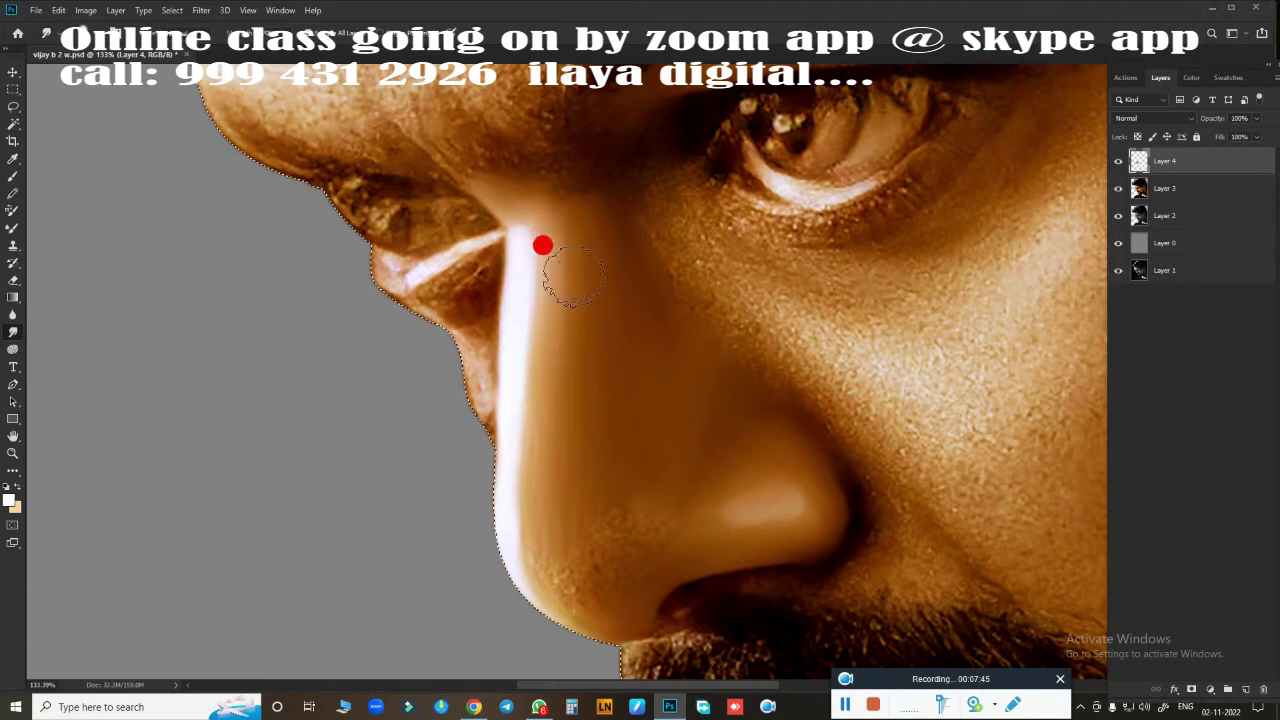
mouse_move(555, 212)
mouse_down()
mouse_move(526, 280)
mouse_move(539, 376)
mouse_move(514, 366)
mouse_move(511, 449)
mouse_move(534, 226)
mouse_move(546, 523)
mouse_move(511, 517)
mouse_move(623, 600)
mouse_move(651, 567)
mouse_move(609, 614)
mouse_move(611, 549)
mouse_move(626, 555)
mouse_move(643, 497)
mouse_move(600, 590)
mouse_move(623, 586)
mouse_move(609, 543)
mouse_move(611, 623)
mouse_move(712, 550)
mouse_move(634, 586)
mouse_move(594, 585)
mouse_move(683, 562)
mouse_up()
drag(645, 606, 630, 500)
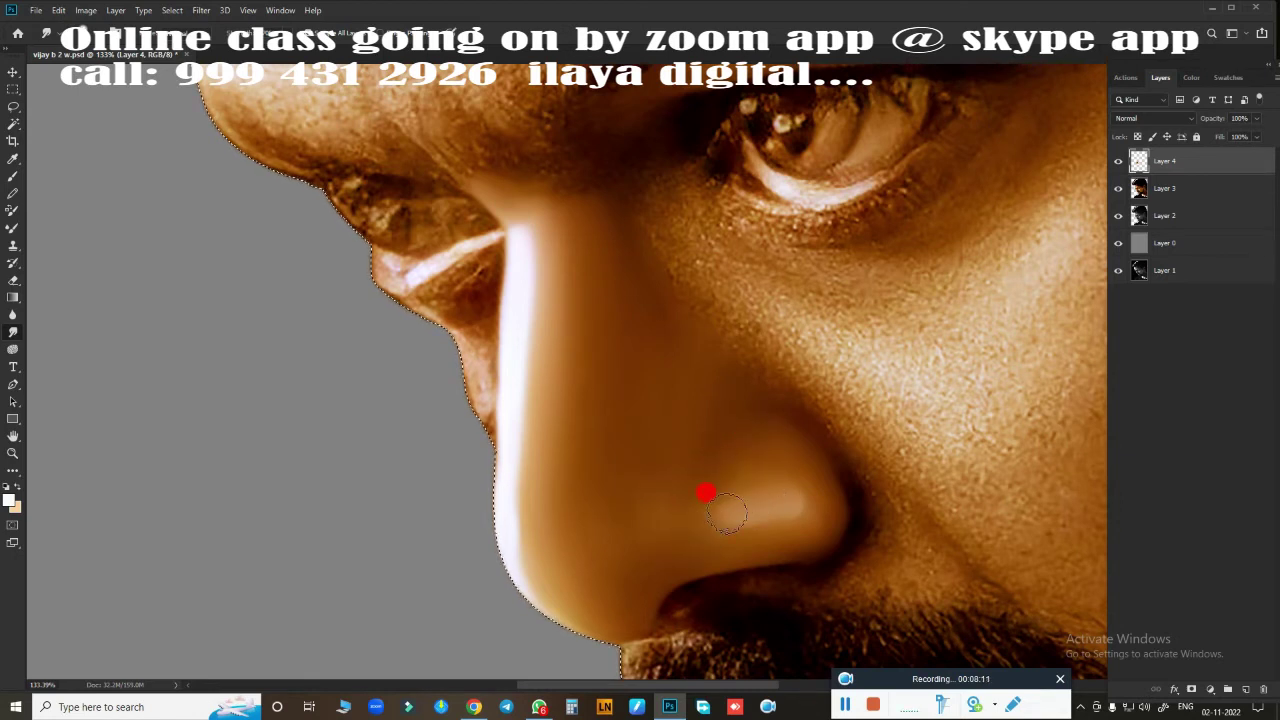
drag(733, 513, 702, 560)
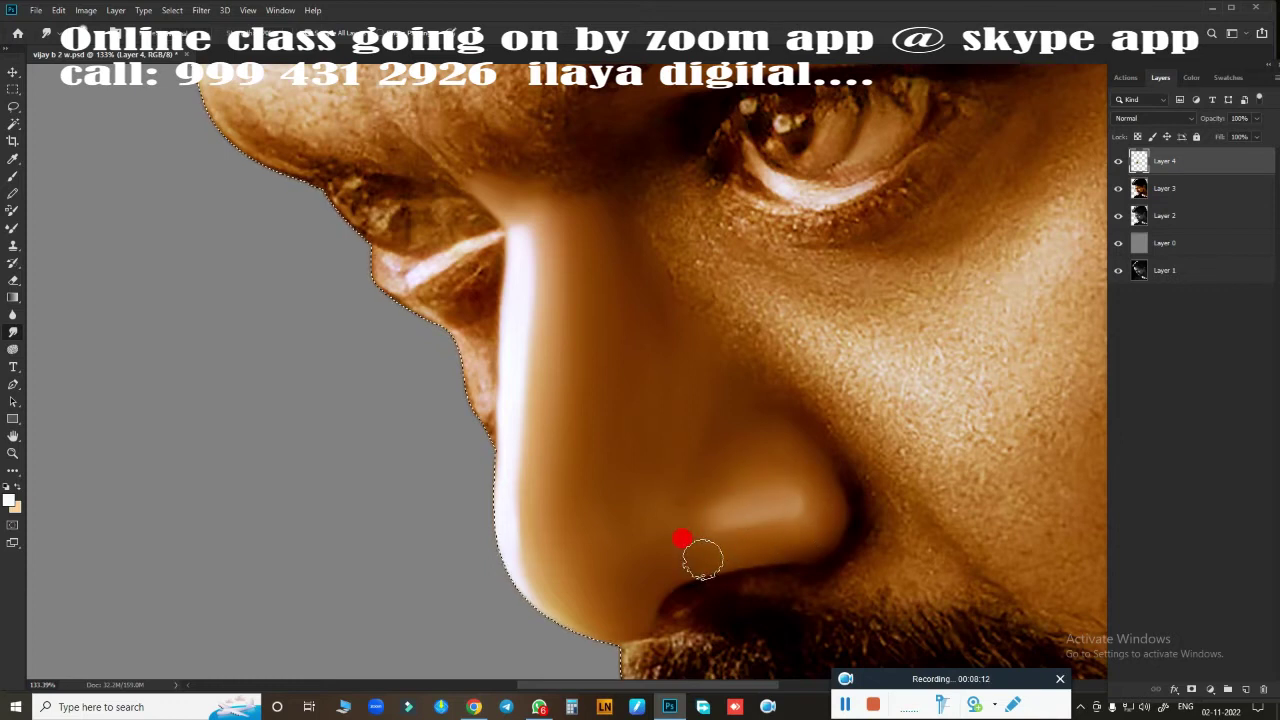
mouse_move(586, 525)
mouse_down()
mouse_move(591, 534)
mouse_move(660, 411)
mouse_move(670, 480)
mouse_up()
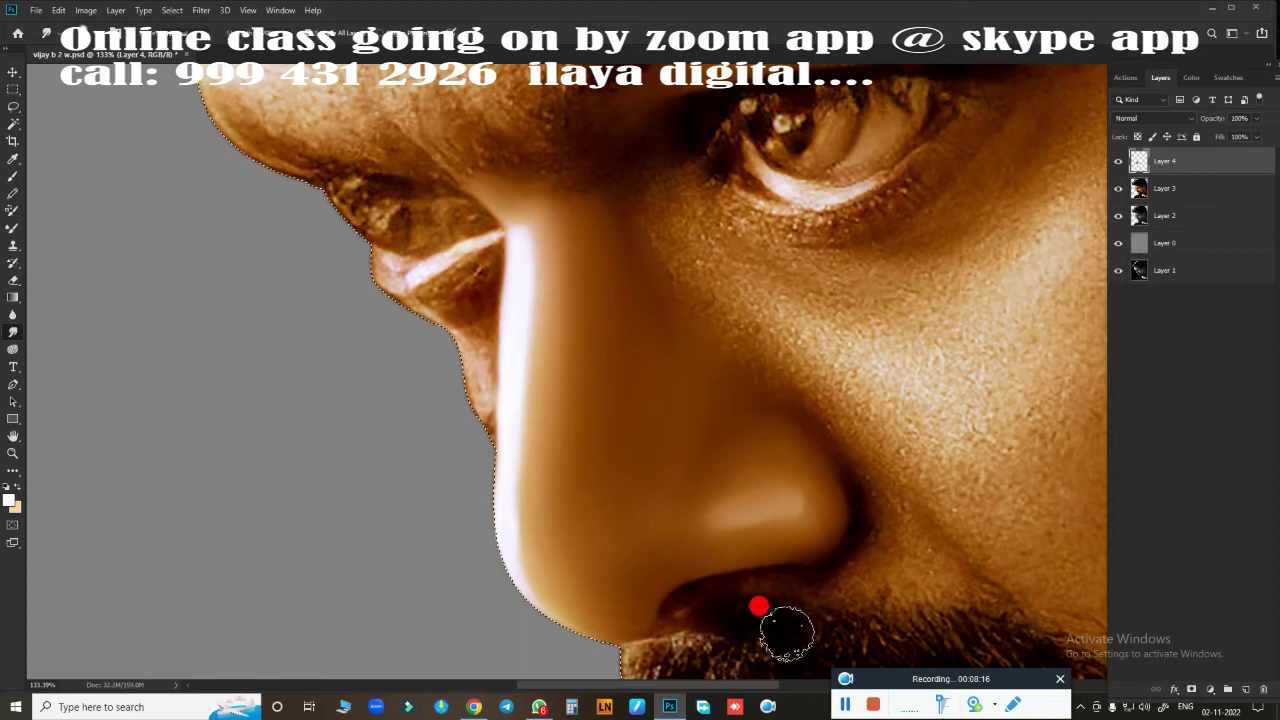
drag(694, 509, 434, 471)
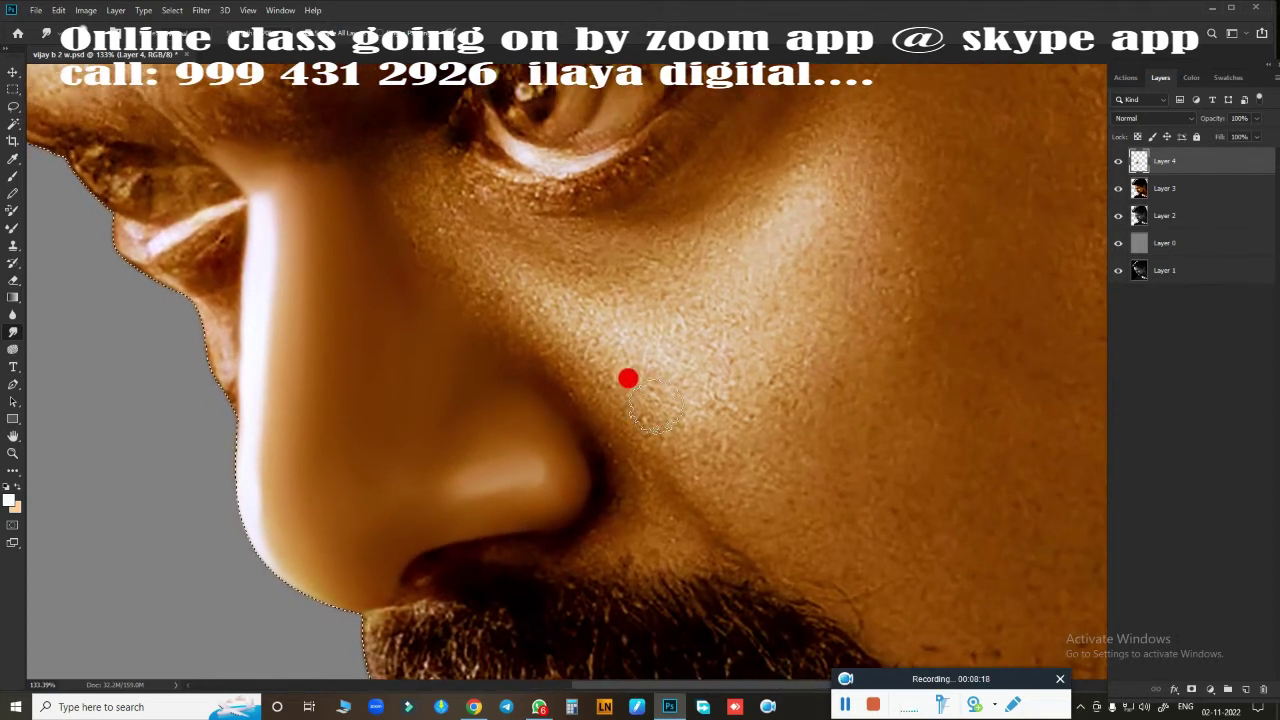
- Rotate the canvas and smudge along the nostril crease so it blends into the cheek
key(r)
mouse_move(648, 370)
mouse_down()
mouse_move(676, 398)
mouse_move(640, 416)
mouse_move(686, 409)
mouse_move(777, 317)
mouse_move(803, 354)
mouse_move(737, 377)
mouse_move(814, 394)
mouse_move(749, 323)
mouse_move(736, 362)
mouse_move(766, 406)
mouse_move(729, 423)
mouse_move(704, 475)
mouse_up()
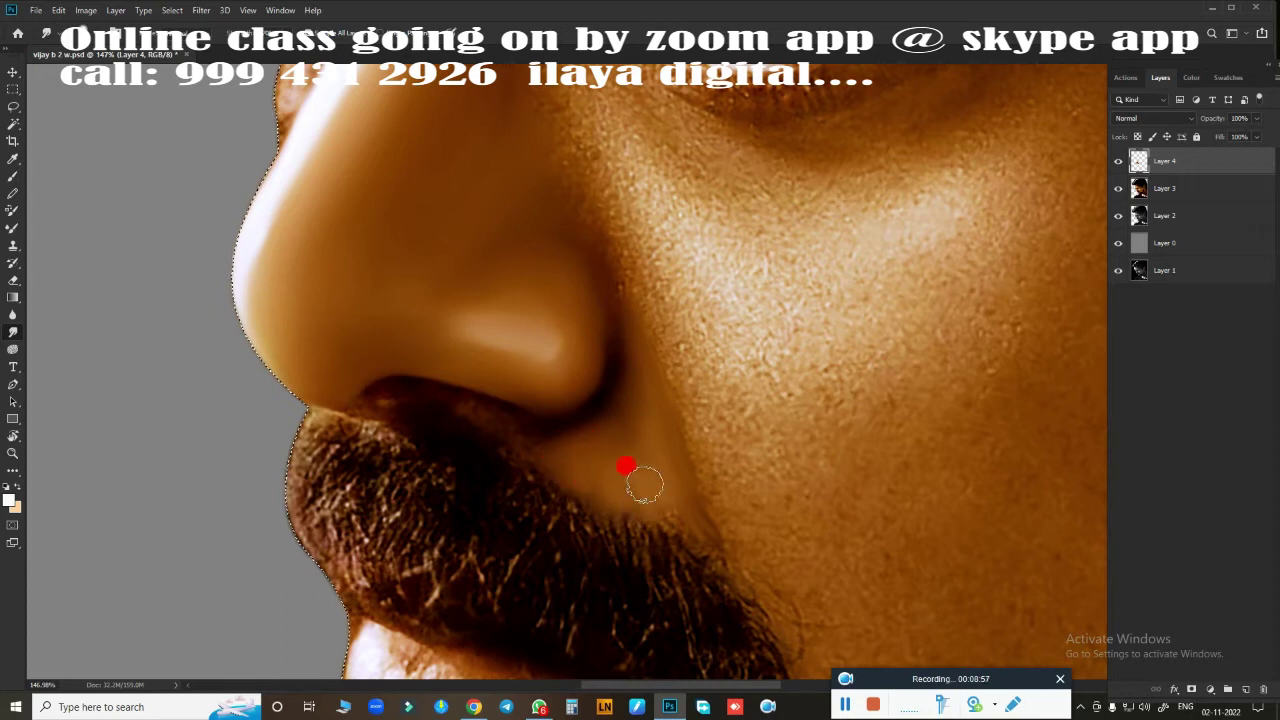
mouse_move(644, 484)
mouse_down()
mouse_move(617, 400)
mouse_move(640, 460)
mouse_move(627, 318)
mouse_move(610, 358)
mouse_up()
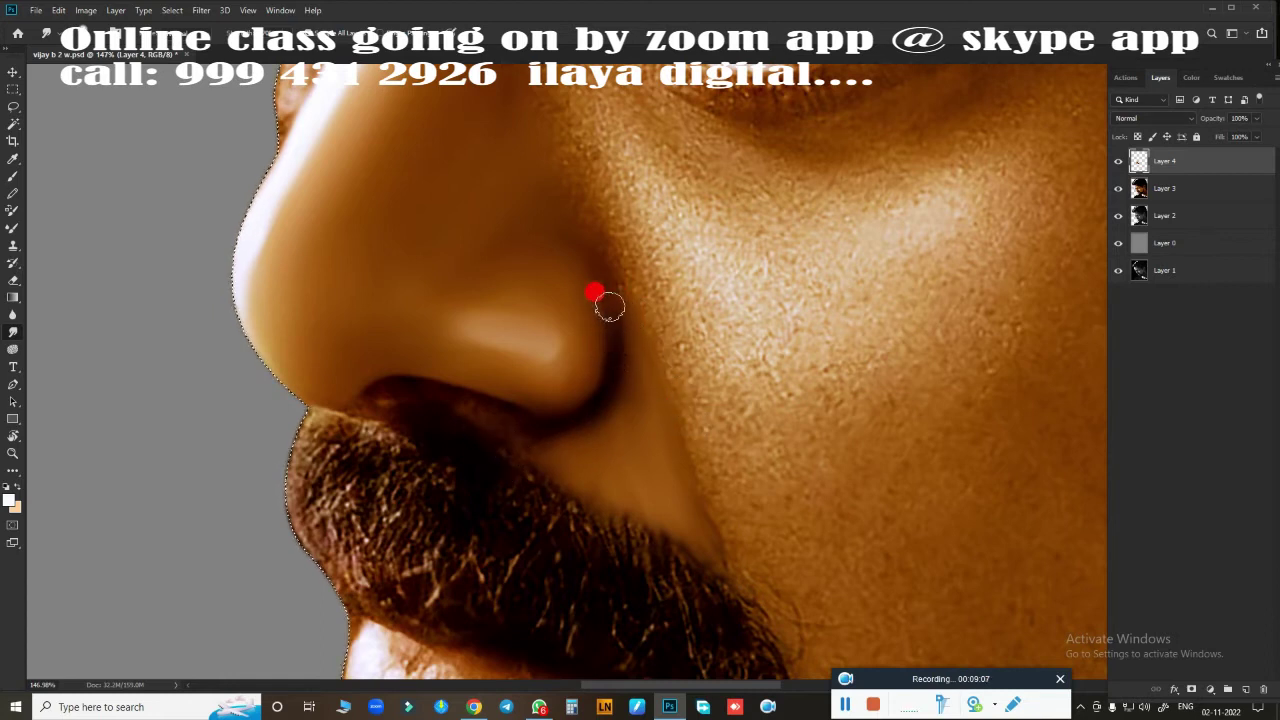
drag(579, 263, 584, 259)
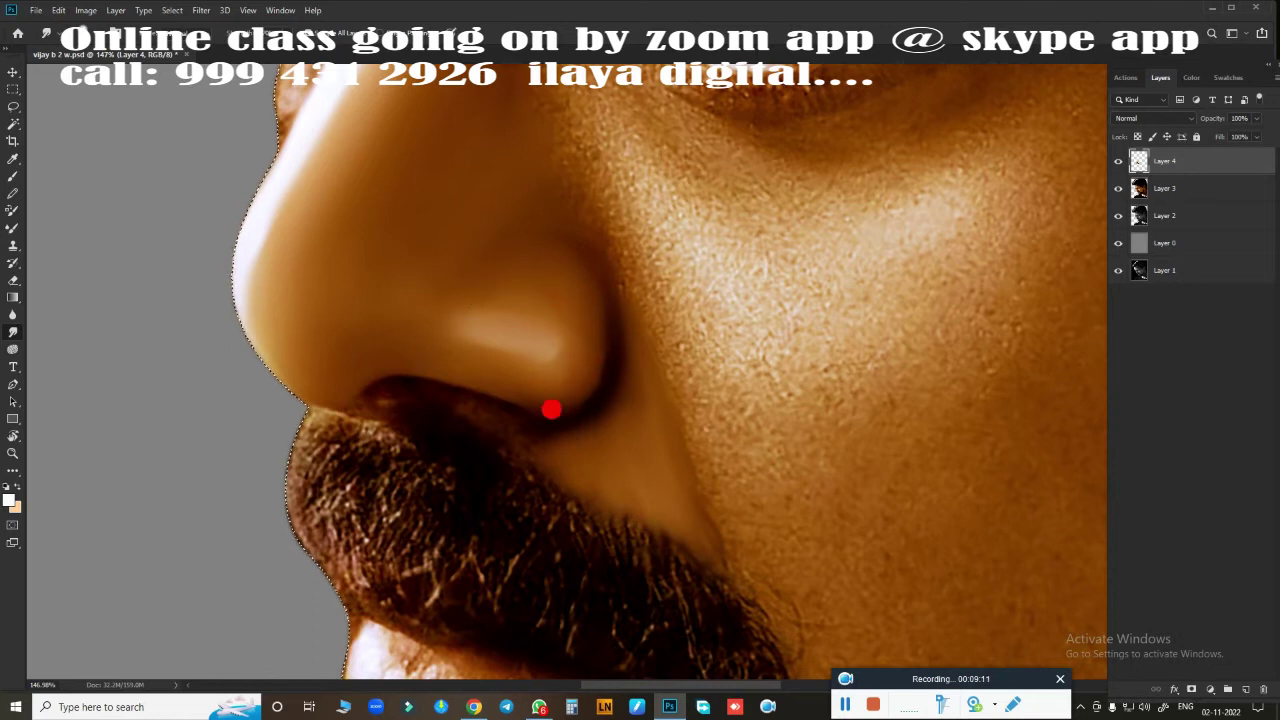
mouse_move(596, 373)
mouse_down()
mouse_move(592, 254)
mouse_move(629, 300)
mouse_up()
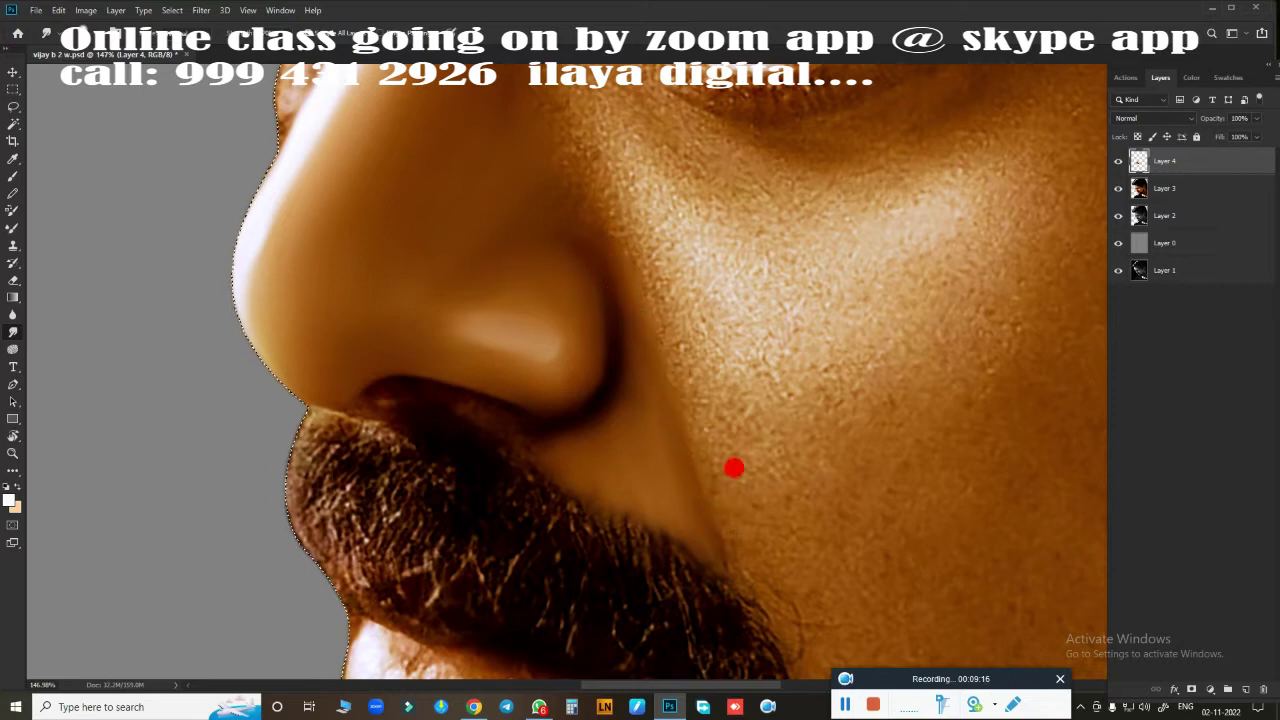
drag(614, 466, 836, 392)
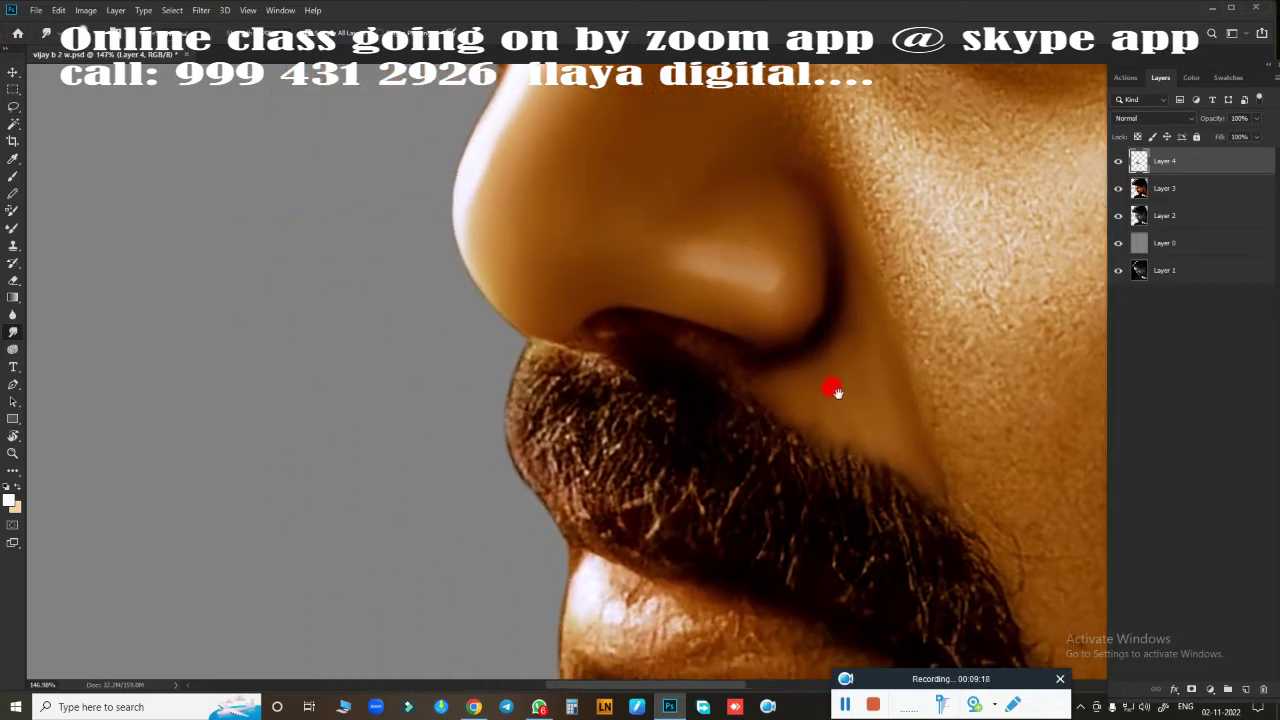
key(r)
drag(586, 420, 740, 410)
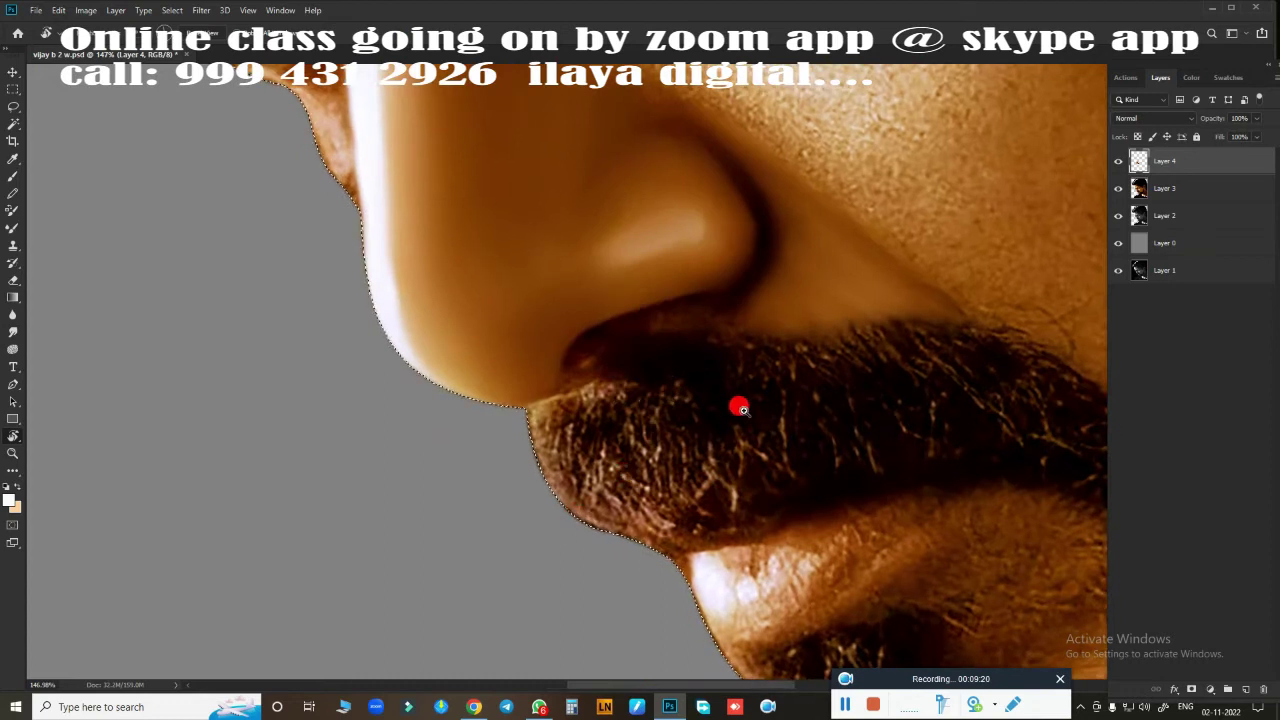
- Burn the nostril's lower and upper edges to darken the crease
scroll(740, 410, up, 5)
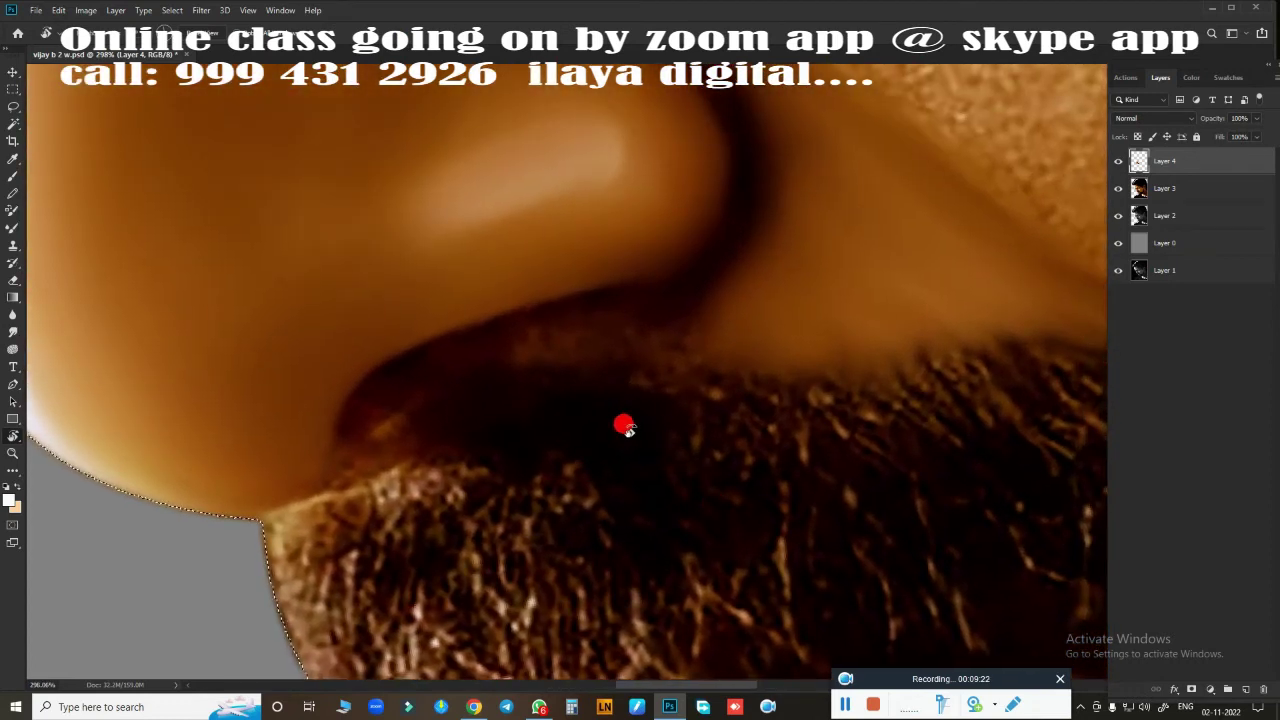
key(o)
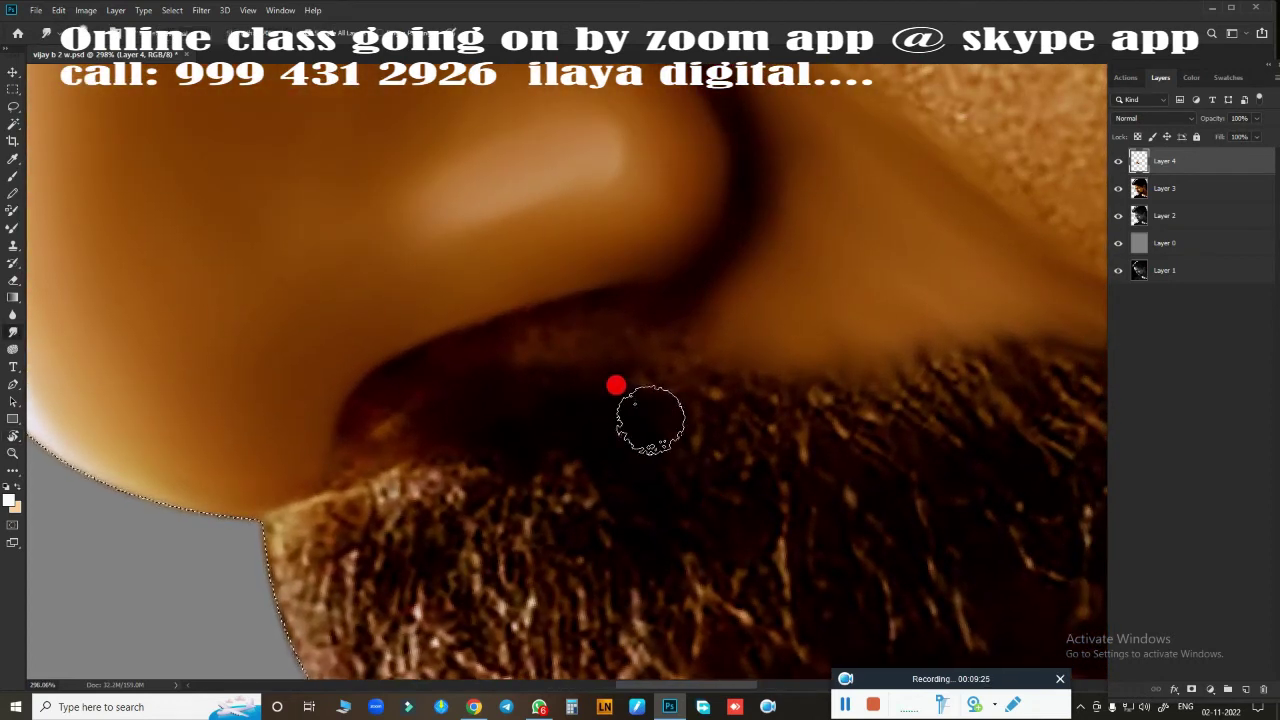
mouse_move(393, 377)
mouse_down()
mouse_move(343, 444)
mouse_move(419, 361)
mouse_move(603, 294)
mouse_move(485, 343)
mouse_up()
mouse_move(618, 306)
mouse_down()
mouse_move(626, 297)
mouse_move(443, 354)
mouse_move(551, 334)
mouse_move(374, 400)
mouse_move(346, 463)
mouse_up()
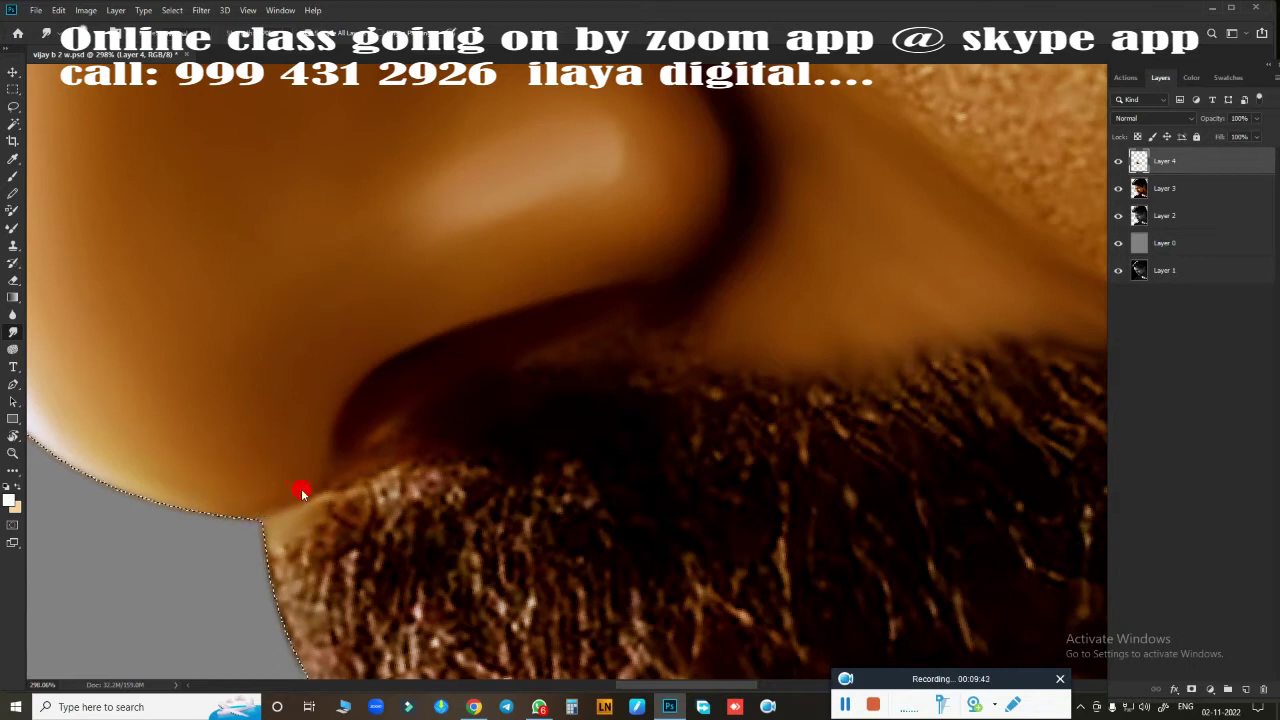
drag(347, 455, 336, 467)
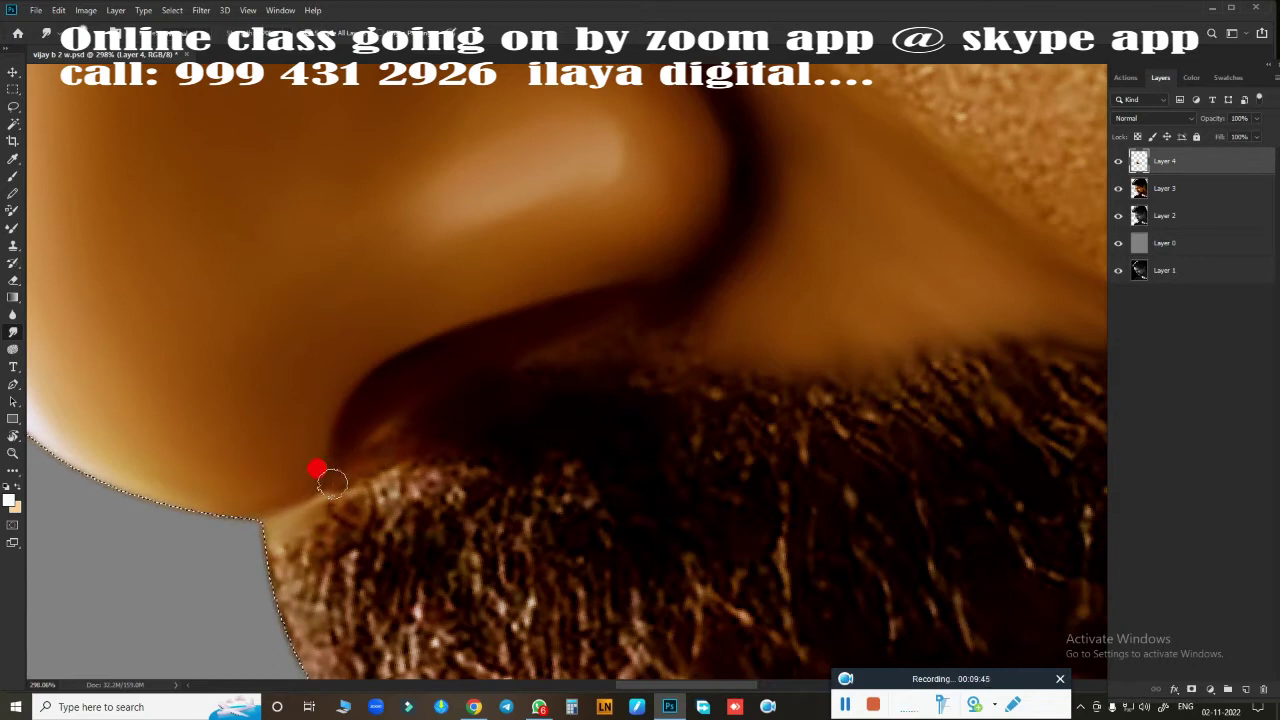
mouse_move(281, 544)
mouse_down()
mouse_move(414, 440)
mouse_move(389, 423)
mouse_move(437, 386)
mouse_move(321, 501)
mouse_up()
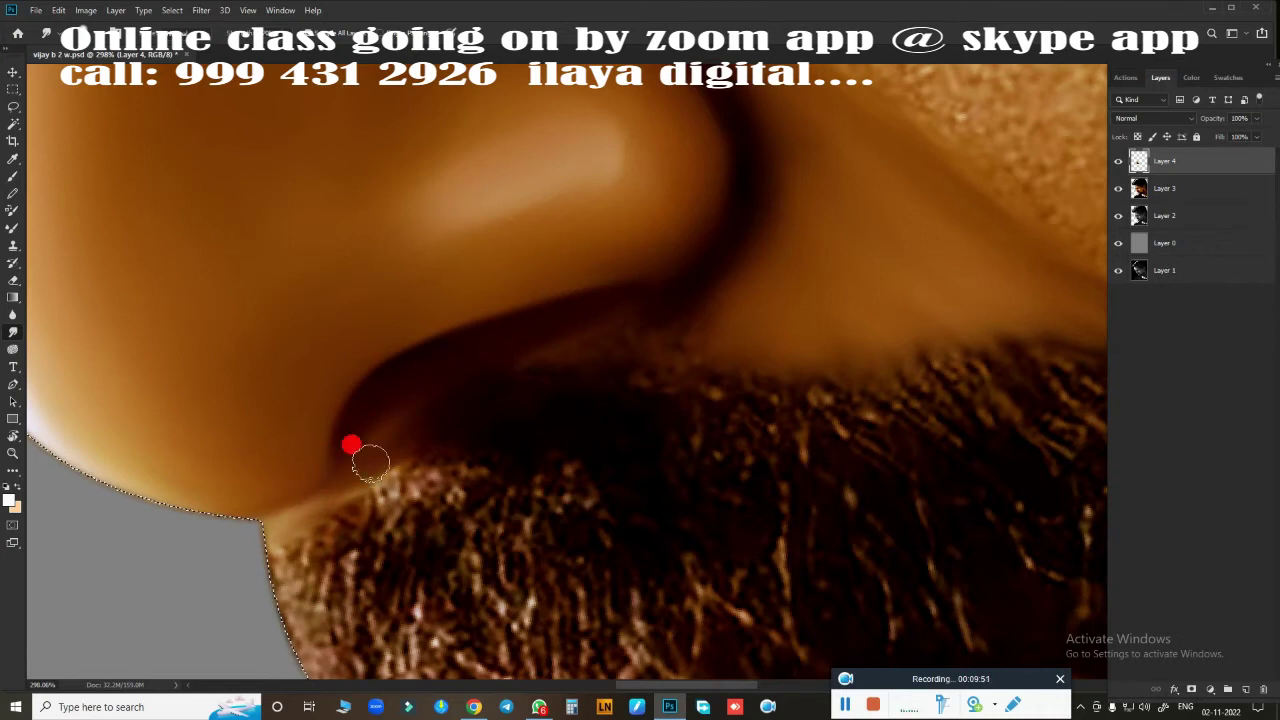
mouse_move(370, 461)
mouse_down()
mouse_move(591, 366)
mouse_move(660, 289)
mouse_move(617, 306)
mouse_move(654, 306)
mouse_move(595, 348)
mouse_move(503, 360)
mouse_move(603, 346)
mouse_move(539, 343)
mouse_move(613, 339)
mouse_move(614, 303)
mouse_move(483, 380)
mouse_move(566, 399)
mouse_move(531, 363)
mouse_move(403, 443)
mouse_move(676, 375)
mouse_move(717, 320)
mouse_move(686, 314)
mouse_move(634, 351)
mouse_move(706, 365)
mouse_move(609, 371)
mouse_move(506, 414)
mouse_move(494, 386)
mouse_move(401, 444)
mouse_move(554, 371)
mouse_move(674, 346)
mouse_move(603, 360)
mouse_move(600, 349)
mouse_move(726, 289)
mouse_move(629, 328)
mouse_move(614, 351)
mouse_move(566, 351)
mouse_move(749, 343)
mouse_move(414, 451)
mouse_move(429, 466)
mouse_move(431, 431)
mouse_move(510, 470)
mouse_move(726, 454)
mouse_move(492, 388)
mouse_up()
- With a ~30 px Eraser, blend the skin along the mustache's top edge
key(ctrl+minus)
key(ctrl+minus)
key(e)
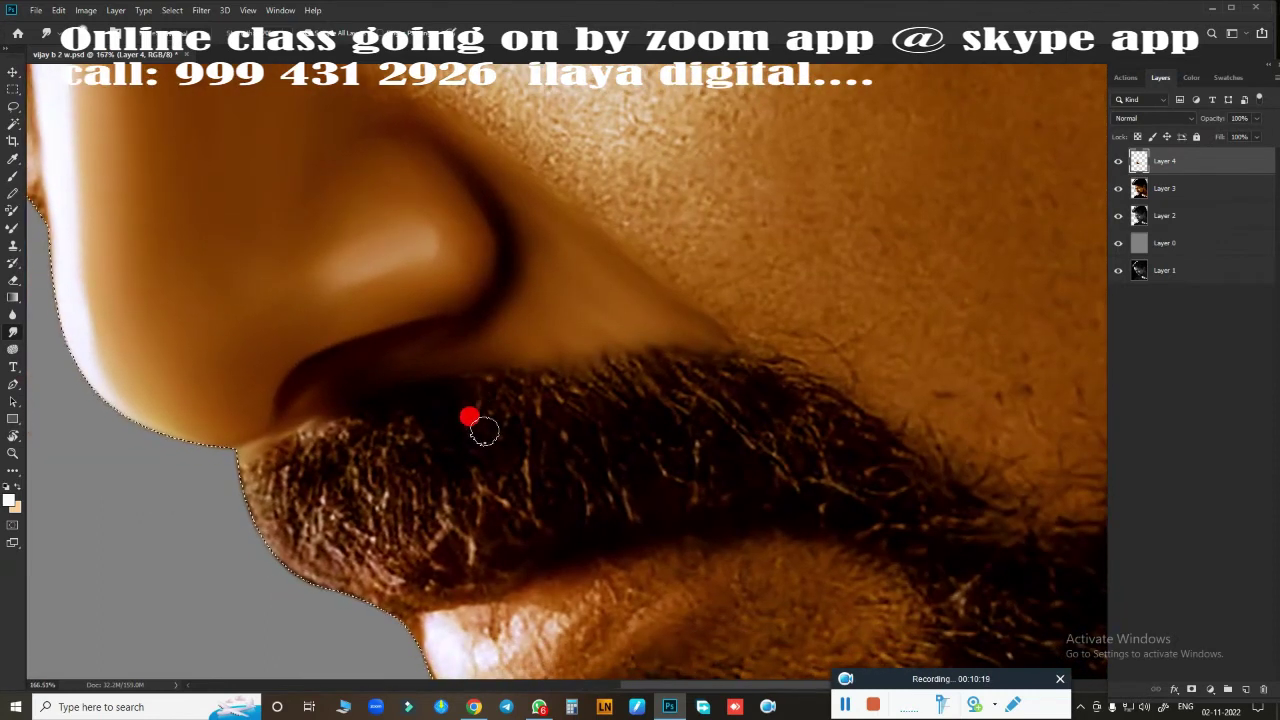
key(bracketright)
key(bracketright)
key(bracketright)
key(bracketleft)
key(bracketleft)
key(bracketleft)
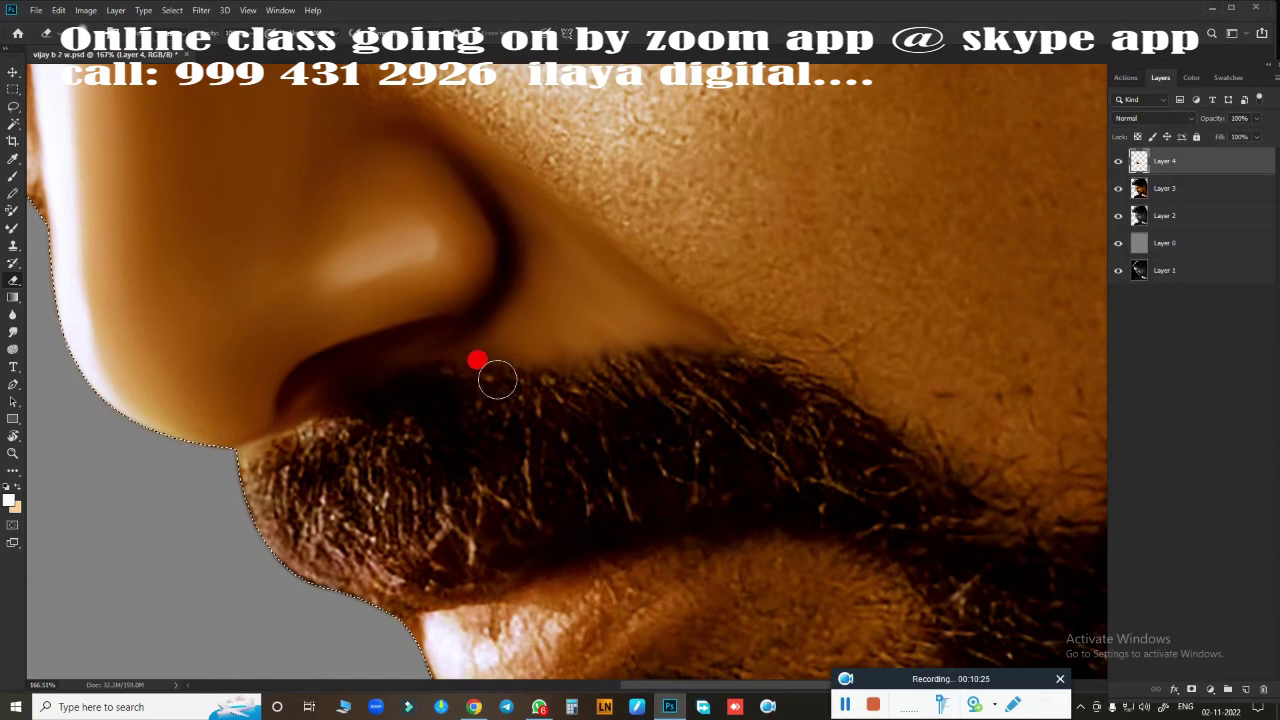
drag(497, 379, 680, 352)
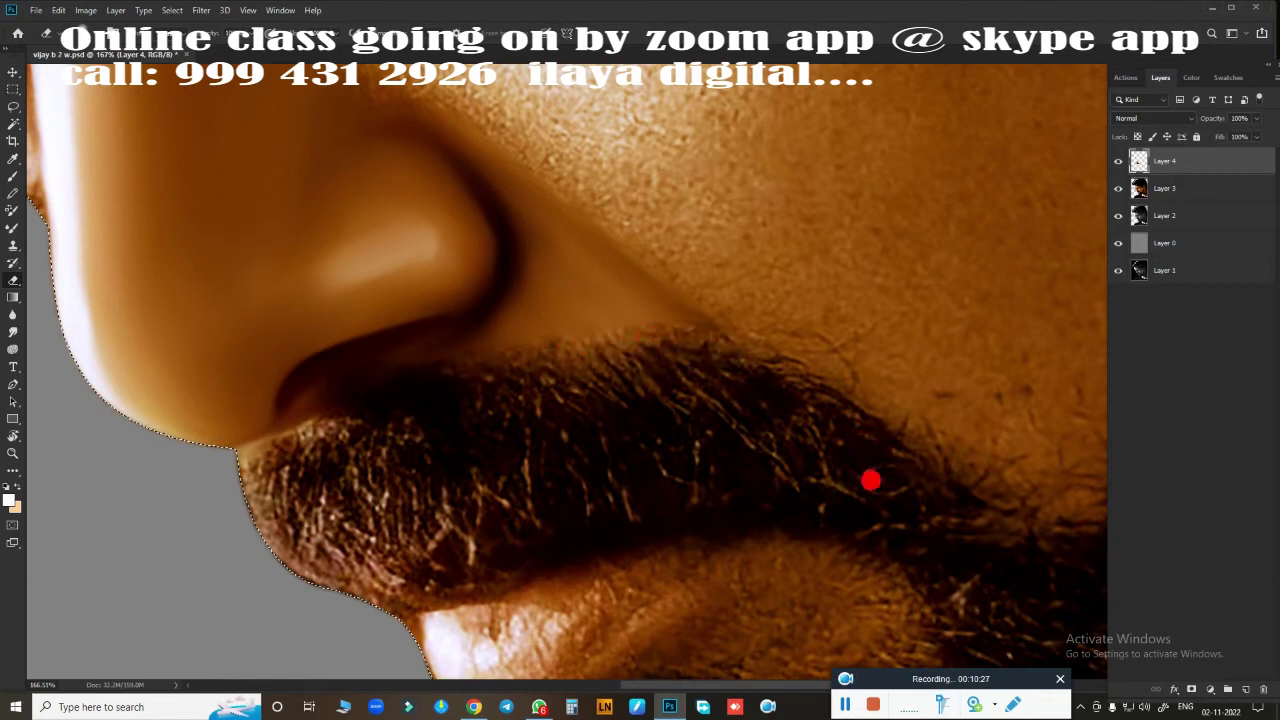
mouse_move(870, 481)
mouse_down()
mouse_move(720, 406)
mouse_move(690, 557)
mouse_up()
scroll(689, 389, down, 2)
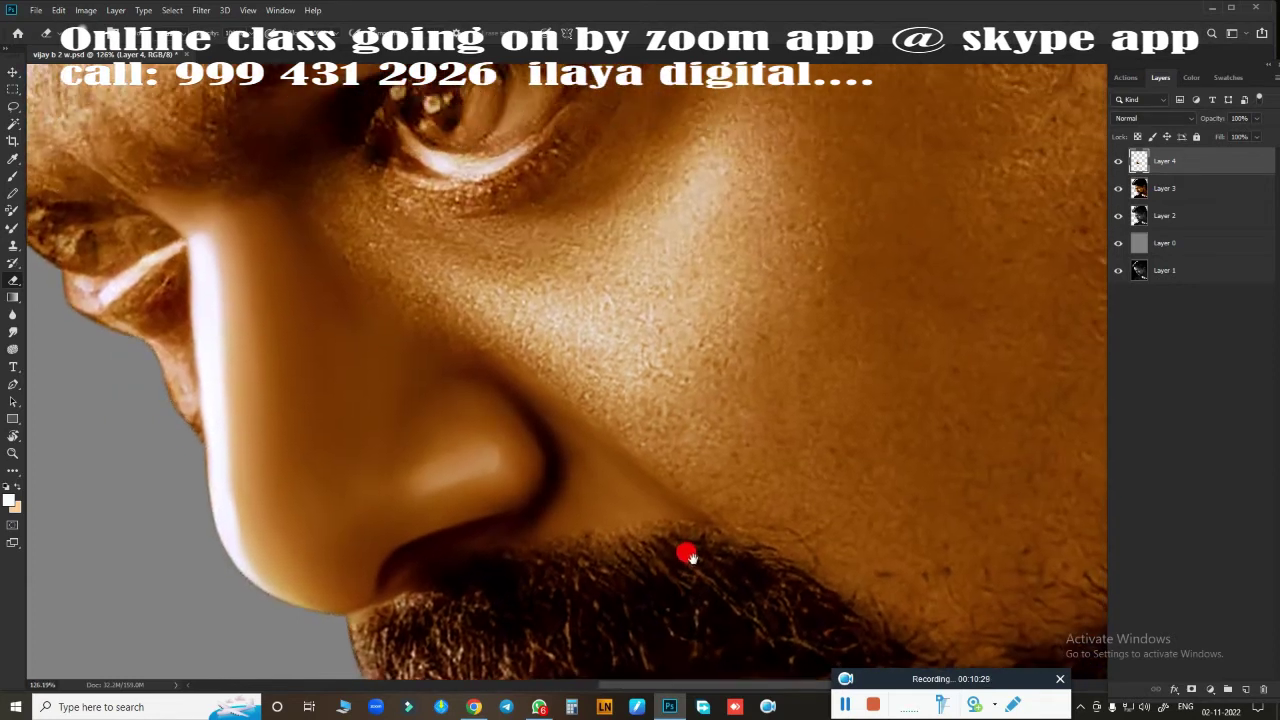
- Pan up to the eye and zoom in to about 235% around it
mouse_move(731, 328)
mouse_down()
mouse_move(695, 469)
mouse_move(660, 360)
mouse_move(810, 332)
mouse_move(782, 381)
mouse_up()
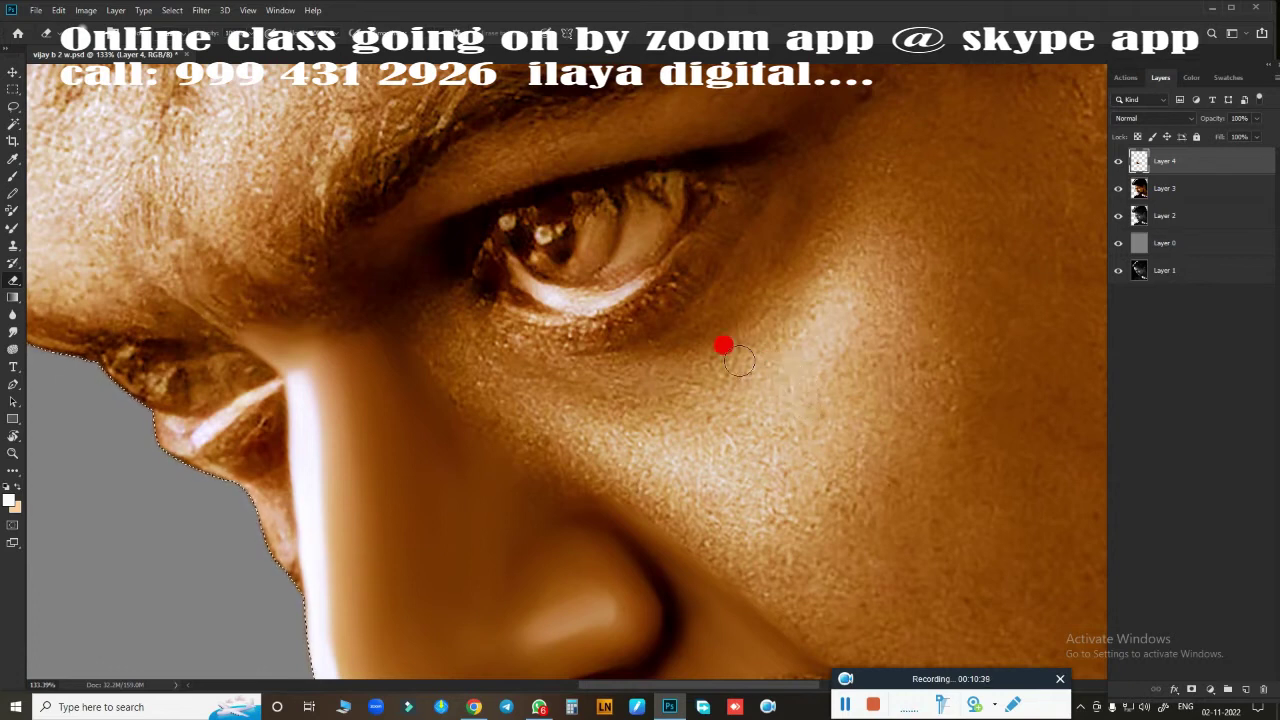
drag(730, 373, 729, 370)
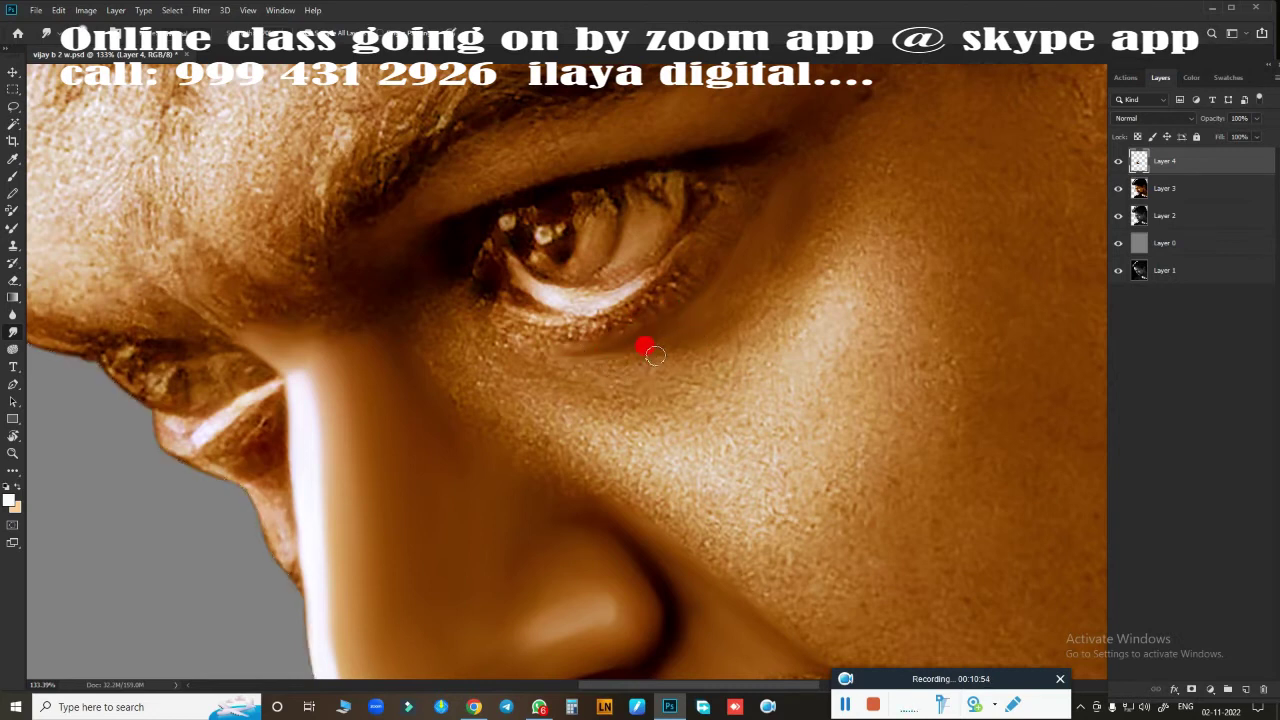
scroll(645, 347, up, 2)
scroll(683, 380, up, 2)
scroll(700, 380, up, 2)
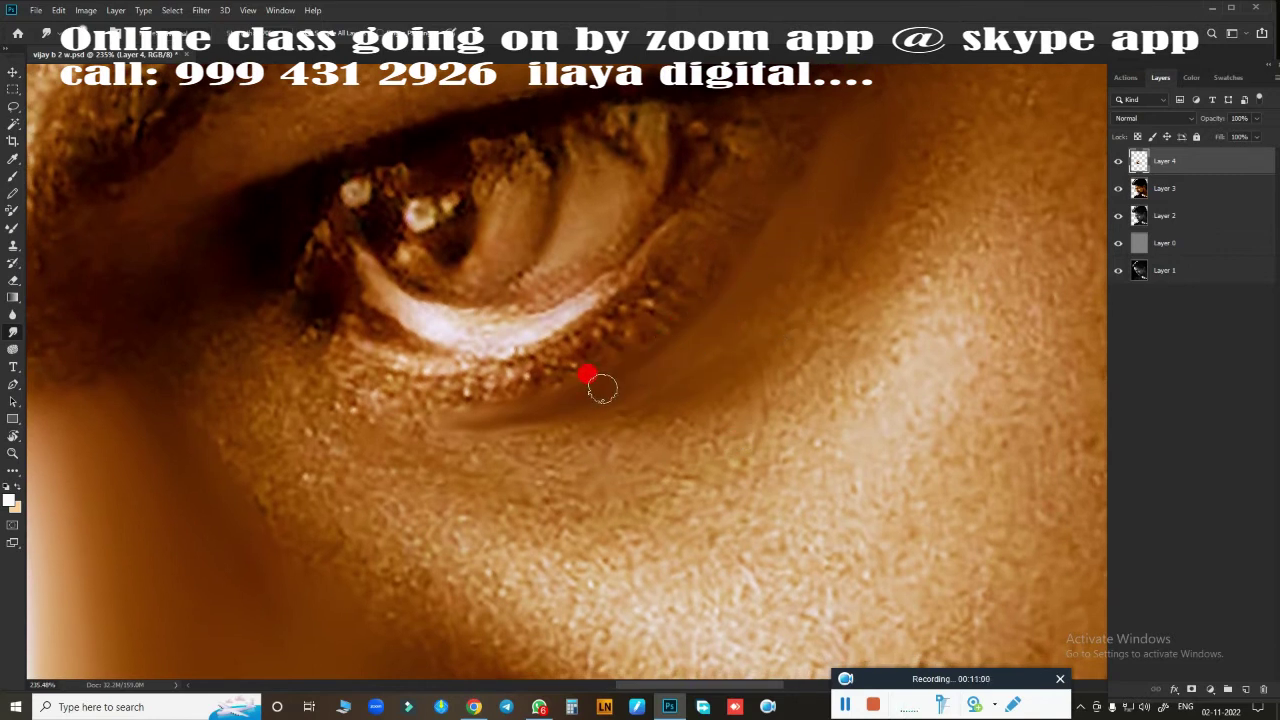
- Smudge the skin along the lower lash line and beneath the eye
drag(557, 404, 411, 422)
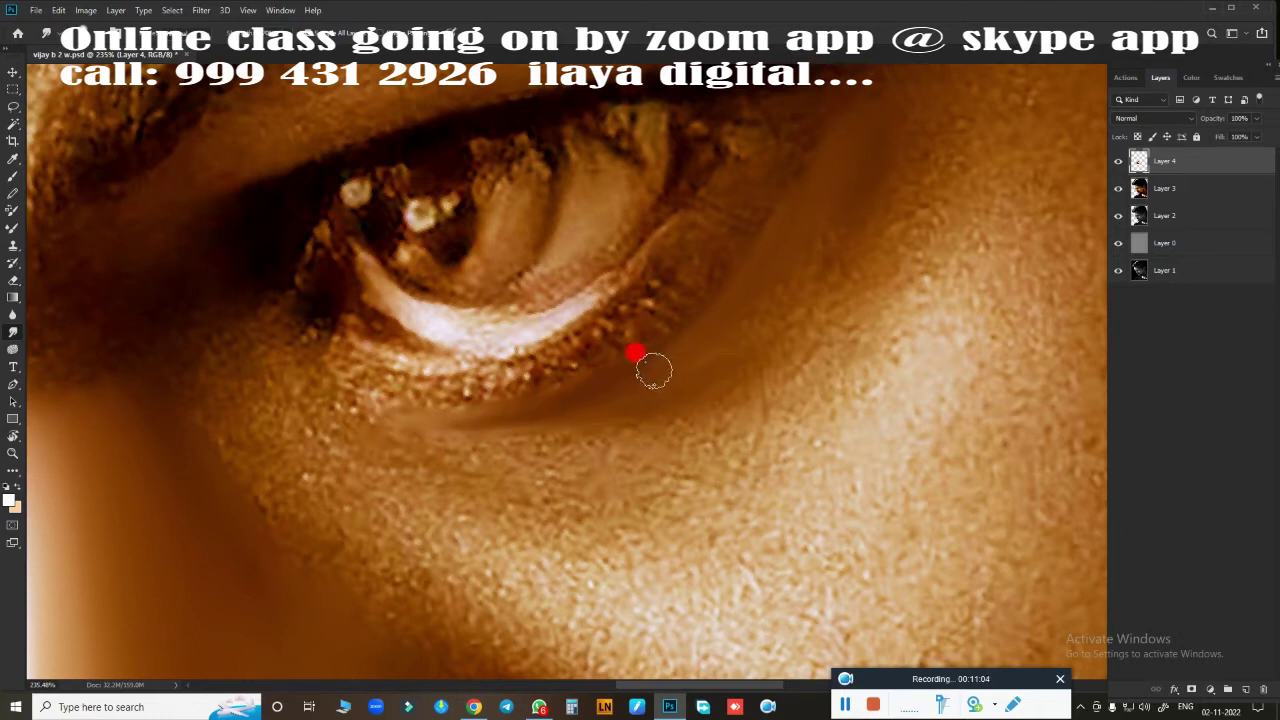
mouse_move(545, 405)
mouse_down()
mouse_move(429, 422)
mouse_move(429, 405)
mouse_up()
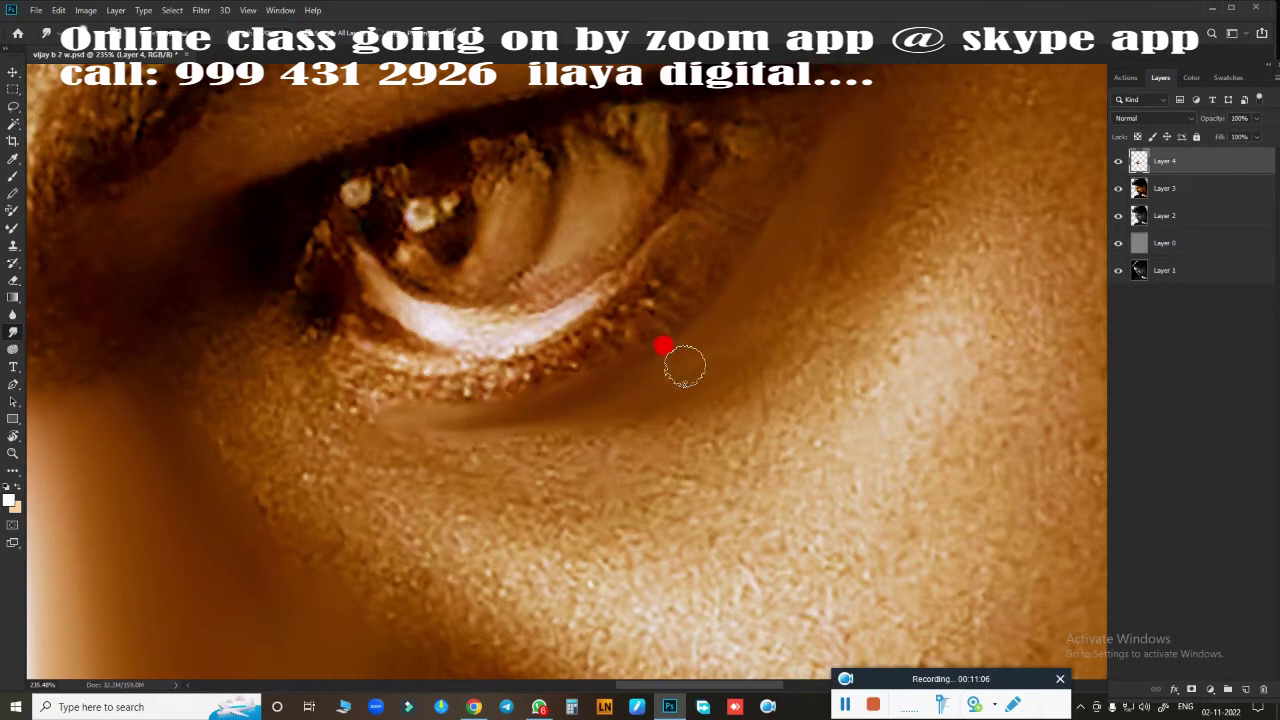
mouse_move(817, 251)
mouse_down()
mouse_move(849, 189)
mouse_move(791, 289)
mouse_move(651, 383)
mouse_move(743, 317)
mouse_move(664, 377)
mouse_move(600, 389)
mouse_move(860, 277)
mouse_move(908, 212)
mouse_move(891, 229)
mouse_move(900, 240)
mouse_move(943, 214)
mouse_move(934, 177)
mouse_move(926, 206)
mouse_move(871, 255)
mouse_move(902, 272)
mouse_move(941, 260)
mouse_move(773, 392)
mouse_move(810, 358)
mouse_up()
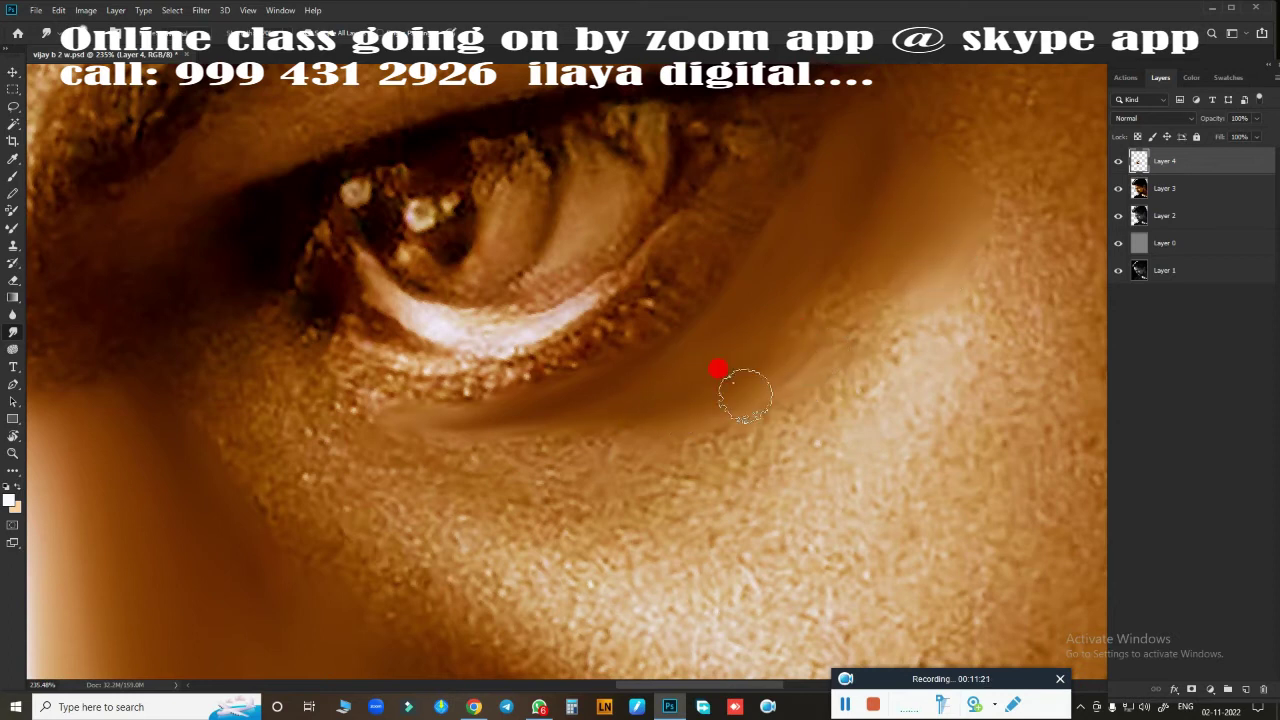
mouse_move(745, 396)
mouse_down()
mouse_move(833, 364)
mouse_move(912, 283)
mouse_up()
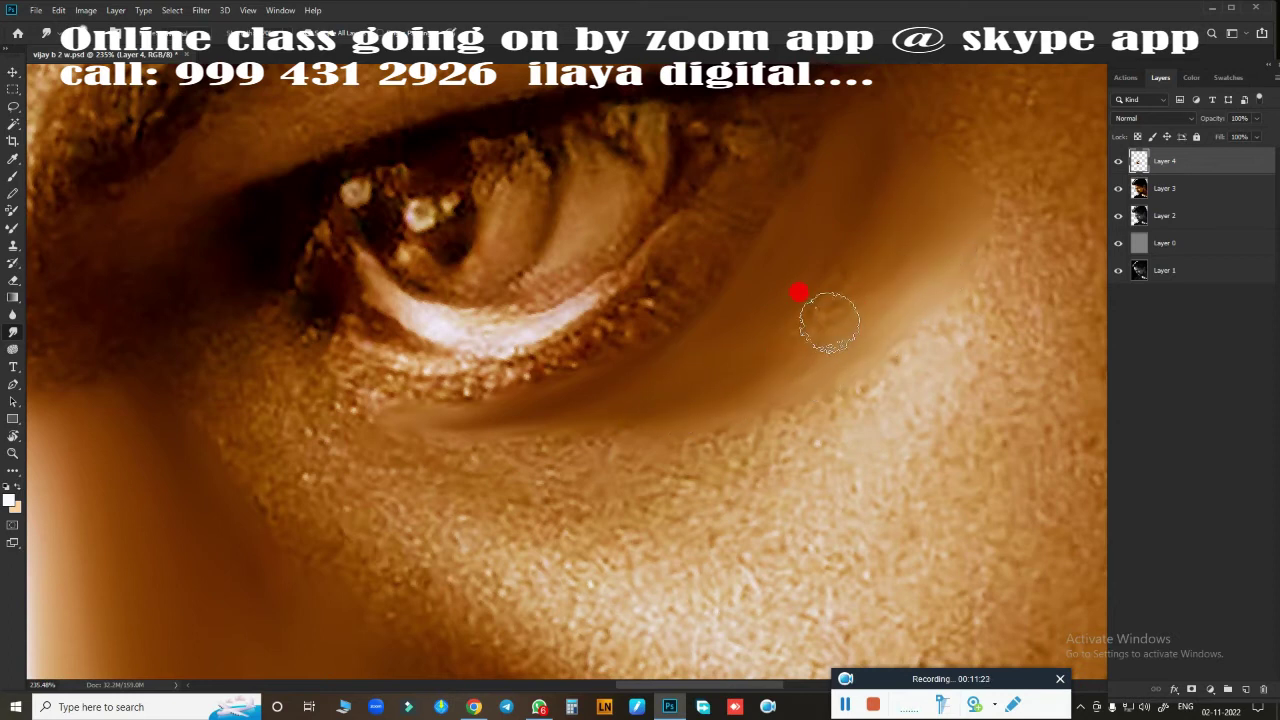
mouse_move(829, 322)
mouse_down()
mouse_move(840, 286)
mouse_move(774, 346)
mouse_move(846, 275)
mouse_move(855, 314)
mouse_up()
mouse_move(921, 250)
mouse_down()
mouse_move(800, 366)
mouse_move(757, 375)
mouse_up()
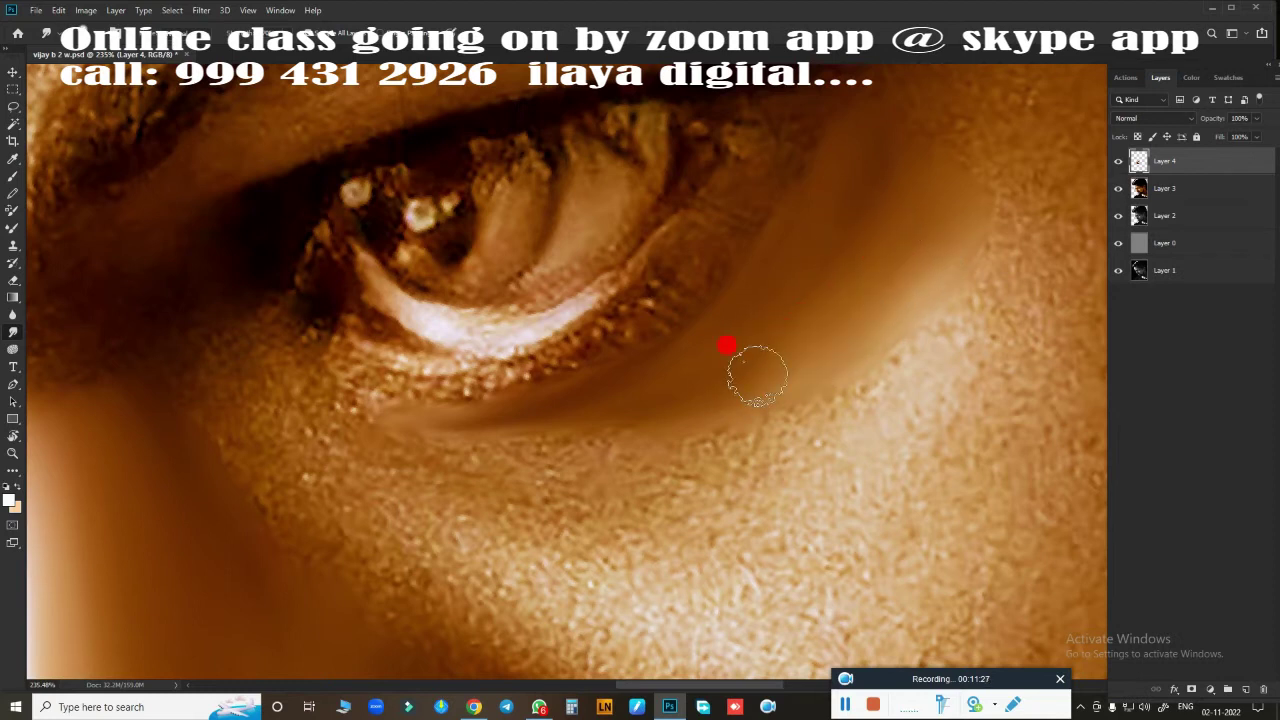
mouse_move(815, 340)
mouse_down()
mouse_move(886, 194)
mouse_move(876, 293)
mouse_move(950, 238)
mouse_move(915, 292)
mouse_up()
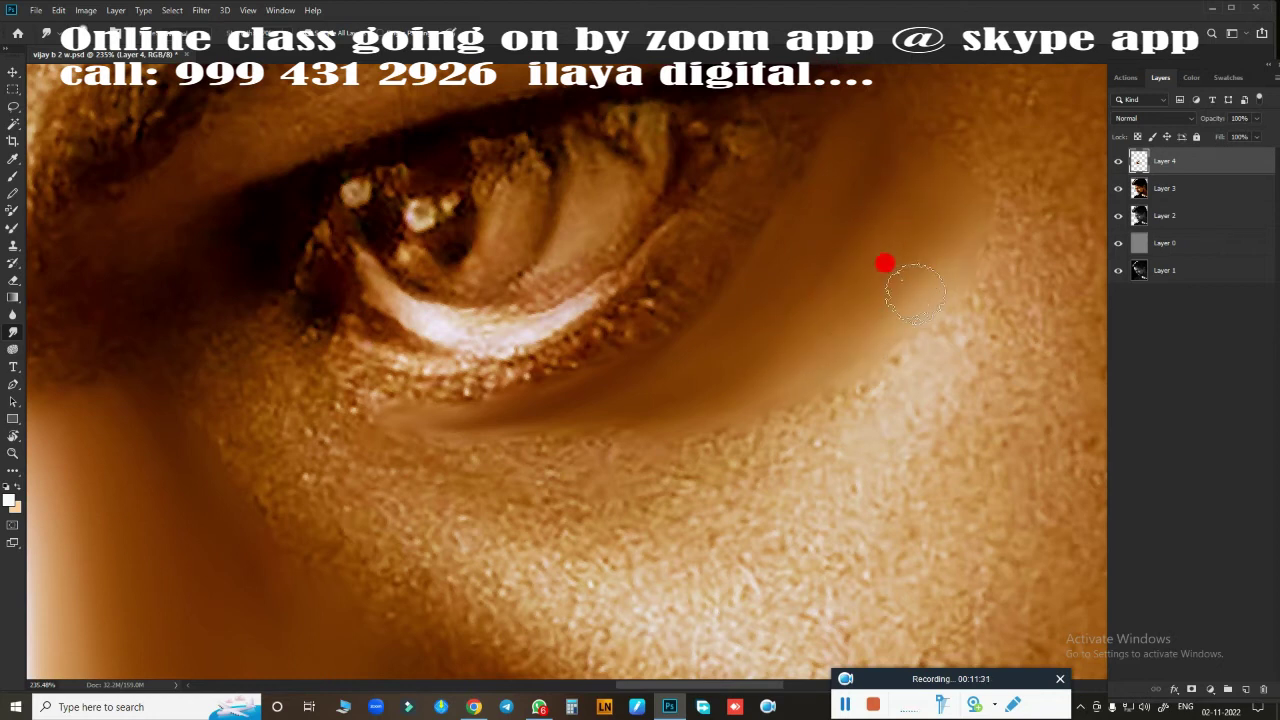
mouse_move(840, 343)
mouse_down()
mouse_move(906, 180)
mouse_move(894, 160)
mouse_move(743, 346)
mouse_move(720, 332)
mouse_move(809, 226)
mouse_move(789, 263)
mouse_move(826, 234)
mouse_move(802, 339)
mouse_move(642, 414)
mouse_move(494, 429)
mouse_move(409, 466)
mouse_move(355, 372)
mouse_move(322, 362)
mouse_move(448, 387)
mouse_move(562, 354)
mouse_move(629, 303)
mouse_move(586, 349)
mouse_move(499, 383)
mouse_move(510, 370)
mouse_up()
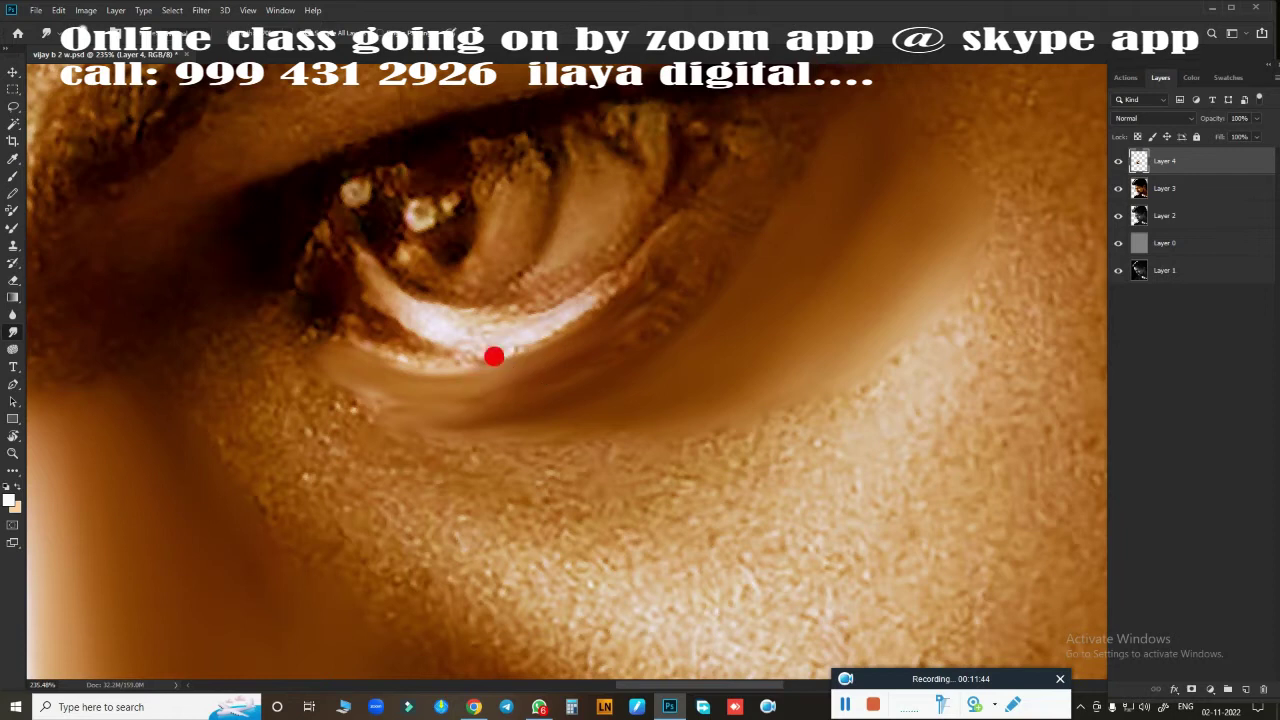
- Smudge the lower eyelid skin out toward the outer eye corner
drag(410, 384, 536, 369)
mouse_move(617, 357)
mouse_down()
mouse_move(537, 391)
mouse_move(407, 418)
mouse_move(379, 406)
mouse_move(480, 406)
mouse_move(567, 371)
mouse_up()
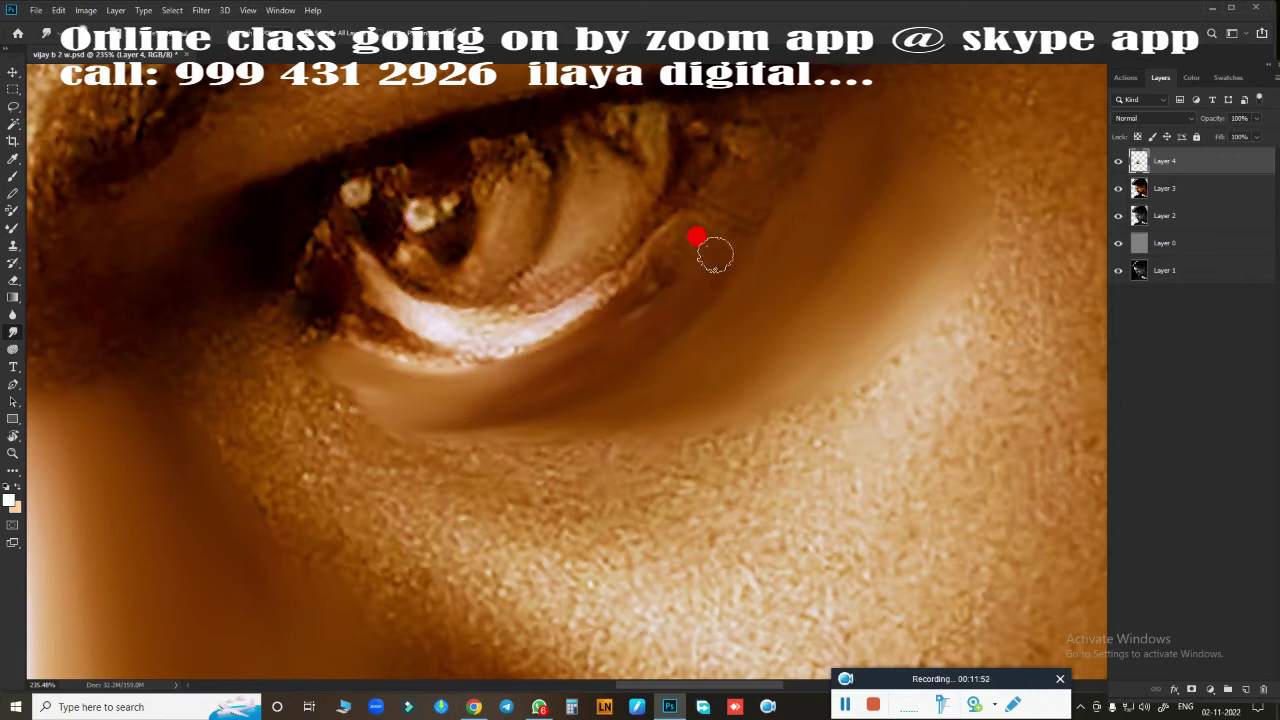
mouse_move(787, 165)
mouse_down()
mouse_move(806, 123)
mouse_move(738, 251)
mouse_up()
mouse_move(681, 314)
mouse_down()
mouse_move(645, 316)
mouse_move(683, 287)
mouse_up()
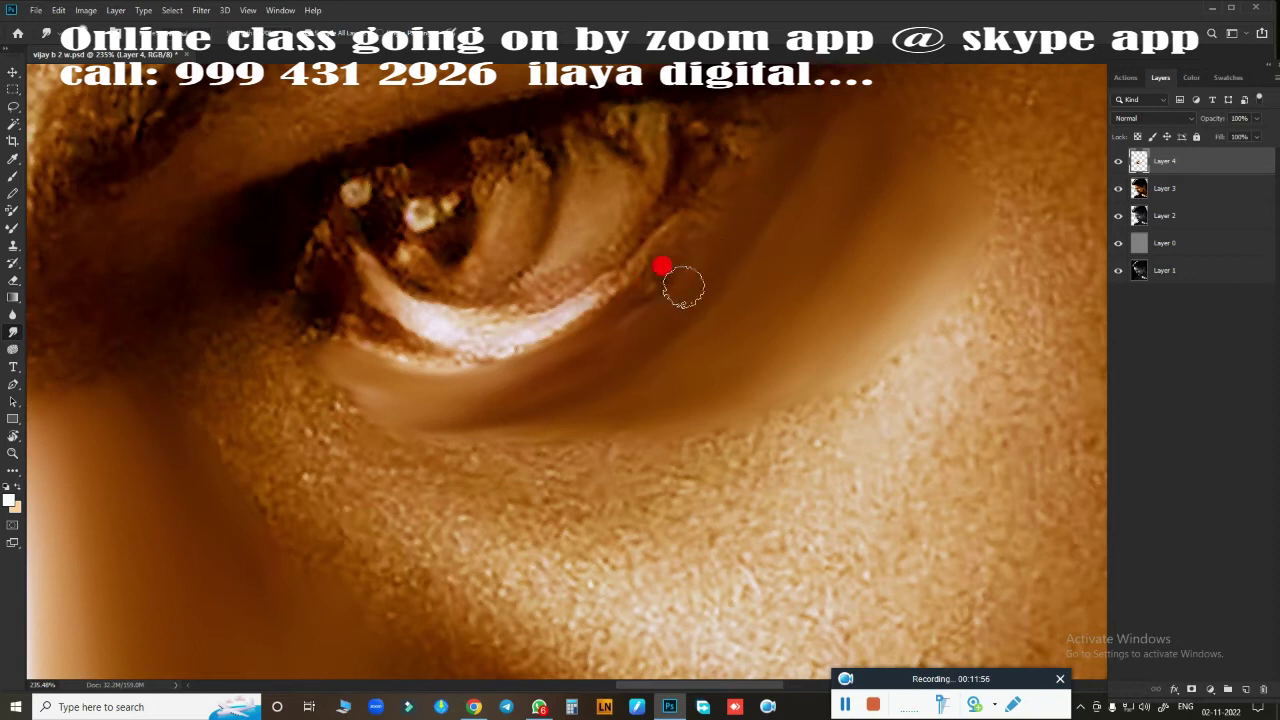
mouse_move(648, 326)
mouse_down()
mouse_move(549, 404)
mouse_move(631, 340)
mouse_move(574, 383)
mouse_move(766, 109)
mouse_move(741, 164)
mouse_up()
drag(684, 237, 622, 310)
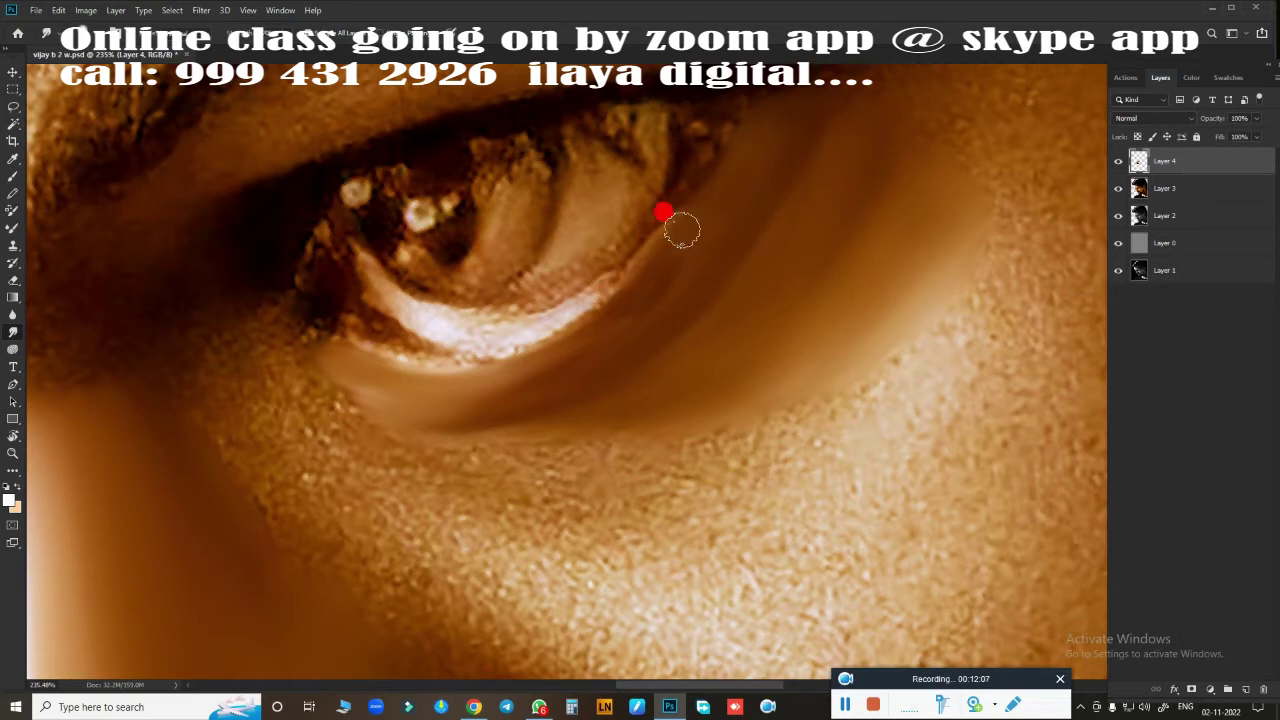
mouse_move(705, 205)
mouse_down()
mouse_move(763, 129)
mouse_move(754, 163)
mouse_move(676, 256)
mouse_up()
mouse_move(611, 324)
mouse_down()
mouse_move(669, 251)
mouse_move(655, 271)
mouse_up()
mouse_move(512, 355)
mouse_down()
mouse_move(411, 363)
mouse_move(437, 371)
mouse_move(551, 331)
mouse_move(389, 369)
mouse_move(426, 371)
mouse_move(600, 291)
mouse_move(447, 389)
mouse_up()
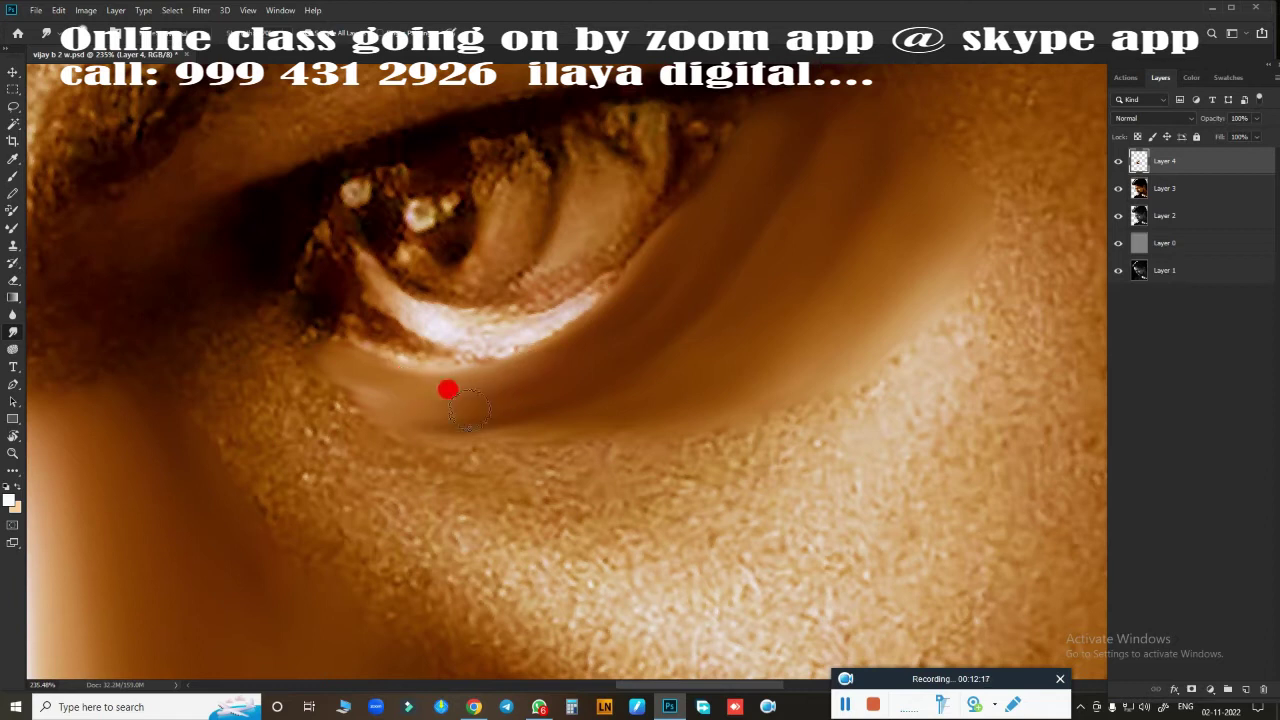
- Blend the under-eye crease smooth, touching up the upper eyelid
drag(836, 366, 720, 227)
drag(729, 160, 776, 99)
mouse_move(673, 265)
mouse_down()
mouse_move(484, 386)
mouse_move(394, 392)
mouse_up()
mouse_move(529, 401)
mouse_down()
mouse_move(723, 246)
mouse_move(591, 337)
mouse_move(772, 302)
mouse_move(709, 343)
mouse_up()
- At 153% zoom, smudge the eyebrow, upper eyelid and inner eye corner
scroll(647, 433, down, 3)
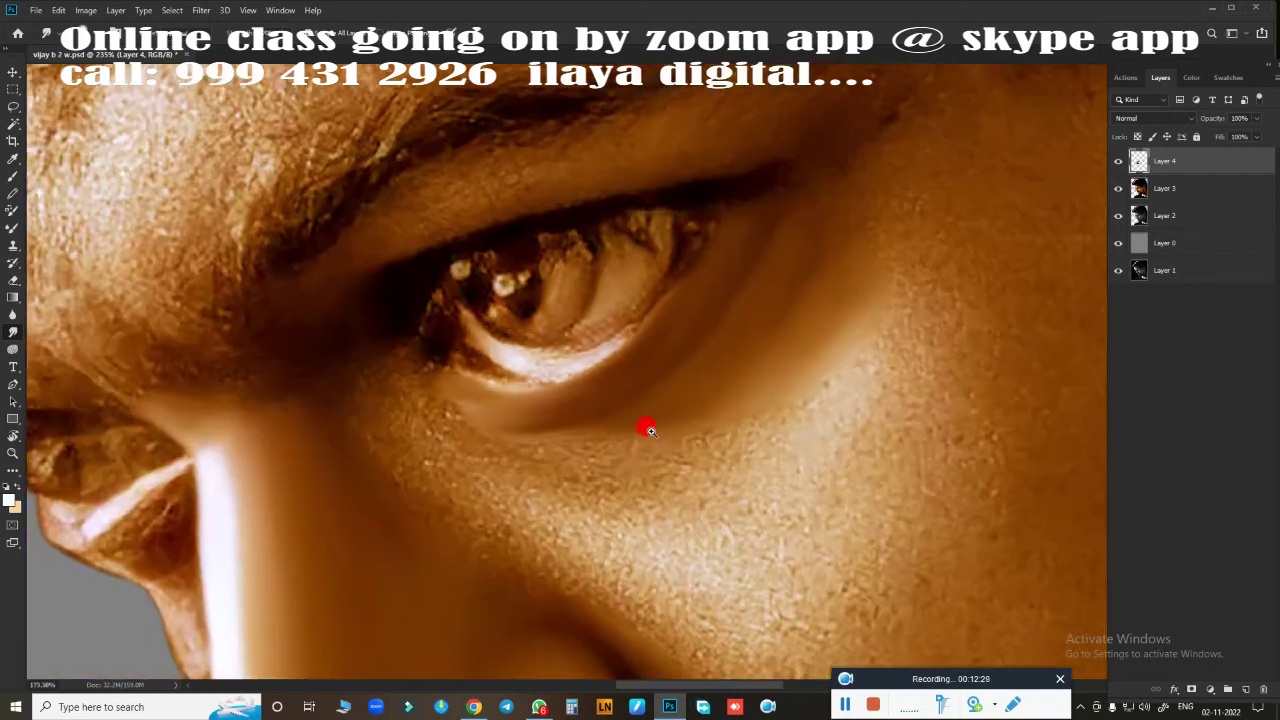
mouse_move(655, 435)
mouse_down()
mouse_move(715, 300)
mouse_move(690, 472)
mouse_move(680, 315)
mouse_up()
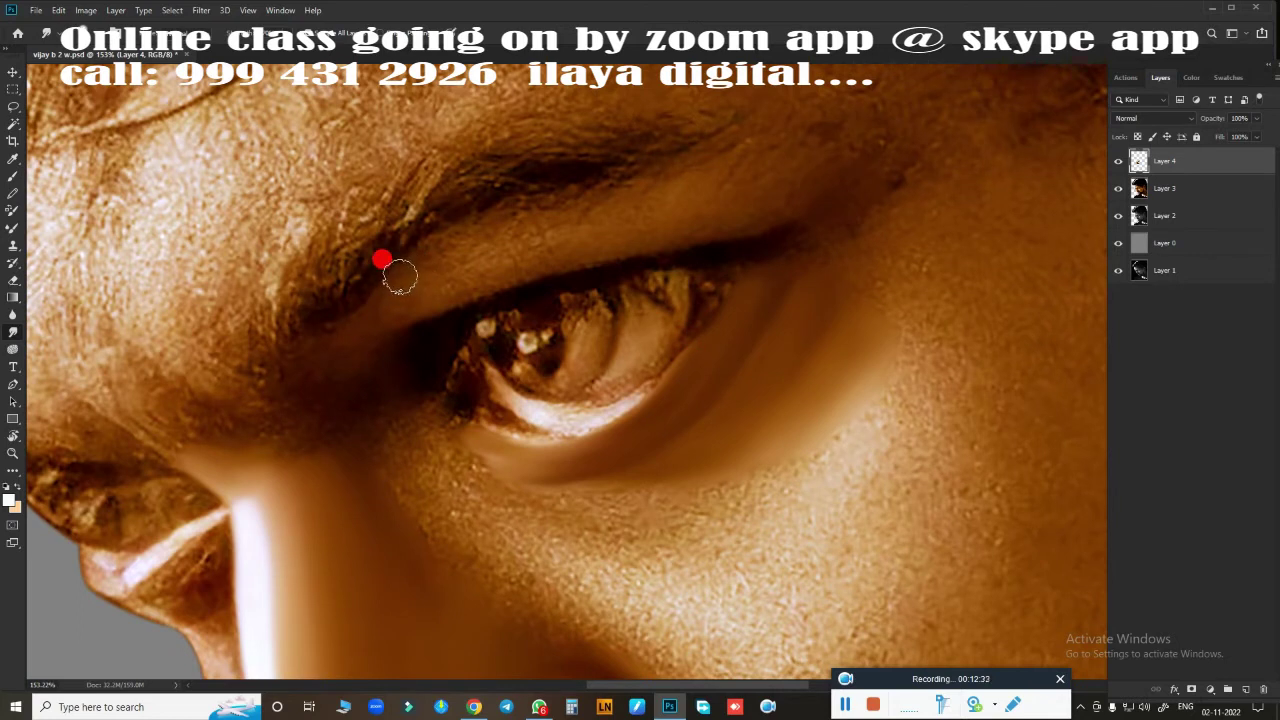
drag(482, 221, 498, 223)
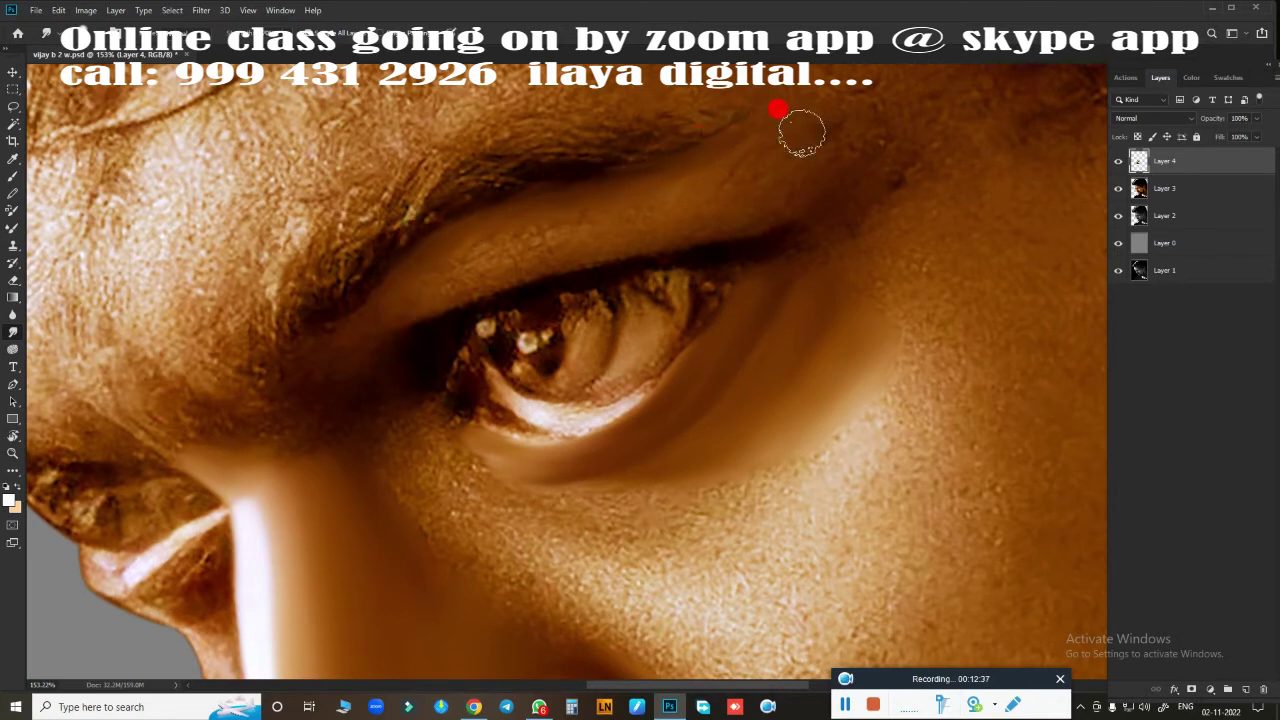
mouse_move(802, 132)
mouse_down()
mouse_move(828, 169)
mouse_move(866, 182)
mouse_up()
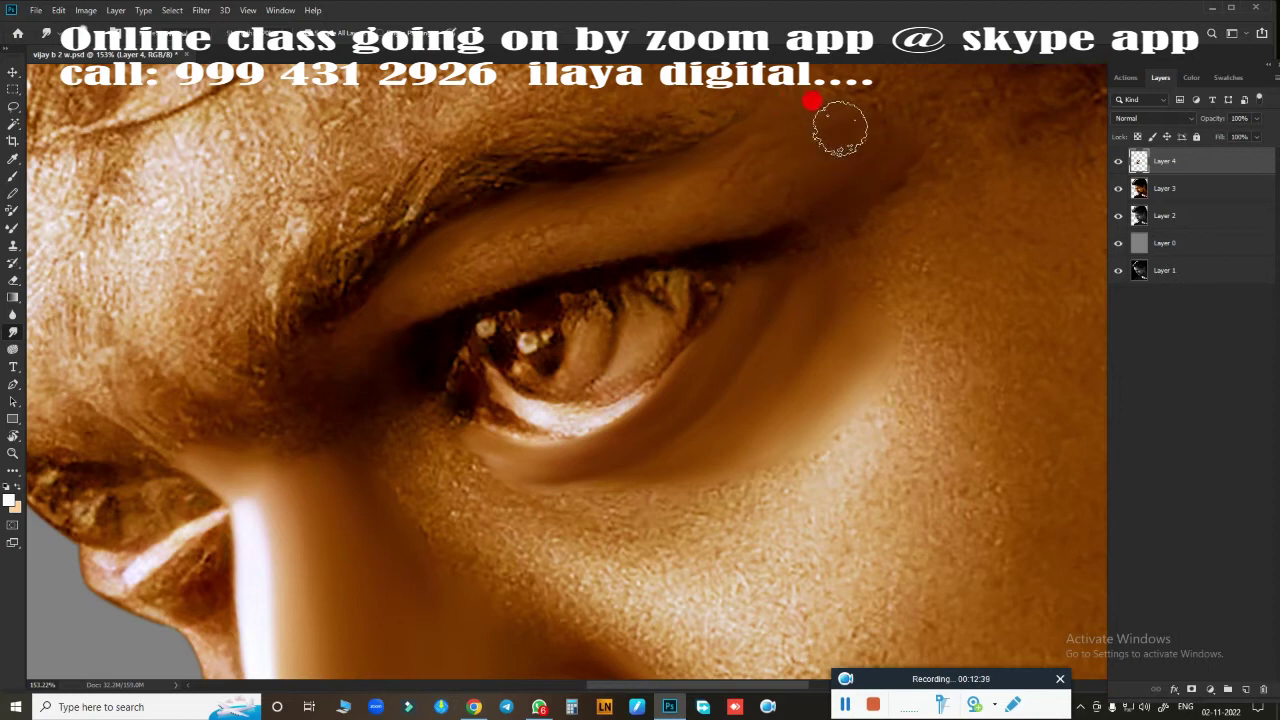
mouse_move(840, 128)
mouse_down()
mouse_move(903, 137)
mouse_move(831, 166)
mouse_move(766, 157)
mouse_move(767, 137)
mouse_move(809, 126)
mouse_move(521, 258)
mouse_up()
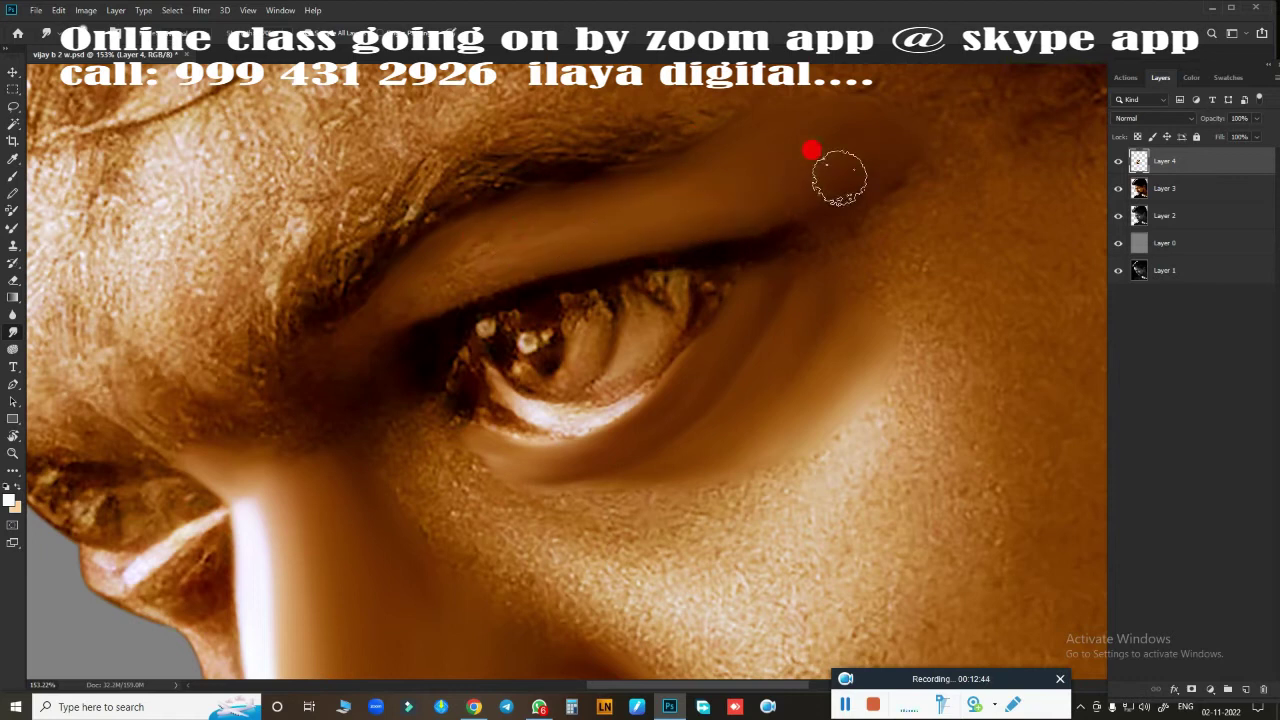
mouse_move(839, 178)
mouse_down()
mouse_move(466, 242)
mouse_move(423, 292)
mouse_up()
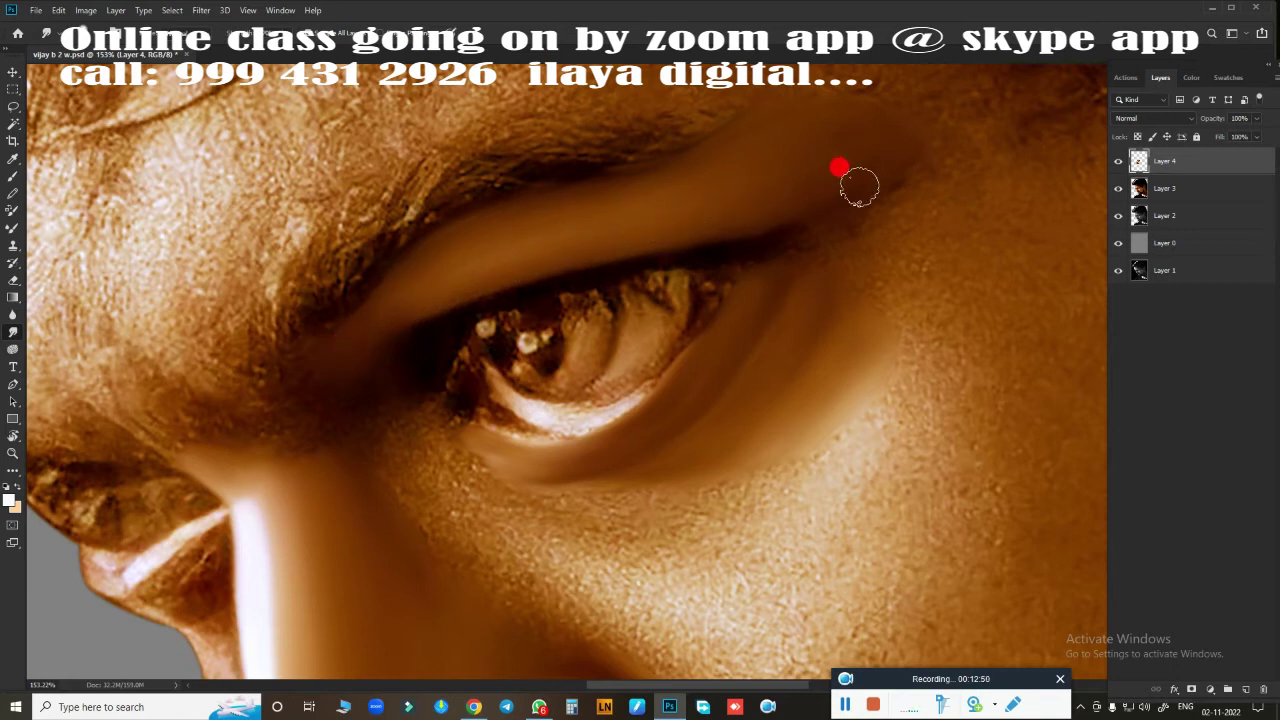
mouse_move(641, 199)
mouse_down()
mouse_move(520, 214)
mouse_move(366, 326)
mouse_move(329, 420)
mouse_up()
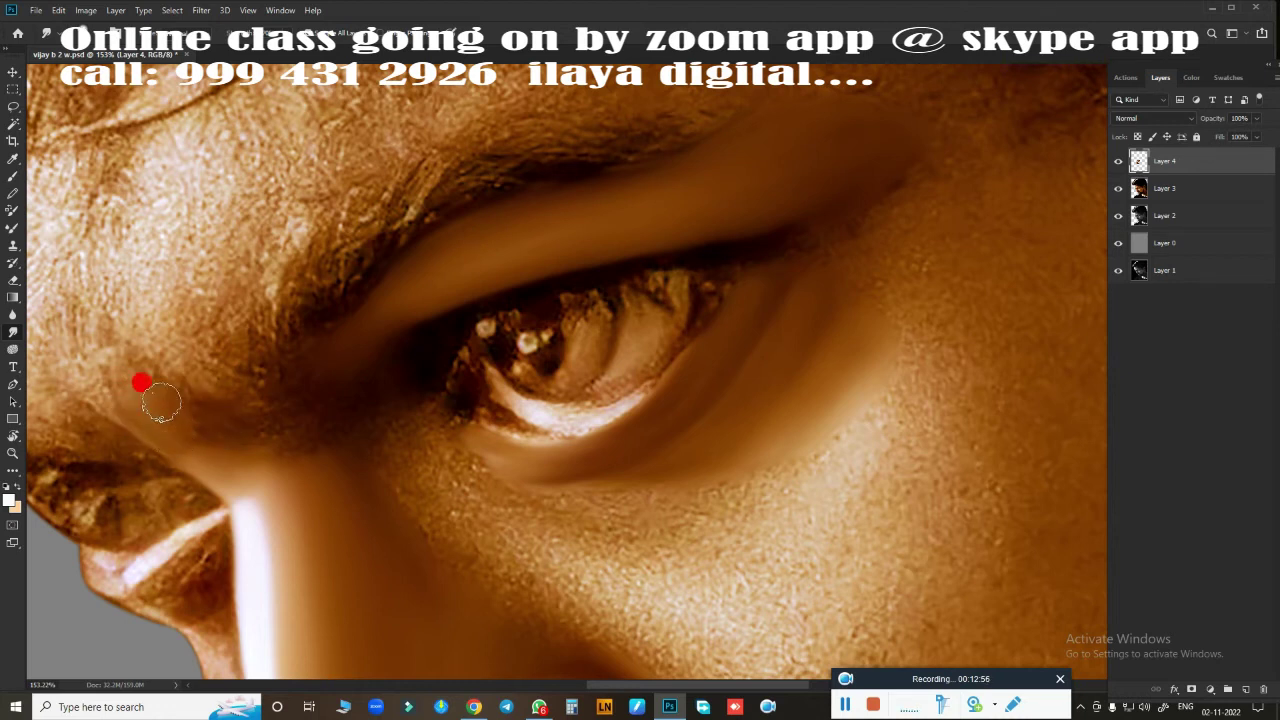
mouse_move(187, 433)
mouse_down()
mouse_move(216, 394)
mouse_move(207, 347)
mouse_move(249, 449)
mouse_up()
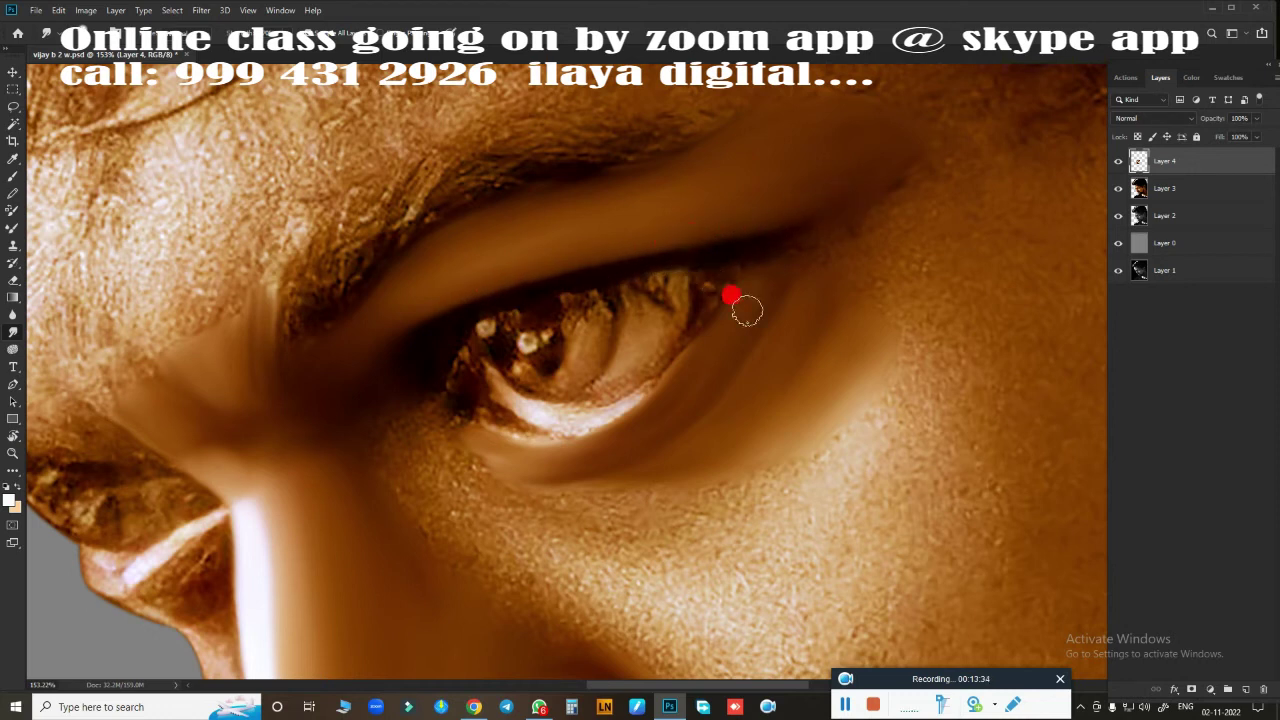
- Smudge the grainy skin above the eye and around the eye corner
scroll(721, 493, down, 1)
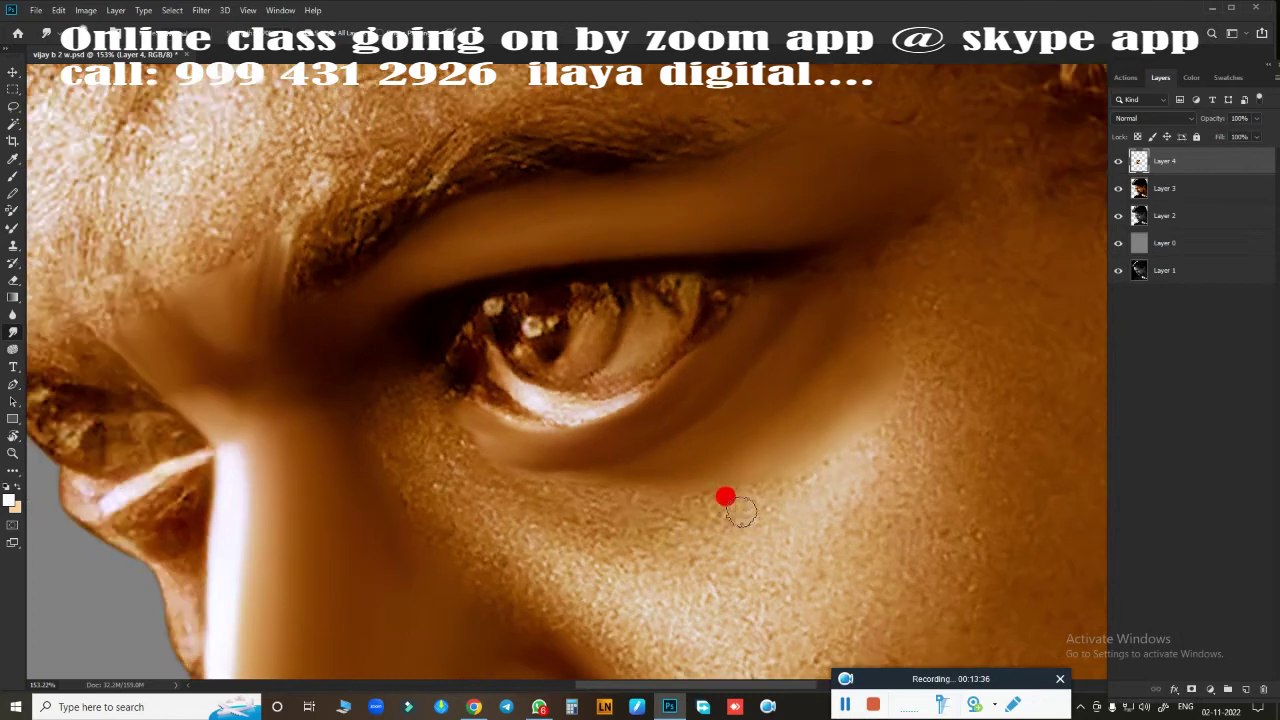
mouse_move(703, 501)
mouse_down()
mouse_move(586, 529)
mouse_move(671, 523)
mouse_move(679, 344)
mouse_up()
scroll(679, 344, down, 3)
scroll(677, 389, up, 2)
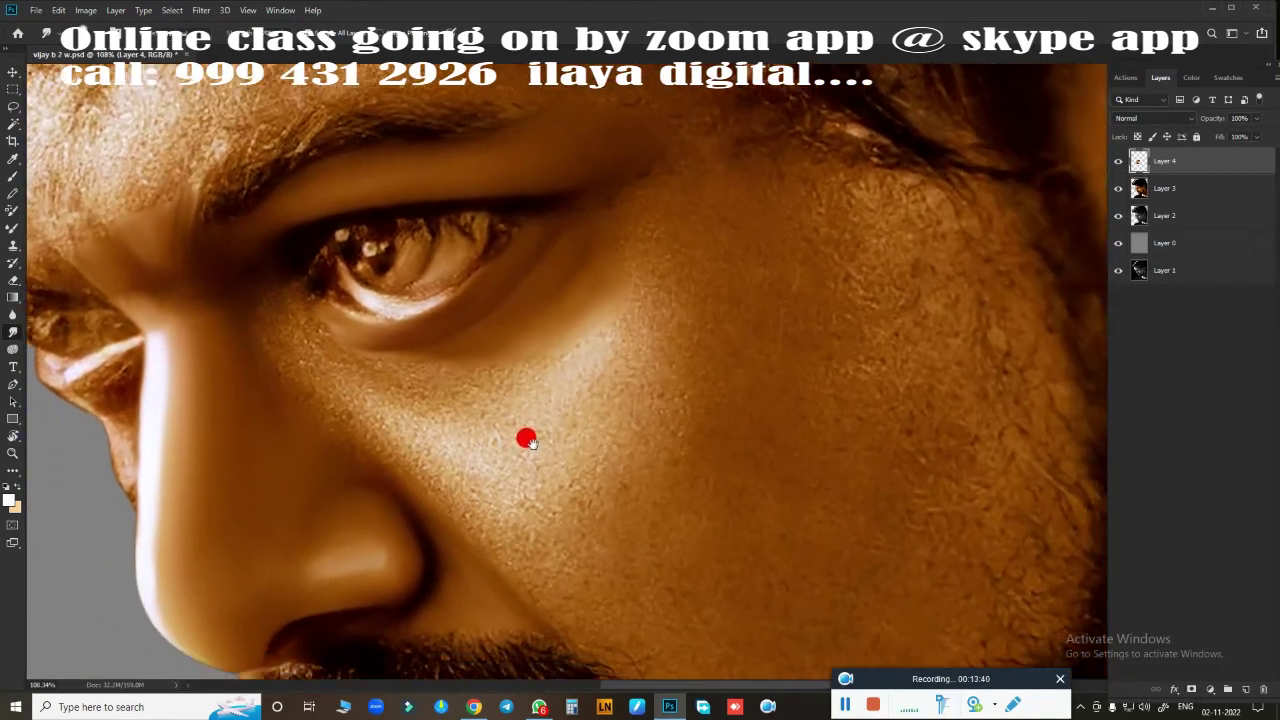
scroll(600, 413, down, 3)
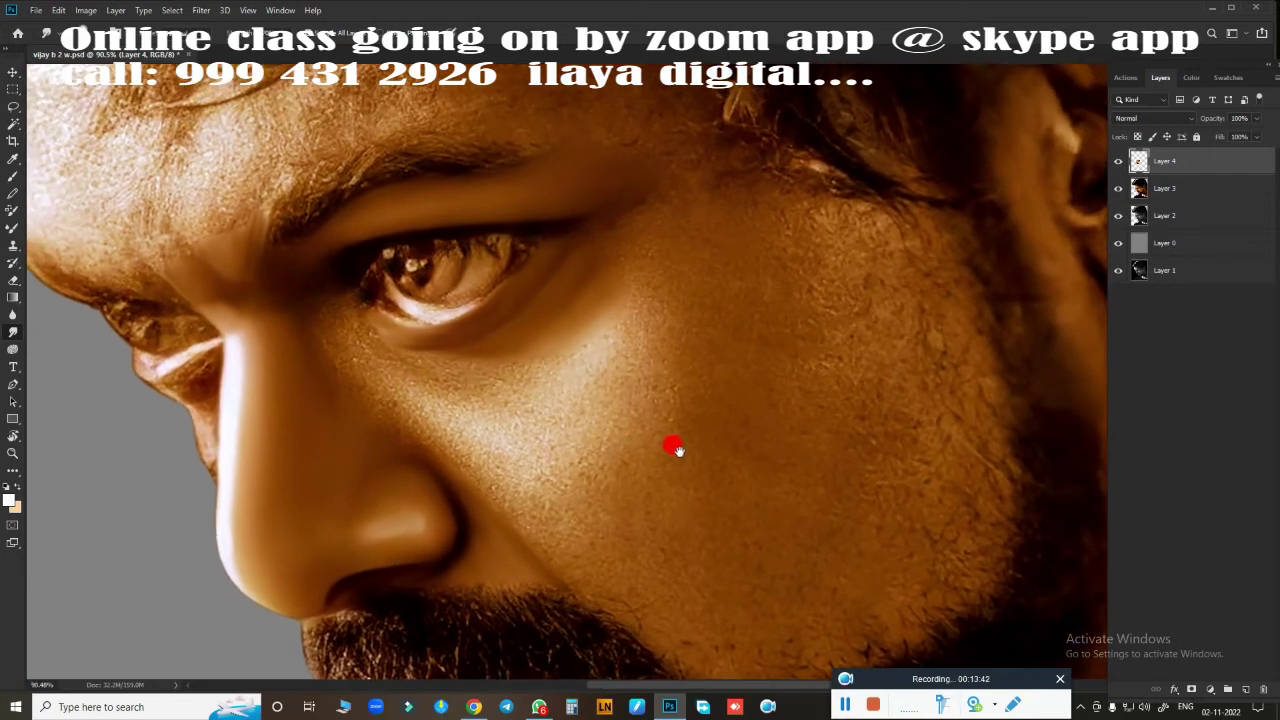
scroll(674, 443, up, 2)
scroll(703, 443, down, 1)
scroll(760, 449, down, 2)
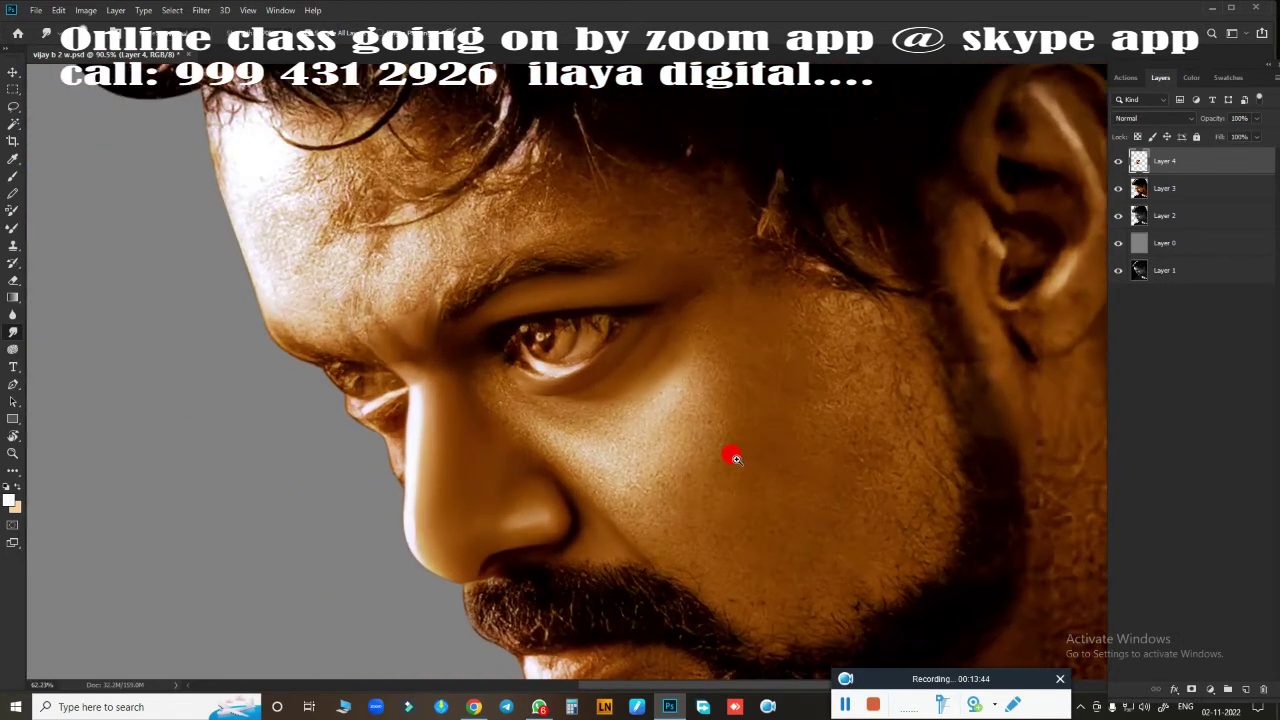
scroll(734, 451, up, 2)
scroll(750, 453, up, 2)
scroll(760, 450, up, 1)
scroll(760, 440, down, 1)
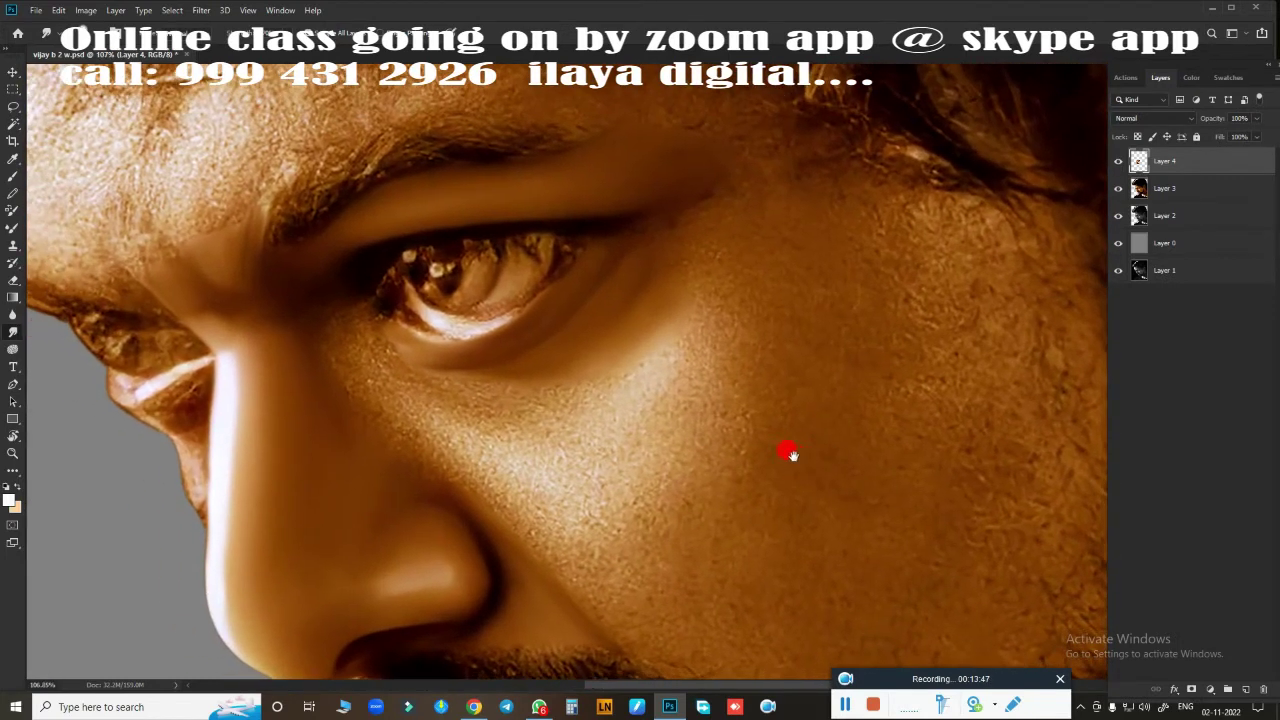
scroll(770, 452, down, 1)
scroll(740, 457, down, 1)
scroll(703, 410, up, 2)
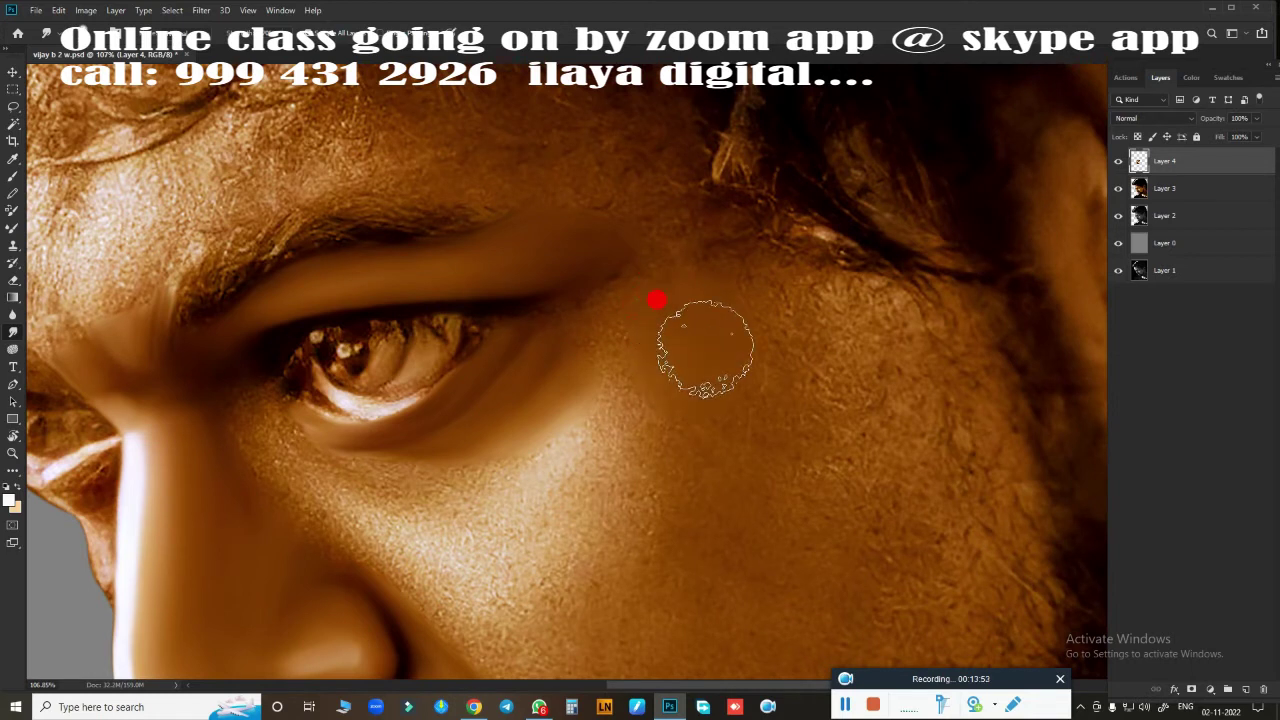
mouse_move(738, 320)
mouse_down()
mouse_move(594, 189)
mouse_move(651, 206)
mouse_move(688, 195)
mouse_move(703, 157)
mouse_move(731, 183)
mouse_move(650, 205)
mouse_move(477, 170)
mouse_move(474, 129)
mouse_move(617, 157)
mouse_move(649, 143)
mouse_move(541, 120)
mouse_move(471, 157)
mouse_move(523, 129)
mouse_move(589, 180)
mouse_move(543, 191)
mouse_move(677, 214)
mouse_move(743, 286)
mouse_move(700, 187)
mouse_move(804, 255)
mouse_move(790, 267)
mouse_move(870, 330)
mouse_move(865, 298)
mouse_move(806, 251)
mouse_move(860, 337)
mouse_move(837, 383)
mouse_move(894, 400)
mouse_move(931, 343)
mouse_move(878, 299)
mouse_move(962, 342)
mouse_move(979, 402)
mouse_move(877, 311)
mouse_move(920, 343)
mouse_move(986, 443)
mouse_move(846, 328)
mouse_move(729, 200)
mouse_move(743, 214)
mouse_move(671, 171)
mouse_move(731, 214)
mouse_move(743, 206)
mouse_move(661, 144)
mouse_move(774, 234)
mouse_move(729, 177)
mouse_move(755, 305)
mouse_move(703, 257)
mouse_move(703, 206)
mouse_move(643, 180)
mouse_move(714, 241)
mouse_move(686, 200)
mouse_move(780, 294)
mouse_move(745, 294)
mouse_move(799, 311)
mouse_move(660, 191)
mouse_move(797, 266)
mouse_move(741, 204)
mouse_move(714, 471)
mouse_move(634, 380)
mouse_move(596, 309)
mouse_up()
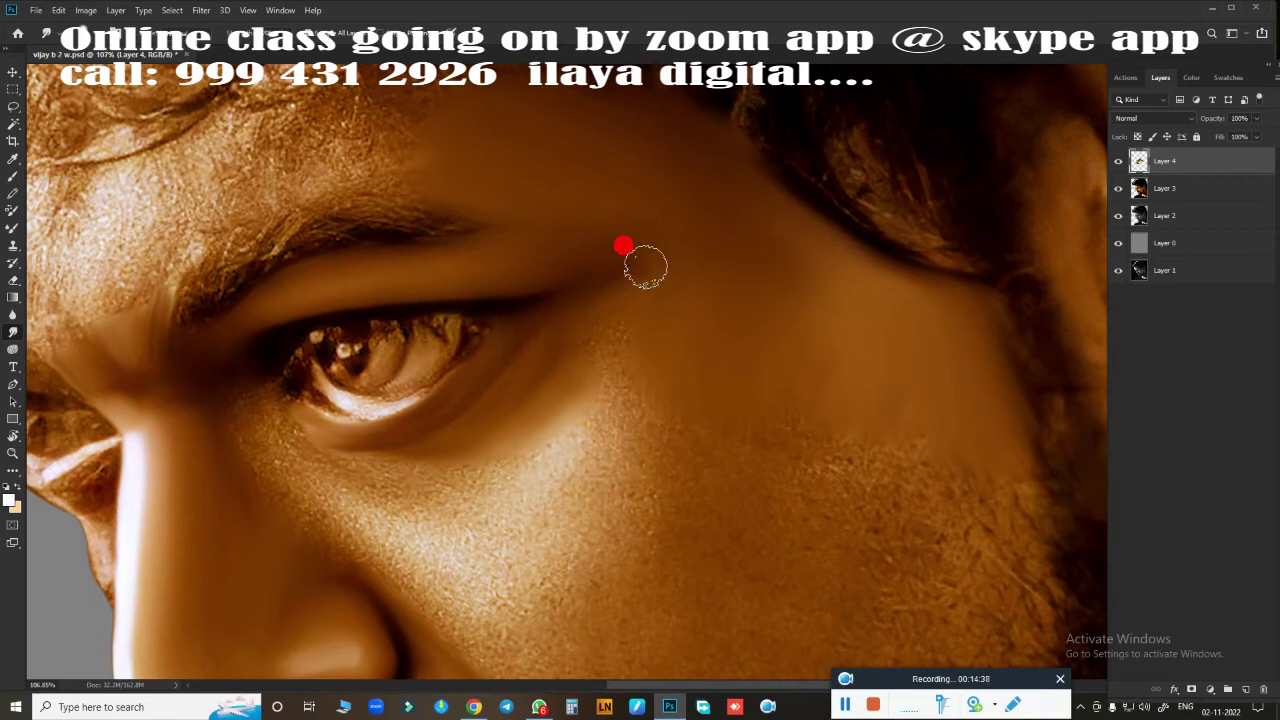
drag(645, 266, 602, 334)
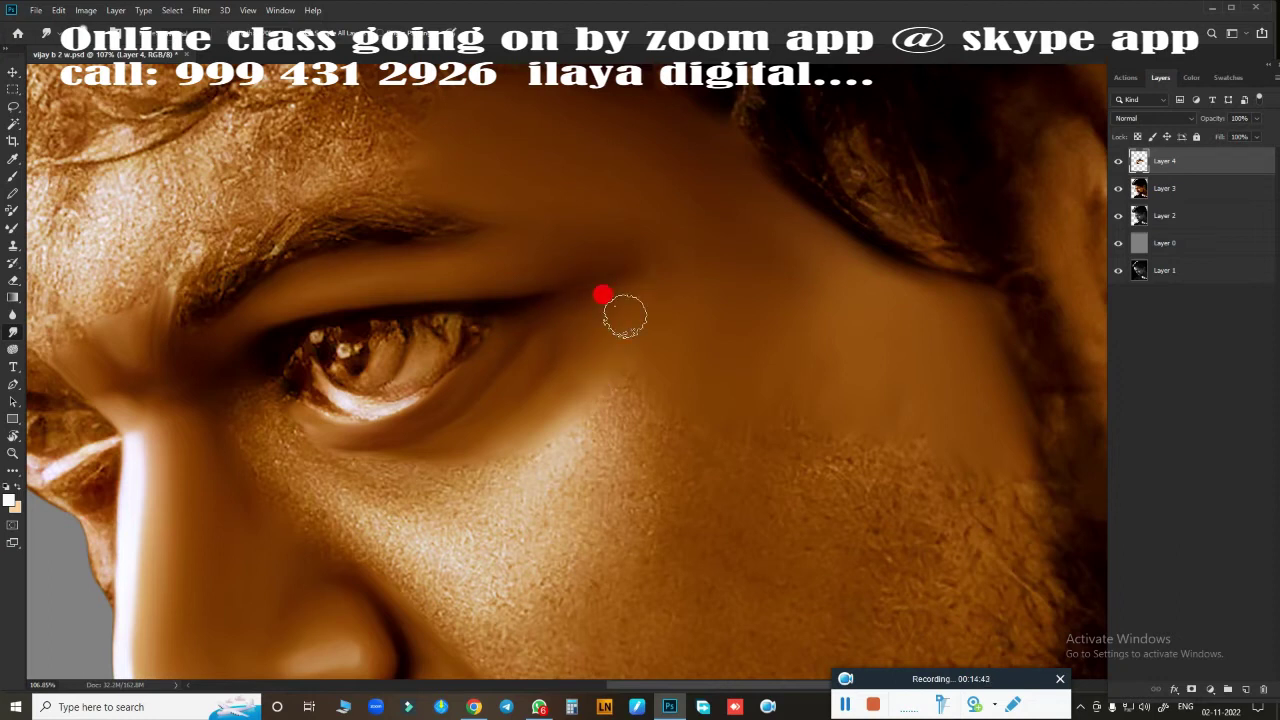
drag(574, 321, 627, 285)
- Smooth the skin under the eye and the cheek below it
drag(587, 332, 517, 416)
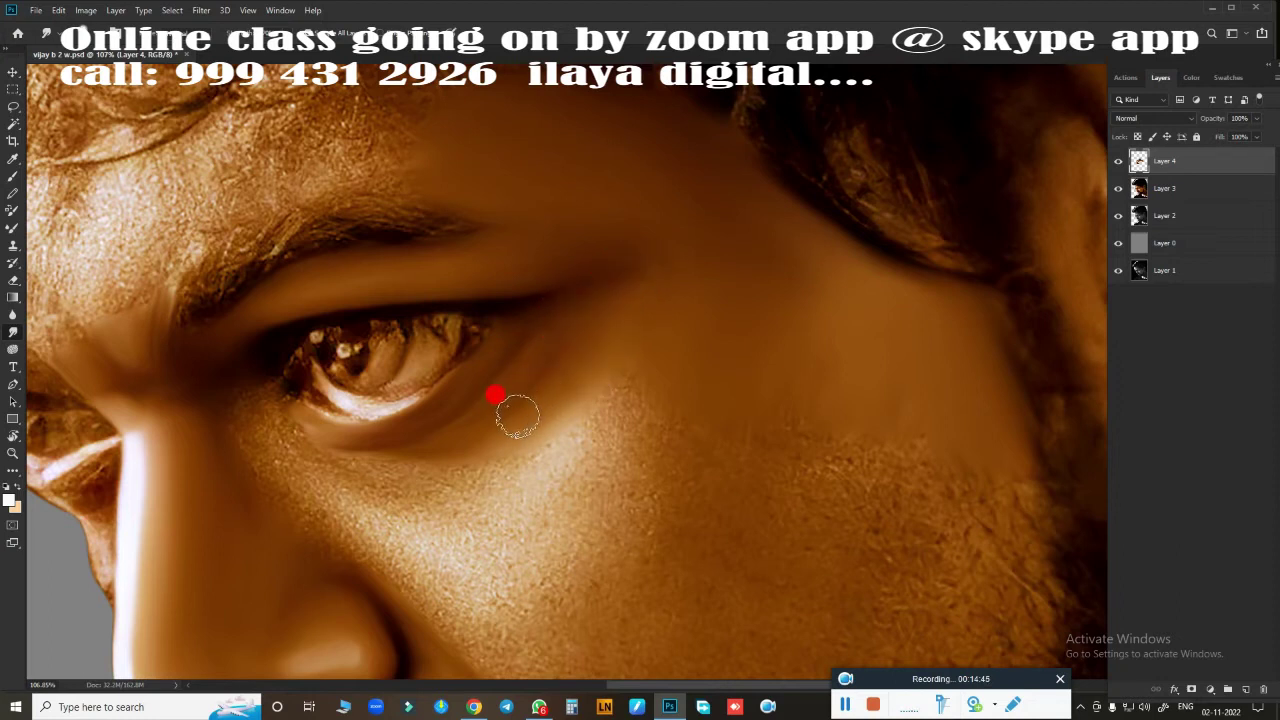
mouse_move(642, 371)
mouse_down()
mouse_move(714, 406)
mouse_move(671, 380)
mouse_move(771, 386)
mouse_move(738, 442)
mouse_up()
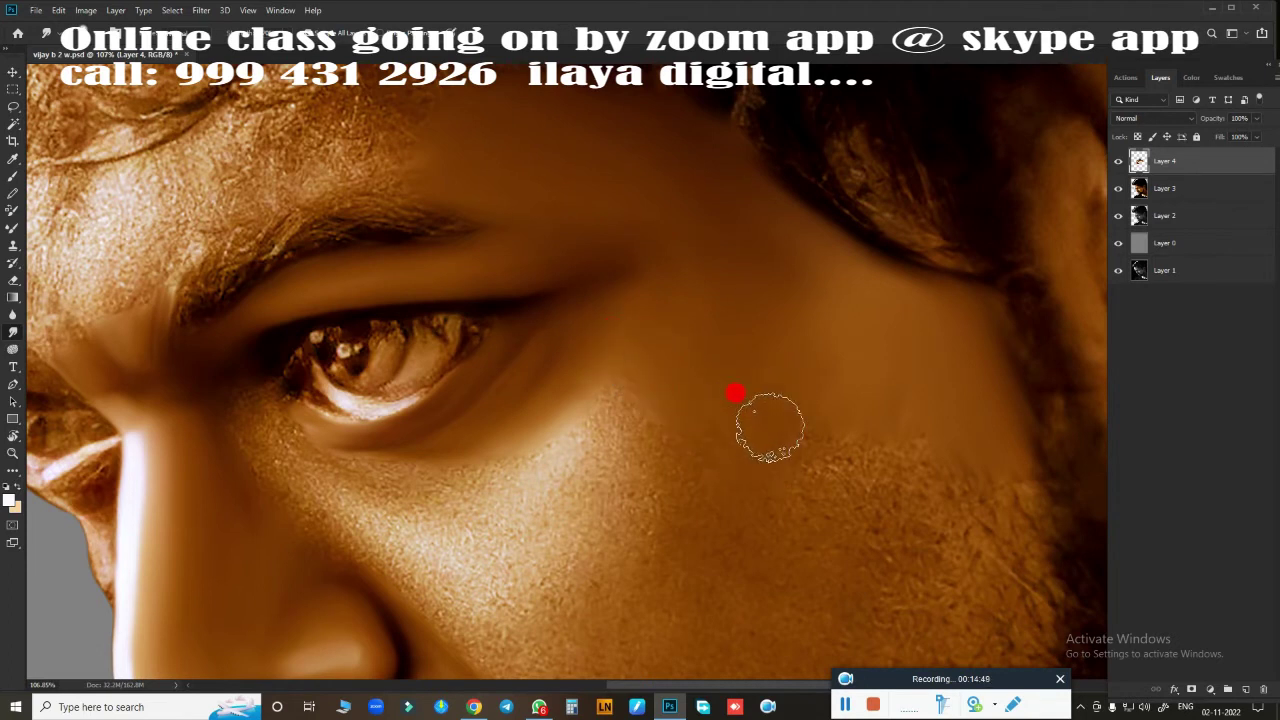
mouse_move(735, 393)
mouse_down()
mouse_move(757, 371)
mouse_move(737, 503)
mouse_move(603, 380)
mouse_move(613, 261)
mouse_up()
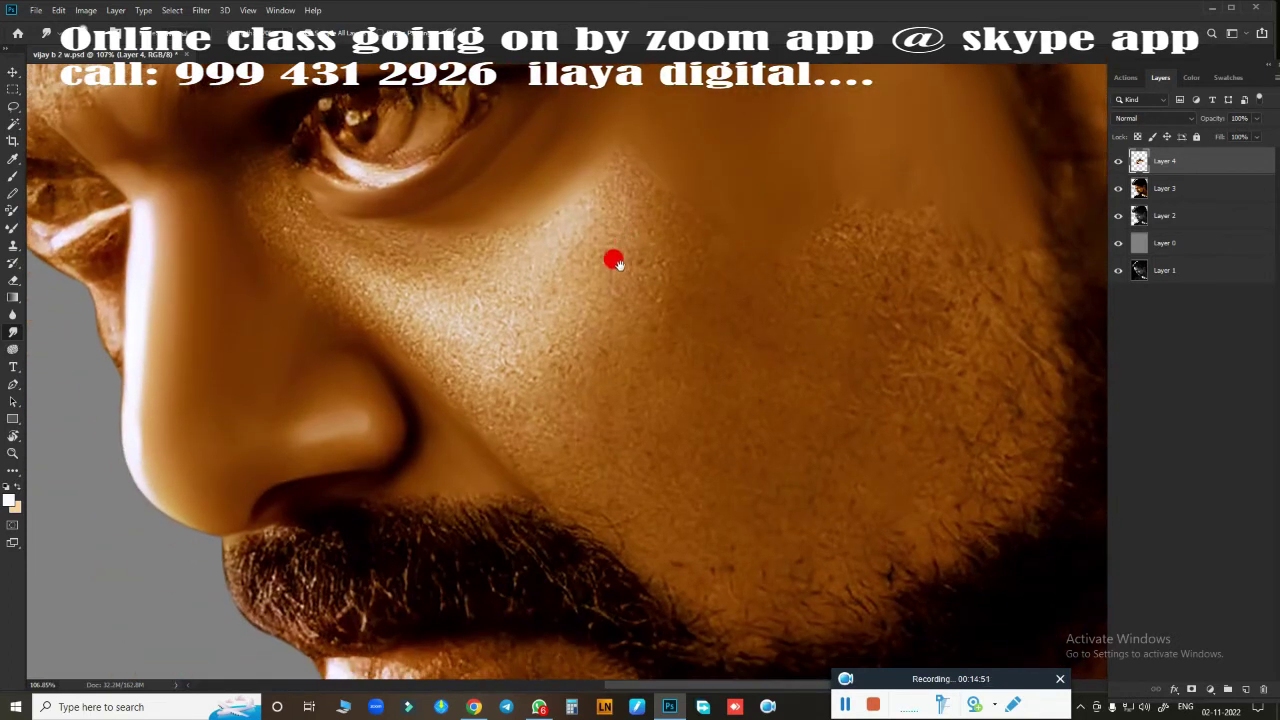
mouse_move(622, 368)
mouse_down()
mouse_move(628, 386)
mouse_move(646, 363)
mouse_up()
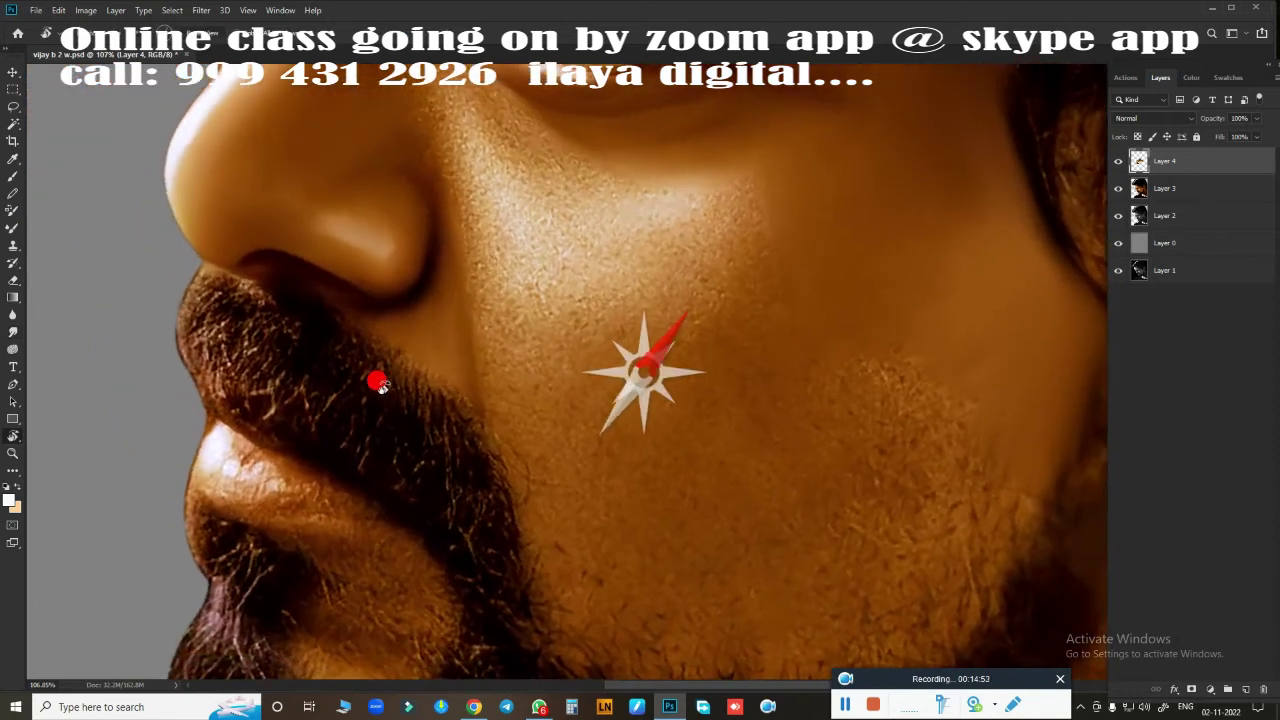
mouse_move(681, 431)
mouse_down()
mouse_move(657, 428)
mouse_move(657, 394)
mouse_move(620, 393)
mouse_move(517, 451)
mouse_move(497, 408)
mouse_move(546, 550)
mouse_move(605, 544)
mouse_move(557, 409)
mouse_move(563, 371)
mouse_move(549, 357)
mouse_move(521, 369)
mouse_move(506, 357)
mouse_move(614, 366)
mouse_move(620, 414)
mouse_move(571, 453)
mouse_move(586, 494)
mouse_move(634, 534)
mouse_move(571, 551)
mouse_move(660, 586)
mouse_move(743, 331)
mouse_move(662, 286)
mouse_move(737, 177)
mouse_move(609, 306)
mouse_move(734, 134)
mouse_move(645, 282)
mouse_move(709, 329)
mouse_move(677, 349)
mouse_move(671, 303)
mouse_move(643, 371)
mouse_move(686, 420)
mouse_move(811, 457)
mouse_move(843, 511)
mouse_move(891, 466)
mouse_move(909, 471)
mouse_move(943, 371)
mouse_move(881, 540)
mouse_move(794, 571)
mouse_move(646, 586)
mouse_move(747, 607)
mouse_move(619, 591)
mouse_move(699, 603)
mouse_move(806, 588)
mouse_move(720, 620)
mouse_move(849, 486)
mouse_move(849, 329)
mouse_move(885, 345)
mouse_move(908, 271)
mouse_move(837, 406)
mouse_move(777, 477)
mouse_move(862, 355)
mouse_move(851, 346)
mouse_move(894, 366)
mouse_move(789, 514)
mouse_move(943, 286)
mouse_move(851, 229)
mouse_move(823, 251)
mouse_move(688, 272)
mouse_up()
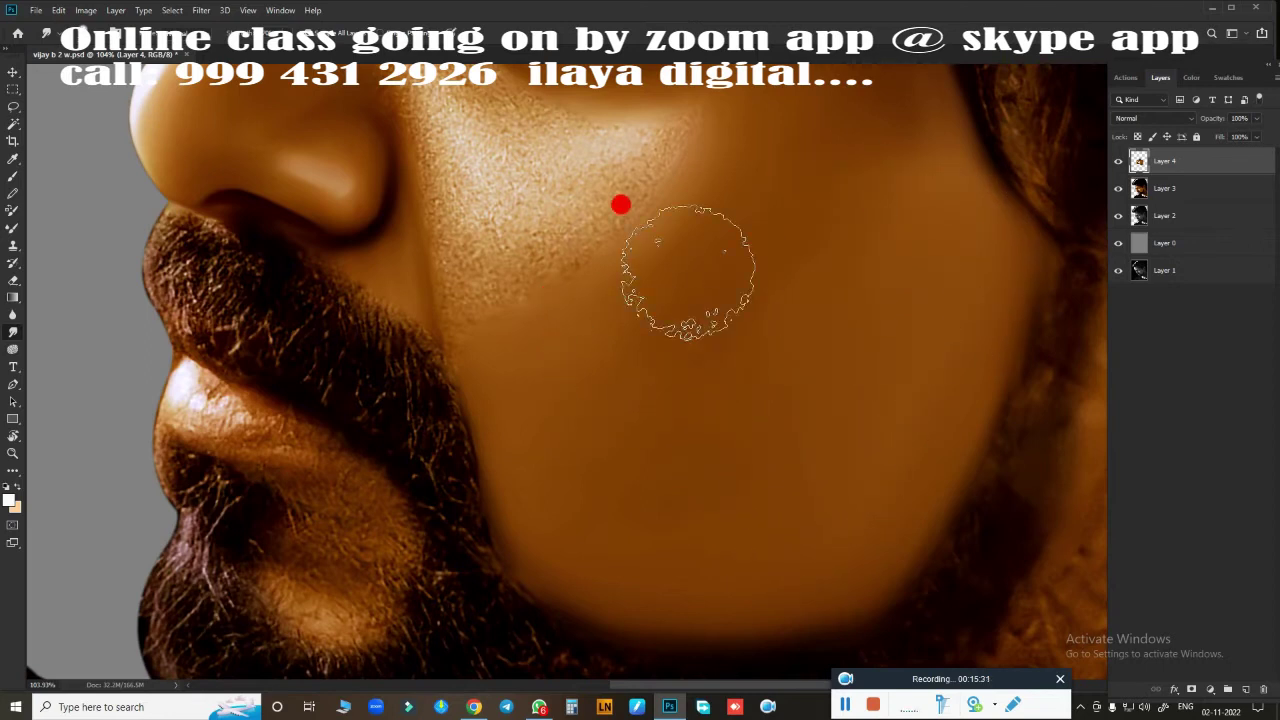
- Erase smudged skin along the jawline so the beard texture shows through again
mouse_move(621, 204)
mouse_down()
mouse_move(694, 129)
mouse_move(620, 449)
mouse_move(743, 423)
mouse_move(660, 275)
mouse_up()
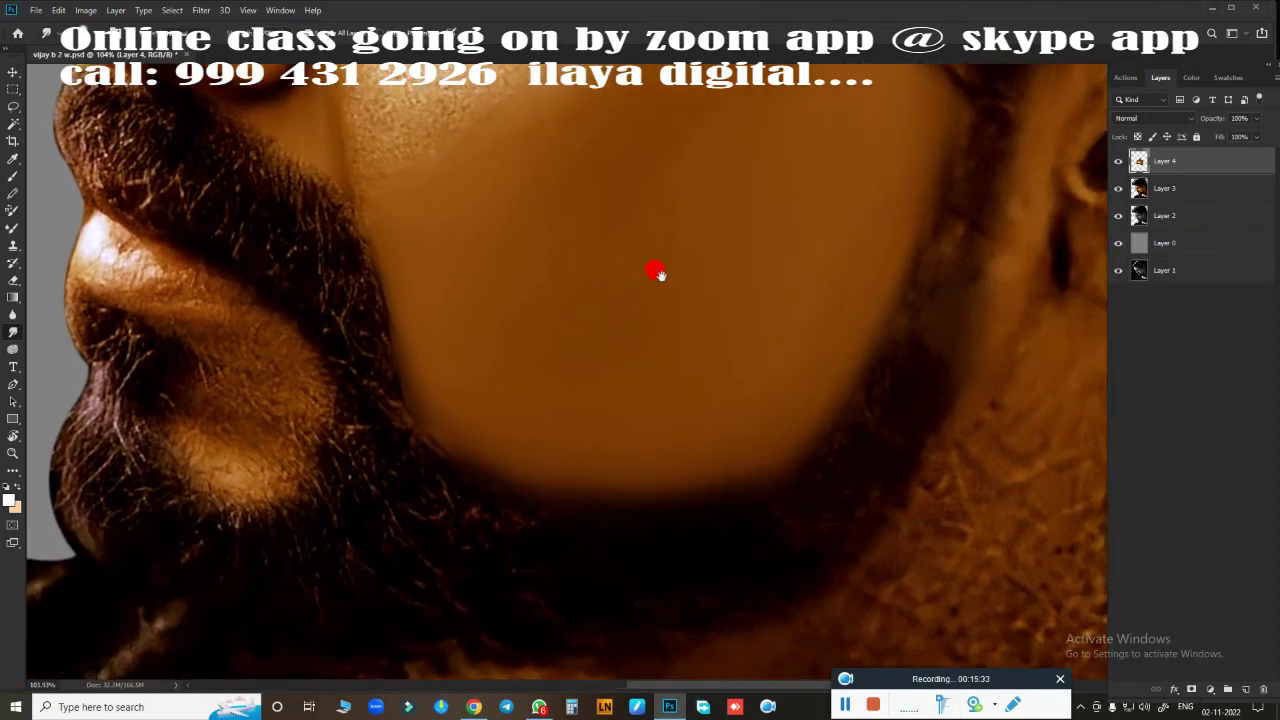
key(e)
drag(514, 486, 392, 376)
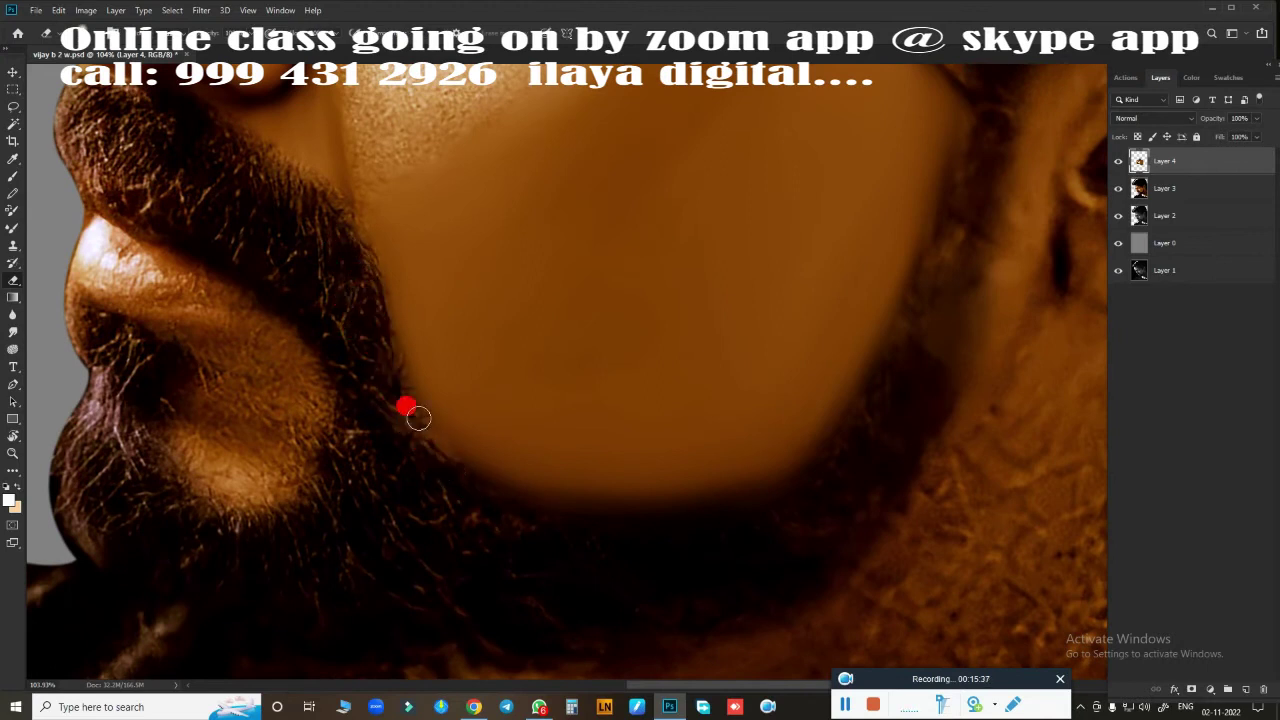
drag(550, 498, 752, 486)
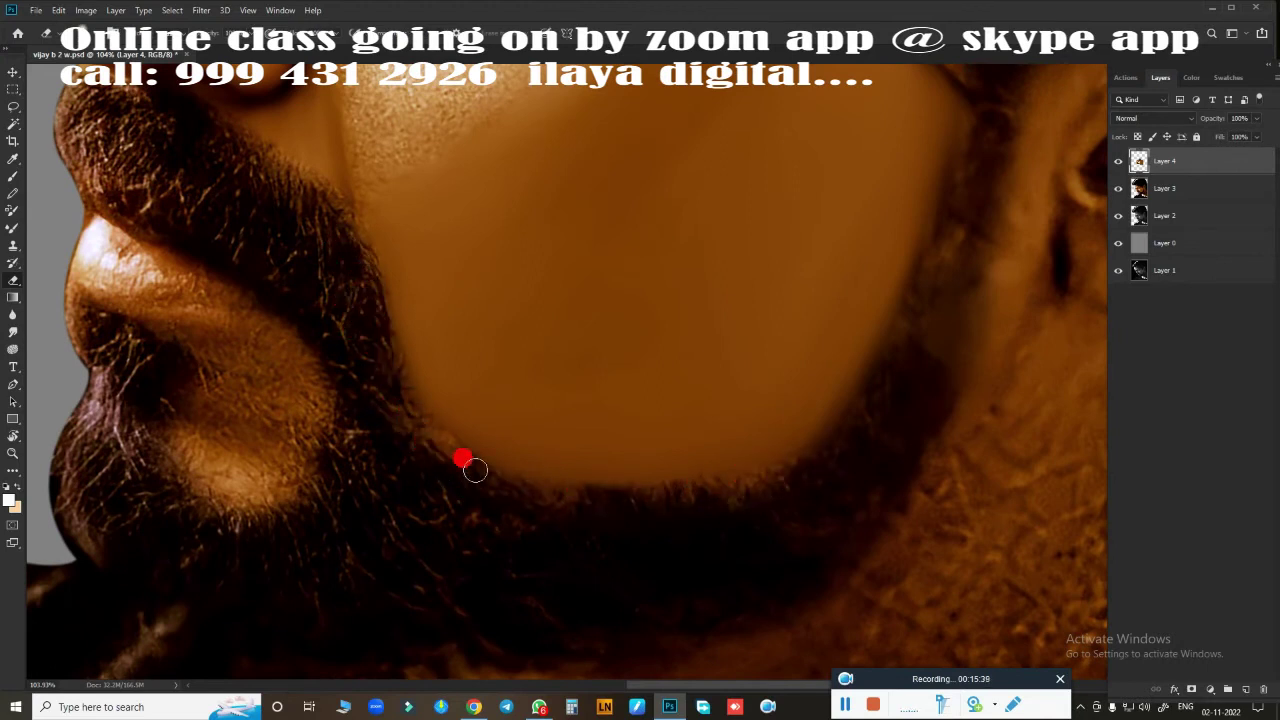
drag(475, 470, 797, 479)
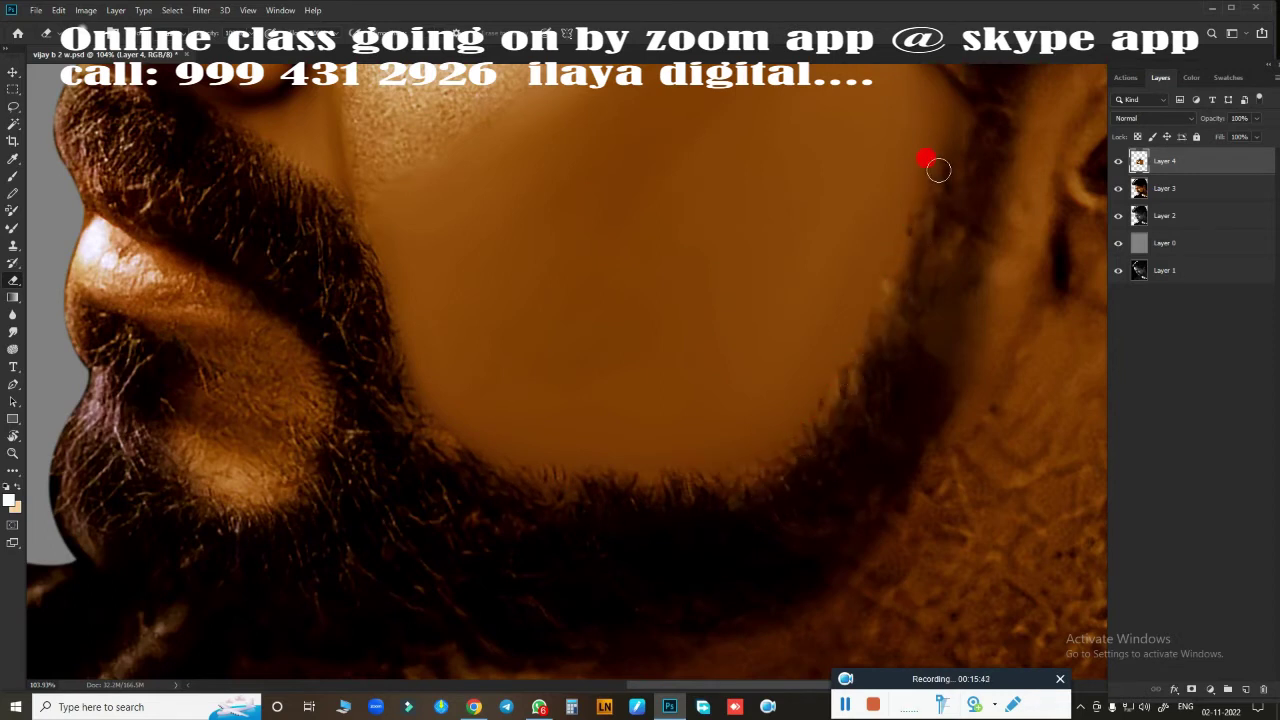
drag(734, 386, 823, 586)
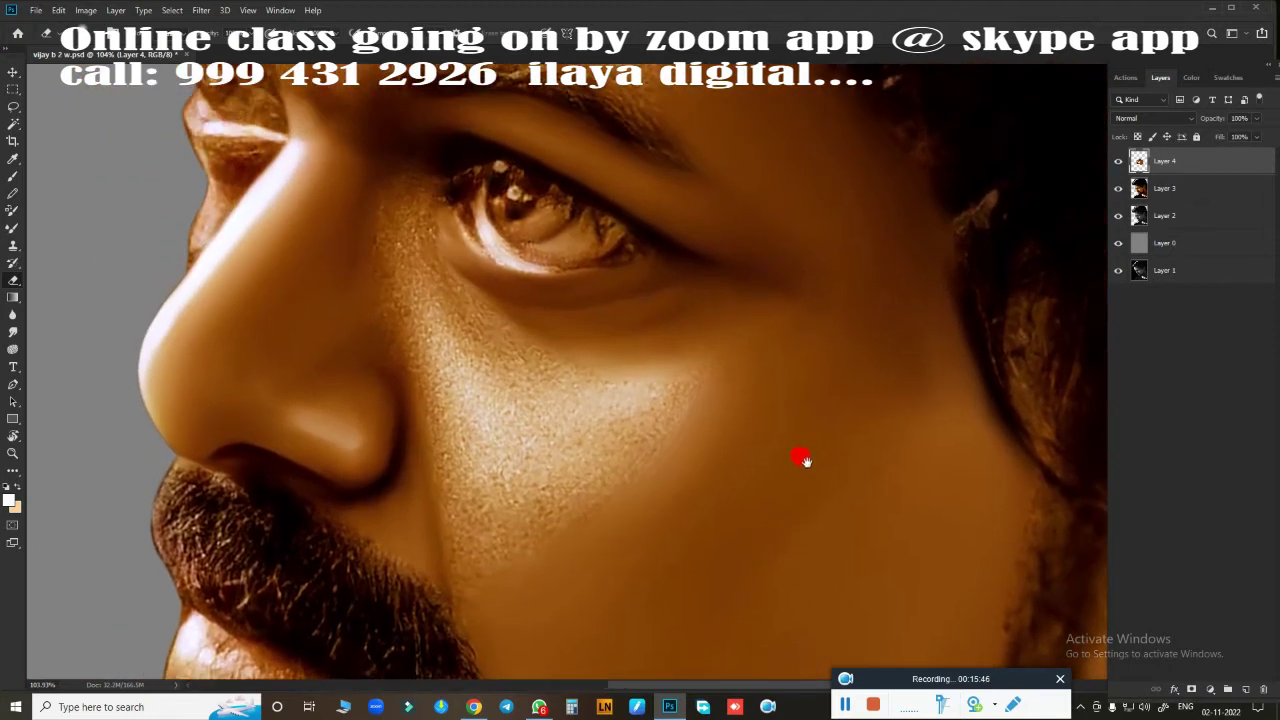
mouse_move(806, 461)
mouse_down()
mouse_move(796, 466)
mouse_move(883, 316)
mouse_move(820, 238)
mouse_move(677, 532)
mouse_up()
key(bracketleft)
key(bracketleft)
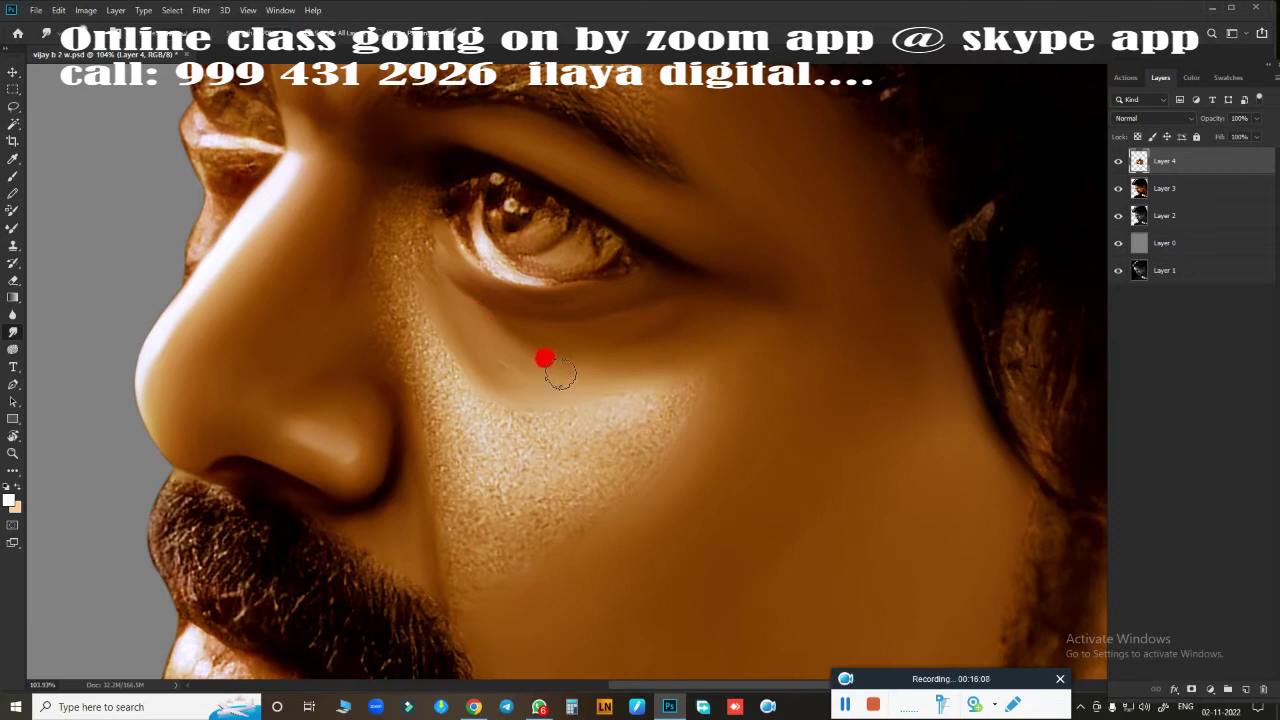
- Smudge the skin under the eye and along the nose bridge toward the inner corner
mouse_move(500, 360)
mouse_down()
mouse_move(466, 337)
mouse_move(526, 369)
mouse_move(586, 366)
mouse_move(577, 353)
mouse_move(587, 376)
mouse_up()
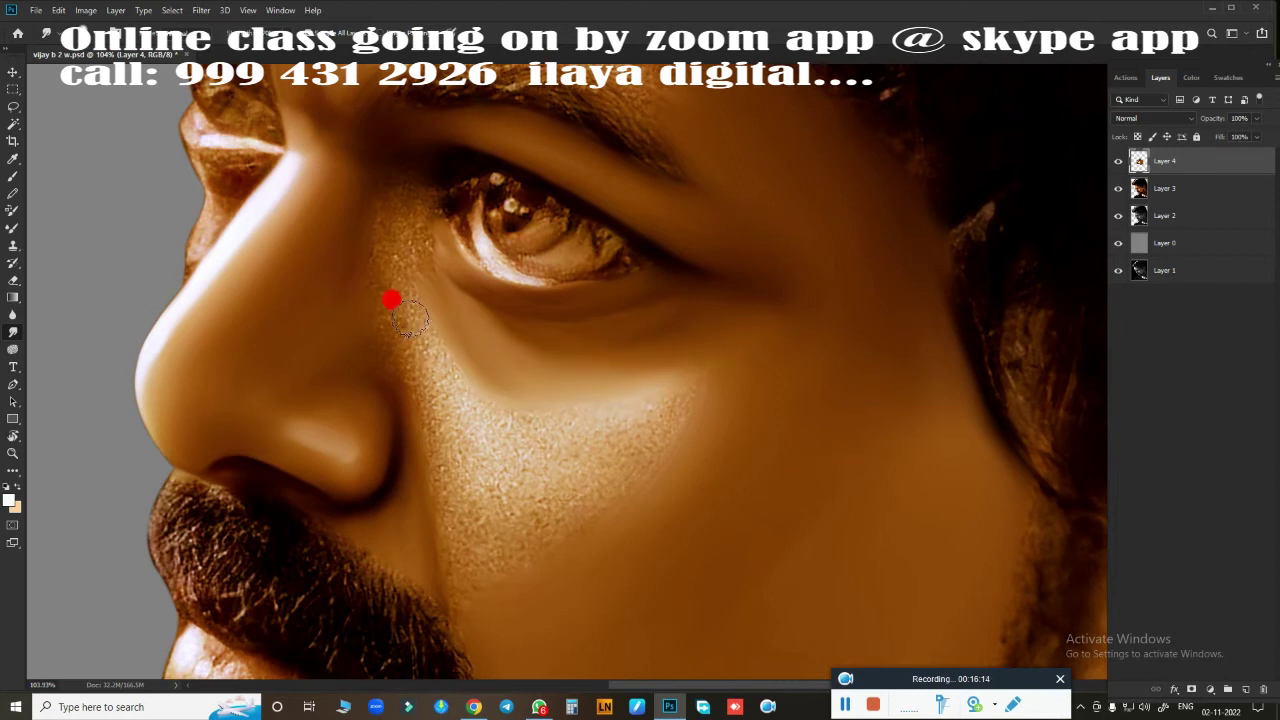
mouse_move(393, 221)
mouse_down()
mouse_move(391, 180)
mouse_move(377, 199)
mouse_move(417, 177)
mouse_move(420, 201)
mouse_up()
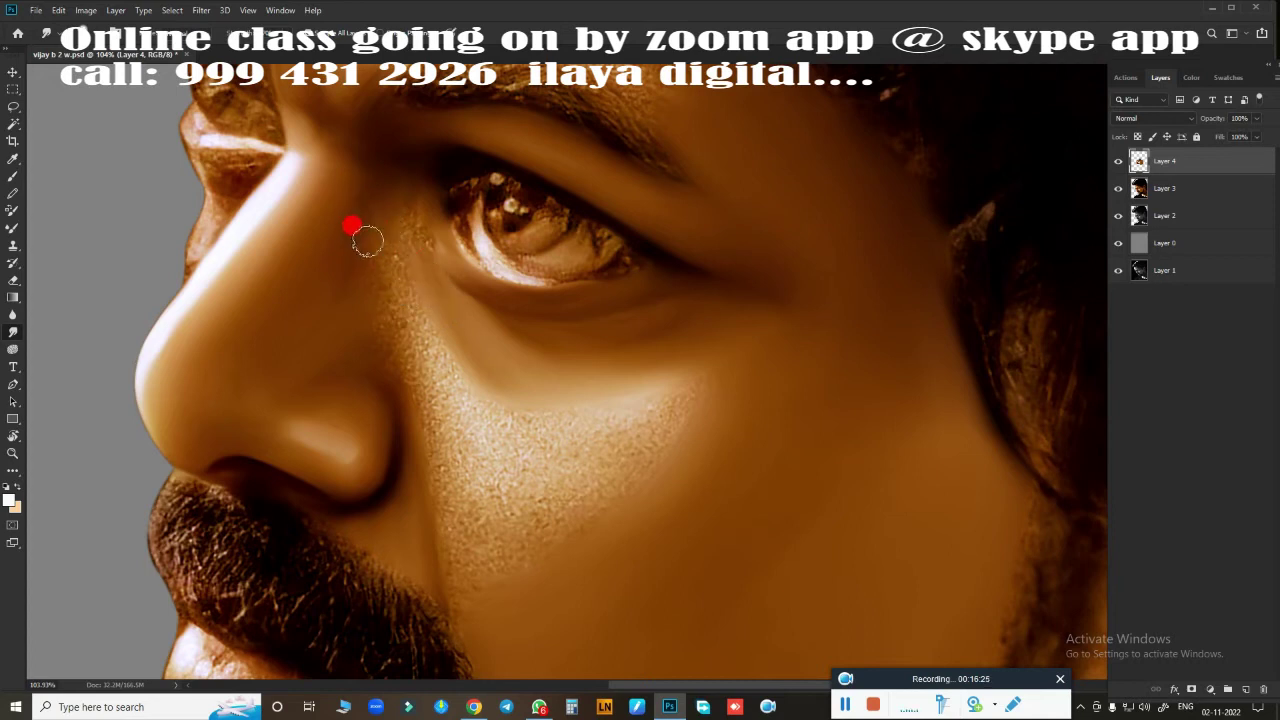
mouse_move(399, 199)
mouse_down()
mouse_move(346, 277)
mouse_move(357, 248)
mouse_move(391, 252)
mouse_up()
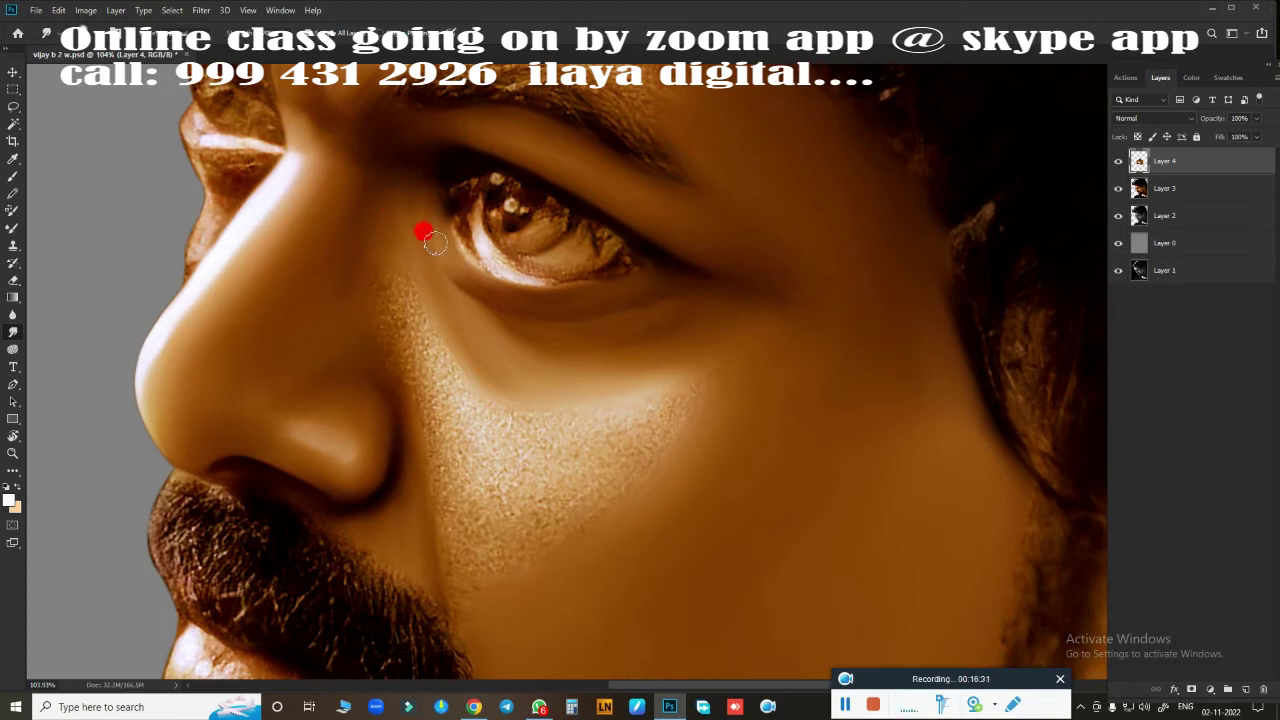
drag(447, 261, 426, 206)
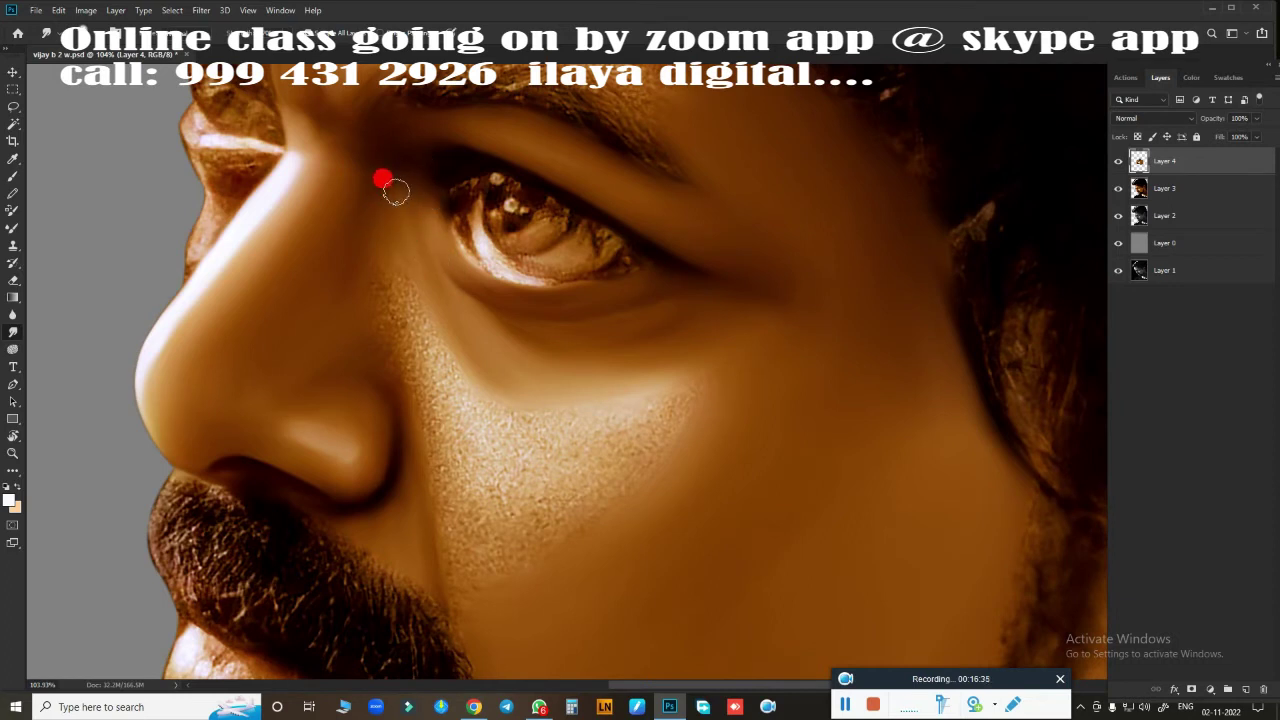
drag(396, 192, 372, 218)
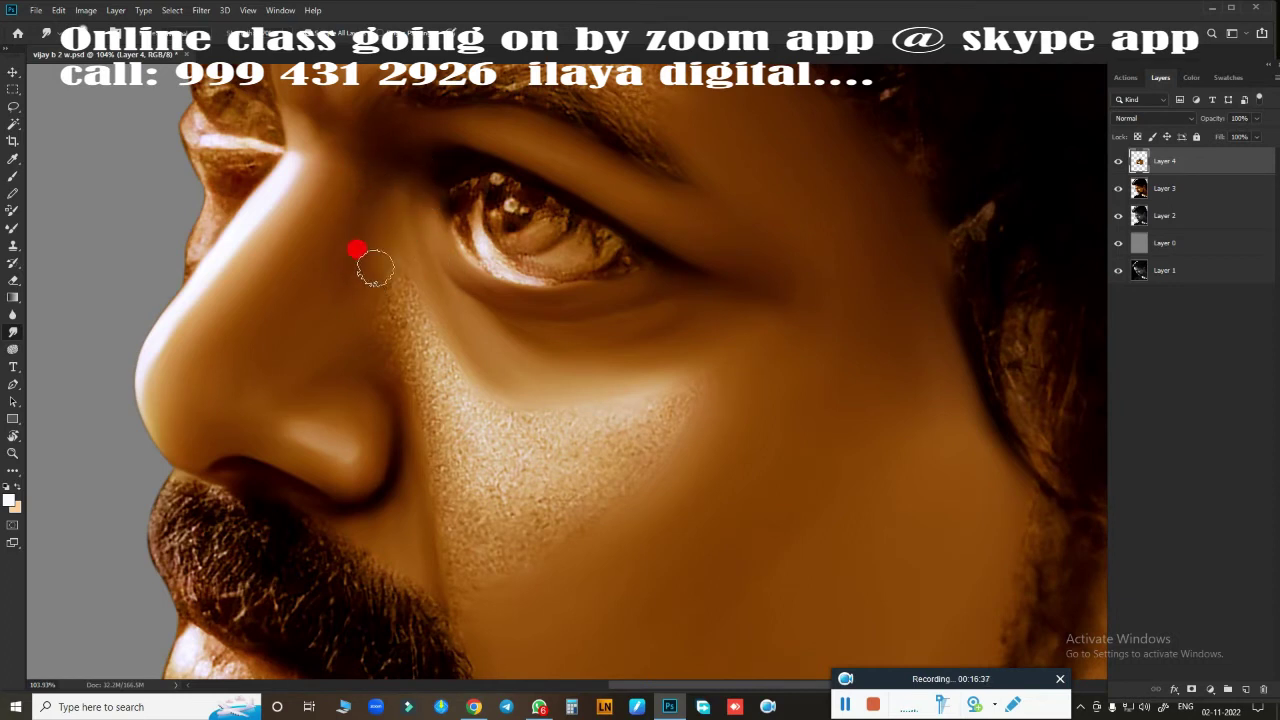
drag(375, 267, 359, 278)
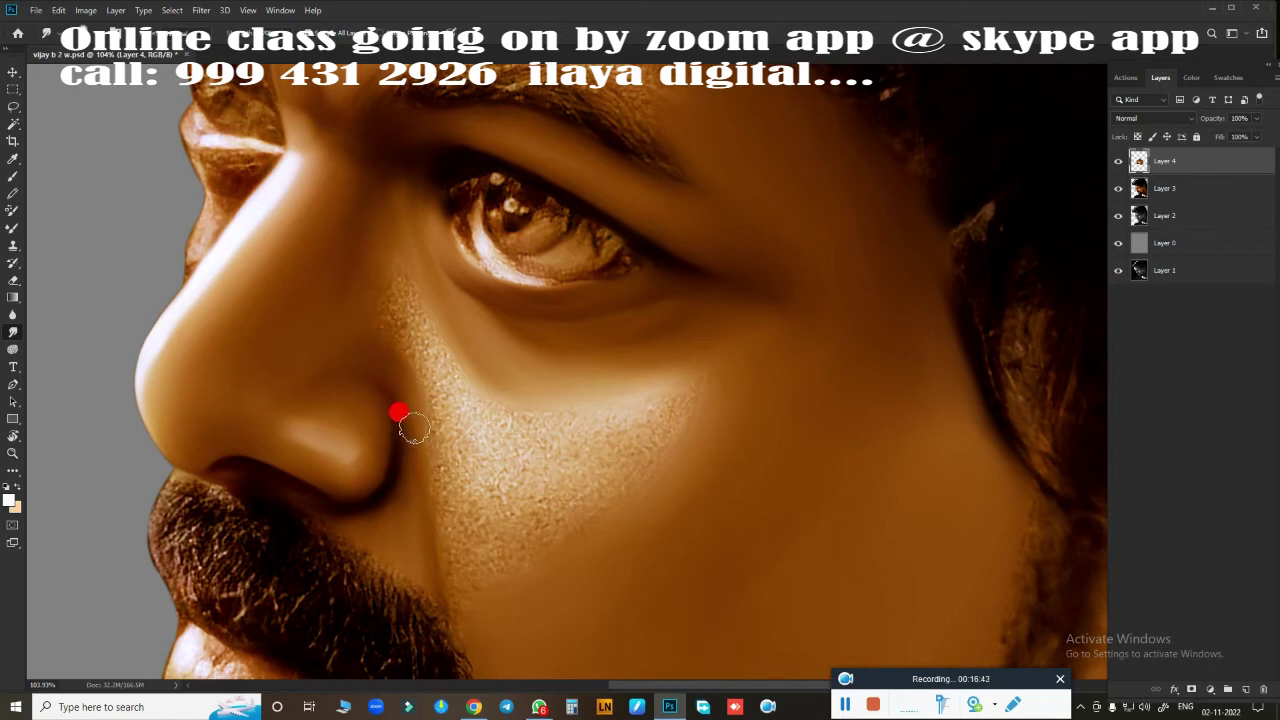
- Blend away the grainy cheek patch beside the nose and nostril
mouse_move(428, 403)
mouse_down()
mouse_move(452, 505)
mouse_move(486, 466)
mouse_move(452, 461)
mouse_move(600, 423)
mouse_move(463, 494)
mouse_move(495, 516)
mouse_move(526, 509)
mouse_move(466, 534)
mouse_move(486, 554)
mouse_move(467, 569)
mouse_move(623, 483)
mouse_move(443, 386)
mouse_move(385, 313)
mouse_up()
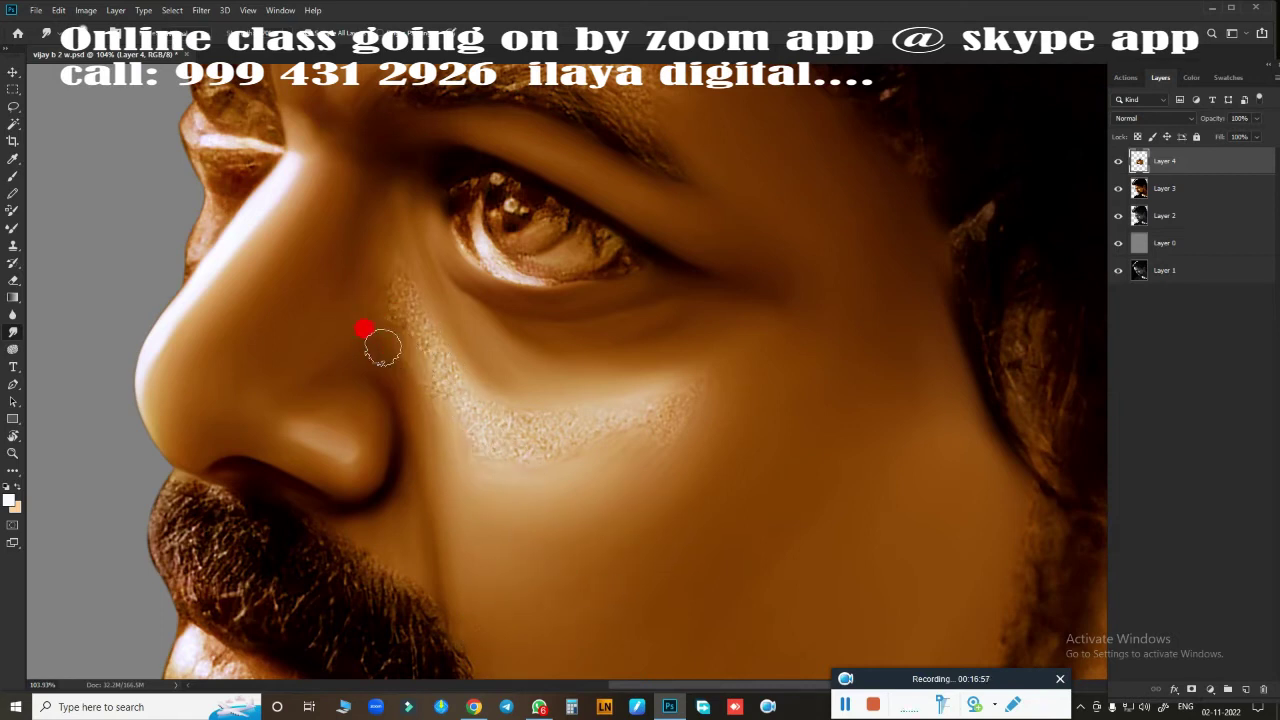
drag(422, 415, 426, 445)
drag(398, 286, 429, 354)
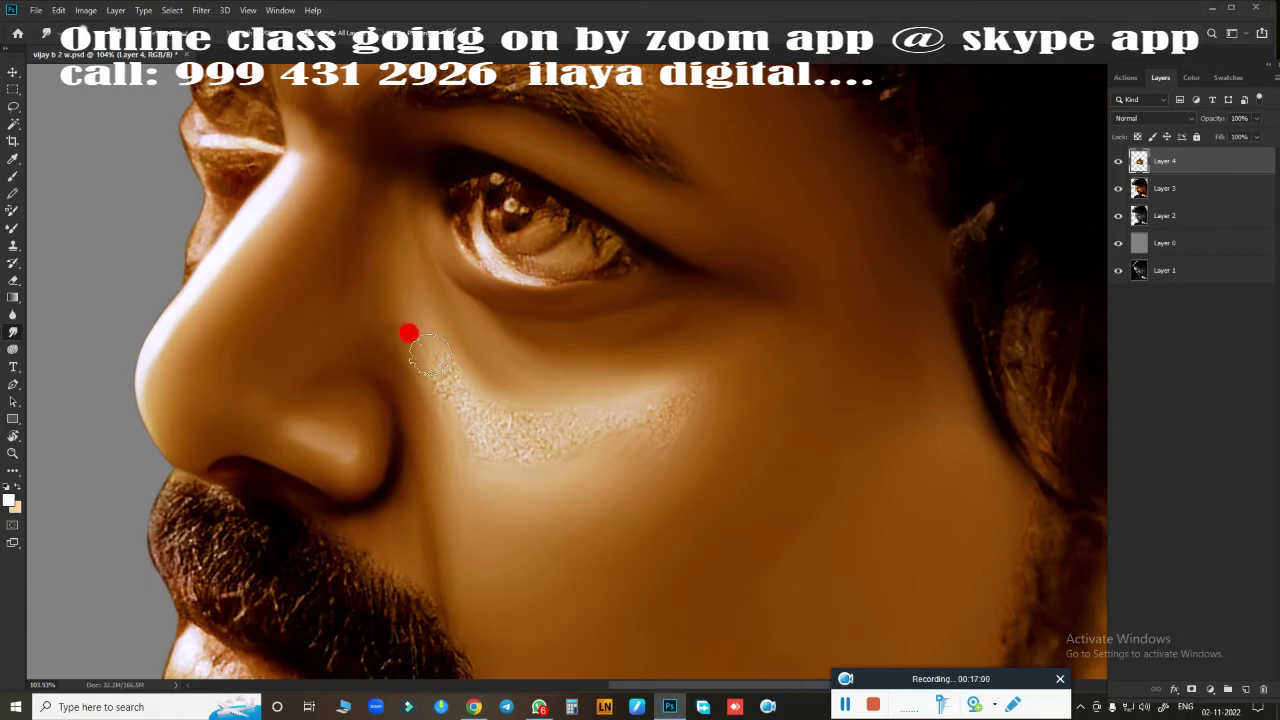
mouse_move(371, 318)
mouse_down()
mouse_move(402, 327)
mouse_move(442, 372)
mouse_move(417, 320)
mouse_move(461, 403)
mouse_move(415, 337)
mouse_move(446, 408)
mouse_move(443, 386)
mouse_move(466, 403)
mouse_move(626, 376)
mouse_move(531, 406)
mouse_move(677, 351)
mouse_move(524, 408)
mouse_move(446, 414)
mouse_move(551, 429)
mouse_move(514, 426)
mouse_move(612, 395)
mouse_move(617, 417)
mouse_move(677, 329)
mouse_move(411, 351)
mouse_move(471, 389)
mouse_move(500, 393)
mouse_move(376, 282)
mouse_up()
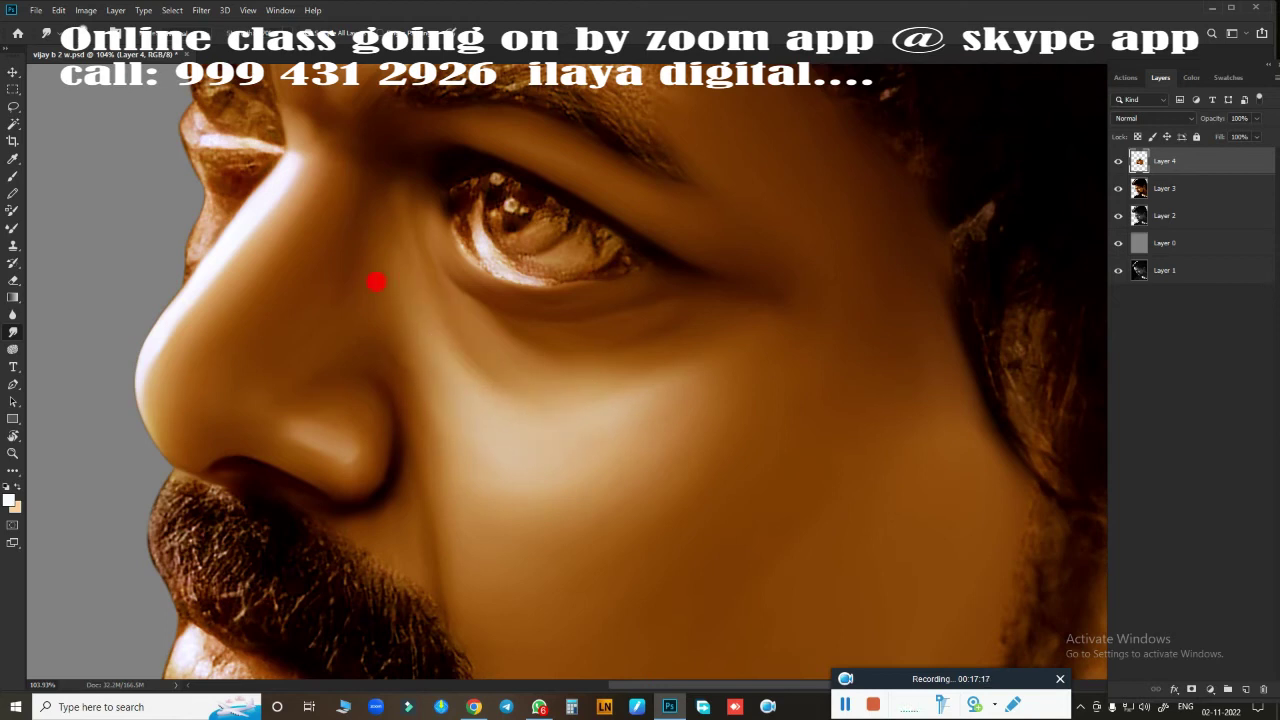
mouse_move(428, 405)
mouse_down()
mouse_move(455, 449)
mouse_move(523, 457)
mouse_move(440, 434)
mouse_move(549, 400)
mouse_move(623, 343)
mouse_move(489, 457)
mouse_move(443, 431)
mouse_move(546, 377)
mouse_move(929, 523)
mouse_move(486, 403)
mouse_move(417, 309)
mouse_move(523, 380)
mouse_move(566, 378)
mouse_up()
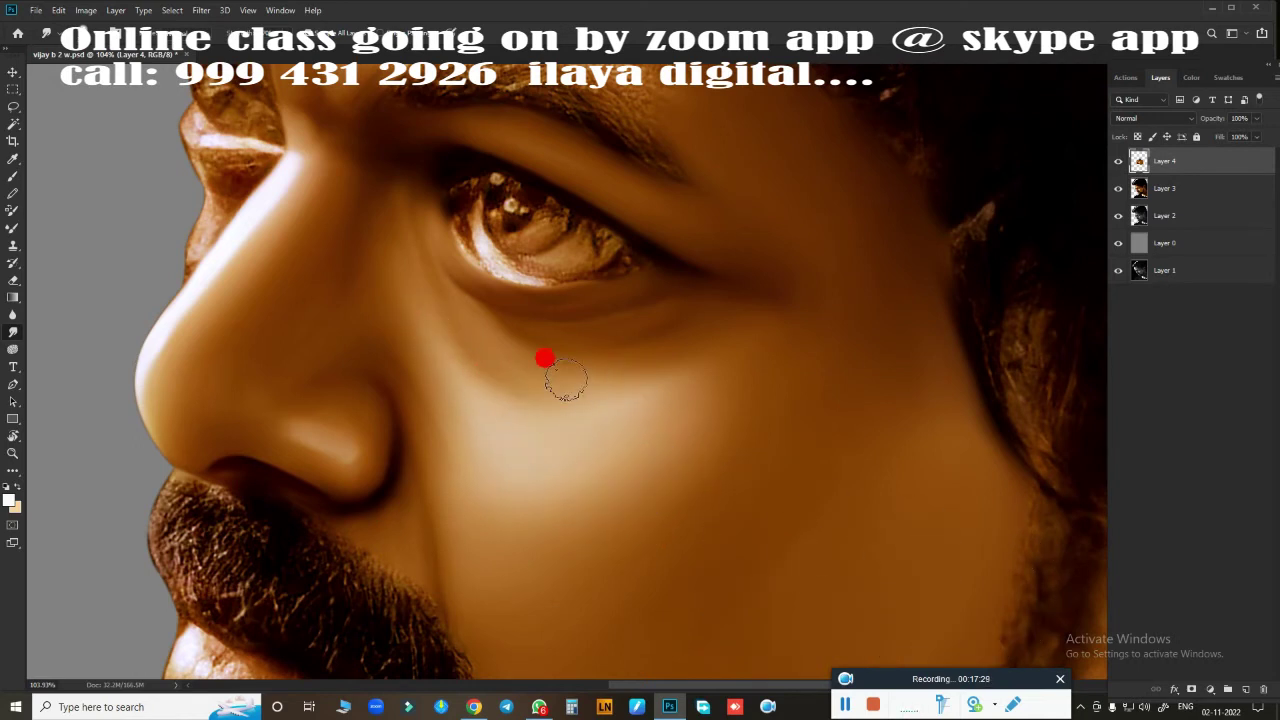
mouse_move(661, 353)
mouse_down()
mouse_move(666, 380)
mouse_move(394, 351)
mouse_move(437, 551)
mouse_move(358, 403)
mouse_up()
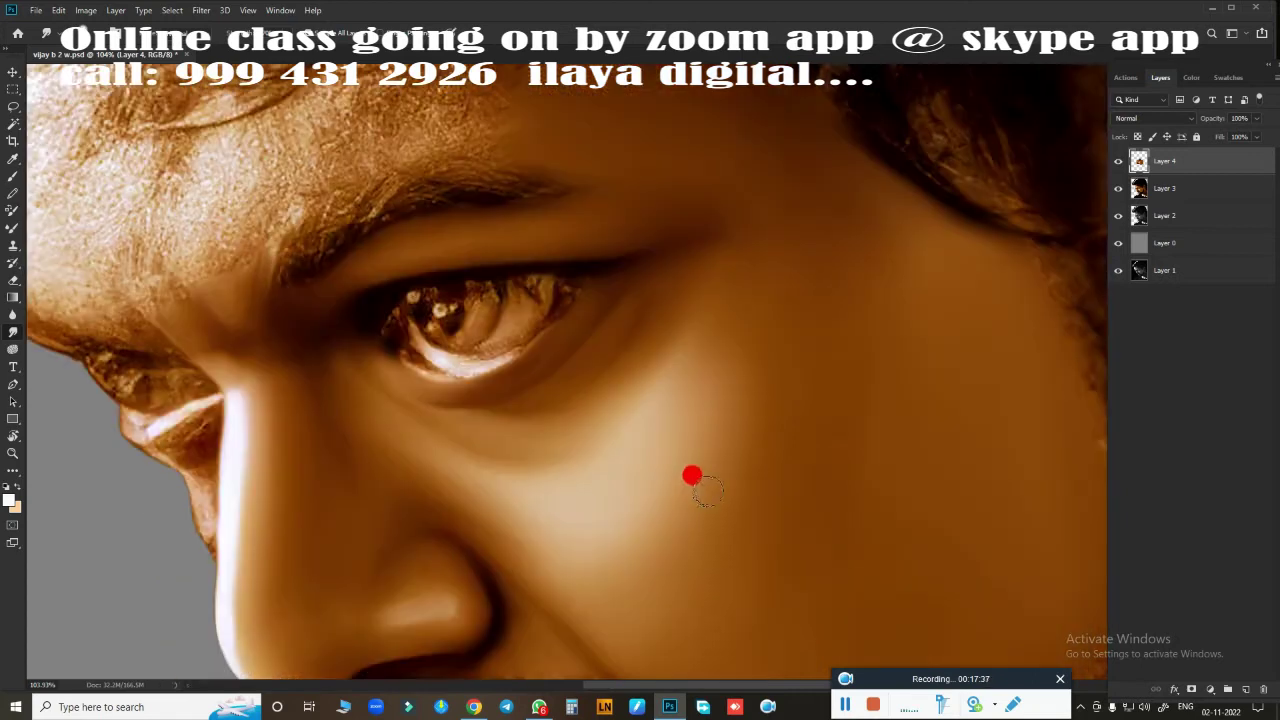
- Review the smoothed face zoomed out, choose the Elliptical Marquee Tool, then bring up YouTube Studio
mouse_move(719, 455)
mouse_down()
mouse_move(671, 477)
mouse_move(712, 512)
mouse_move(649, 514)
mouse_move(614, 537)
mouse_move(700, 529)
mouse_move(719, 399)
mouse_move(691, 580)
mouse_move(729, 623)
mouse_move(634, 460)
mouse_move(583, 485)
mouse_move(597, 500)
mouse_move(520, 420)
mouse_move(690, 408)
mouse_up()
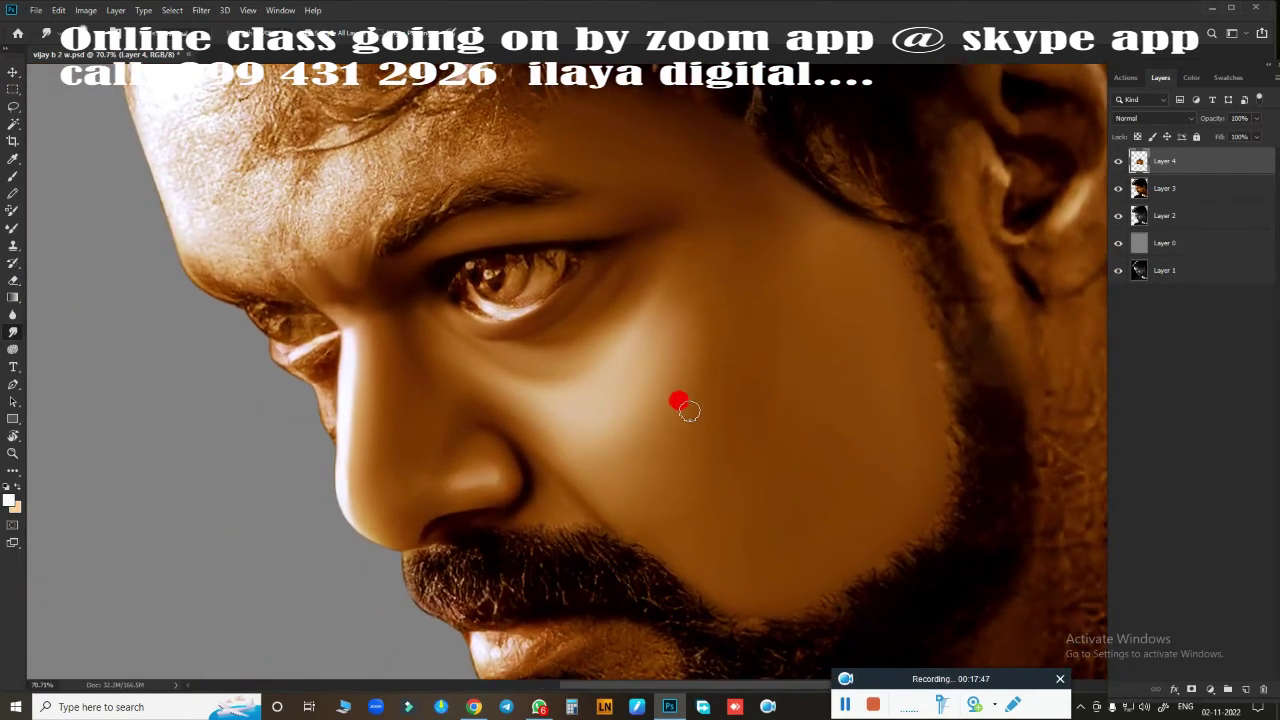
mouse_move(553, 369)
mouse_down()
mouse_move(589, 394)
mouse_move(589, 491)
mouse_move(611, 494)
mouse_move(543, 514)
mouse_move(611, 523)
mouse_move(582, 528)
mouse_move(571, 523)
mouse_move(632, 522)
mouse_move(520, 539)
mouse_move(631, 517)
mouse_move(631, 460)
mouse_move(757, 490)
mouse_up()
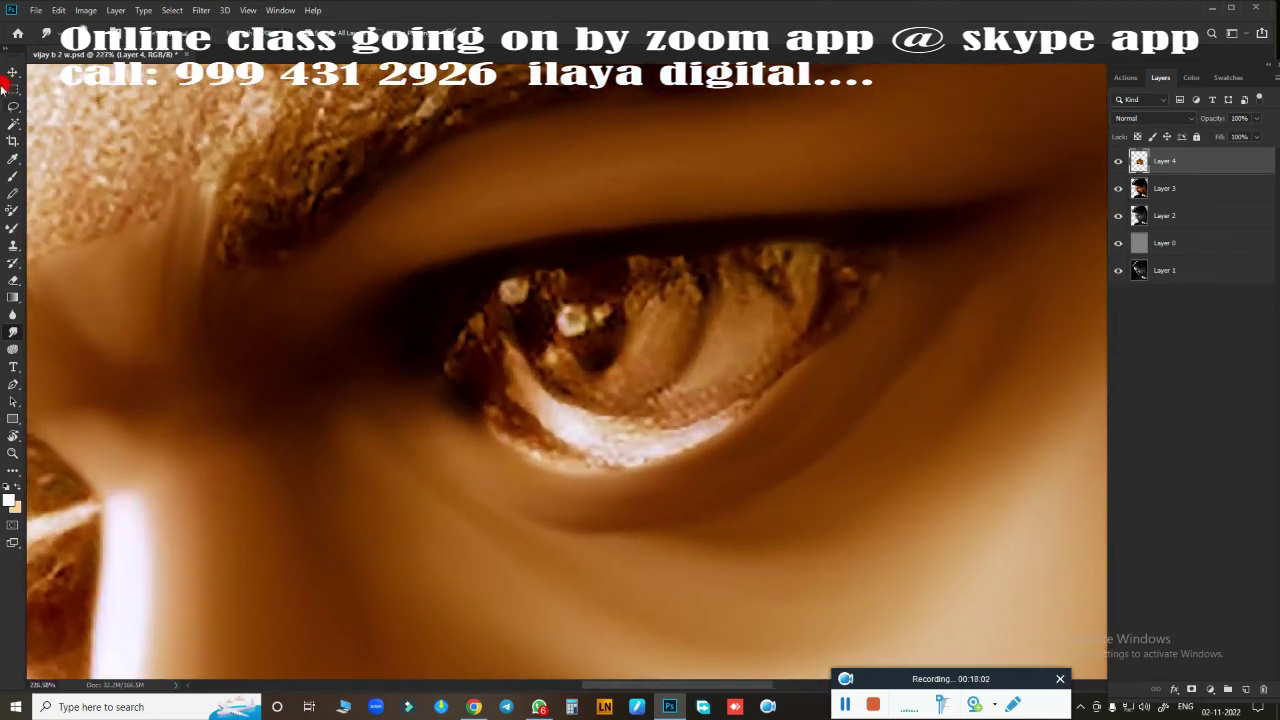
drag(10, 88, 60, 107)
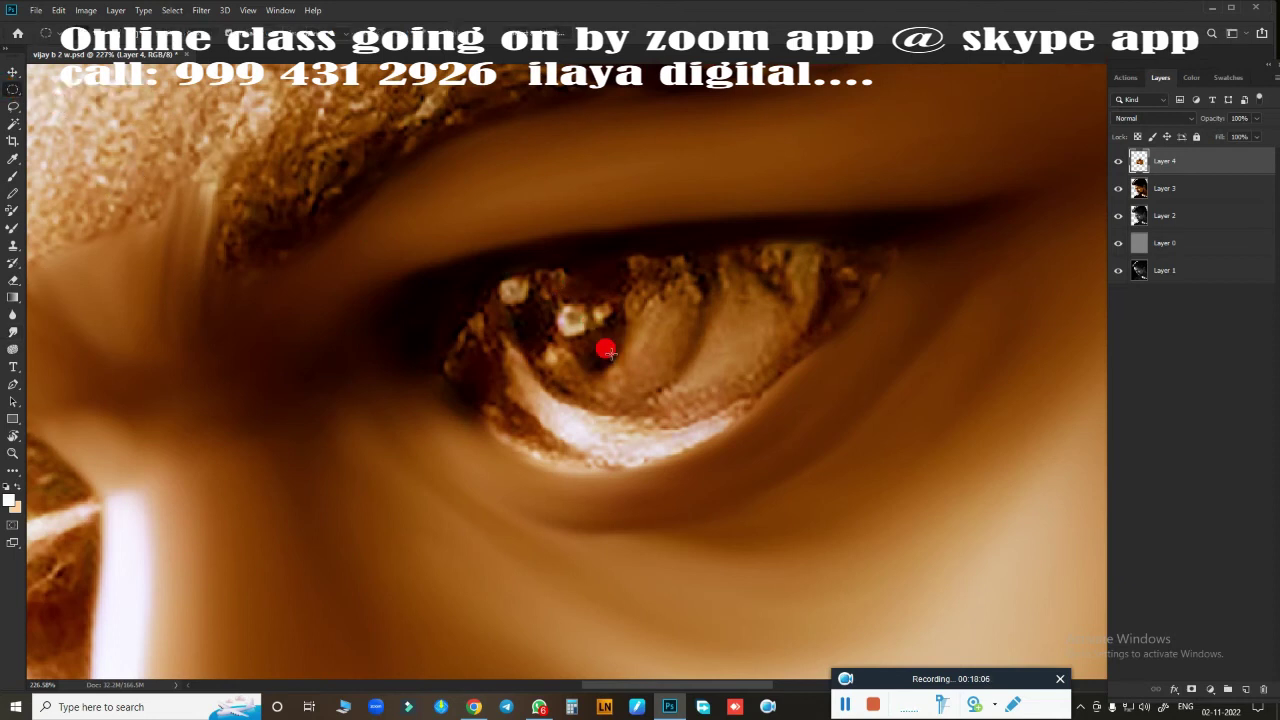
click(476, 707)
- Glance at YouTube Studio's Content page, then return to the Photoshop portrait
click(80, 313)
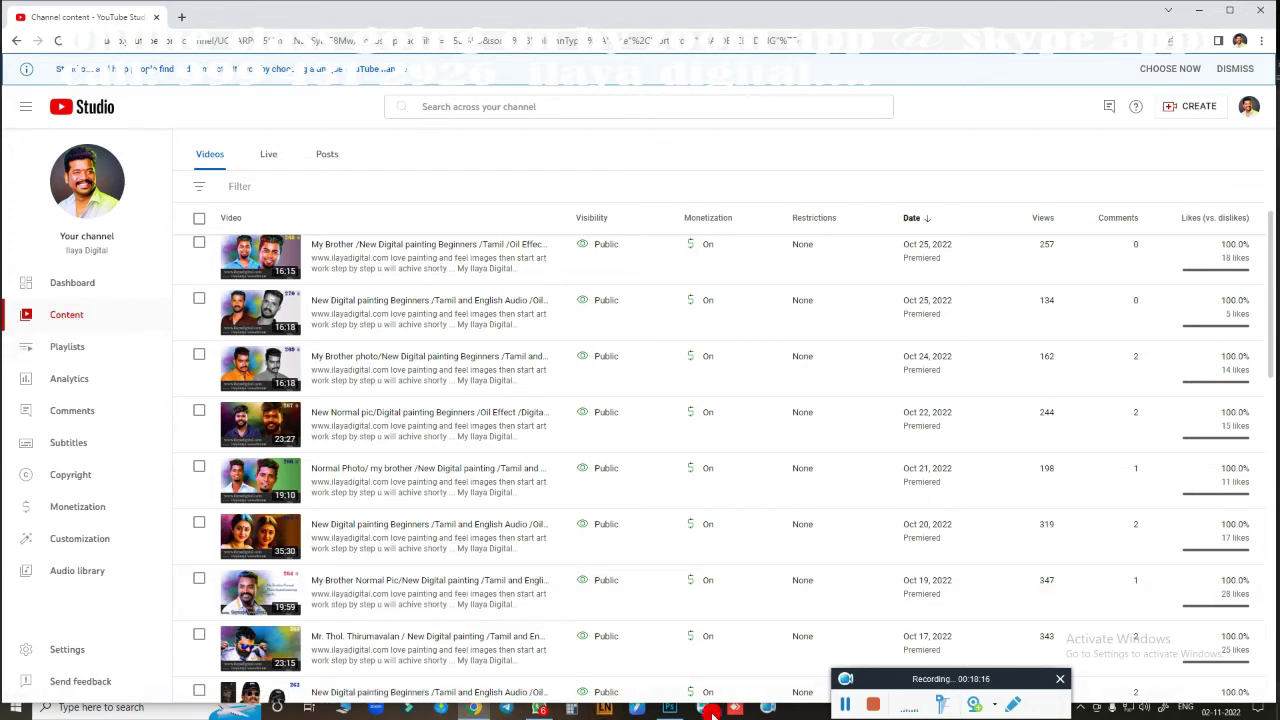
key(alt+Tab)
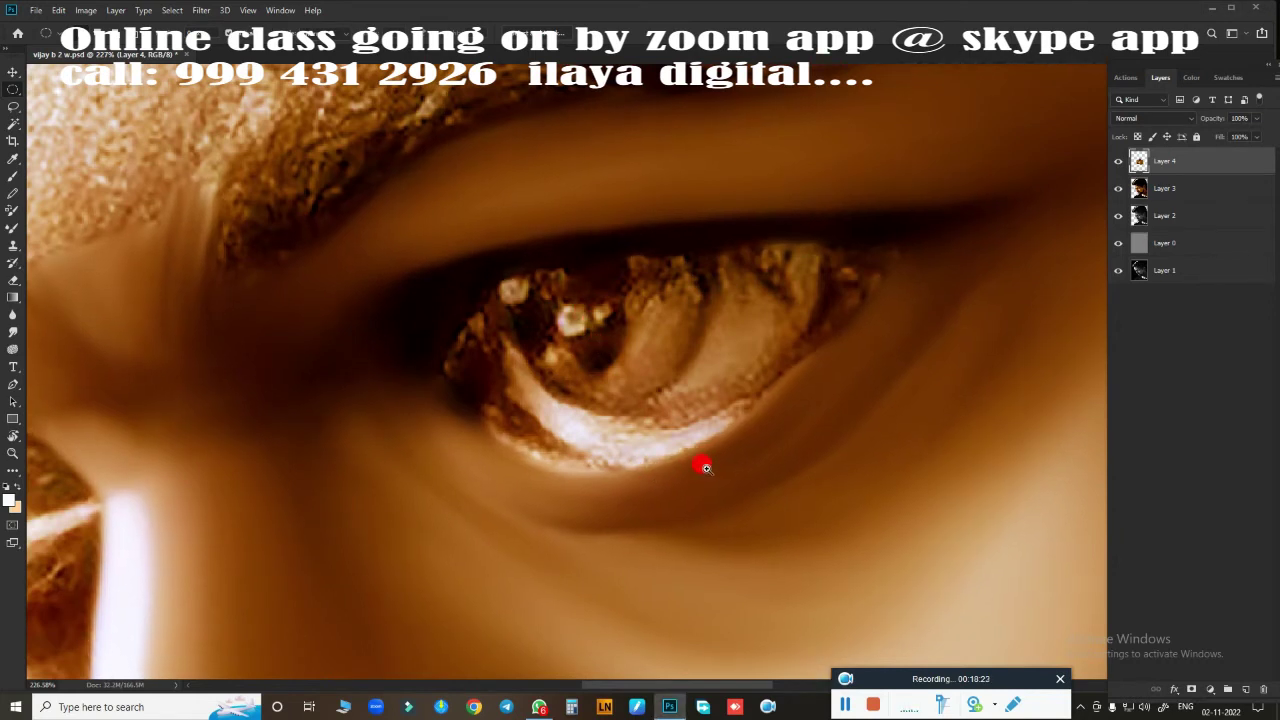
- Zoom in on the hairline and smudge the face edge and skin beneath the hair strands
scroll(684, 487, down, 2)
scroll(684, 487, down, 2)
scroll(684, 487, up, 3)
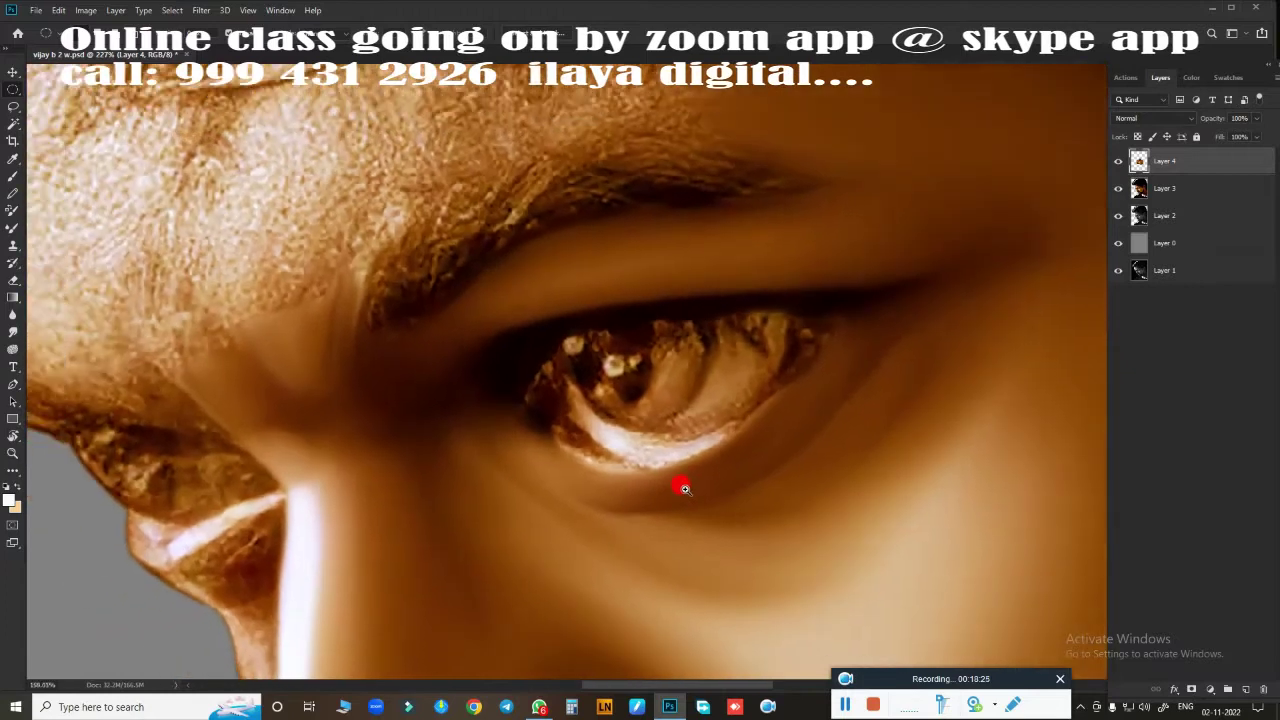
scroll(646, 503, down, 3)
scroll(580, 462, up, 1)
scroll(525, 407, up, 2)
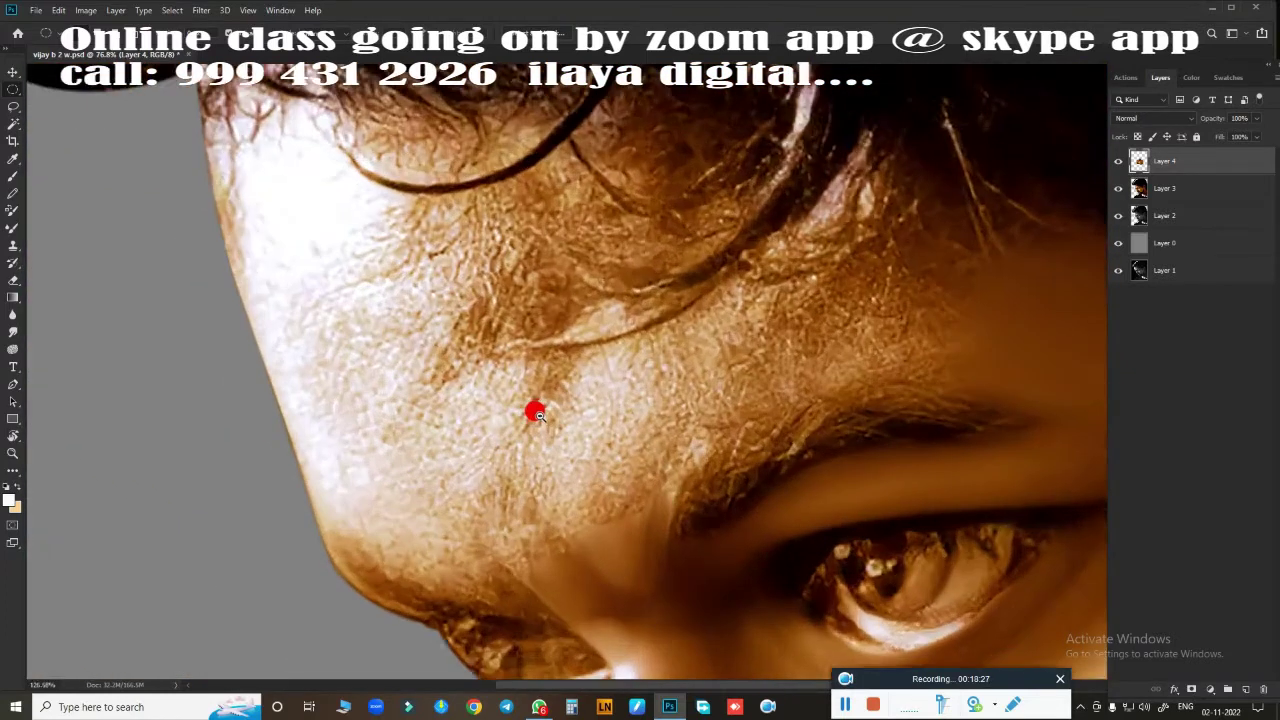
scroll(540, 406, up, 2)
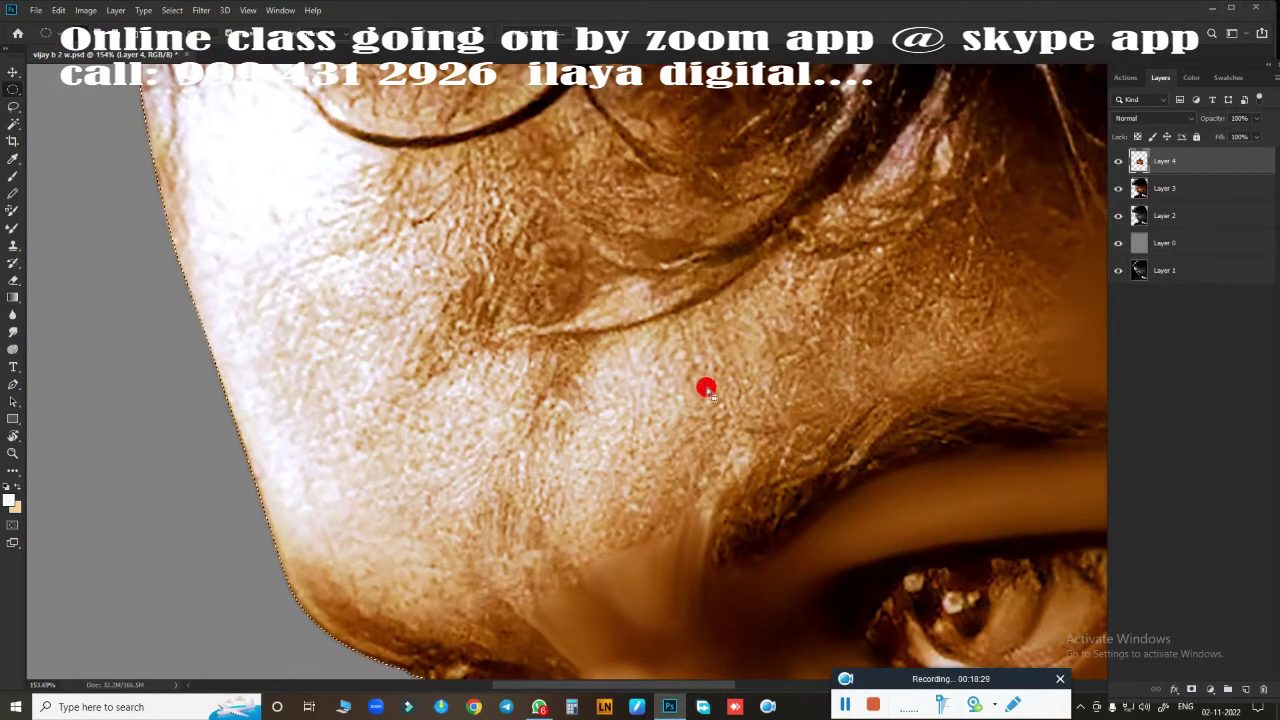
scroll(563, 531, down, 1)
scroll(566, 511, down, 1)
scroll(541, 516, down, 1)
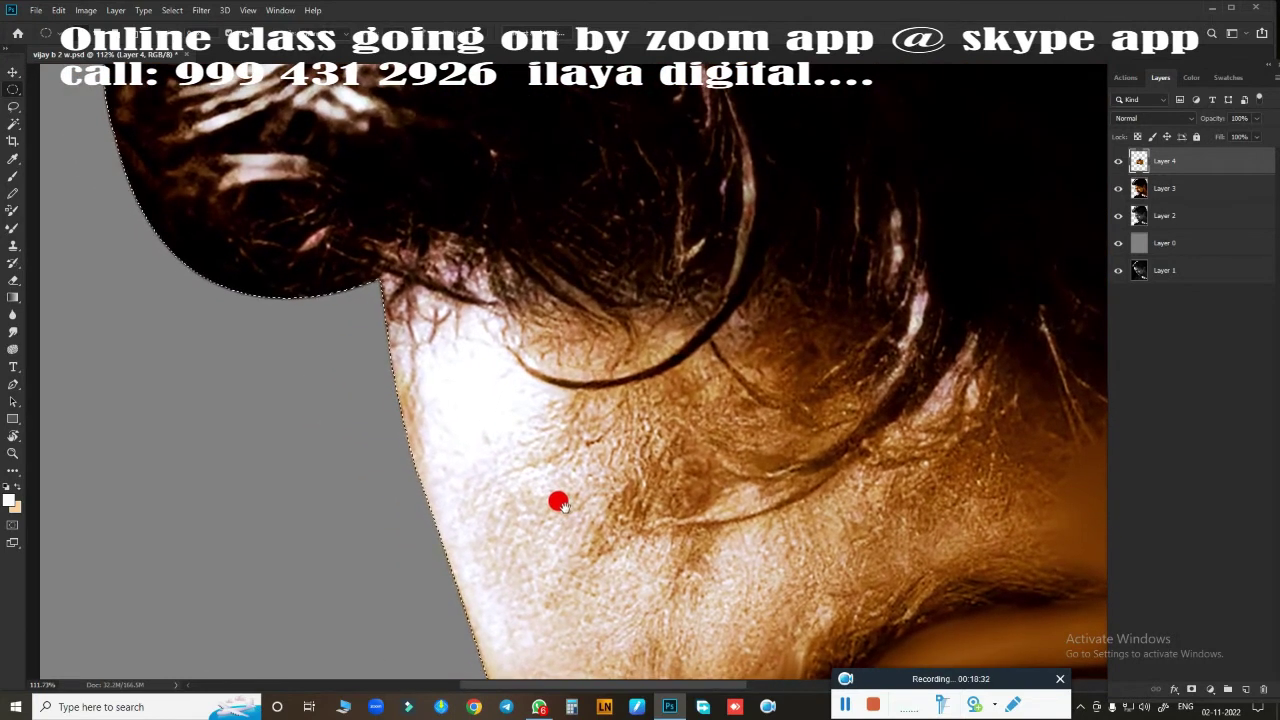
mouse_move(557, 503)
mouse_down()
mouse_move(489, 323)
mouse_move(478, 510)
mouse_move(345, 457)
mouse_move(341, 420)
mouse_up()
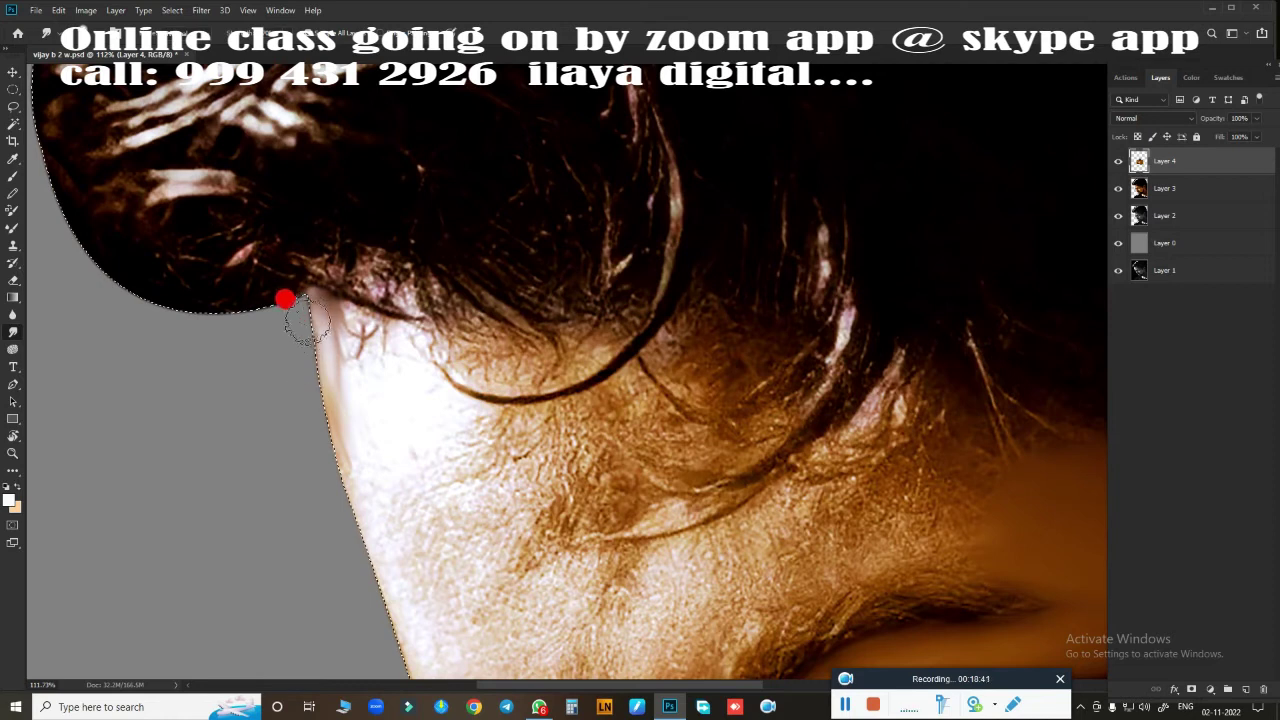
mouse_move(287, 367)
mouse_down()
mouse_move(335, 318)
mouse_move(278, 293)
mouse_up()
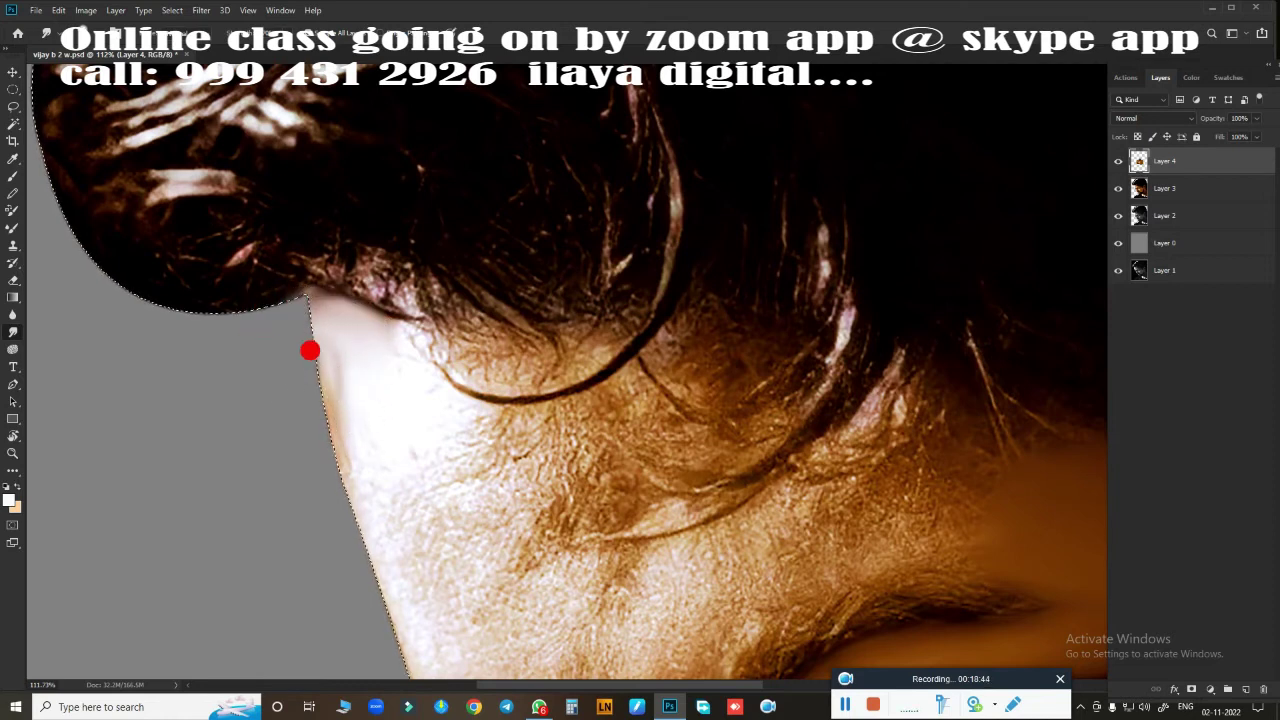
mouse_move(348, 385)
mouse_down()
mouse_move(420, 415)
mouse_move(446, 360)
mouse_move(474, 340)
mouse_move(414, 337)
mouse_move(494, 368)
mouse_move(606, 342)
mouse_move(483, 388)
mouse_move(420, 351)
mouse_move(456, 473)
mouse_move(449, 426)
mouse_move(483, 434)
mouse_move(437, 466)
mouse_move(434, 423)
mouse_move(362, 453)
mouse_move(512, 470)
mouse_move(575, 410)
mouse_move(546, 428)
mouse_move(665, 368)
mouse_move(614, 357)
mouse_move(551, 406)
mouse_move(643, 374)
mouse_move(634, 406)
mouse_move(744, 370)
mouse_move(700, 360)
mouse_move(711, 249)
mouse_move(669, 280)
mouse_move(606, 443)
mouse_move(500, 274)
mouse_up()
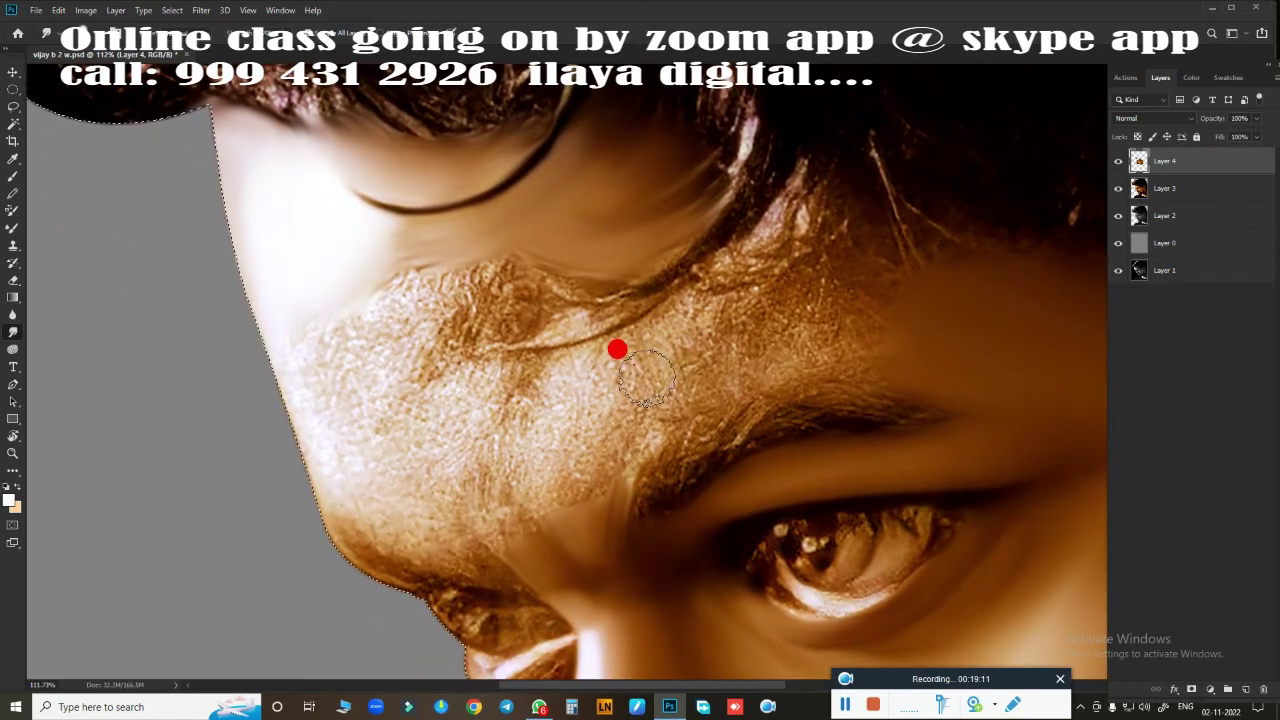
- Smudge the rough skin under the hair strand and along the brow crease smooth
drag(647, 377, 658, 333)
drag(580, 336, 562, 323)
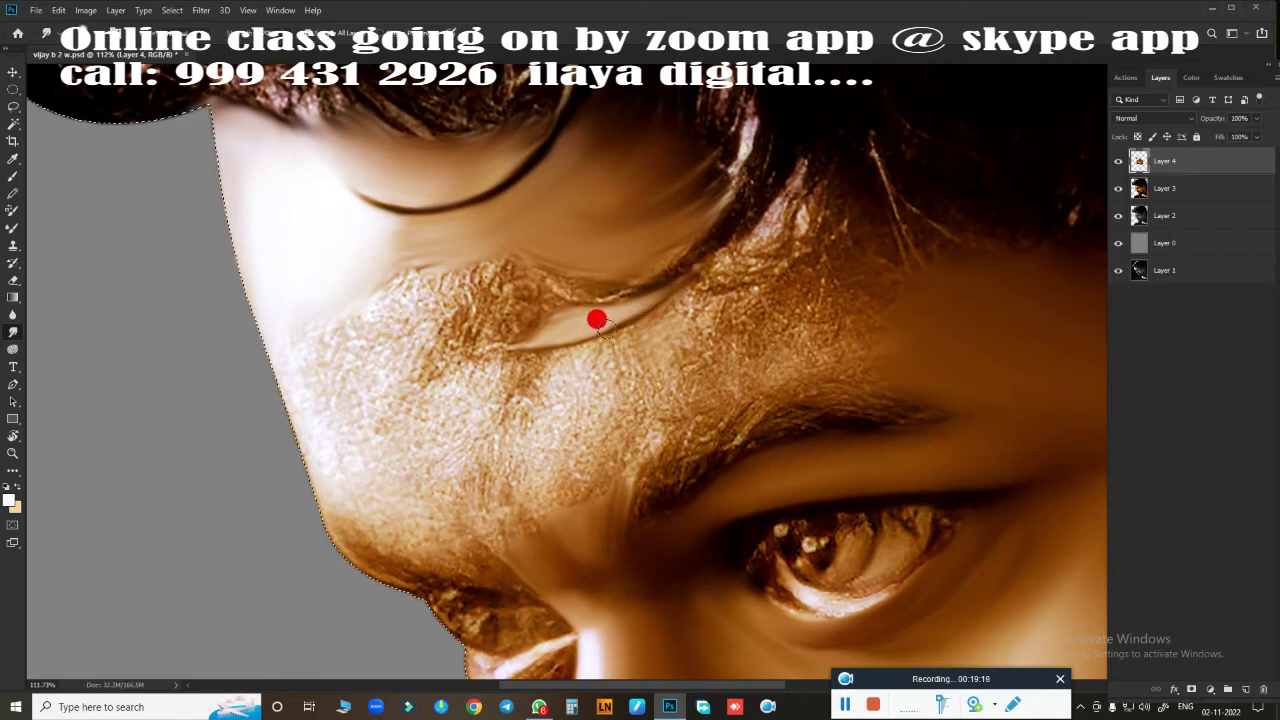
mouse_move(622, 316)
mouse_down()
mouse_move(446, 297)
mouse_move(491, 257)
mouse_move(518, 320)
mouse_move(483, 310)
mouse_move(452, 340)
mouse_up()
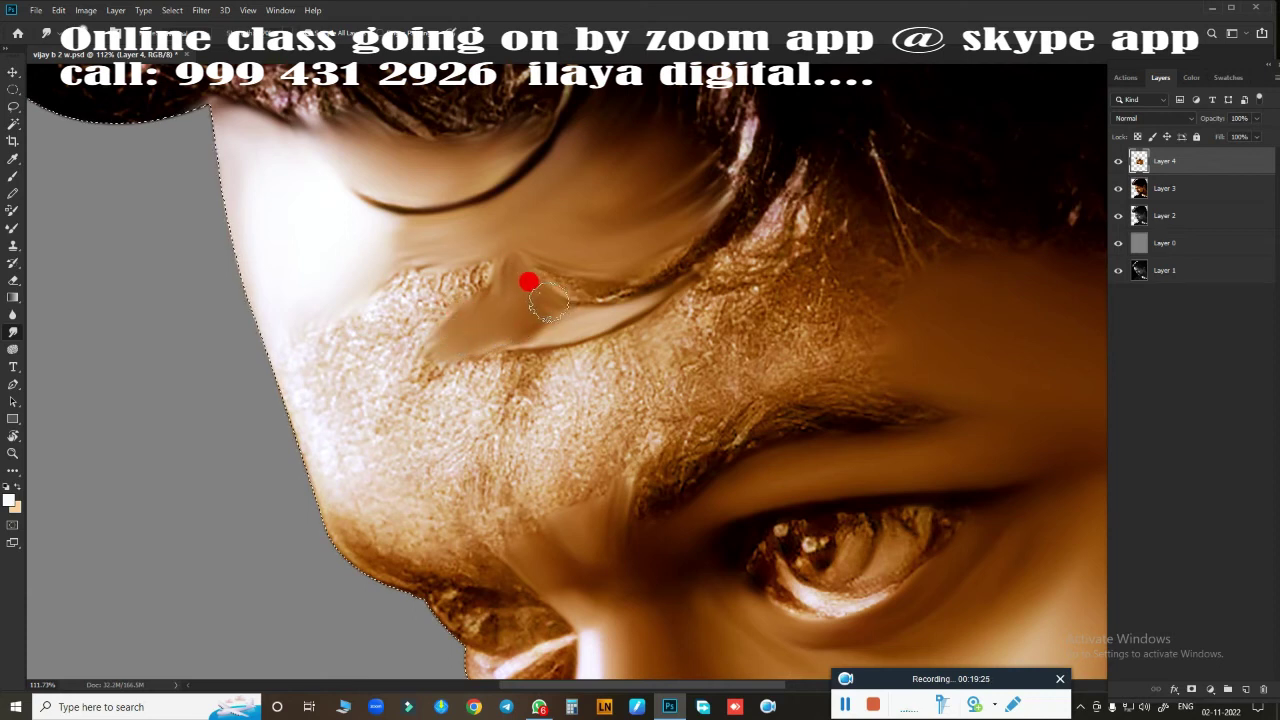
drag(472, 347, 544, 263)
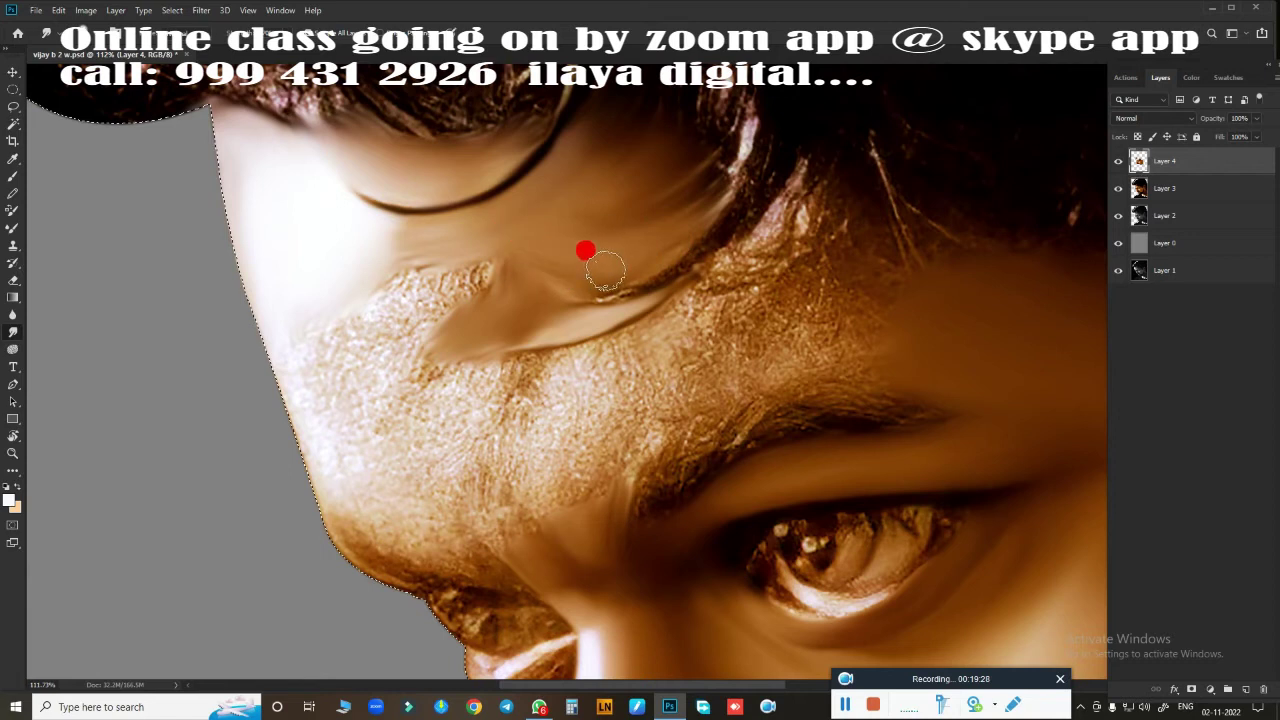
mouse_move(526, 257)
mouse_down()
mouse_move(403, 310)
mouse_move(429, 286)
mouse_move(477, 278)
mouse_move(418, 242)
mouse_move(457, 251)
mouse_move(509, 301)
mouse_move(452, 347)
mouse_move(560, 265)
mouse_up()
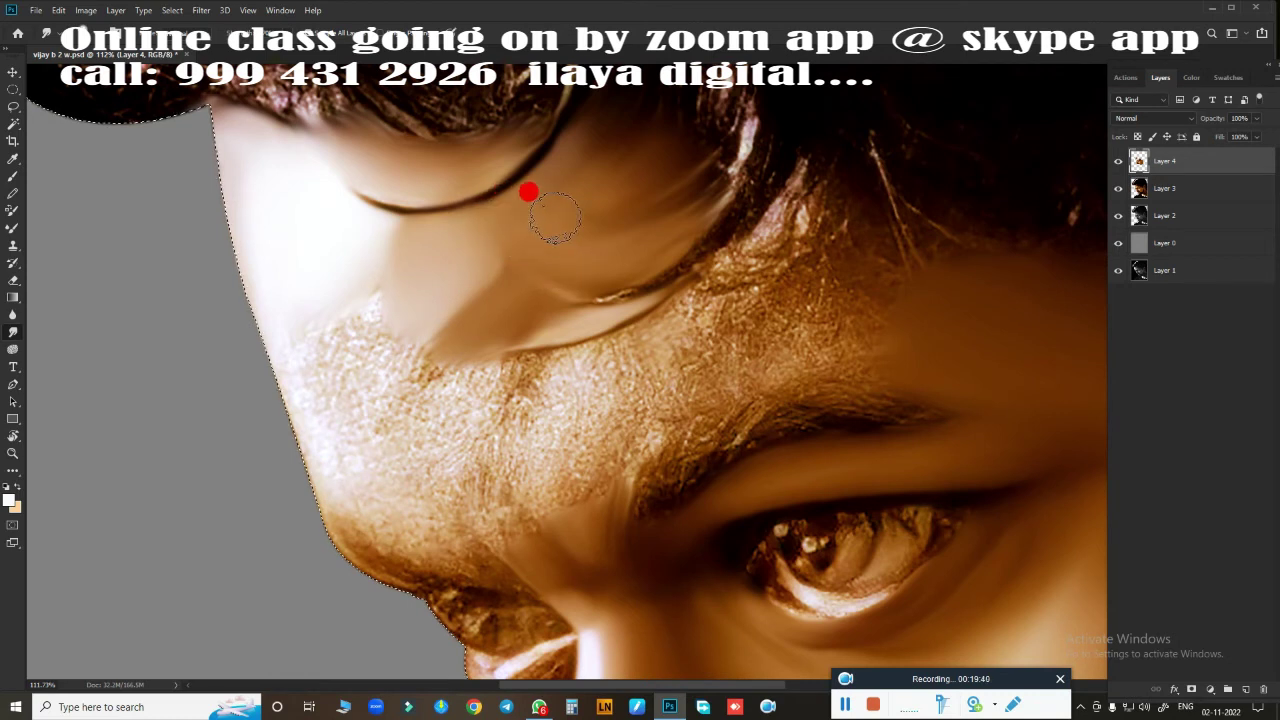
mouse_move(555, 217)
mouse_down()
mouse_move(600, 149)
mouse_move(638, 184)
mouse_move(594, 214)
mouse_move(557, 189)
mouse_move(597, 220)
mouse_move(661, 231)
mouse_move(509, 297)
mouse_move(479, 340)
mouse_move(371, 320)
mouse_move(329, 374)
mouse_move(297, 377)
mouse_move(260, 355)
mouse_move(223, 222)
mouse_move(200, 239)
mouse_move(229, 314)
mouse_move(320, 438)
mouse_move(304, 446)
mouse_move(339, 560)
mouse_move(353, 575)
mouse_move(377, 517)
mouse_move(340, 497)
mouse_move(485, 565)
mouse_up()
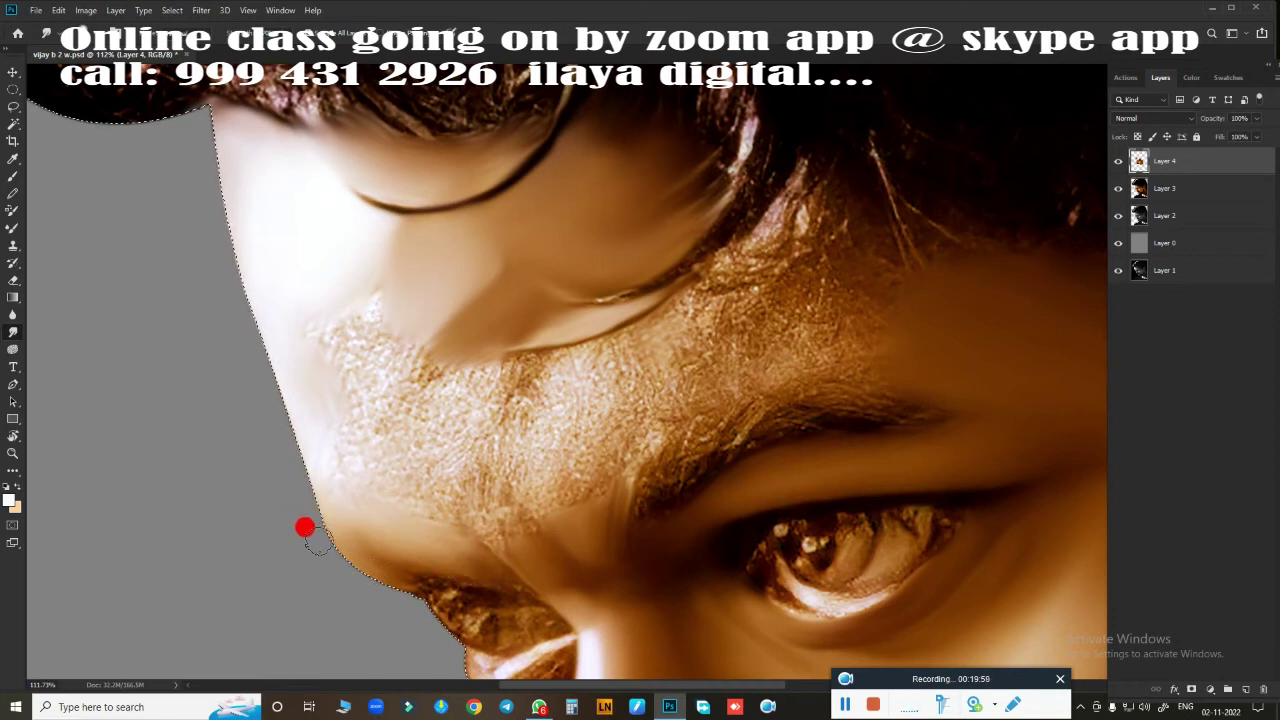
- Smudge the face's outer edge smooth and blend the skin across the brow crease
drag(318, 540, 426, 547)
mouse_move(529, 565)
mouse_down()
mouse_move(523, 531)
mouse_move(524, 543)
mouse_move(490, 522)
mouse_move(563, 526)
mouse_move(540, 483)
mouse_move(572, 516)
mouse_move(708, 393)
mouse_move(877, 354)
mouse_move(927, 247)
mouse_move(1021, 268)
mouse_move(900, 249)
mouse_move(886, 266)
mouse_move(874, 234)
mouse_move(825, 218)
mouse_move(707, 318)
mouse_move(696, 312)
mouse_move(730, 290)
mouse_move(786, 222)
mouse_move(695, 308)
mouse_move(786, 219)
mouse_move(820, 163)
mouse_move(700, 338)
mouse_move(814, 243)
mouse_move(789, 297)
mouse_move(857, 286)
mouse_move(871, 343)
mouse_move(894, 329)
mouse_move(812, 258)
mouse_move(857, 234)
mouse_move(809, 251)
mouse_move(770, 312)
mouse_move(820, 209)
mouse_move(894, 249)
mouse_move(872, 226)
mouse_move(809, 280)
mouse_move(543, 400)
mouse_move(545, 413)
mouse_move(573, 374)
mouse_move(670, 330)
mouse_move(623, 406)
mouse_move(580, 443)
mouse_move(737, 329)
mouse_move(488, 413)
mouse_move(440, 395)
mouse_move(515, 384)
mouse_move(523, 371)
mouse_move(489, 449)
mouse_move(338, 355)
mouse_move(380, 320)
mouse_move(366, 334)
mouse_move(414, 400)
mouse_move(346, 437)
mouse_move(423, 486)
mouse_move(469, 480)
mouse_move(414, 388)
mouse_move(418, 367)
mouse_move(414, 500)
mouse_move(543, 414)
mouse_move(506, 398)
mouse_move(617, 414)
mouse_move(500, 370)
mouse_move(514, 347)
mouse_move(619, 306)
mouse_move(486, 520)
mouse_move(471, 463)
mouse_move(540, 556)
mouse_move(480, 486)
mouse_move(414, 494)
mouse_move(306, 451)
mouse_move(473, 540)
mouse_up()
mouse_move(297, 495)
mouse_down()
mouse_move(483, 520)
mouse_move(426, 526)
mouse_move(543, 437)
mouse_move(531, 466)
mouse_move(551, 431)
mouse_move(594, 477)
mouse_up()
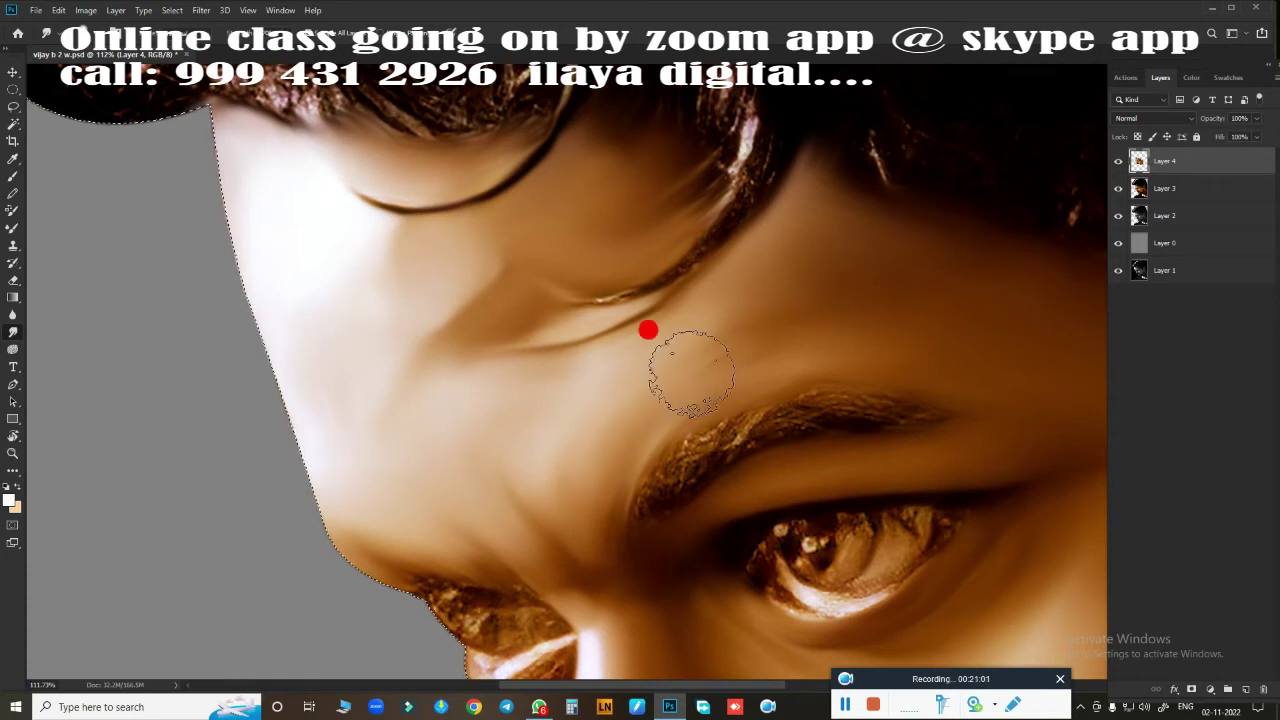
mouse_move(690, 372)
mouse_down()
mouse_move(651, 363)
mouse_move(619, 377)
mouse_move(689, 314)
mouse_move(606, 371)
mouse_move(725, 318)
mouse_up()
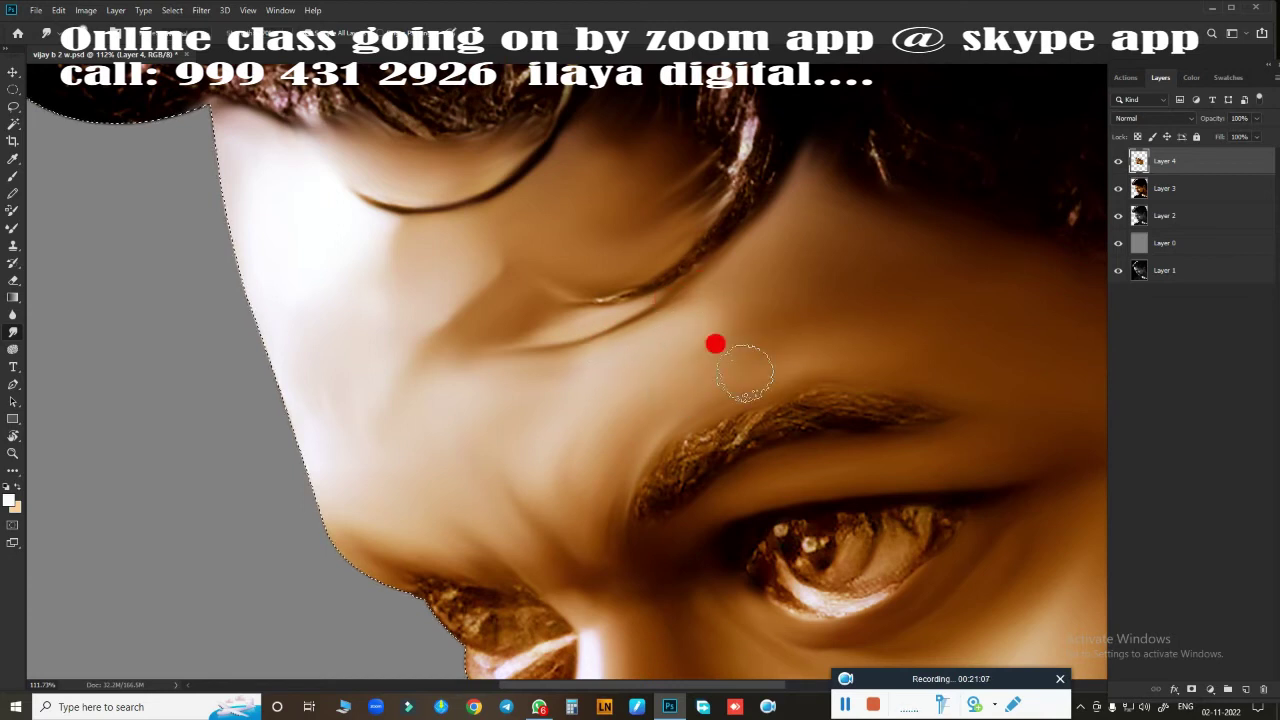
mouse_move(717, 240)
mouse_down()
mouse_move(757, 180)
mouse_move(714, 234)
mouse_move(634, 277)
mouse_move(529, 297)
mouse_move(563, 297)
mouse_move(750, 194)
mouse_move(471, 332)
mouse_move(457, 300)
mouse_move(580, 109)
mouse_move(459, 186)
mouse_move(349, 189)
mouse_move(351, 263)
mouse_move(647, 287)
mouse_move(557, 273)
mouse_move(470, 335)
mouse_move(651, 486)
mouse_move(766, 432)
mouse_move(526, 586)
mouse_move(752, 490)
mouse_move(757, 449)
mouse_up()
- Erase the rough bits along the hairline to soften the hair edge above the forehead
scroll(786, 449, down, 3)
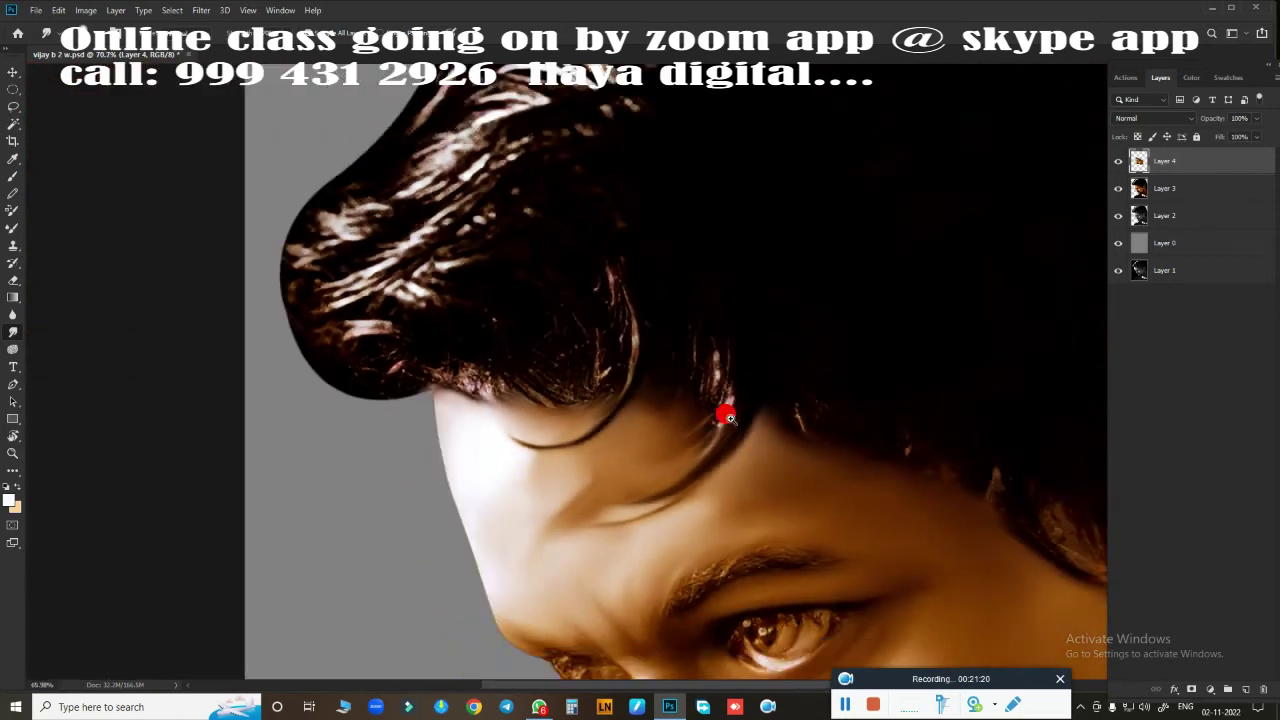
scroll(723, 409, down, 3)
scroll(741, 416, up, 2)
scroll(726, 349, up, 2)
key(e)
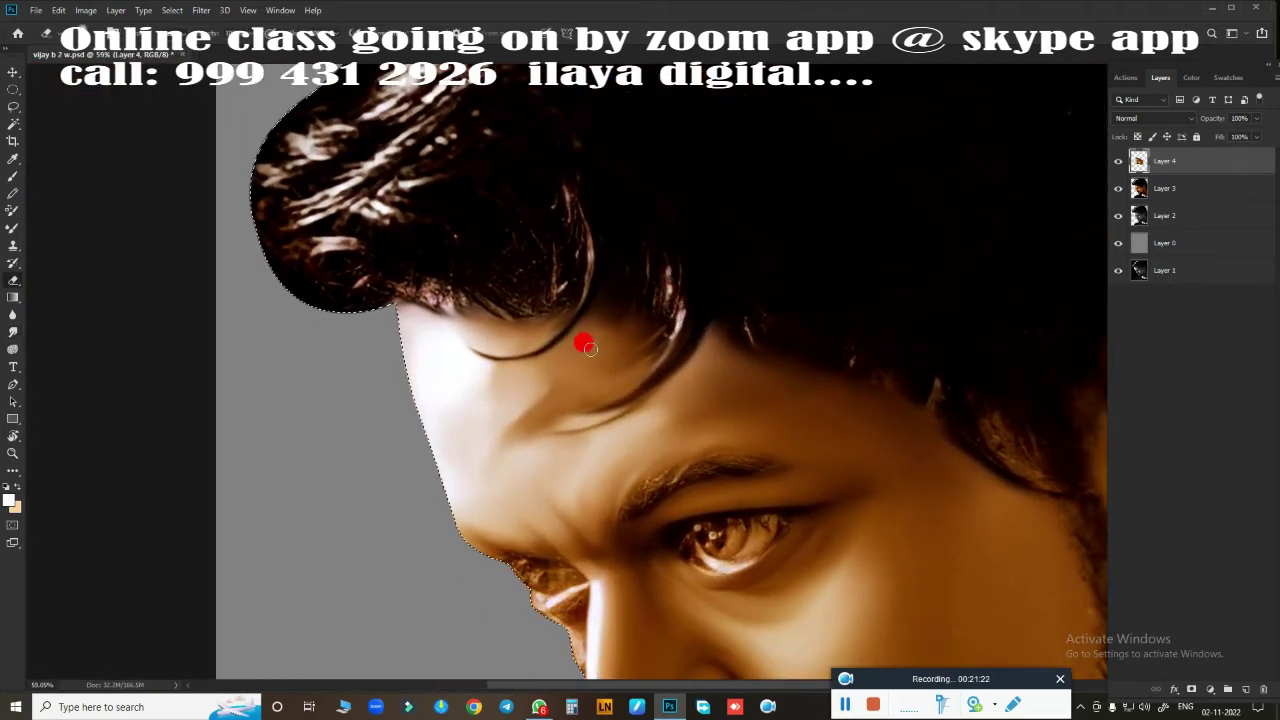
mouse_move(598, 343)
mouse_down()
mouse_move(400, 271)
mouse_move(397, 283)
mouse_up()
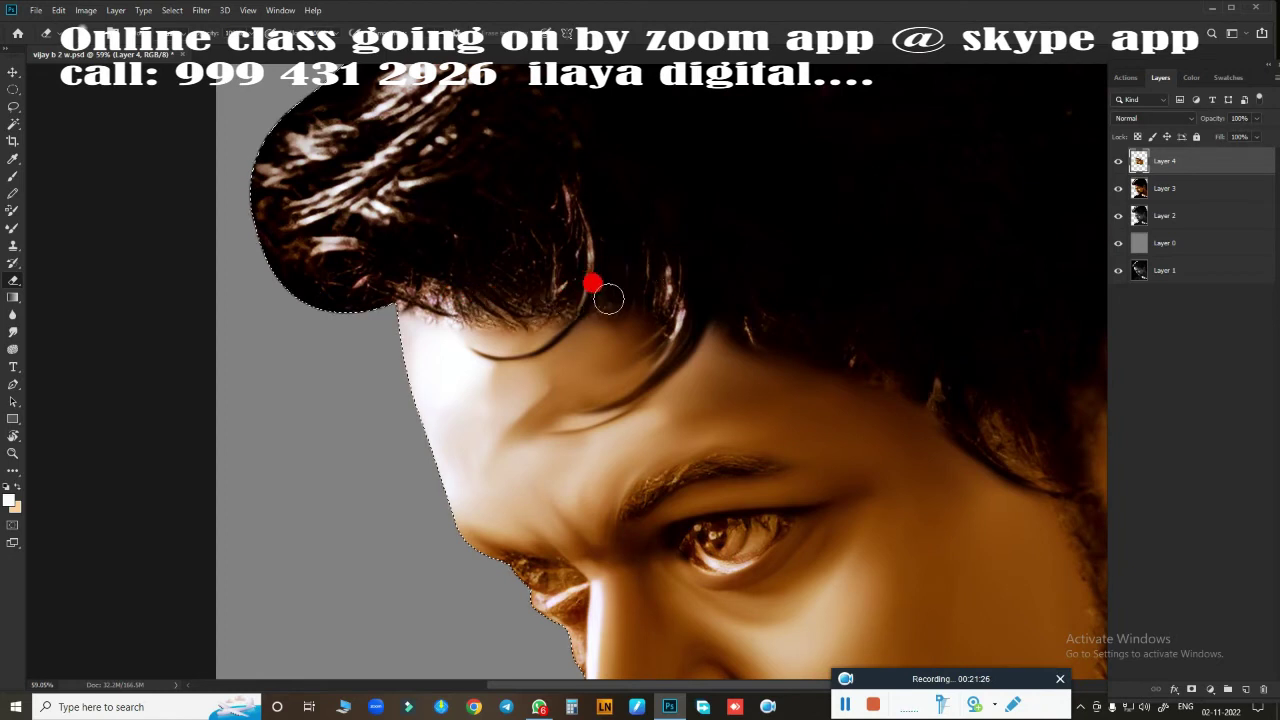
drag(608, 298, 700, 310)
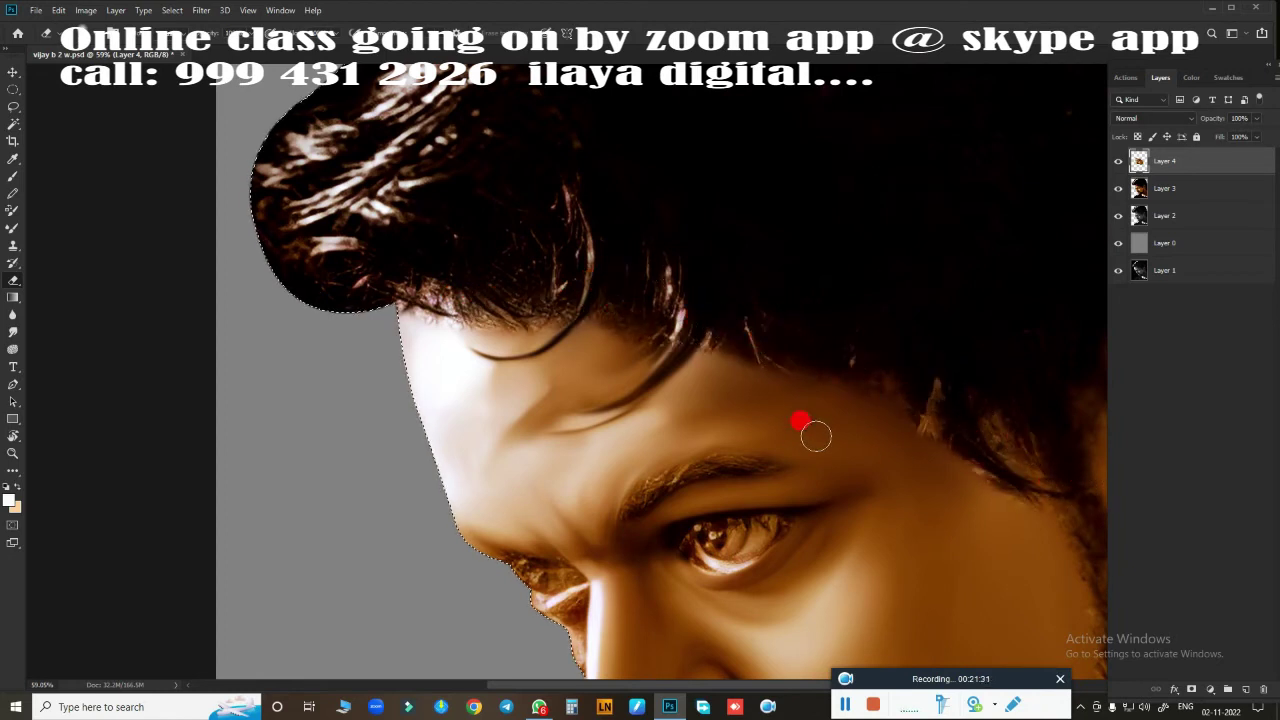
- With a smaller Dodge brush, lighten the eyebrow and the skin below the eye
scroll(700, 415, down, 2)
scroll(680, 430, down, 2)
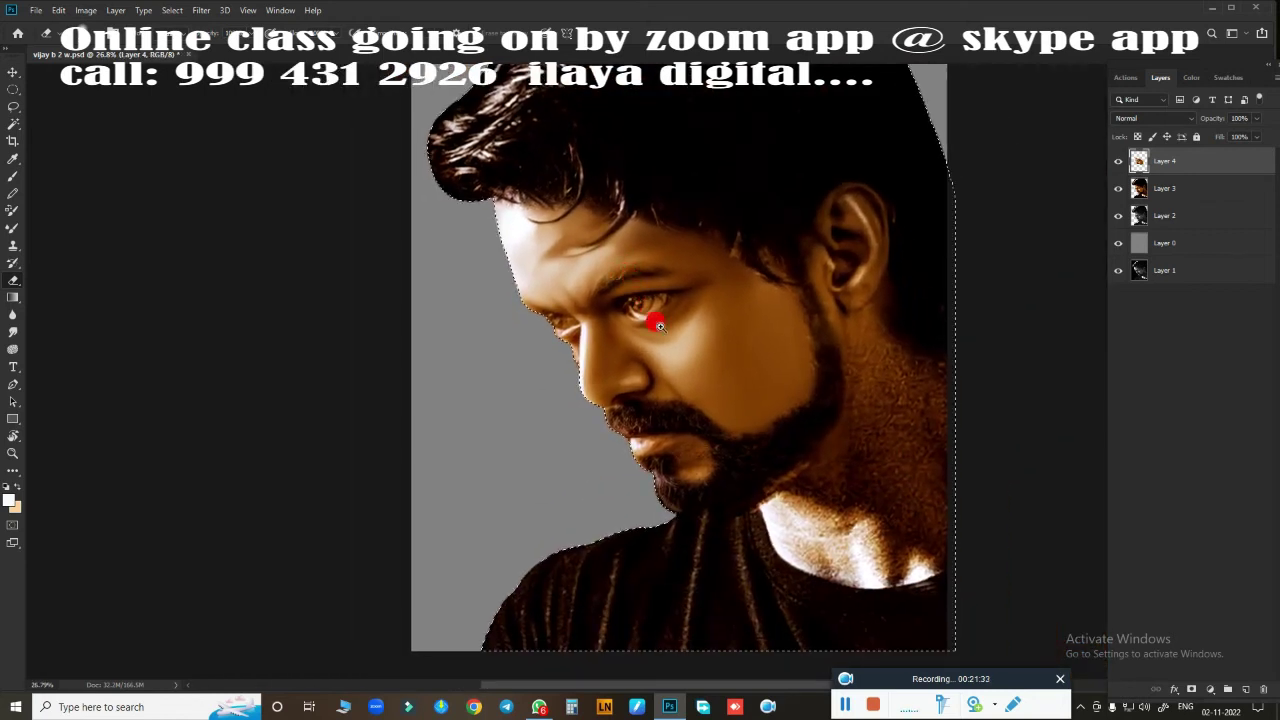
scroll(660, 325, up, 2)
scroll(726, 357, up, 1)
scroll(754, 371, up, 1)
scroll(843, 571, up, 1)
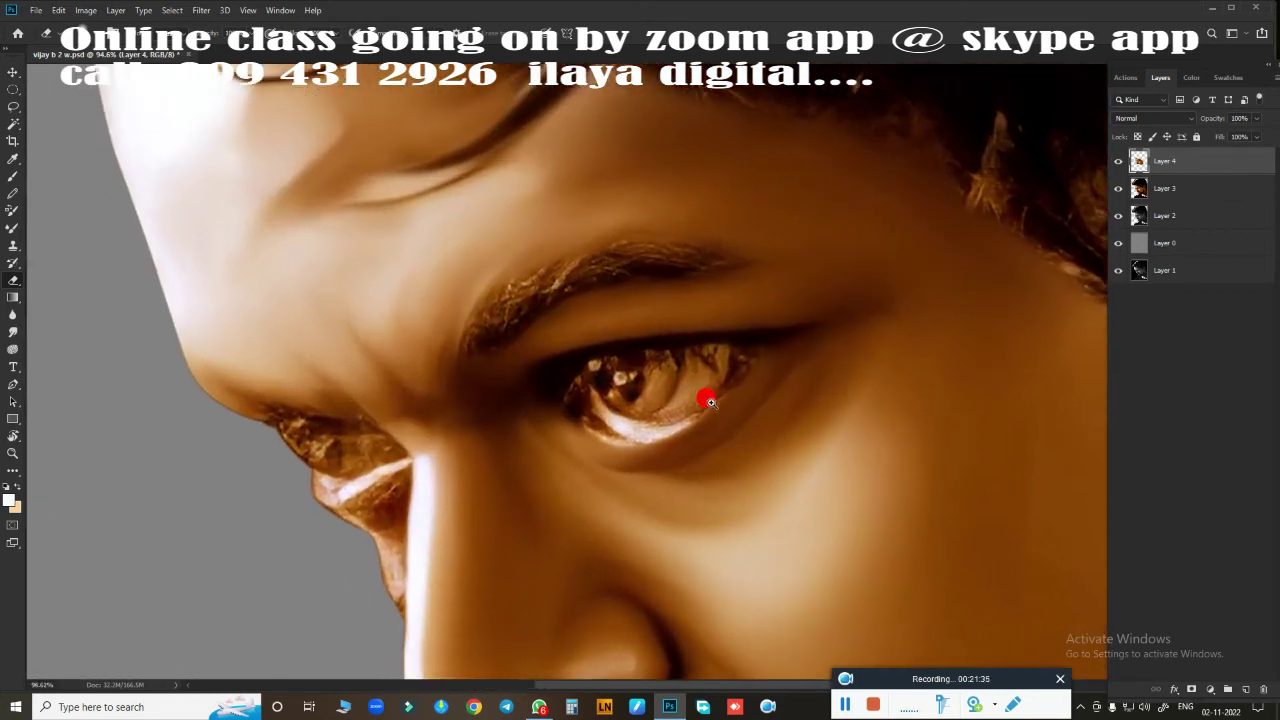
scroll(708, 402, up, 2)
key(o)
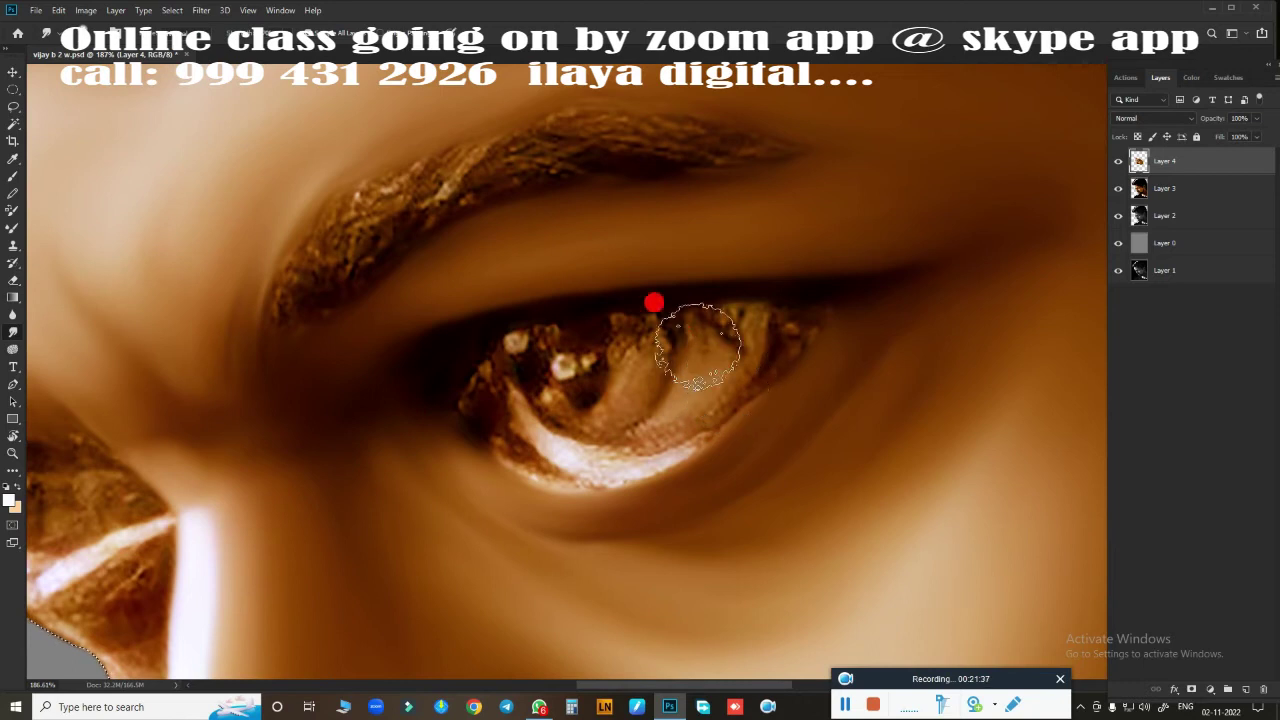
key(bracketleft)
key(bracketleft)
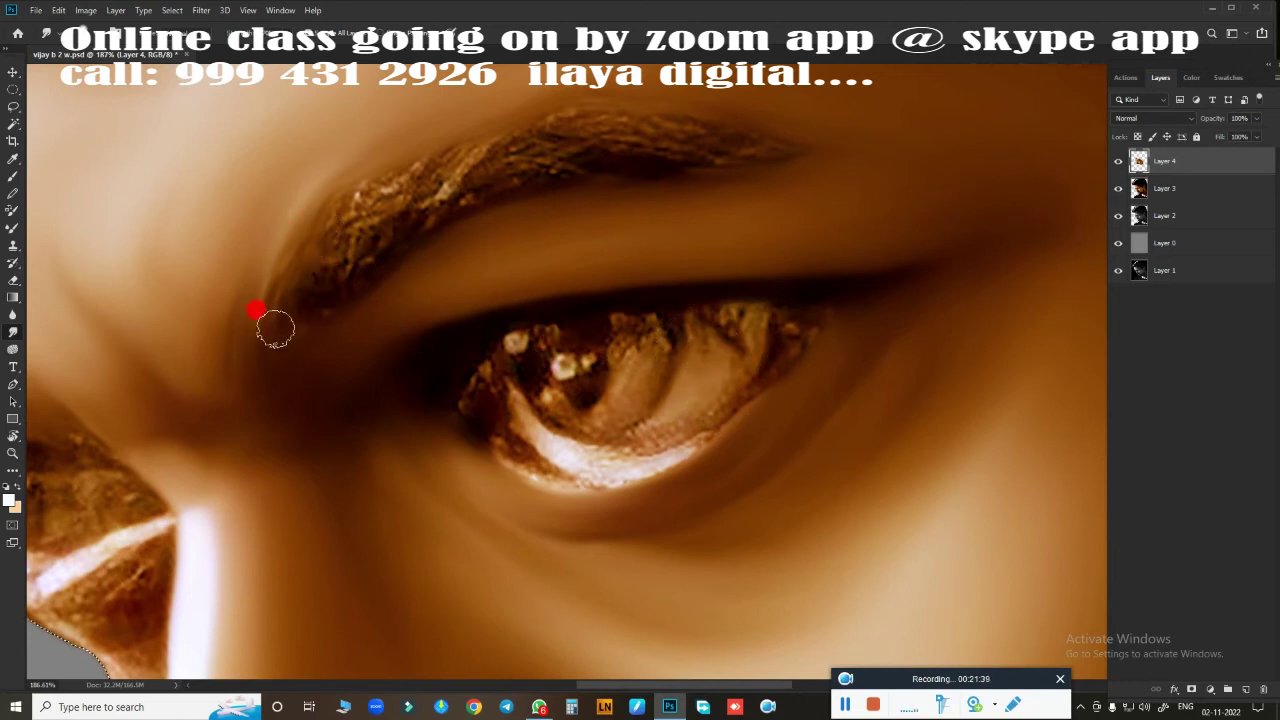
mouse_move(378, 260)
mouse_down()
mouse_move(372, 171)
mouse_move(329, 249)
mouse_move(414, 186)
mouse_move(484, 170)
mouse_move(423, 217)
mouse_move(530, 180)
mouse_up()
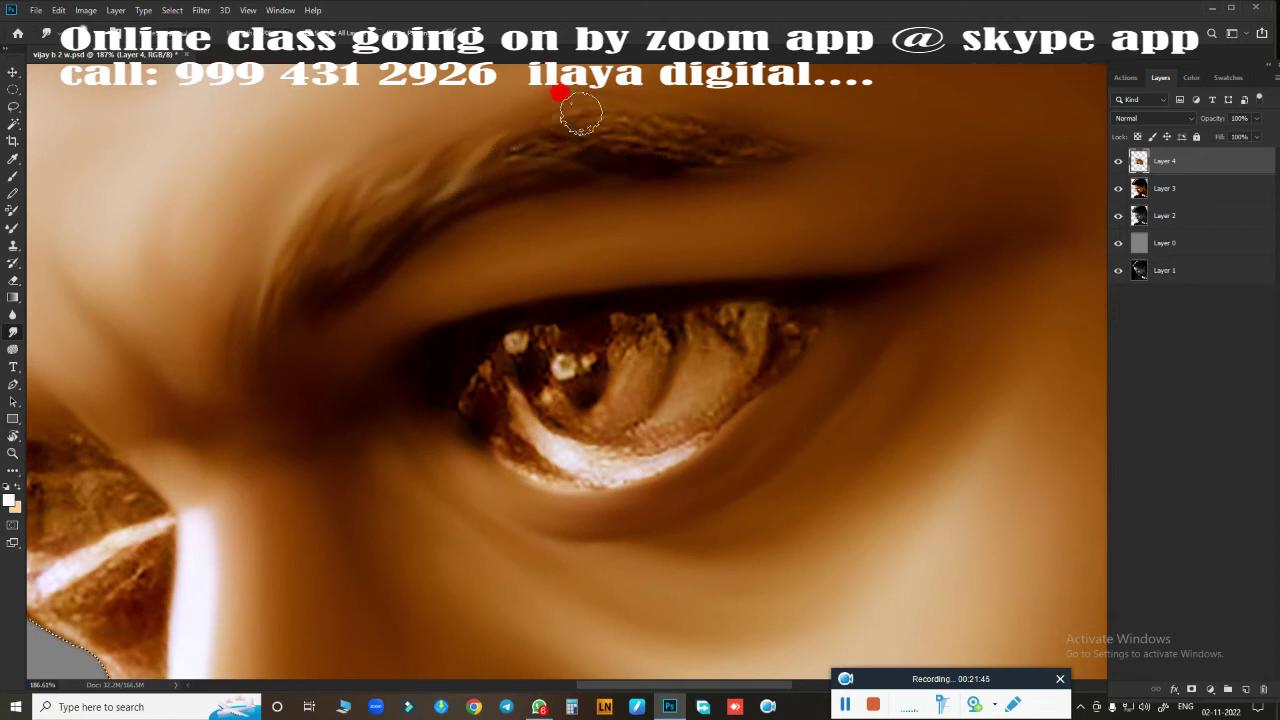
mouse_move(632, 146)
mouse_down()
mouse_move(677, 157)
mouse_move(559, 137)
mouse_up()
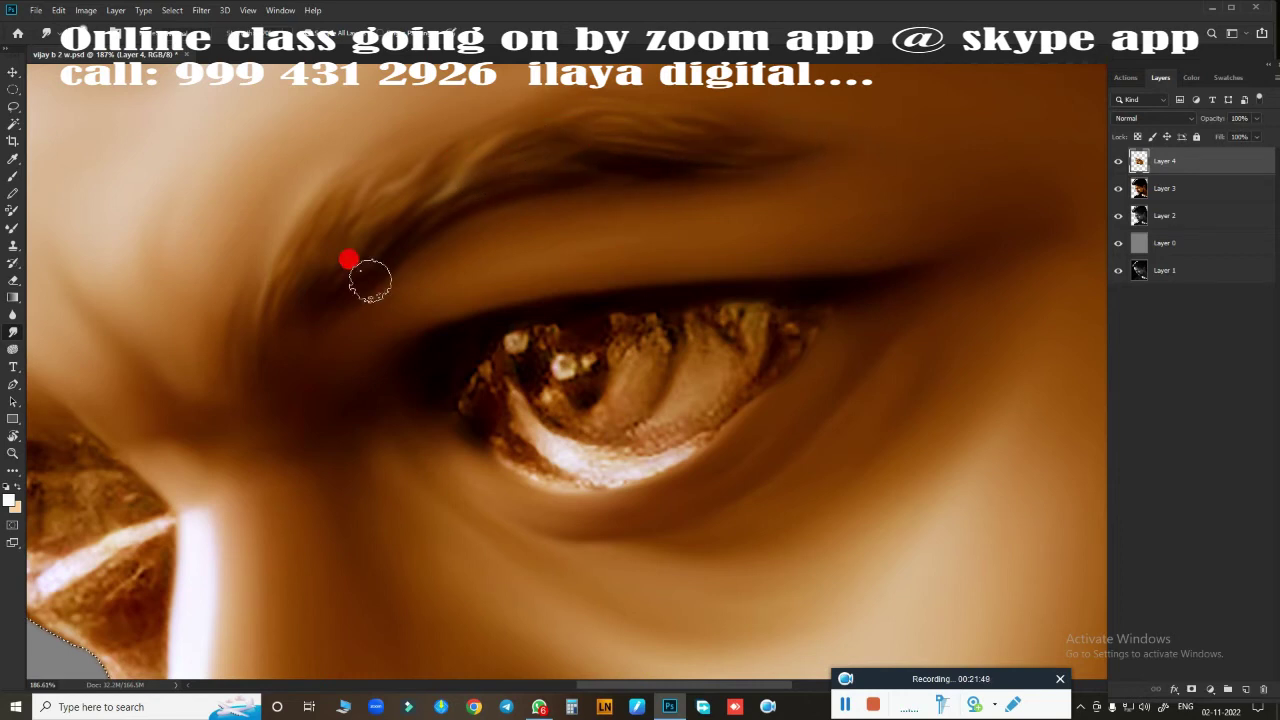
drag(369, 281, 382, 521)
scroll(627, 477, down, 5)
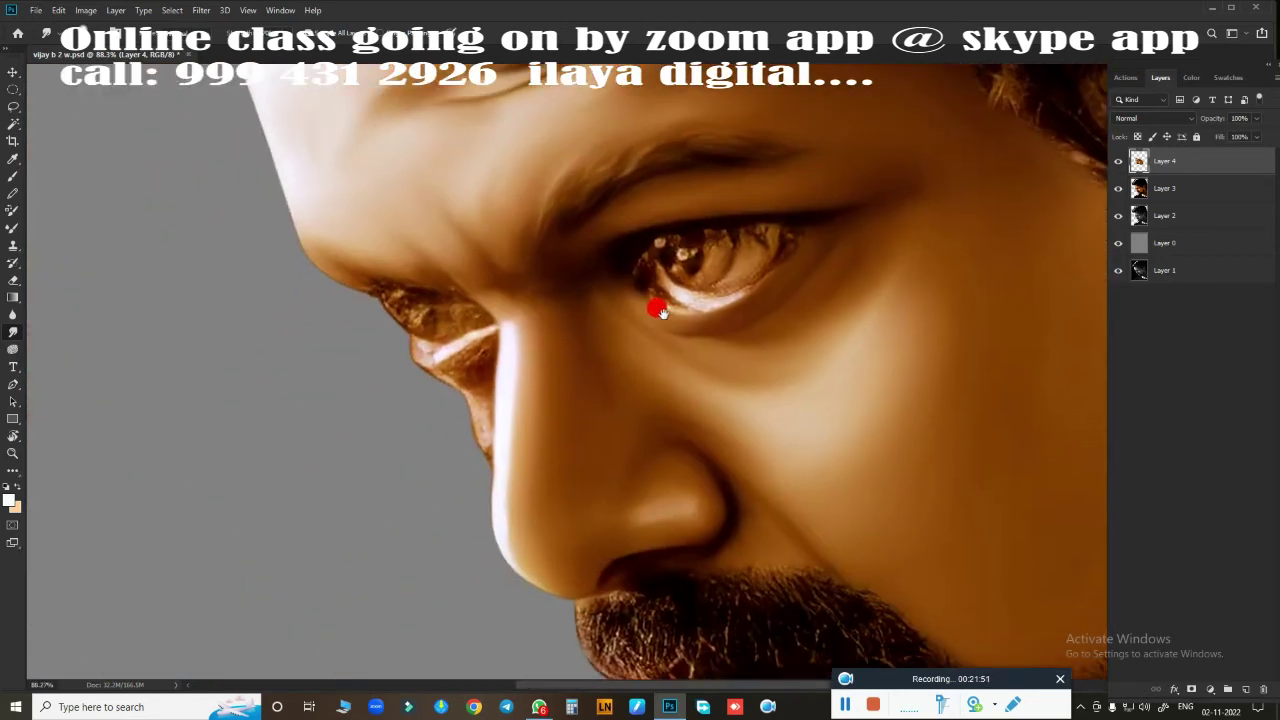
- Dodge the shadowed skin along the face's profile edge and above the far brow lighter
key(e)
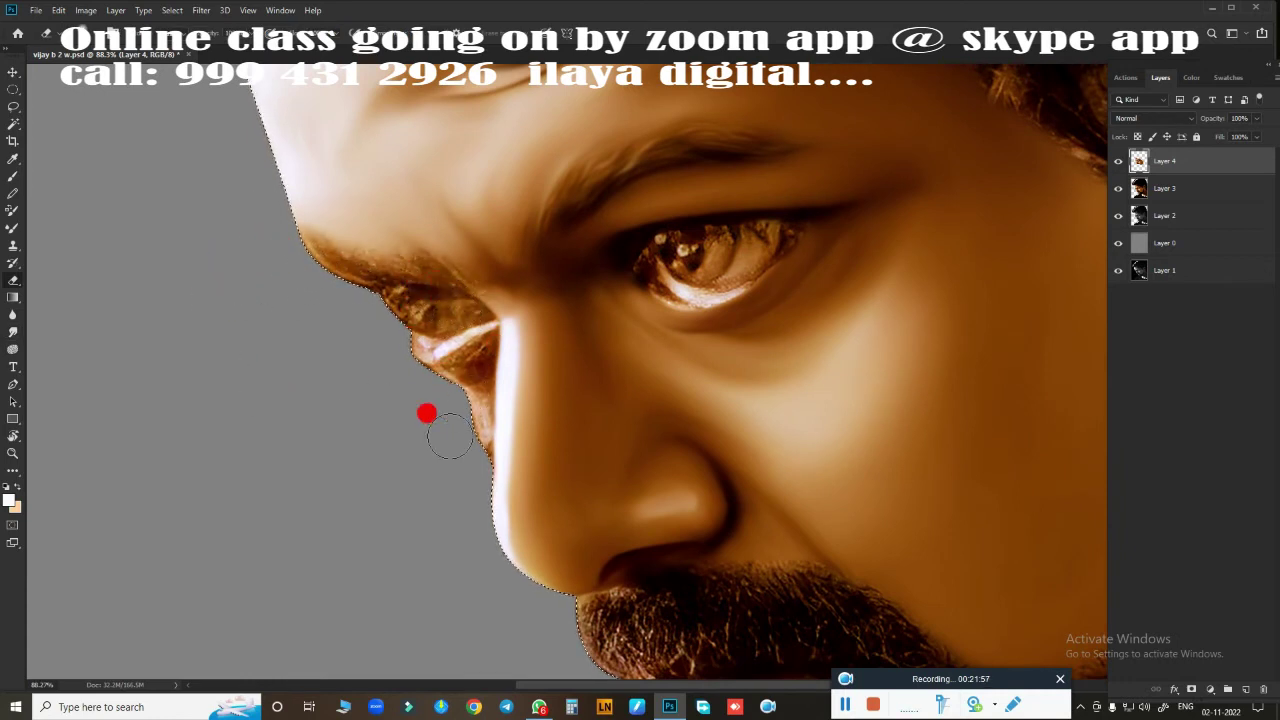
scroll(560, 432, up, 1)
scroll(627, 484, up, 1)
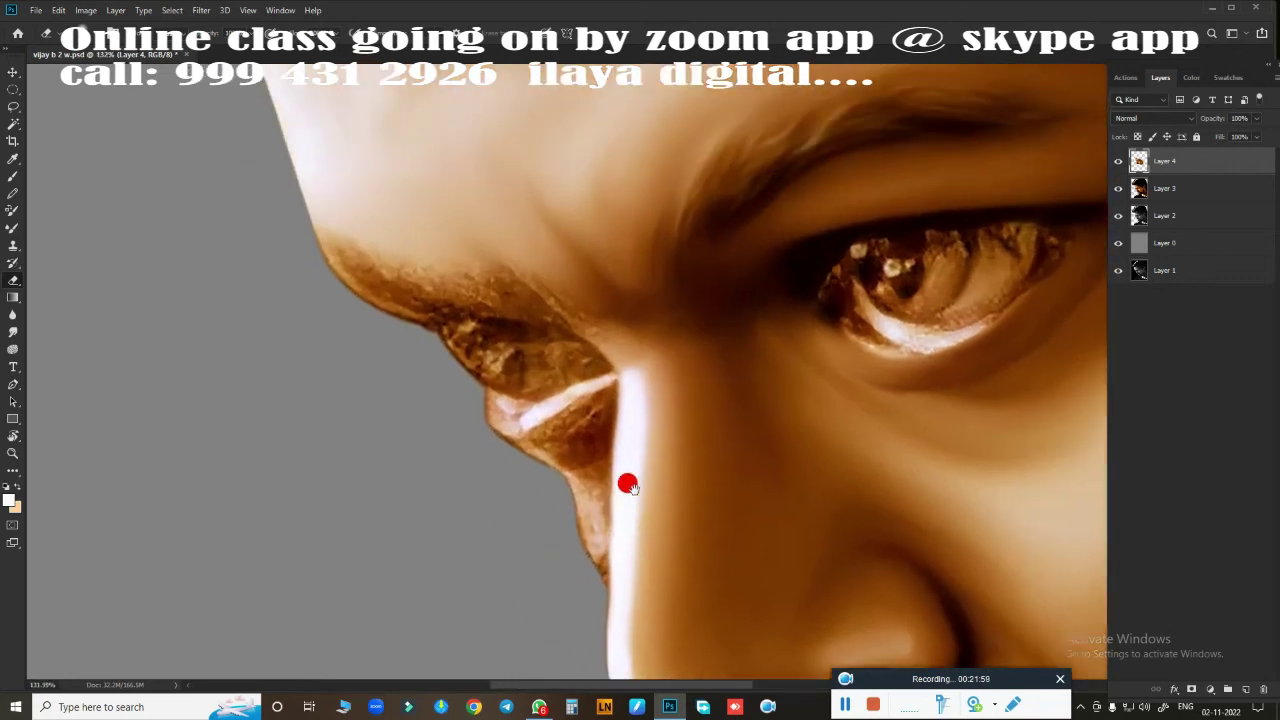
scroll(634, 466, down, 1)
scroll(663, 480, up, 1)
scroll(650, 451, up, 1)
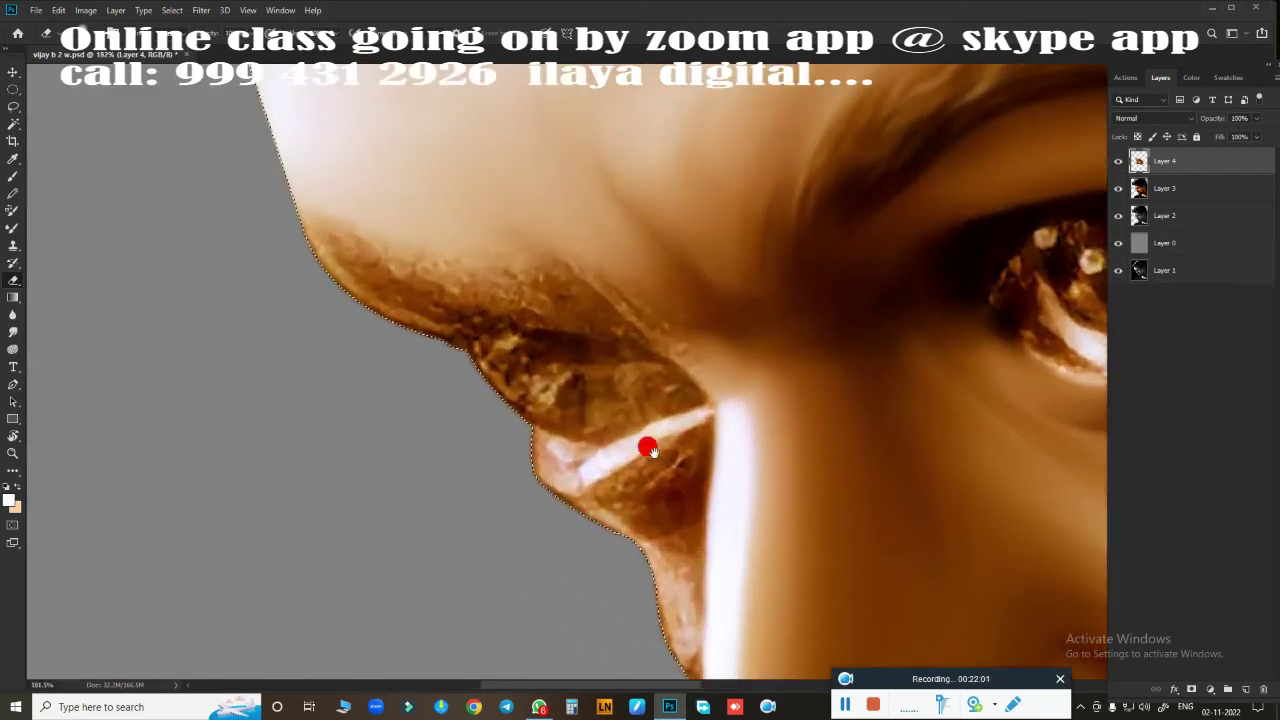
drag(650, 451, 630, 573)
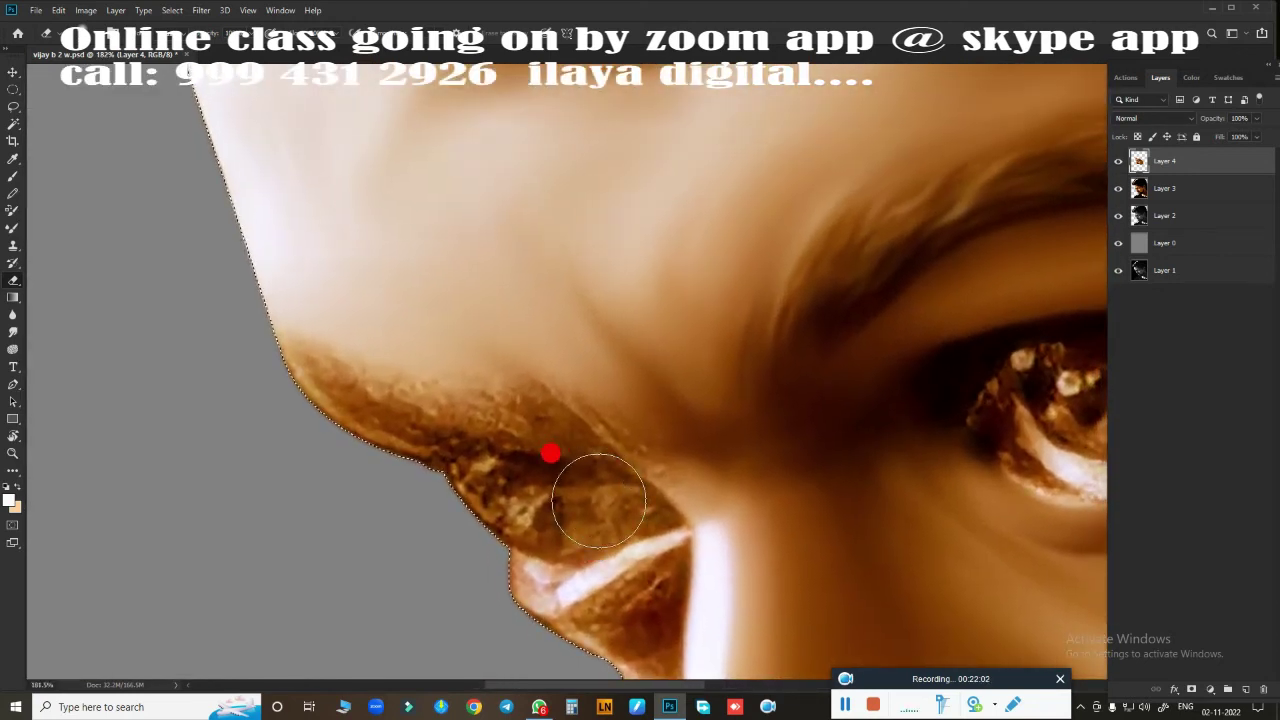
key(o)
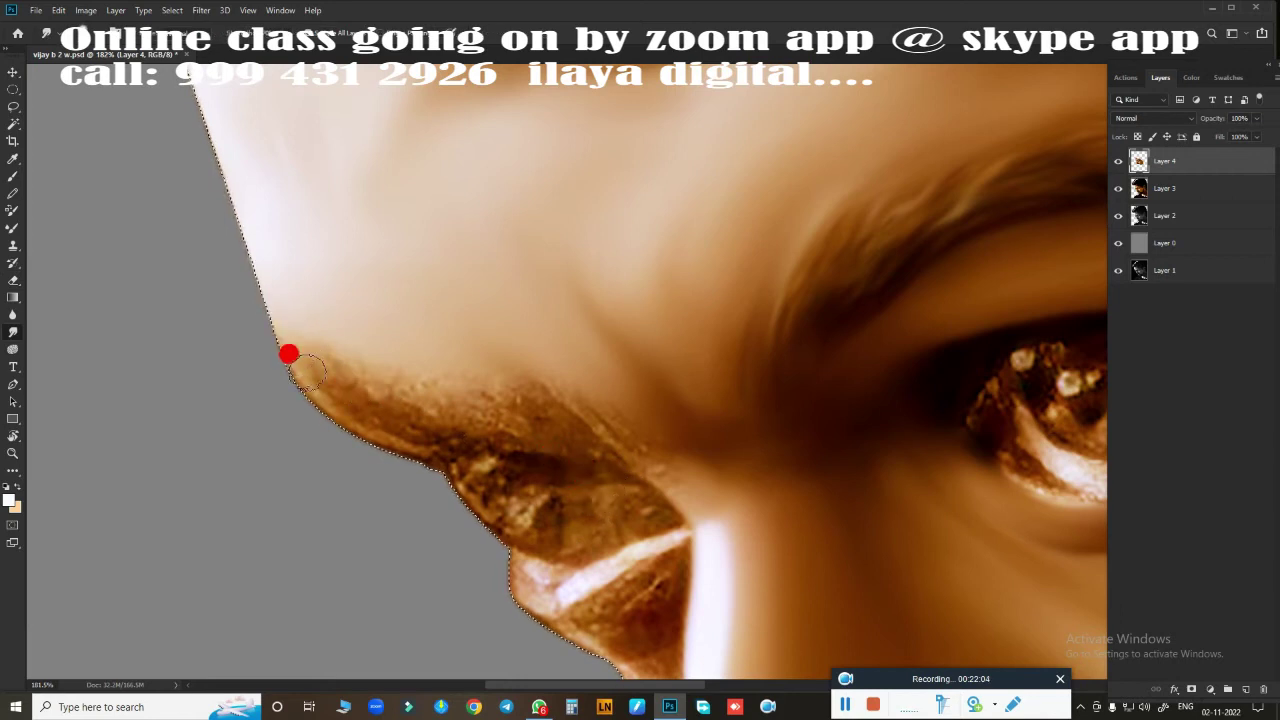
mouse_move(354, 412)
mouse_down()
mouse_move(358, 396)
mouse_move(390, 393)
mouse_move(507, 422)
mouse_move(507, 386)
mouse_move(578, 405)
mouse_up()
drag(650, 462, 556, 458)
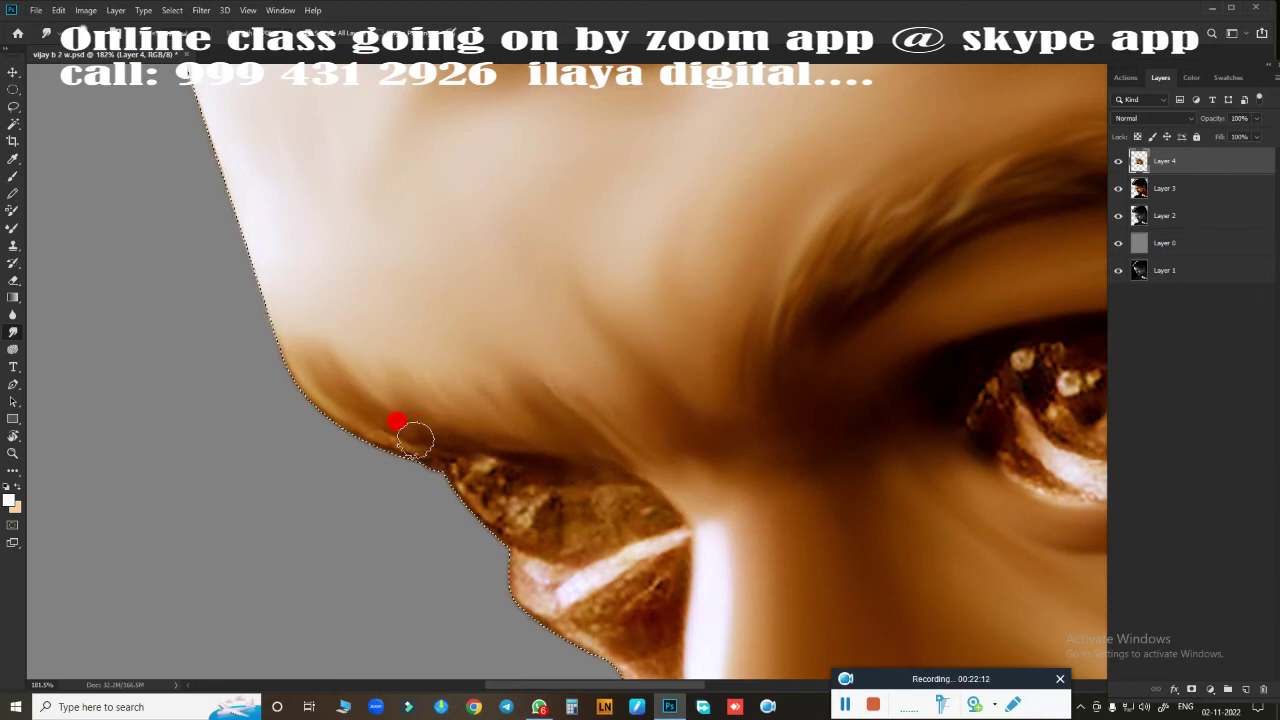
mouse_move(344, 429)
mouse_down()
mouse_move(429, 475)
mouse_move(465, 528)
mouse_move(528, 575)
mouse_move(539, 566)
mouse_up()
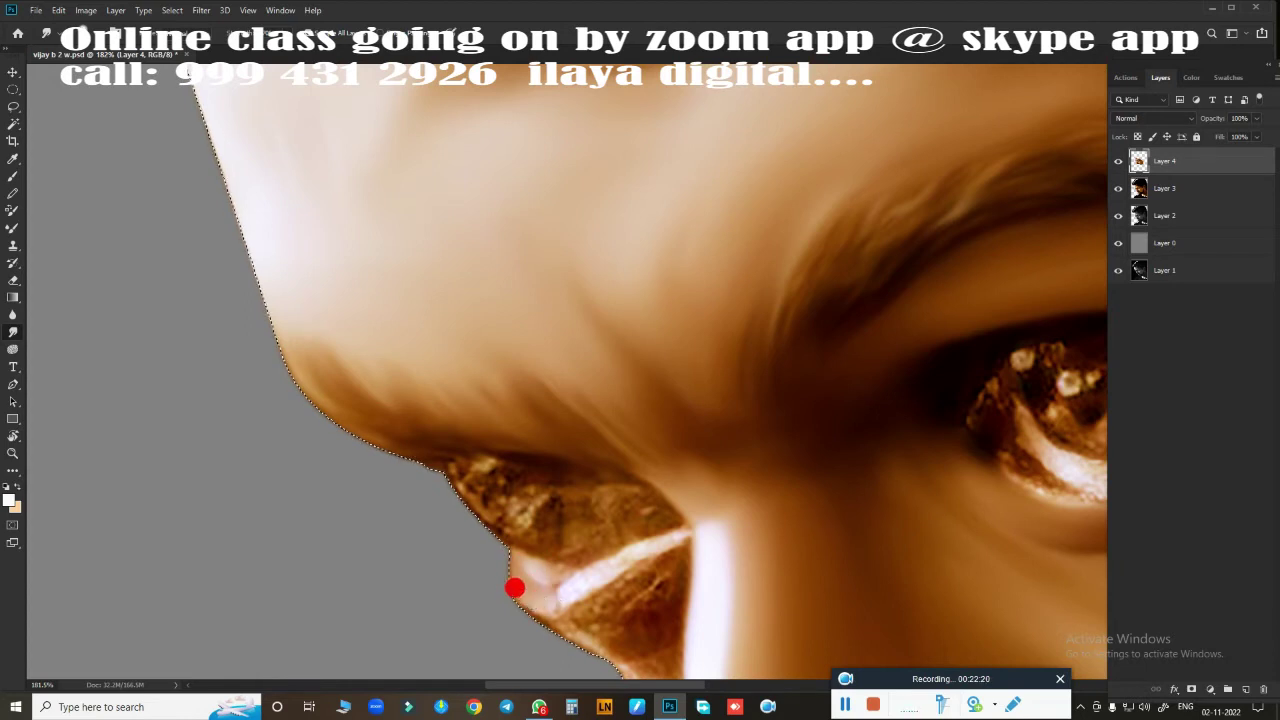
drag(582, 583, 557, 585)
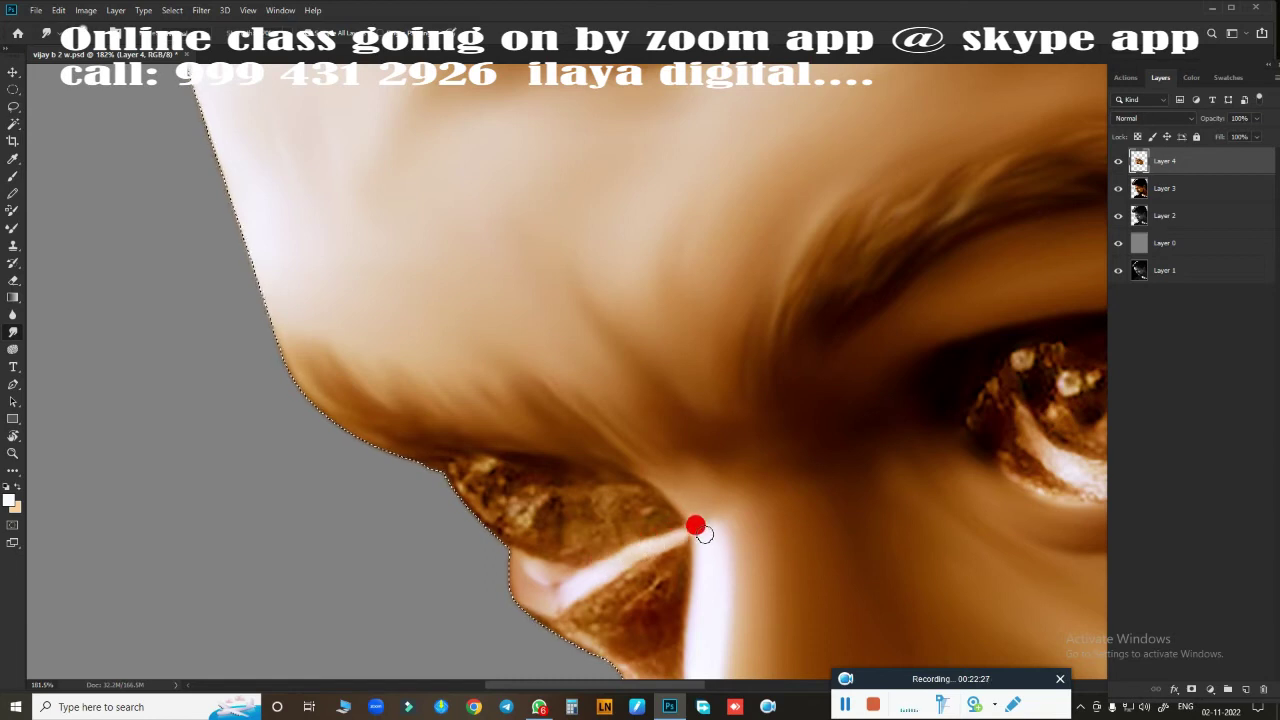
mouse_move(690, 524)
mouse_down()
mouse_move(565, 262)
mouse_move(478, 253)
mouse_move(392, 221)
mouse_up()
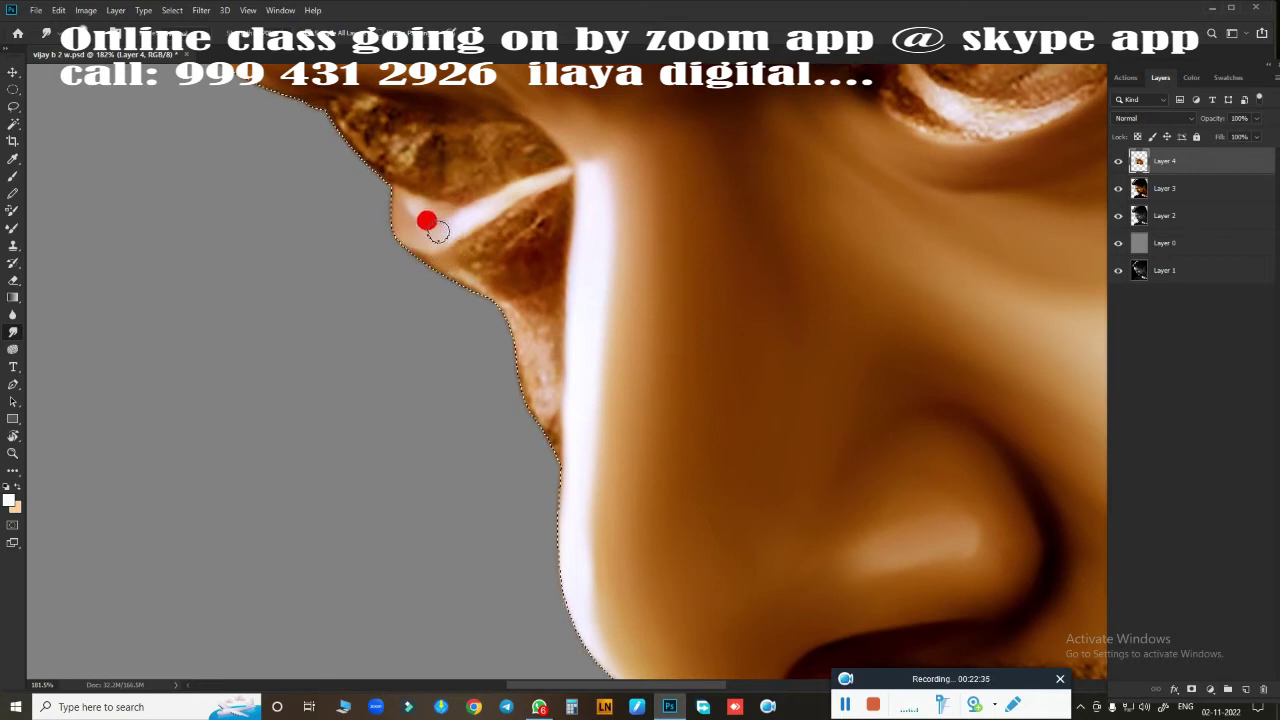
- Smudge the nose-edge highlight, lower nostril edge and surrounding skin smooth
mouse_move(437, 229)
mouse_down()
mouse_move(477, 248)
mouse_move(442, 257)
mouse_move(470, 264)
mouse_move(472, 241)
mouse_move(526, 217)
mouse_move(551, 174)
mouse_move(474, 221)
mouse_move(446, 264)
mouse_up()
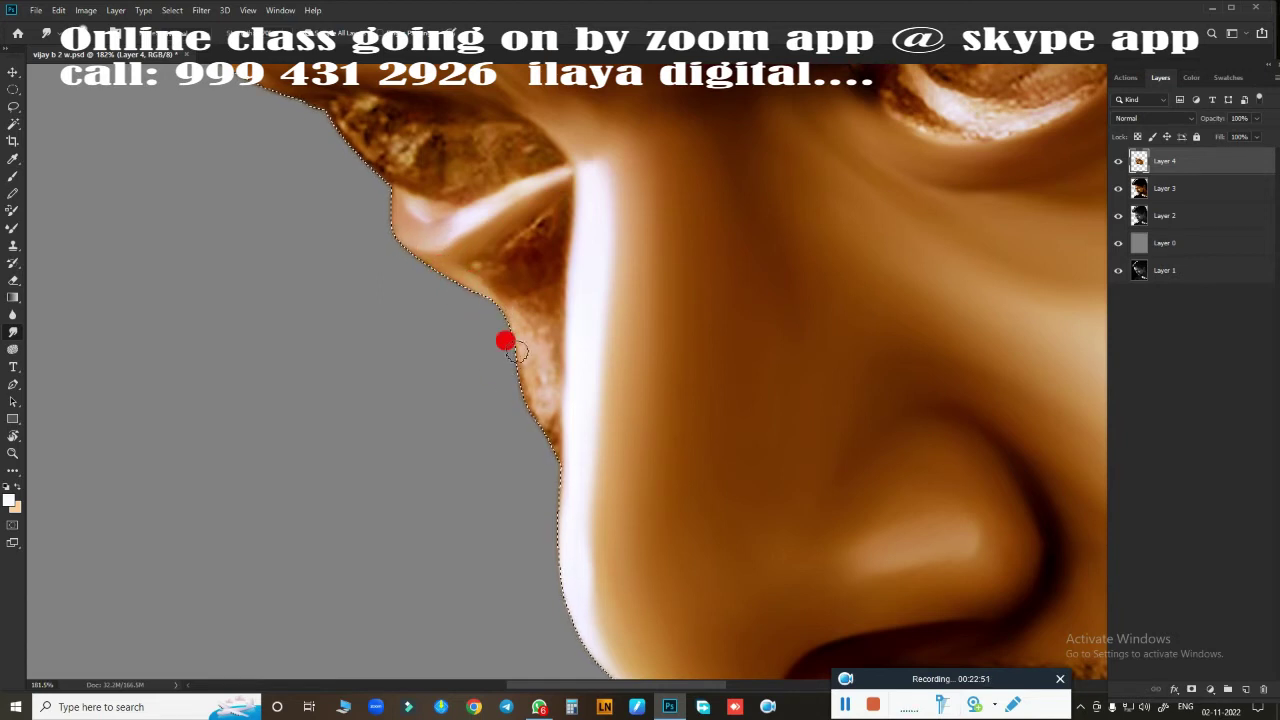
mouse_move(517, 352)
mouse_down()
mouse_move(535, 433)
mouse_move(557, 449)
mouse_move(549, 563)
mouse_move(580, 640)
mouse_move(516, 294)
mouse_move(544, 296)
mouse_move(530, 318)
mouse_move(516, 311)
mouse_move(543, 335)
mouse_up()
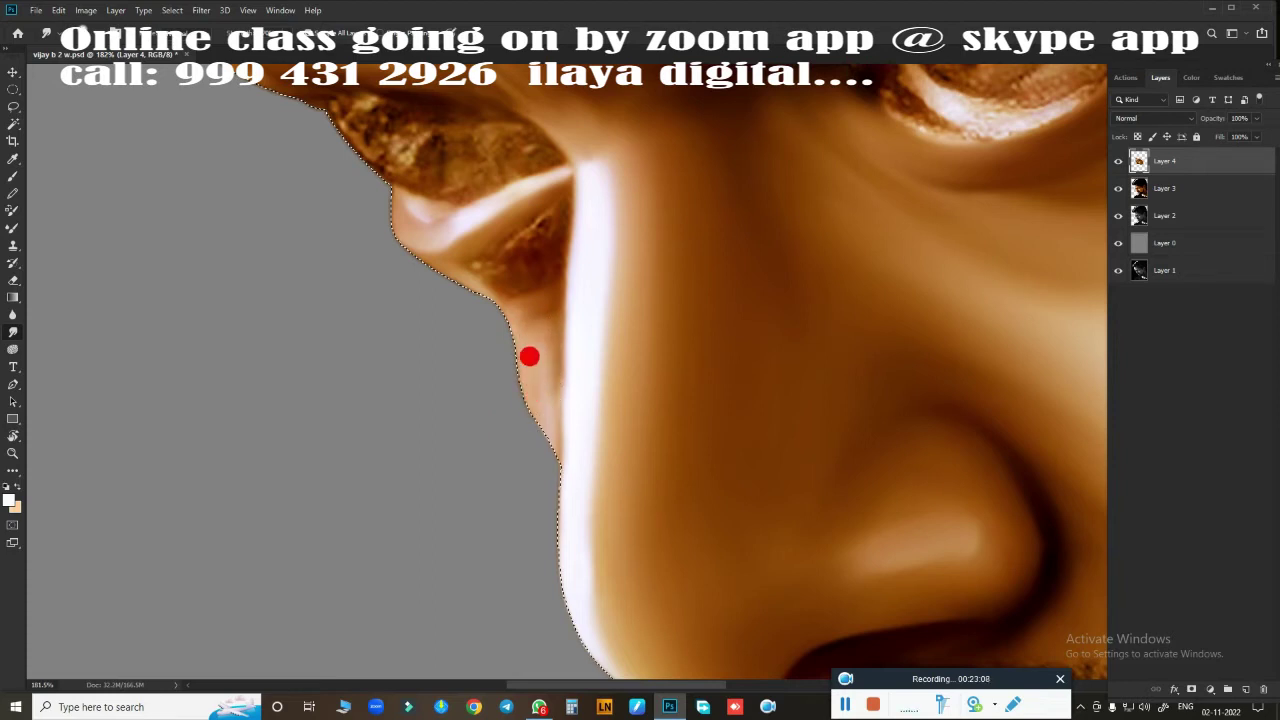
mouse_move(513, 367)
mouse_down()
mouse_move(514, 414)
mouse_move(528, 303)
mouse_move(548, 285)
mouse_move(566, 349)
mouse_move(551, 480)
mouse_move(520, 373)
mouse_move(523, 257)
mouse_move(509, 211)
mouse_move(471, 259)
mouse_move(558, 193)
mouse_move(502, 223)
mouse_move(540, 192)
mouse_move(468, 262)
mouse_move(486, 254)
mouse_move(440, 249)
mouse_move(561, 220)
mouse_move(551, 266)
mouse_move(528, 223)
mouse_up()
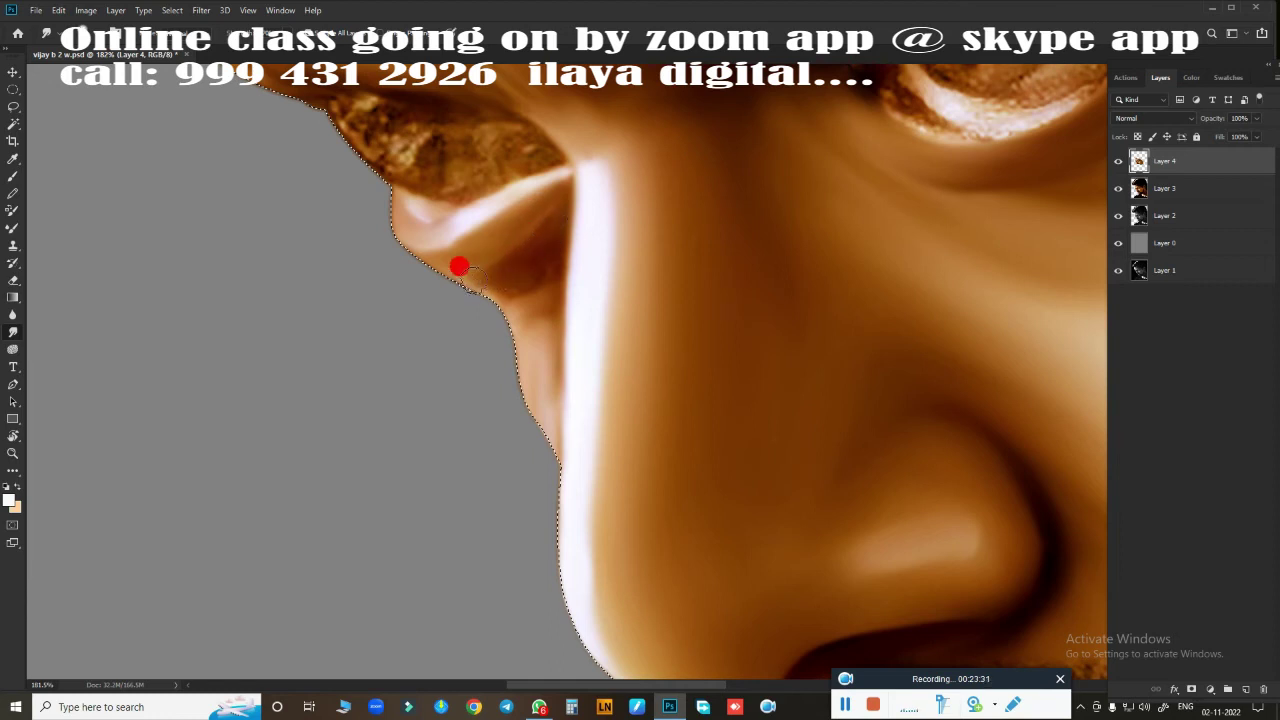
mouse_move(451, 286)
mouse_down()
mouse_move(504, 286)
mouse_move(467, 286)
mouse_move(526, 266)
mouse_move(557, 229)
mouse_move(478, 283)
mouse_move(520, 270)
mouse_move(507, 297)
mouse_move(531, 286)
mouse_move(503, 297)
mouse_move(559, 187)
mouse_move(462, 250)
mouse_move(415, 260)
mouse_move(521, 206)
mouse_up()
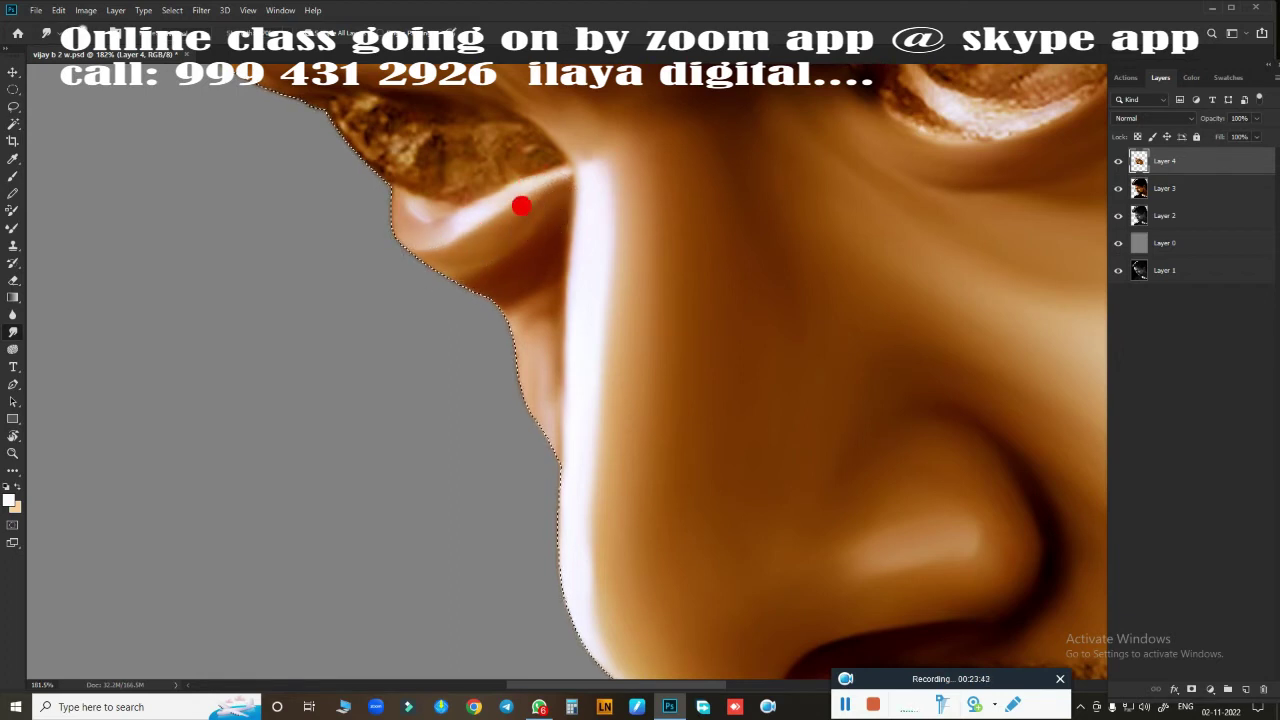
mouse_move(438, 285)
mouse_down()
mouse_move(526, 243)
mouse_move(450, 277)
mouse_move(548, 280)
mouse_move(550, 307)
mouse_move(526, 336)
mouse_move(608, 411)
mouse_move(494, 297)
mouse_move(506, 303)
mouse_move(430, 350)
mouse_move(674, 357)
mouse_move(683, 341)
mouse_move(628, 290)
mouse_up()
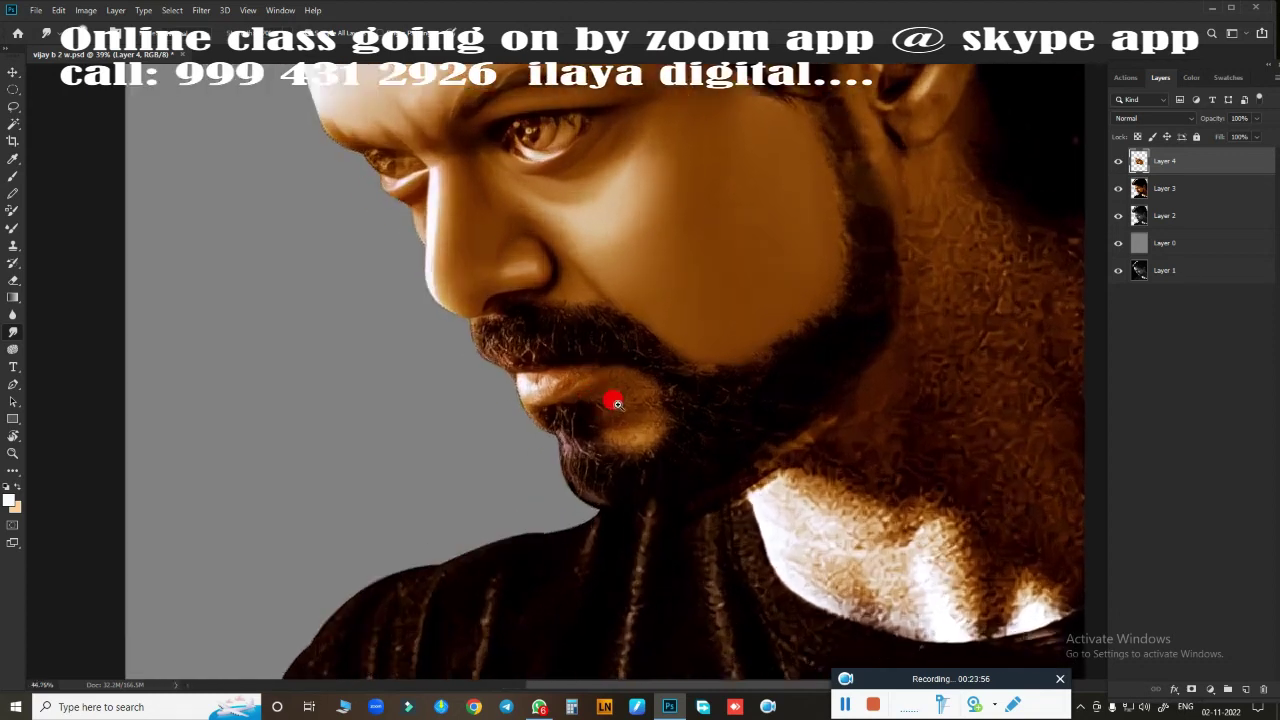
- Zoom in on the chin, then smudge the lip edge, chin outline and beard below the lip
mouse_move(614, 400)
mouse_down()
mouse_move(661, 396)
mouse_move(683, 377)
mouse_move(611, 363)
mouse_move(677, 403)
mouse_move(623, 420)
mouse_move(634, 489)
mouse_move(654, 440)
mouse_move(711, 446)
mouse_up()
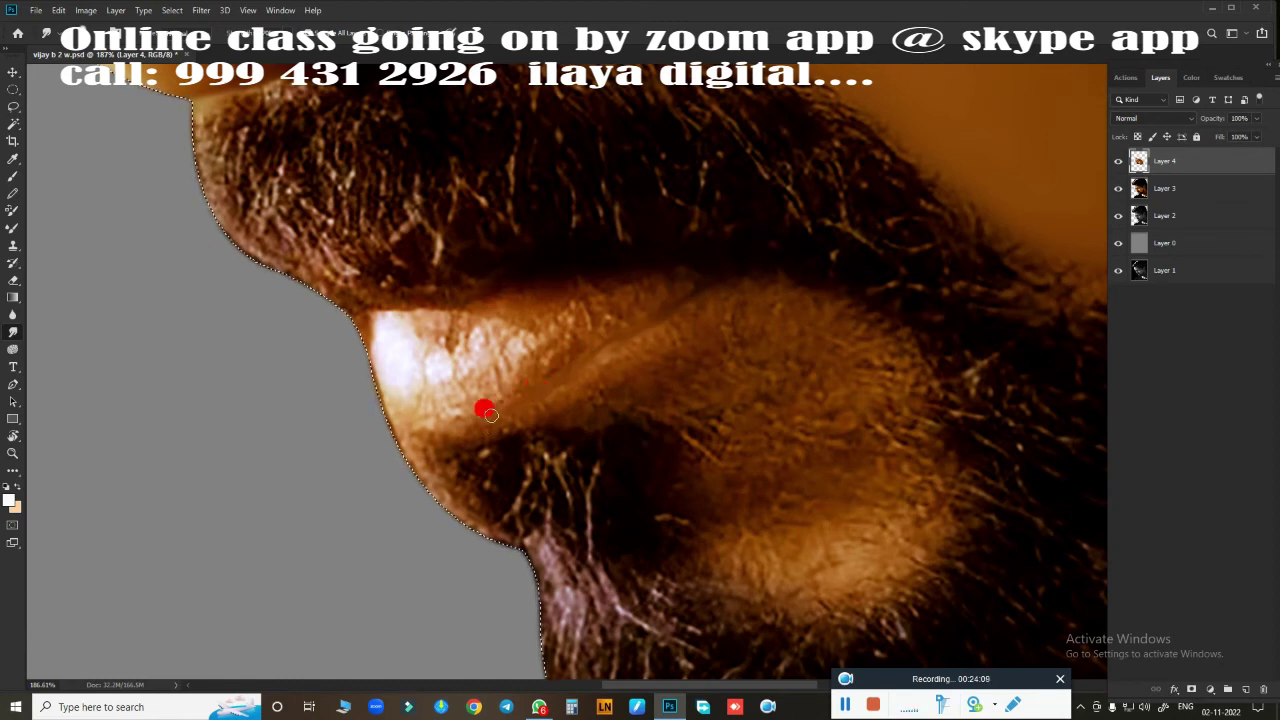
drag(395, 418, 365, 322)
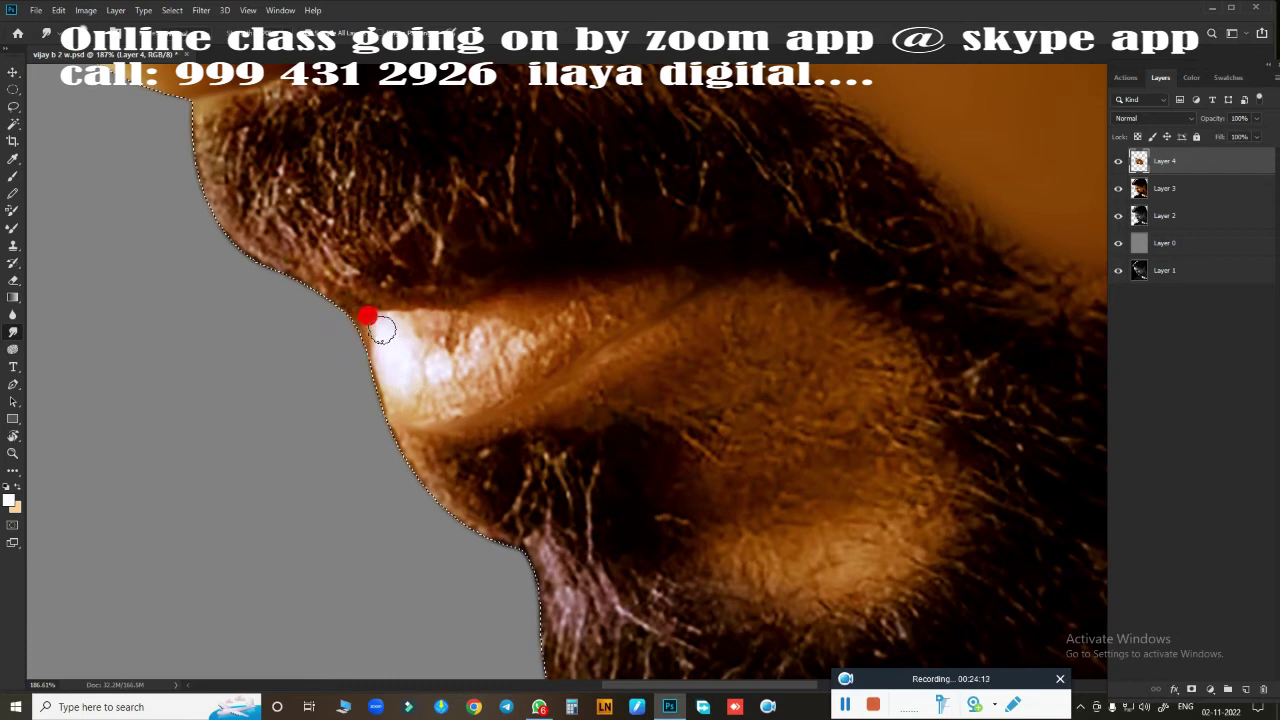
mouse_move(383, 367)
mouse_down()
mouse_move(430, 320)
mouse_move(424, 344)
mouse_move(465, 324)
mouse_move(456, 344)
mouse_move(476, 312)
mouse_move(400, 300)
mouse_move(410, 334)
mouse_move(469, 334)
mouse_move(383, 371)
mouse_move(517, 333)
mouse_move(457, 353)
mouse_move(453, 340)
mouse_move(495, 329)
mouse_move(512, 349)
mouse_move(472, 346)
mouse_move(512, 298)
mouse_move(552, 288)
mouse_move(477, 274)
mouse_move(496, 274)
mouse_move(461, 290)
mouse_move(526, 271)
mouse_move(339, 319)
mouse_move(358, 391)
mouse_move(377, 400)
mouse_move(360, 323)
mouse_move(343, 369)
mouse_move(408, 313)
mouse_move(400, 329)
mouse_move(434, 314)
mouse_move(444, 351)
mouse_move(389, 366)
mouse_move(452, 347)
mouse_move(449, 306)
mouse_move(469, 326)
mouse_move(500, 310)
mouse_move(469, 286)
mouse_move(611, 274)
mouse_move(563, 267)
mouse_move(626, 251)
mouse_move(577, 251)
mouse_move(723, 234)
mouse_move(506, 271)
mouse_move(583, 303)
mouse_move(511, 351)
mouse_move(503, 365)
mouse_move(525, 381)
mouse_move(523, 357)
mouse_move(515, 365)
mouse_move(538, 325)
mouse_move(511, 329)
mouse_move(503, 314)
mouse_move(548, 328)
mouse_move(574, 291)
mouse_move(546, 371)
mouse_move(640, 291)
mouse_move(666, 277)
mouse_move(663, 297)
mouse_move(721, 270)
mouse_move(677, 277)
mouse_move(651, 306)
mouse_move(690, 294)
mouse_move(531, 391)
mouse_move(607, 314)
mouse_move(677, 274)
mouse_move(580, 300)
mouse_move(600, 303)
mouse_move(556, 361)
mouse_move(507, 313)
mouse_move(449, 383)
mouse_move(406, 397)
mouse_move(366, 389)
mouse_move(440, 413)
mouse_move(480, 366)
mouse_move(466, 369)
mouse_move(483, 337)
mouse_move(478, 357)
mouse_move(471, 337)
mouse_move(494, 366)
mouse_move(460, 394)
mouse_move(506, 371)
mouse_move(434, 400)
mouse_move(427, 421)
mouse_move(438, 416)
mouse_move(395, 422)
mouse_move(406, 444)
mouse_move(430, 451)
mouse_move(585, 385)
mouse_move(729, 291)
mouse_move(689, 329)
mouse_move(520, 420)
mouse_move(443, 448)
mouse_move(389, 440)
mouse_move(426, 465)
mouse_move(437, 458)
mouse_move(391, 448)
mouse_up()
drag(407, 470, 435, 487)
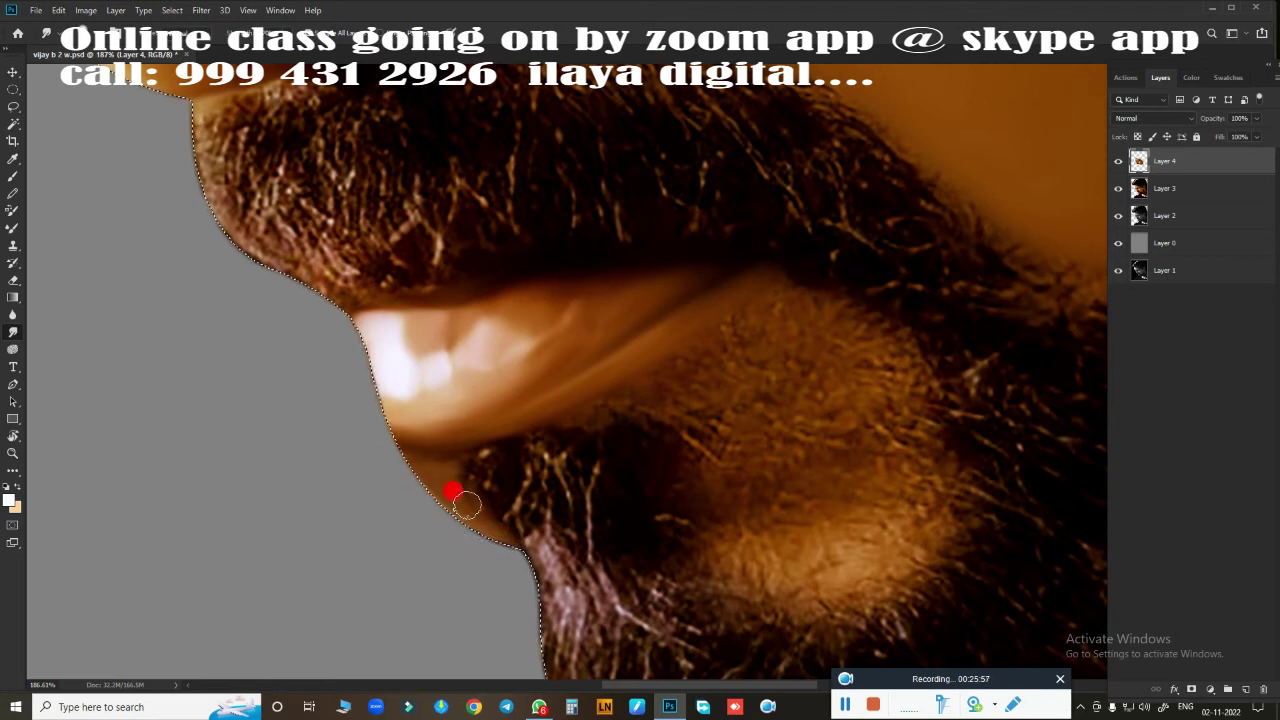
drag(466, 505, 467, 496)
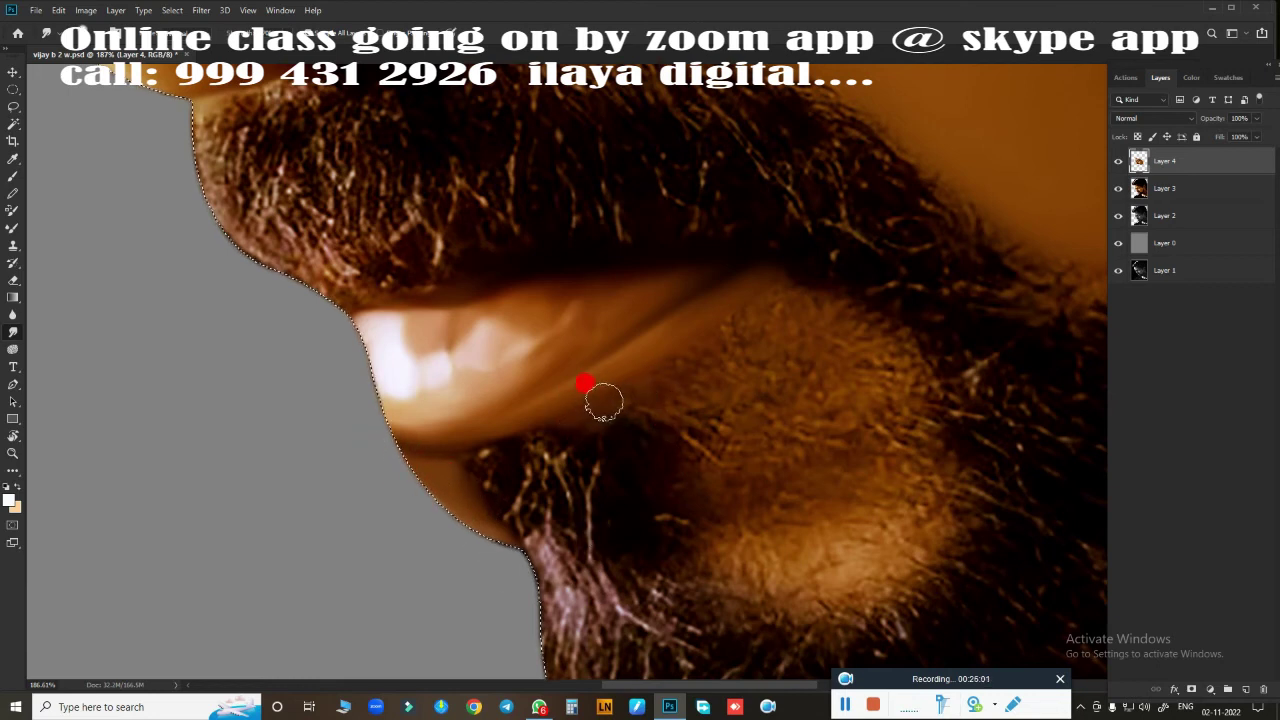
drag(598, 403, 605, 371)
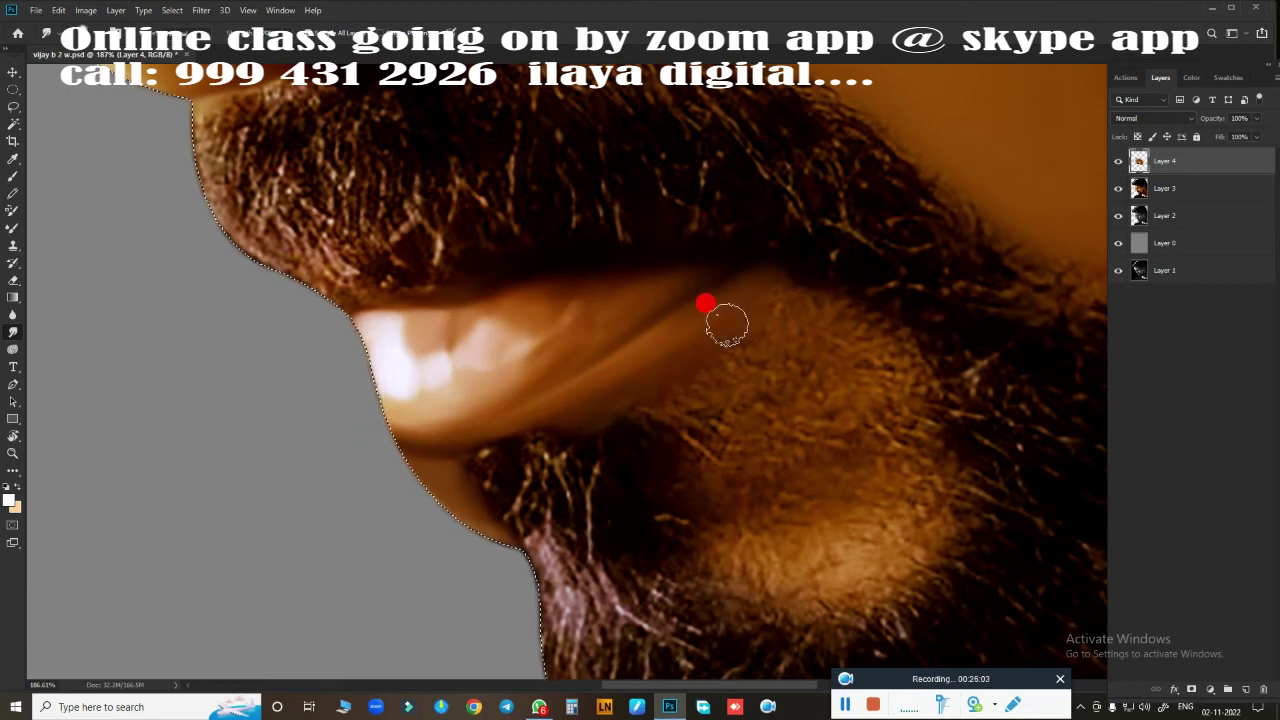
mouse_move(727, 323)
mouse_down()
mouse_move(728, 435)
mouse_move(743, 386)
mouse_move(731, 354)
mouse_move(806, 371)
mouse_move(833, 338)
mouse_move(823, 303)
mouse_move(851, 309)
mouse_move(623, 360)
mouse_move(577, 397)
mouse_move(671, 383)
mouse_move(626, 409)
mouse_move(713, 430)
mouse_move(849, 371)
mouse_move(857, 389)
mouse_move(835, 326)
mouse_move(857, 334)
mouse_move(786, 377)
mouse_move(766, 454)
mouse_move(695, 424)
mouse_move(660, 383)
mouse_move(674, 414)
mouse_move(644, 371)
mouse_move(700, 326)
mouse_move(731, 503)
mouse_move(714, 517)
mouse_move(789, 521)
mouse_move(889, 443)
mouse_move(789, 543)
mouse_move(700, 500)
mouse_move(777, 489)
mouse_move(820, 429)
mouse_move(749, 420)
mouse_move(572, 458)
mouse_move(483, 449)
mouse_move(500, 466)
mouse_move(480, 443)
mouse_move(461, 456)
mouse_up()
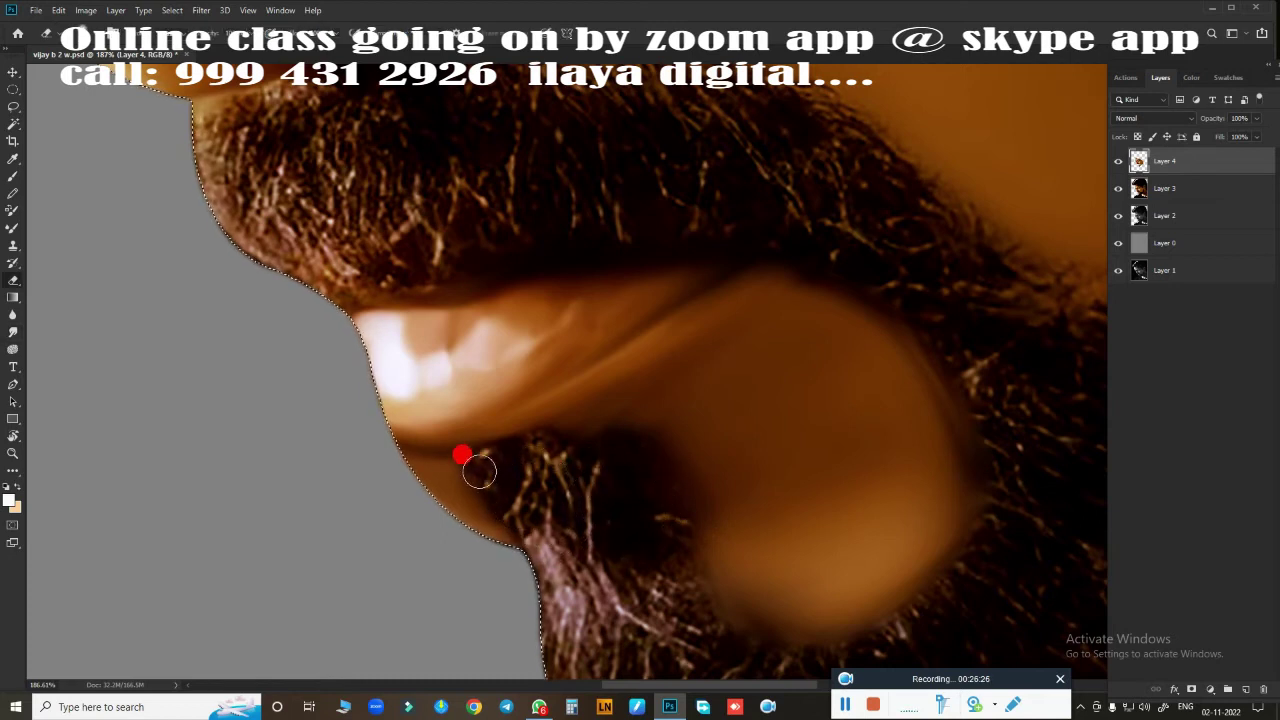
- Erase around the smudged patch under the lip to restore beard texture at its edges
mouse_move(557, 564)
mouse_down()
mouse_move(509, 466)
mouse_move(520, 449)
mouse_up()
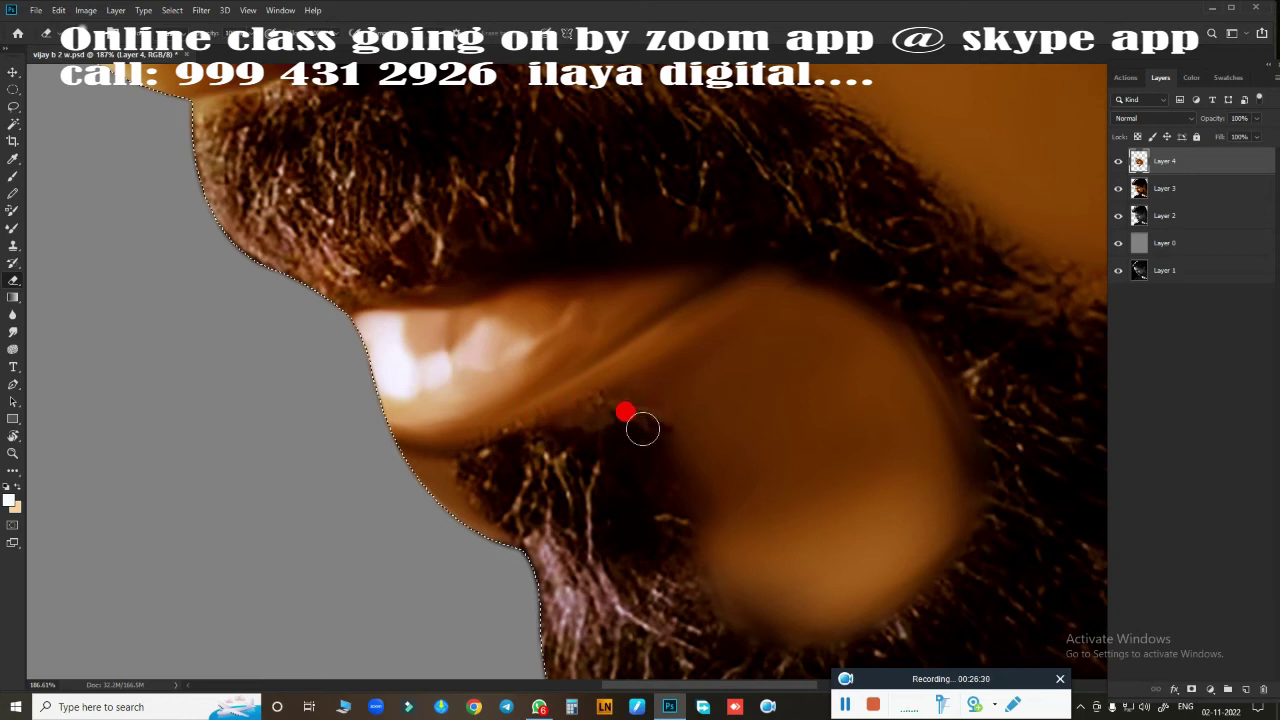
mouse_move(671, 435)
mouse_down()
mouse_move(731, 606)
mouse_move(826, 611)
mouse_up()
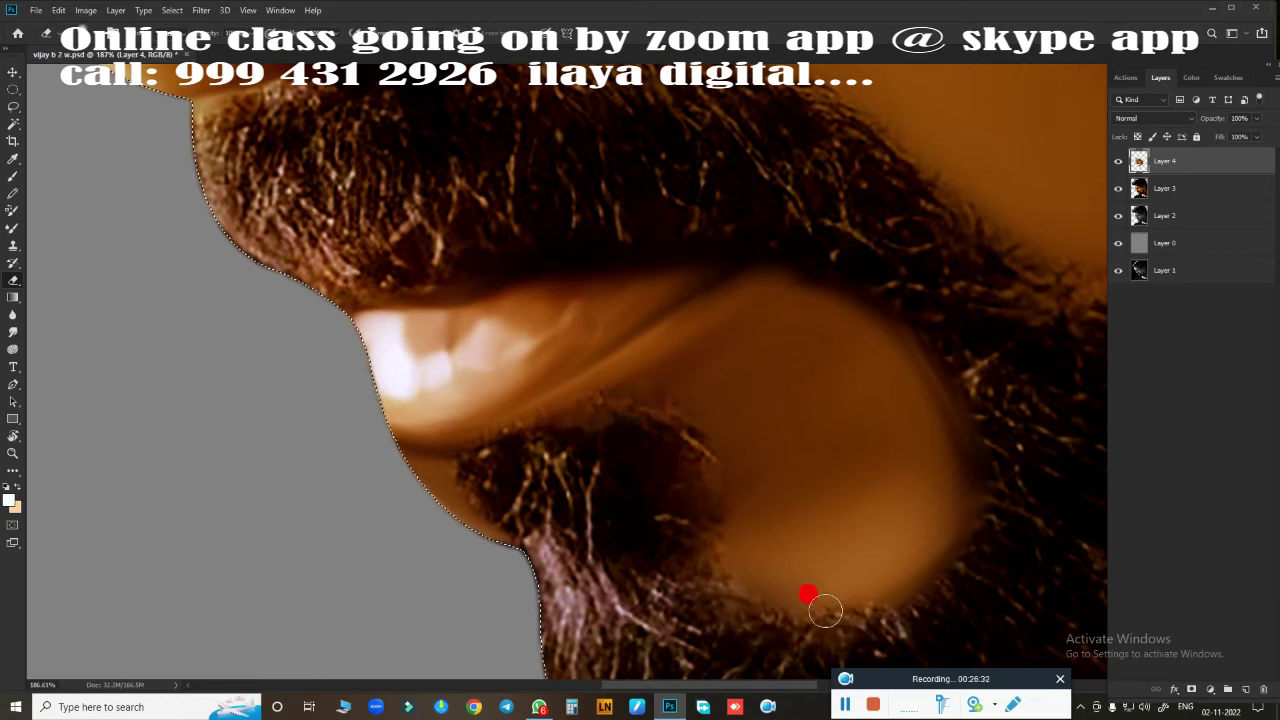
mouse_move(689, 544)
mouse_down()
mouse_move(829, 594)
mouse_move(954, 549)
mouse_move(920, 309)
mouse_move(867, 285)
mouse_move(949, 389)
mouse_move(991, 520)
mouse_move(903, 311)
mouse_up()
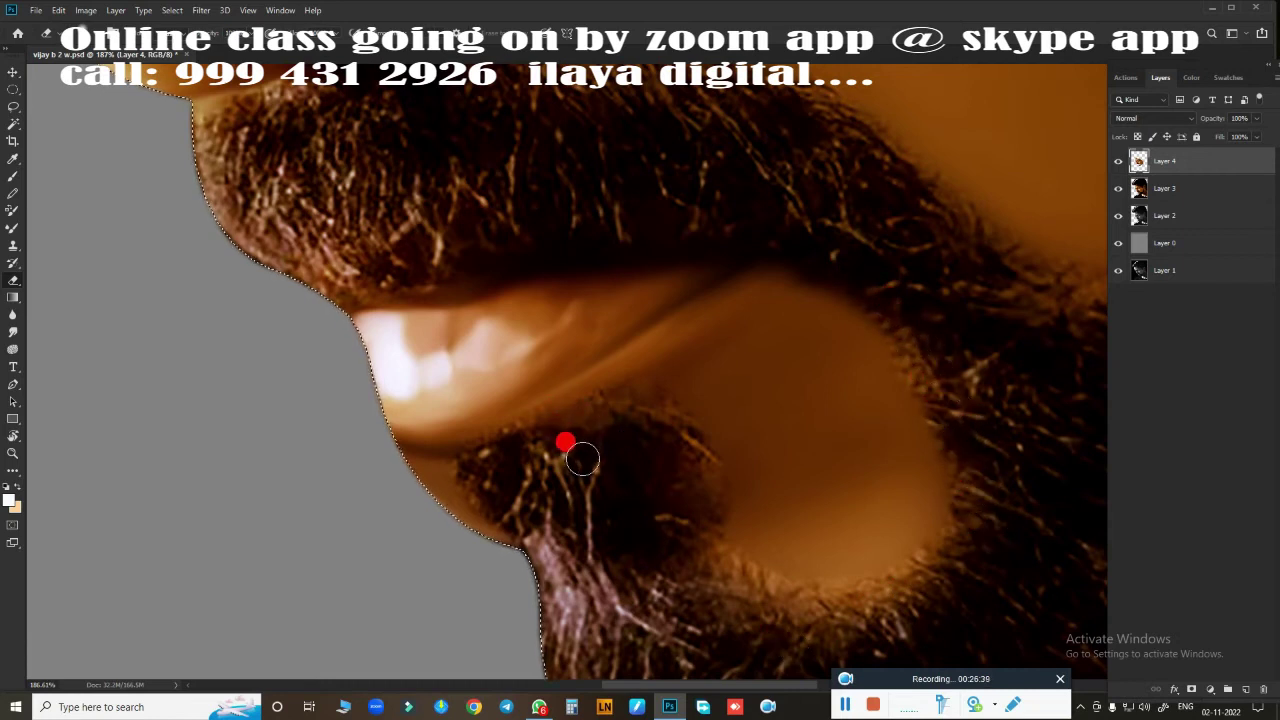
key(o)
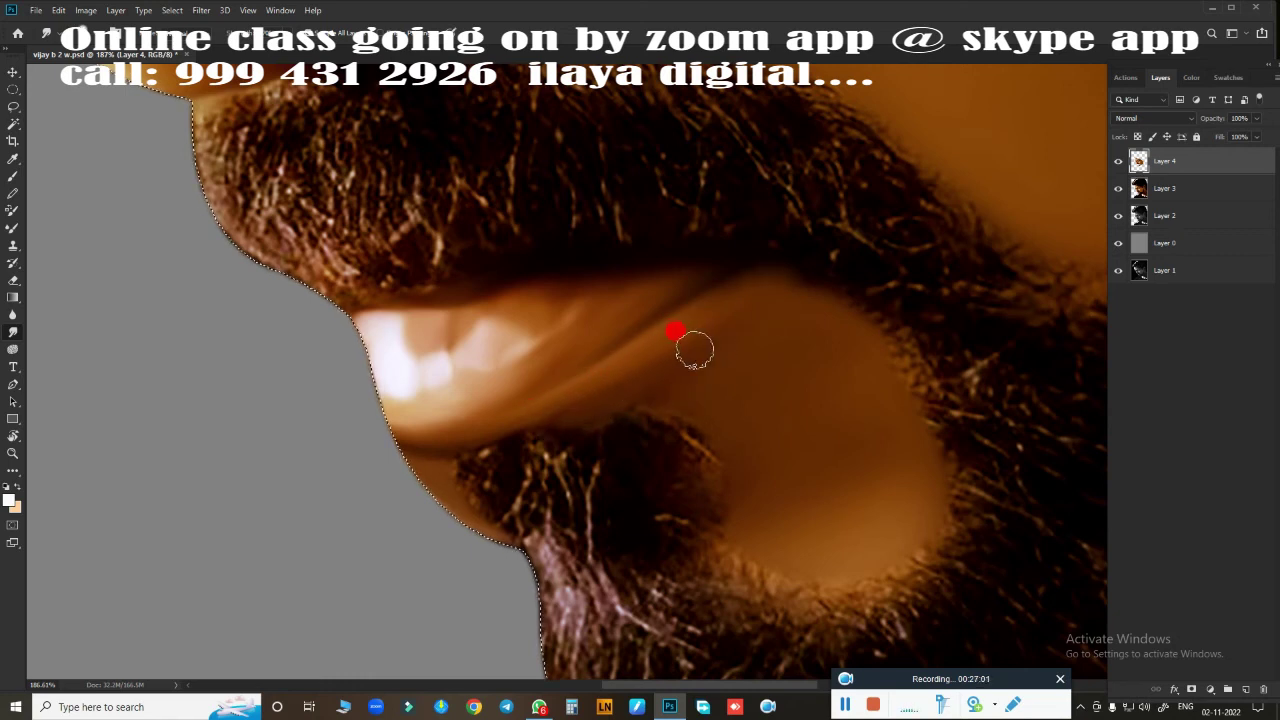
- Compare the portrait with Layer 4 hidden and shown, then lightly erase the beard beside the chin
scroll(737, 455, down, 3)
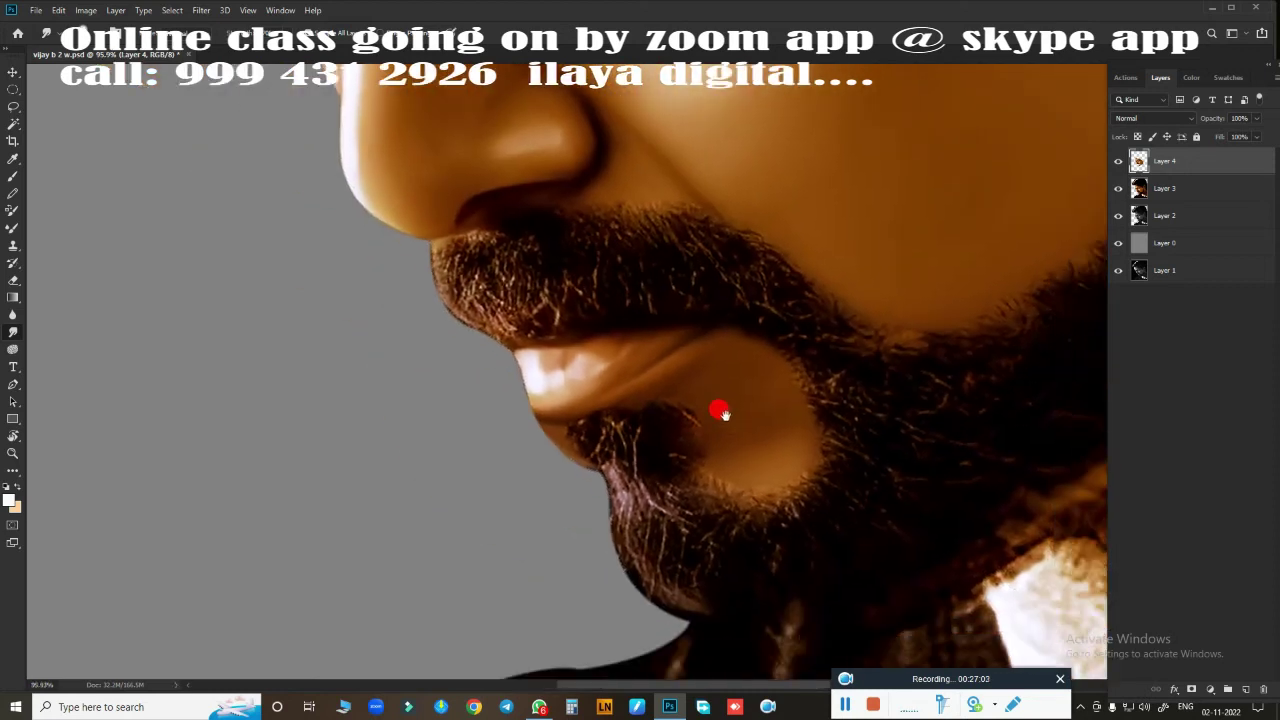
scroll(722, 412, down, 1)
scroll(583, 331, down, 1)
scroll(634, 420, down, 1)
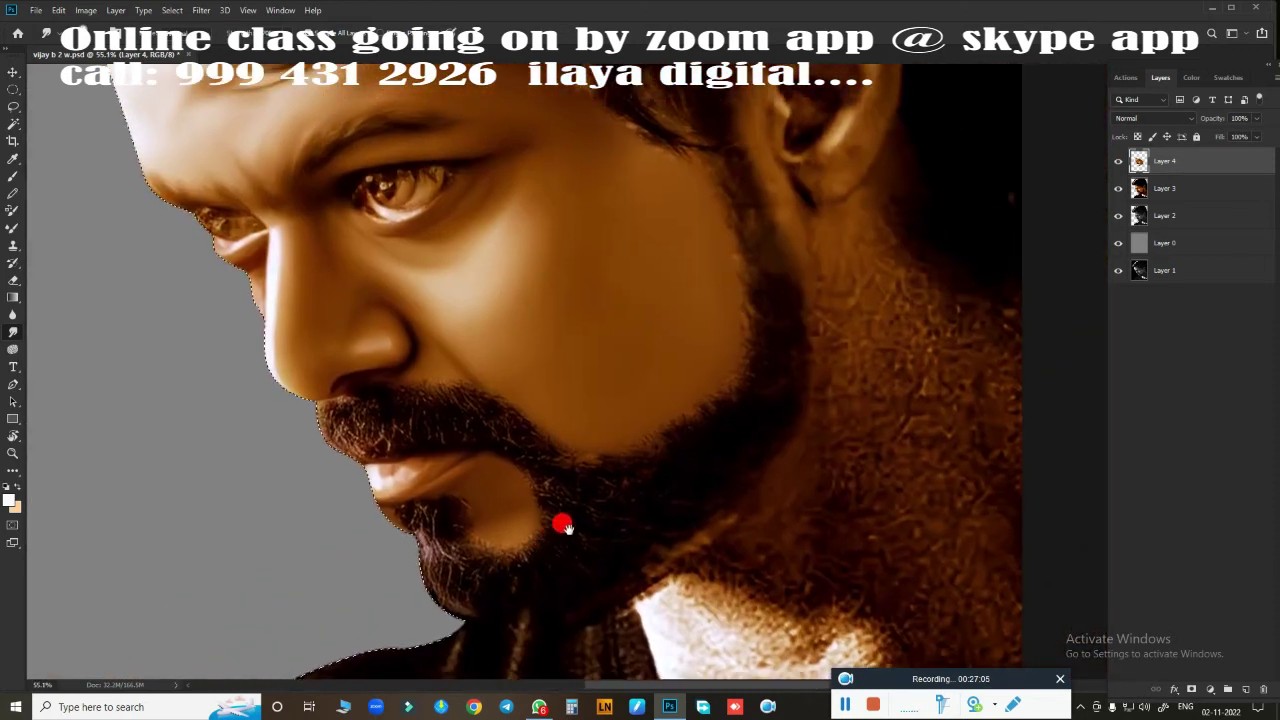
scroll(630, 490, down, 1)
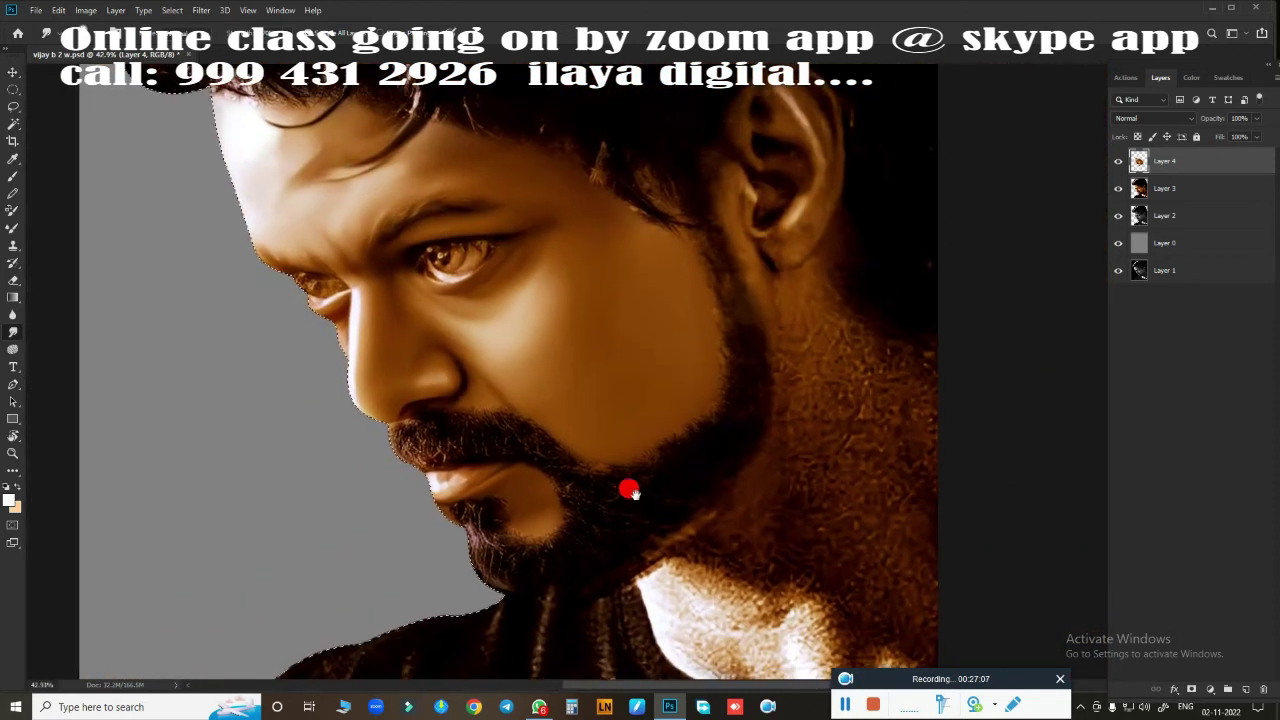
drag(630, 490, 631, 517)
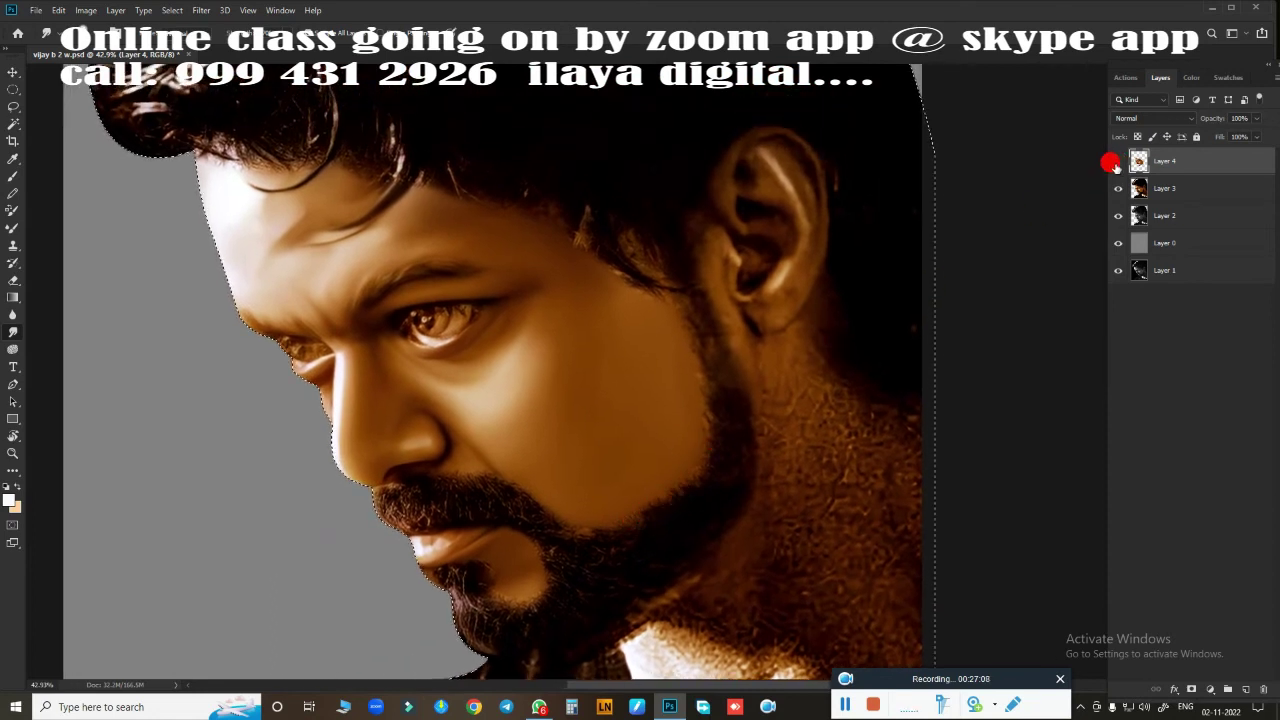
click(1117, 163)
click(1117, 163)
key(e)
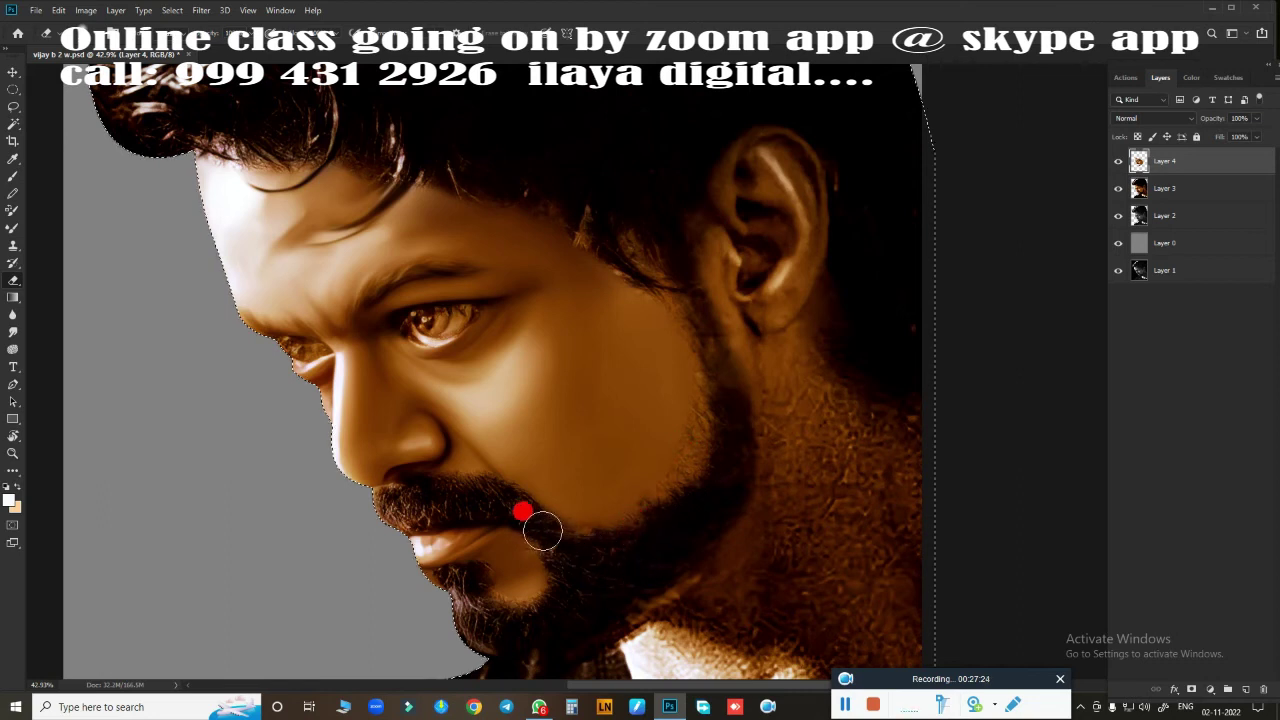
mouse_move(602, 544)
mouse_down()
mouse_move(606, 583)
mouse_move(580, 537)
mouse_move(528, 525)
mouse_up()
- Soften the beard texture along the jaw, fit the whole portrait in the window, and save
drag(578, 562, 532, 512)
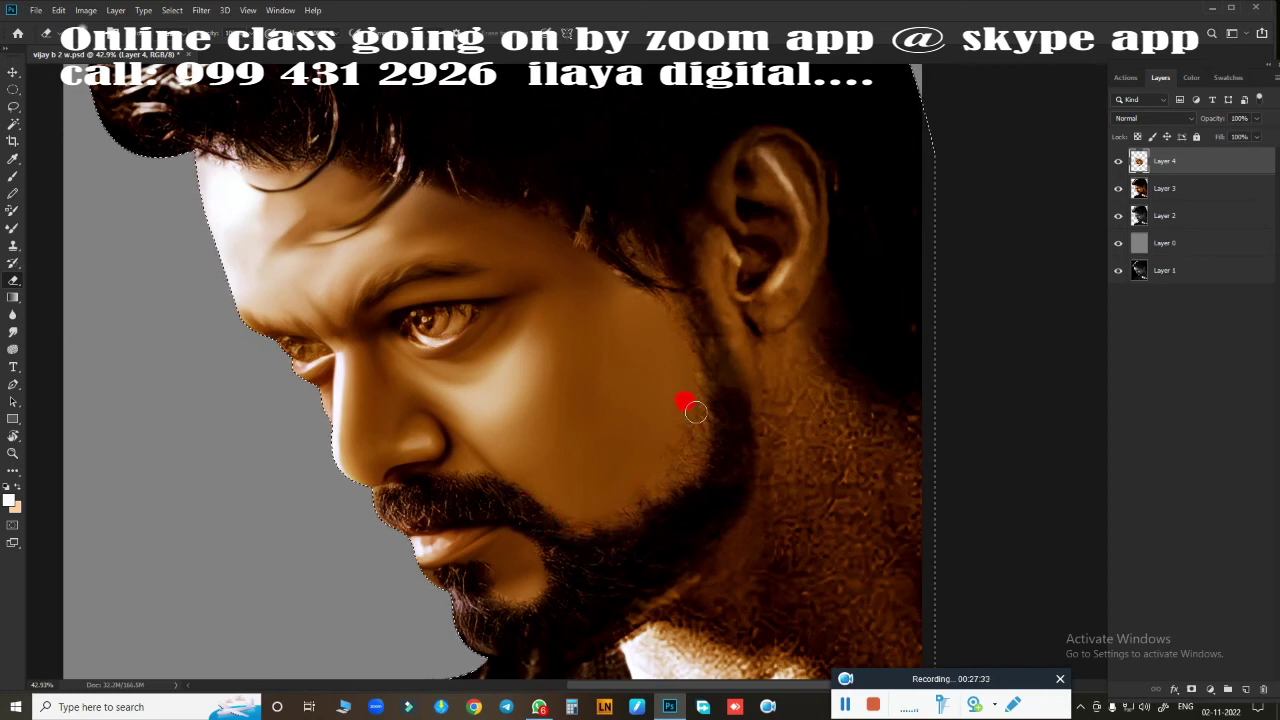
key(ctrl+0)
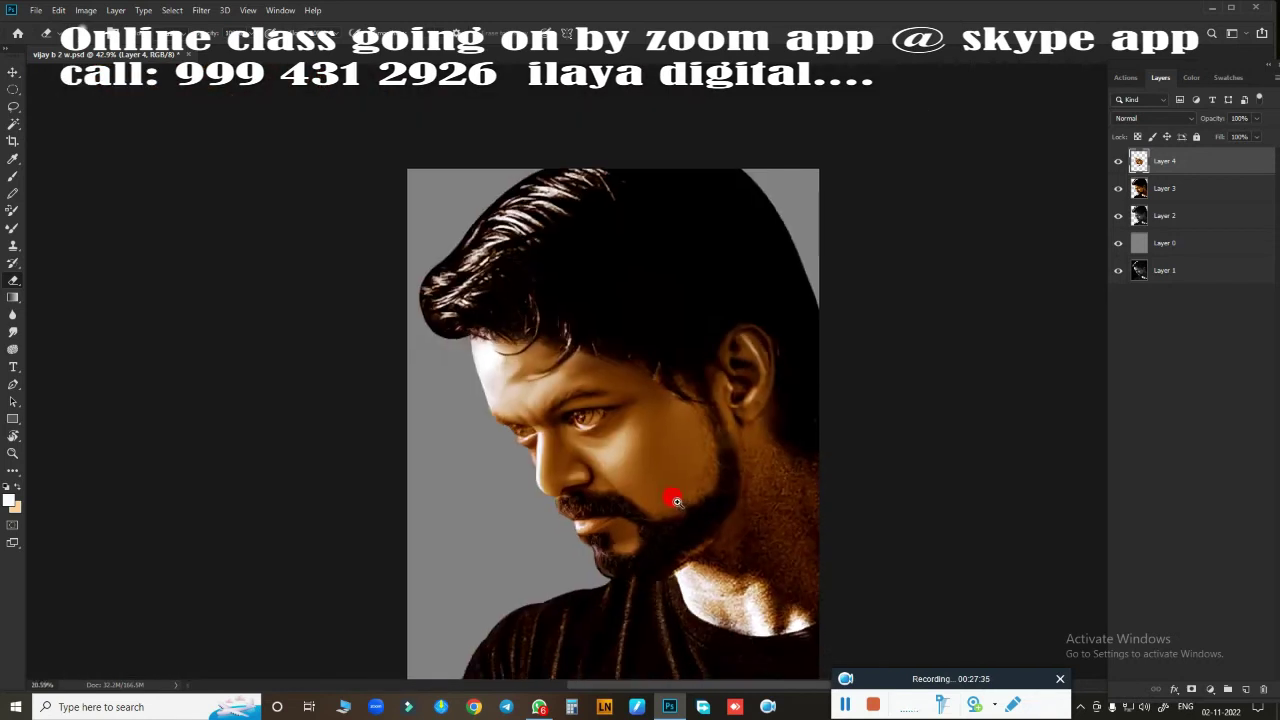
key(ctrl+s)
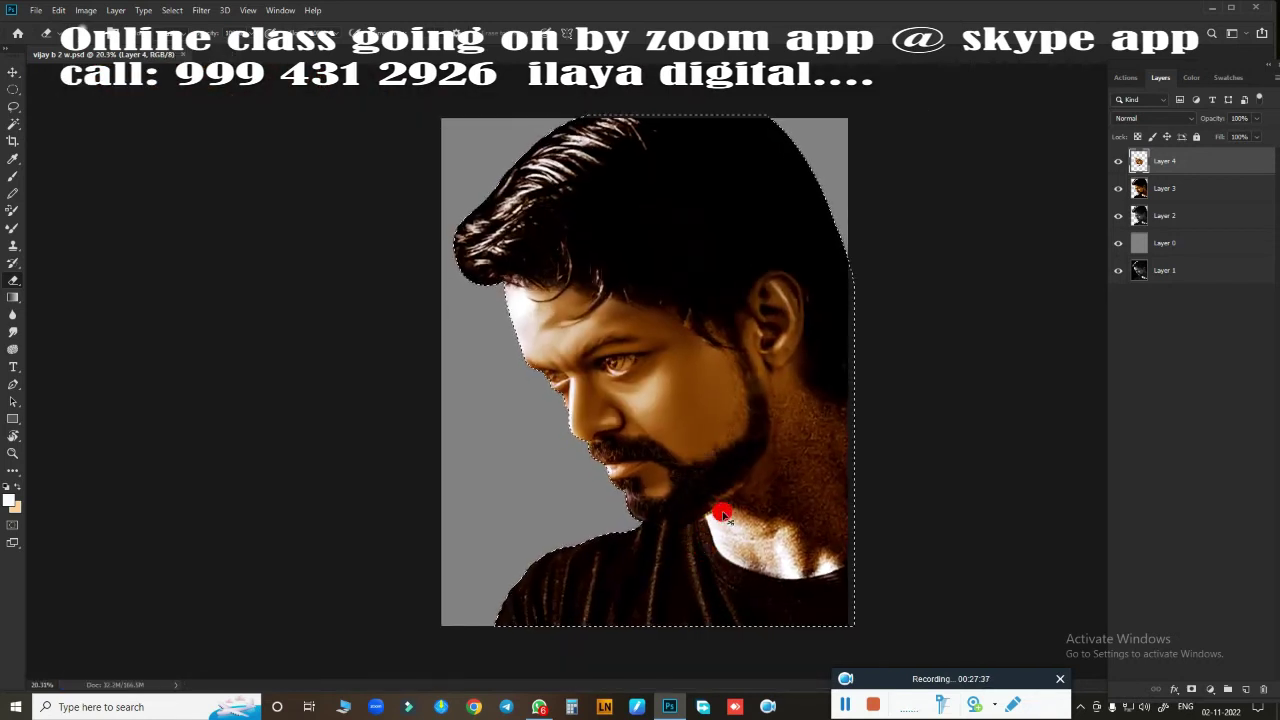
- Zoom in on the ear and switch tools to start smoothing its skin
mouse_move(707, 540)
mouse_down()
mouse_move(745, 397)
mouse_move(746, 517)
mouse_move(669, 623)
mouse_move(640, 569)
mouse_move(708, 478)
mouse_move(694, 531)
mouse_up()
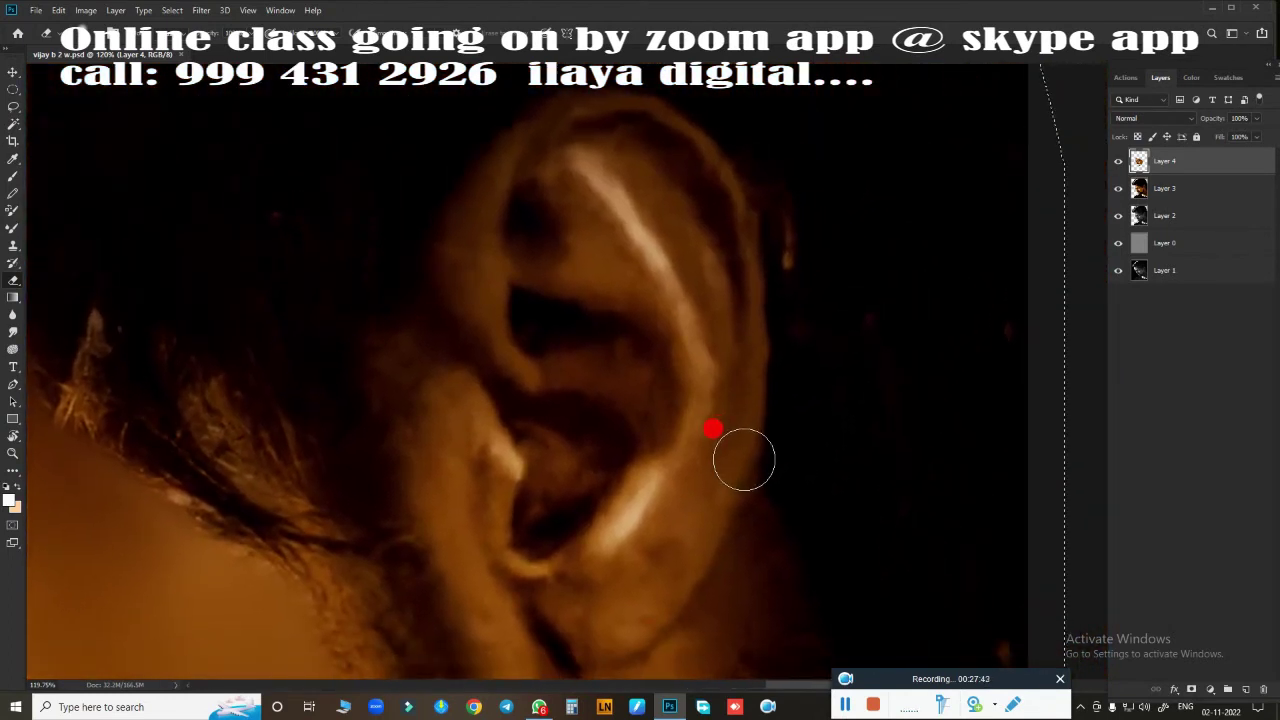
key(o)
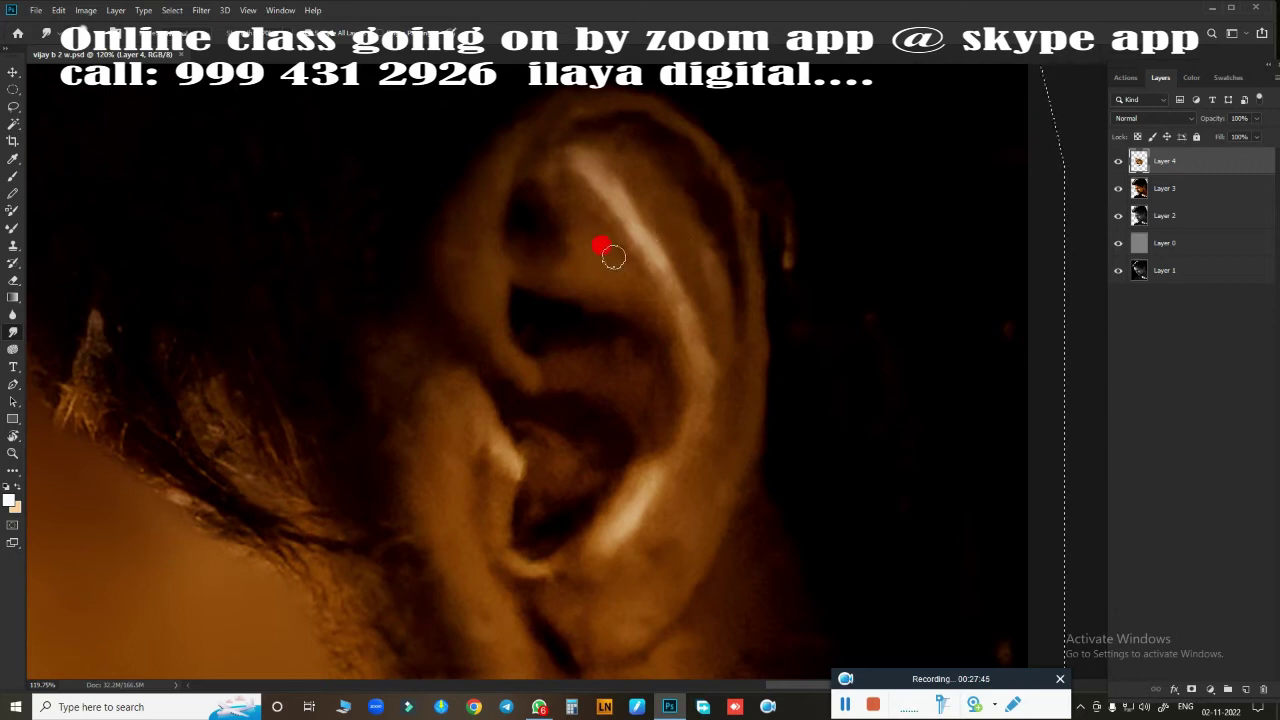
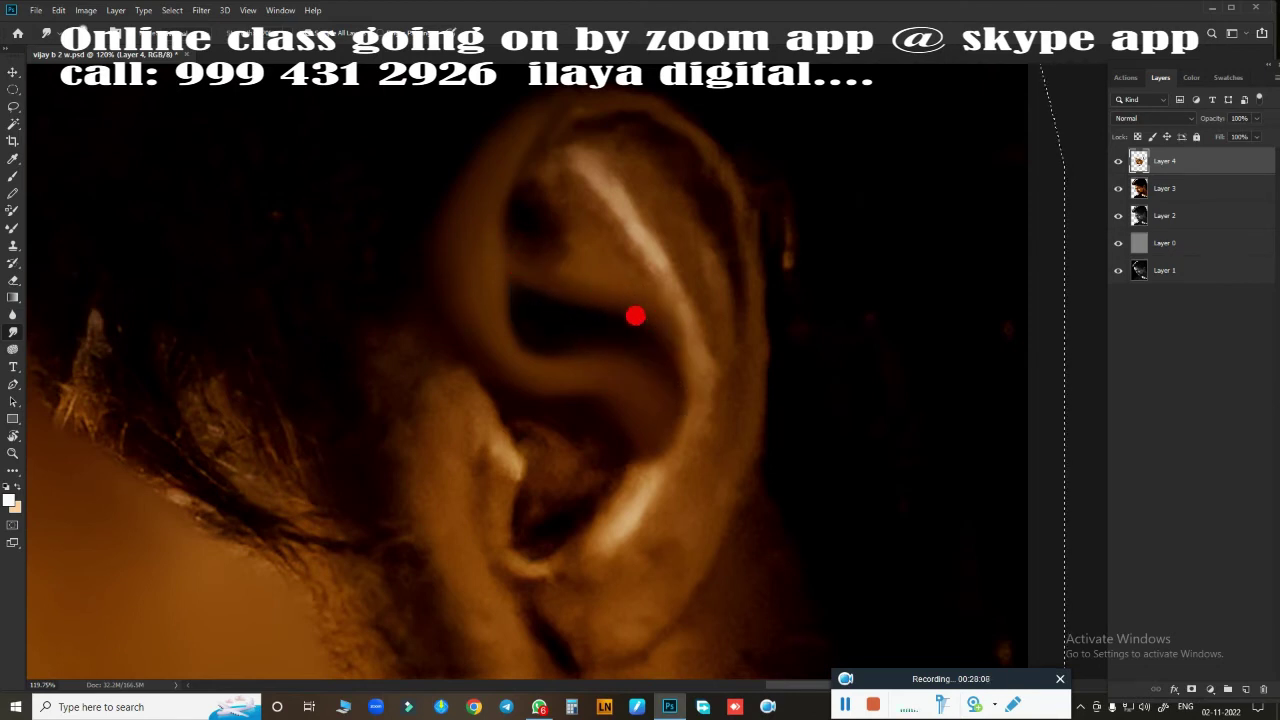
- Smudge the ear's inner highlights, top and outer rim, and the skin in front of it
drag(585, 233, 612, 252)
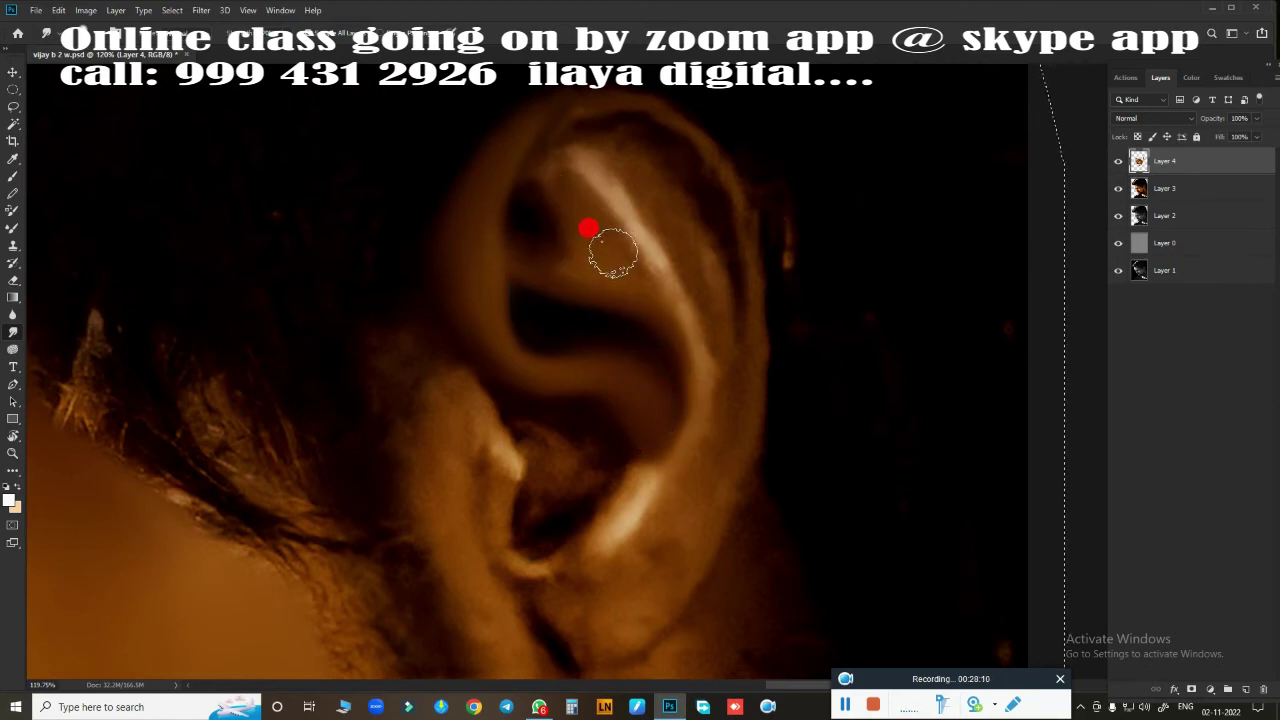
mouse_move(580, 200)
mouse_down()
mouse_move(657, 298)
mouse_move(526, 257)
mouse_move(558, 226)
mouse_move(551, 246)
mouse_move(549, 206)
mouse_move(622, 279)
mouse_up()
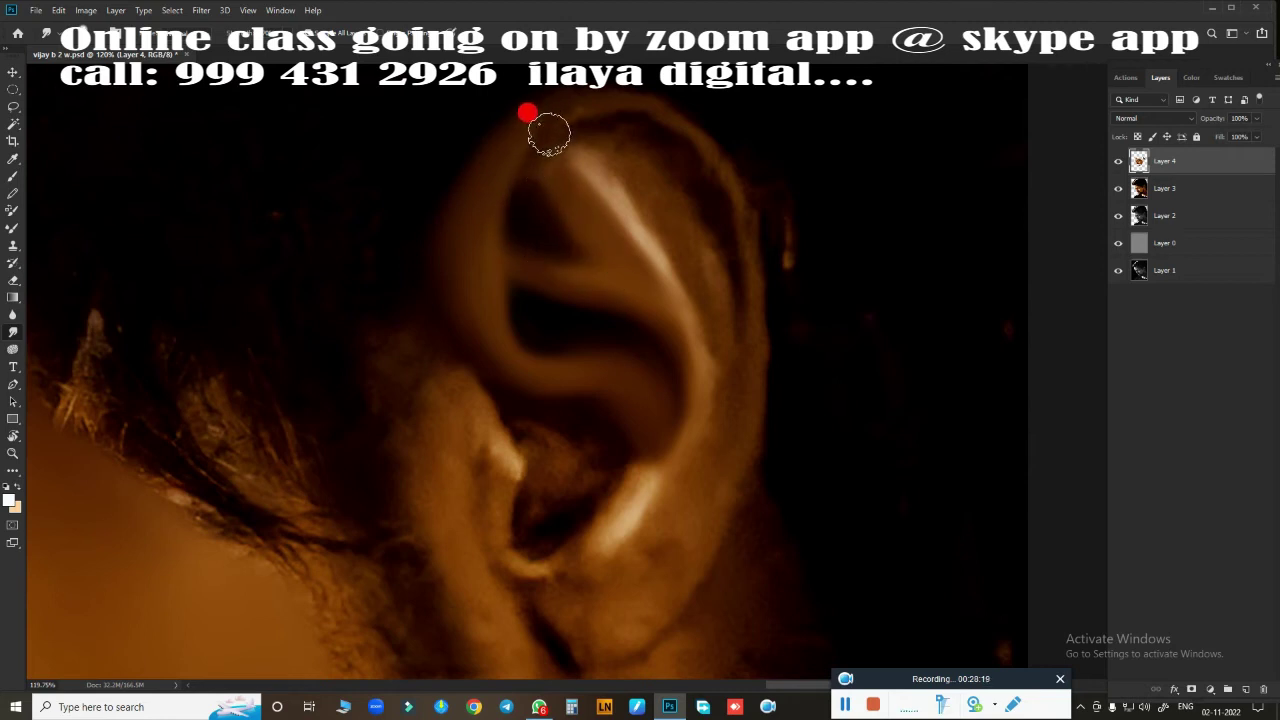
mouse_move(549, 134)
mouse_down()
mouse_move(594, 106)
mouse_move(757, 135)
mouse_move(804, 336)
mouse_move(860, 326)
mouse_move(743, 191)
mouse_move(543, 114)
mouse_move(503, 147)
mouse_move(466, 217)
mouse_move(526, 126)
mouse_move(598, 102)
mouse_up()
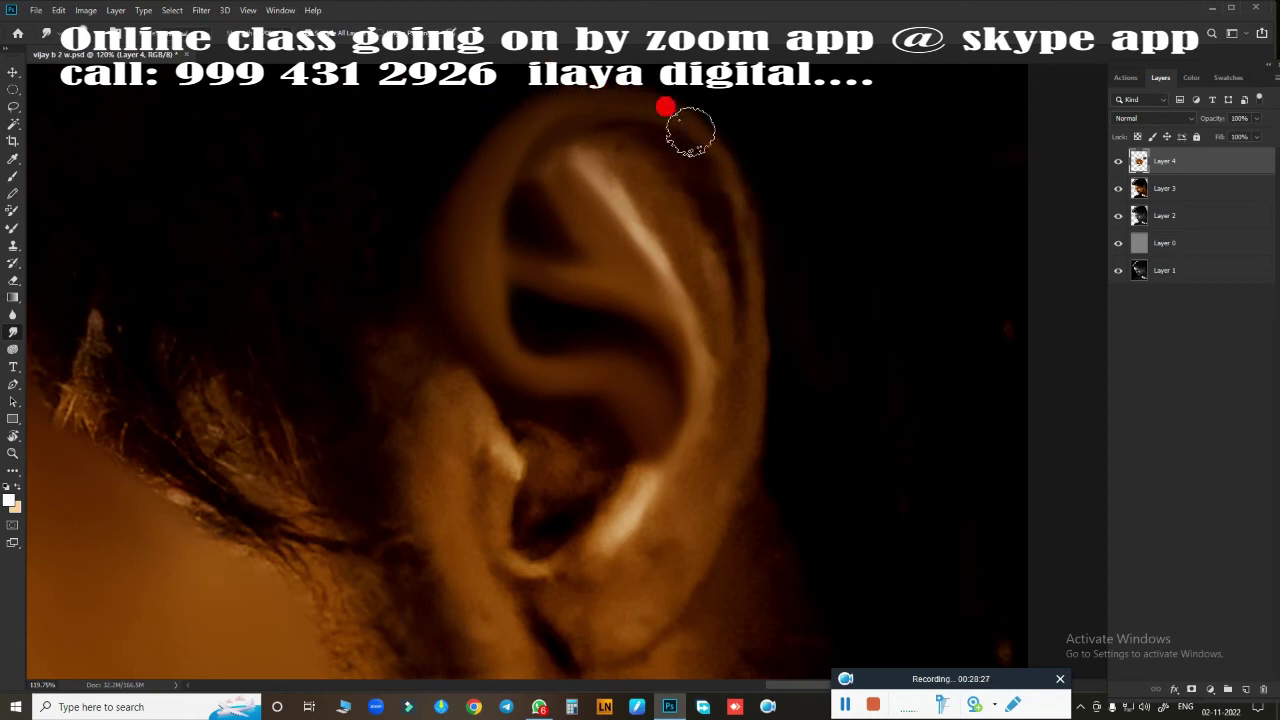
mouse_move(690, 130)
mouse_down()
mouse_move(740, 206)
mouse_move(766, 431)
mouse_move(708, 540)
mouse_move(636, 547)
mouse_move(680, 477)
mouse_move(646, 477)
mouse_move(563, 603)
mouse_move(602, 645)
mouse_move(609, 620)
mouse_move(586, 617)
mouse_move(597, 629)
mouse_move(559, 582)
mouse_up()
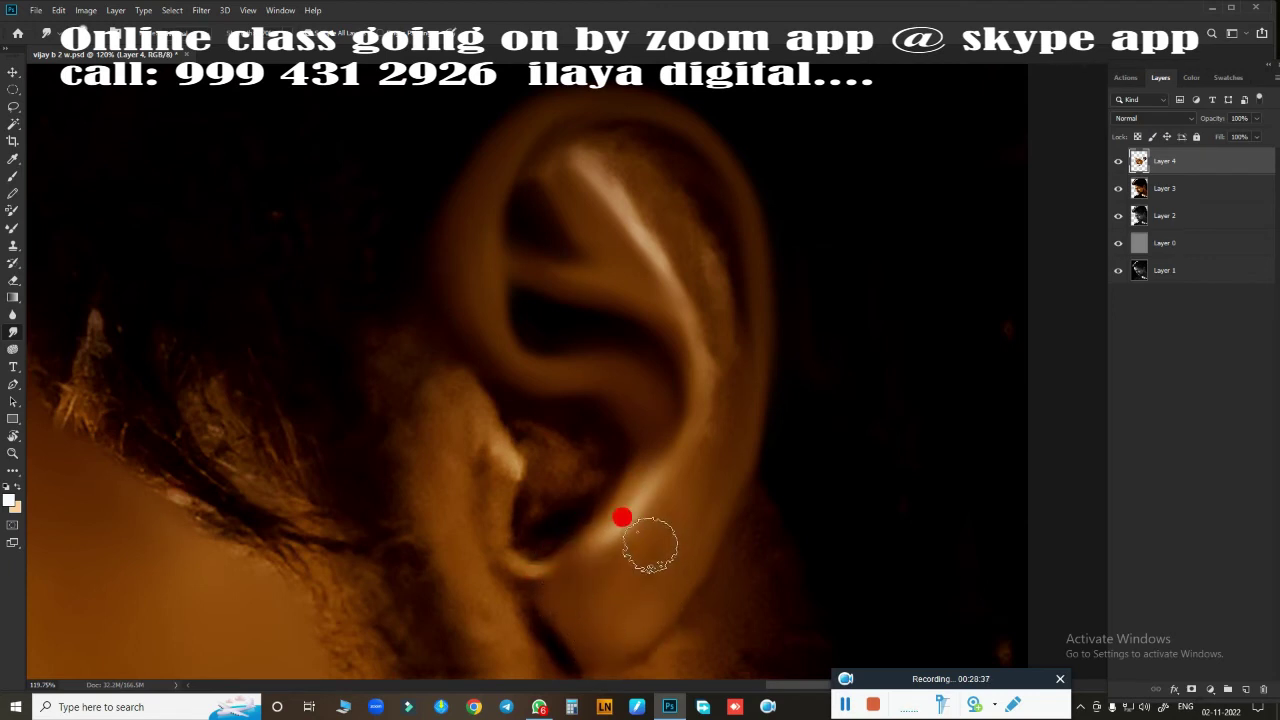
mouse_move(622, 517)
mouse_down()
mouse_move(663, 494)
mouse_move(654, 471)
mouse_move(617, 494)
mouse_move(674, 258)
mouse_move(709, 286)
mouse_move(723, 400)
mouse_move(689, 230)
mouse_move(717, 234)
mouse_move(731, 291)
mouse_move(726, 374)
mouse_move(648, 197)
mouse_move(620, 166)
mouse_move(660, 189)
mouse_move(569, 154)
mouse_move(580, 196)
mouse_move(580, 131)
mouse_move(686, 154)
mouse_move(711, 220)
mouse_move(697, 189)
mouse_up()
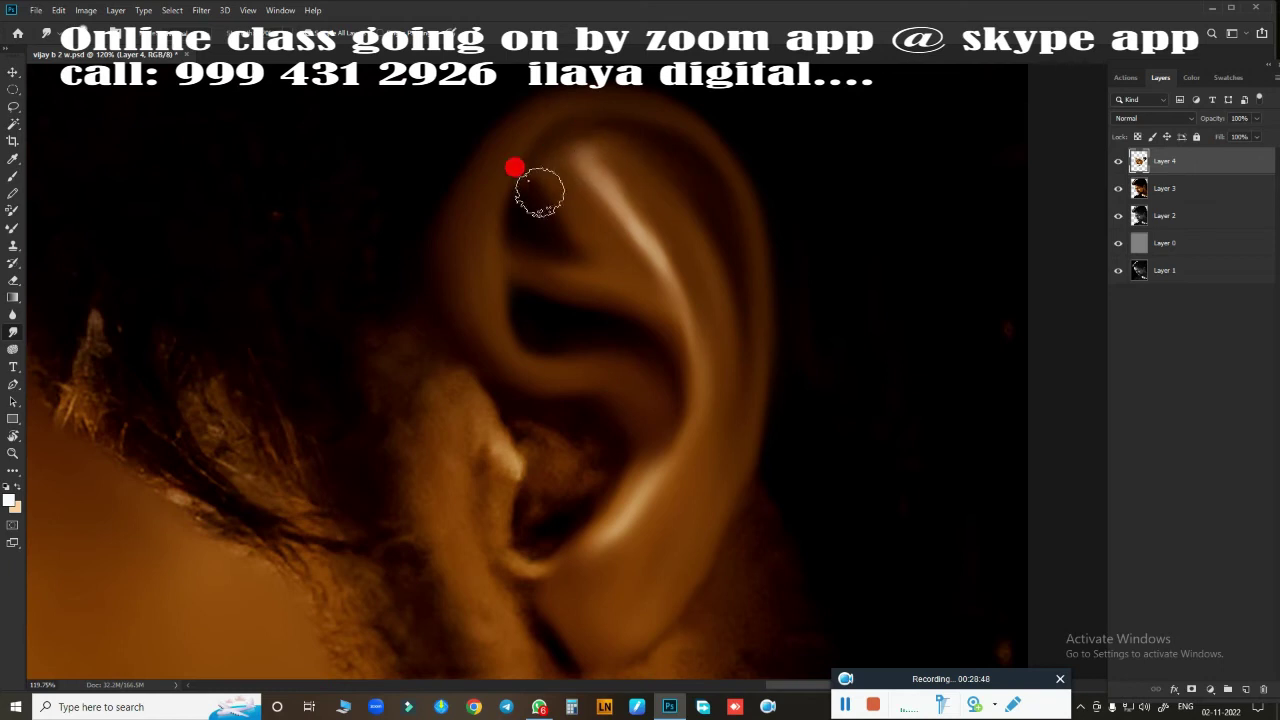
mouse_move(540, 192)
mouse_down()
mouse_move(540, 157)
mouse_move(577, 229)
mouse_move(555, 138)
mouse_move(677, 157)
mouse_move(614, 157)
mouse_move(591, 194)
mouse_move(660, 271)
mouse_move(674, 460)
mouse_move(529, 434)
mouse_move(509, 417)
mouse_move(589, 434)
mouse_move(534, 526)
mouse_move(566, 532)
mouse_up()
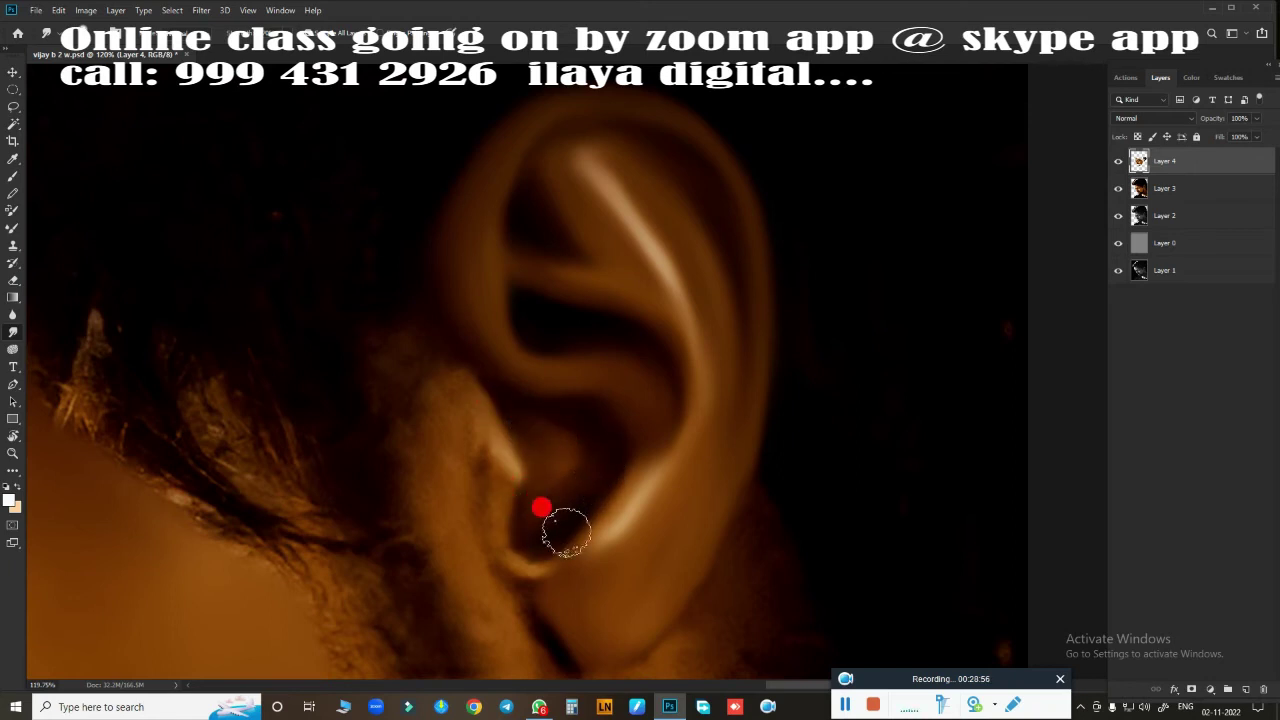
mouse_move(427, 398)
mouse_down()
mouse_move(400, 366)
mouse_move(420, 351)
mouse_move(419, 427)
mouse_move(406, 357)
mouse_move(477, 451)
mouse_move(426, 354)
mouse_move(491, 451)
mouse_move(483, 497)
mouse_move(529, 571)
mouse_move(711, 594)
mouse_move(663, 266)
mouse_move(649, 314)
mouse_move(516, 382)
mouse_up()
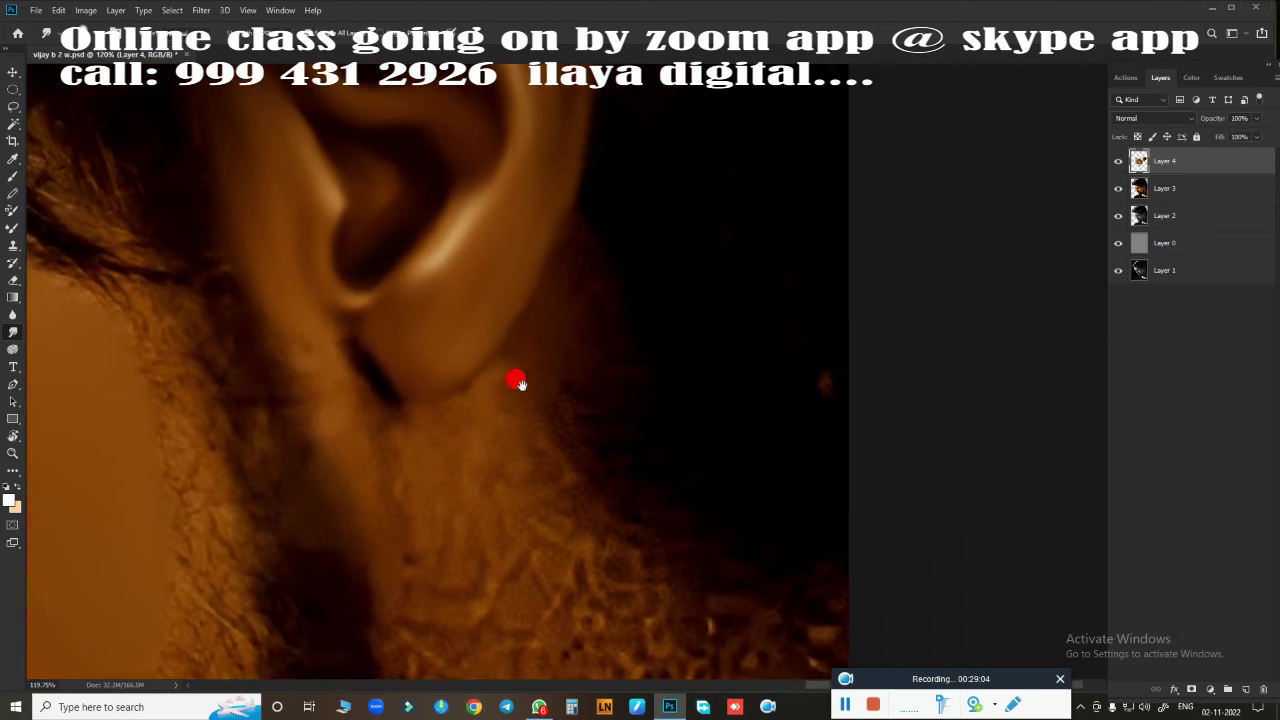
- Blend the dark shadow under the earlobe and the neck below it
mouse_move(360, 386)
mouse_down()
mouse_move(380, 363)
mouse_move(386, 383)
mouse_move(424, 393)
mouse_move(507, 305)
mouse_move(400, 377)
mouse_move(297, 320)
mouse_move(371, 491)
mouse_up()
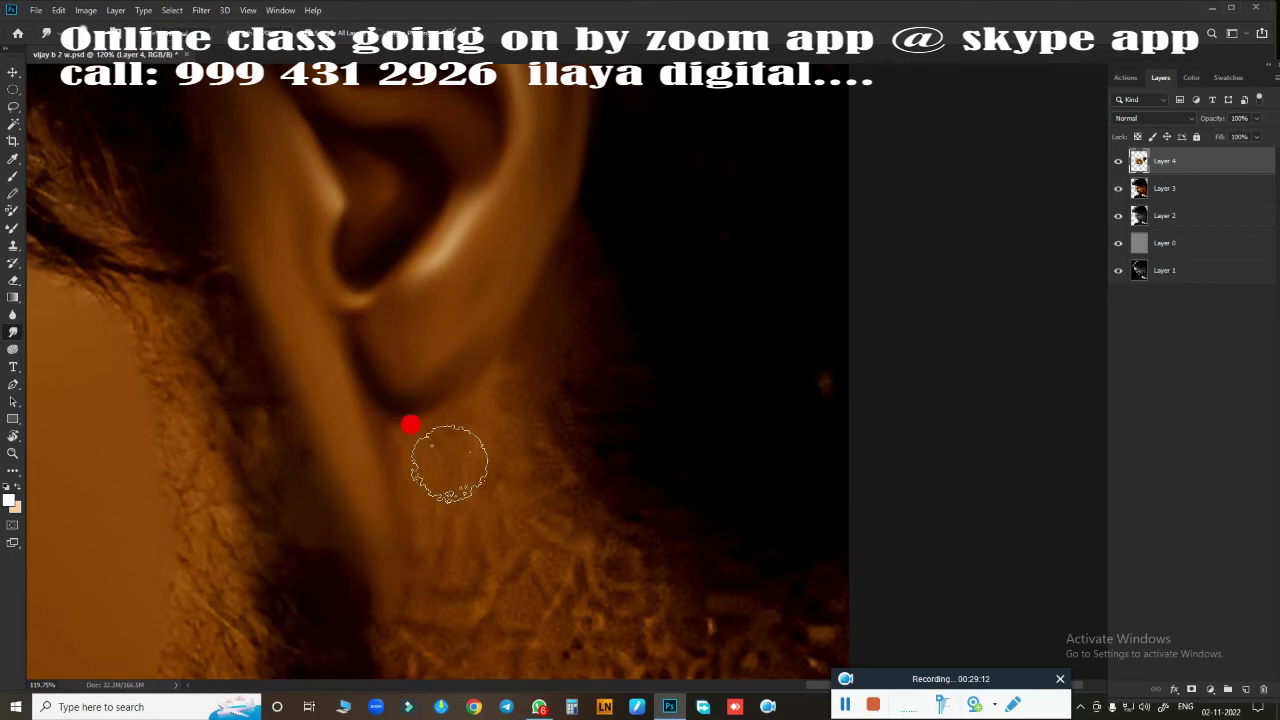
mouse_move(439, 503)
mouse_down()
mouse_move(528, 371)
mouse_move(522, 260)
mouse_up()
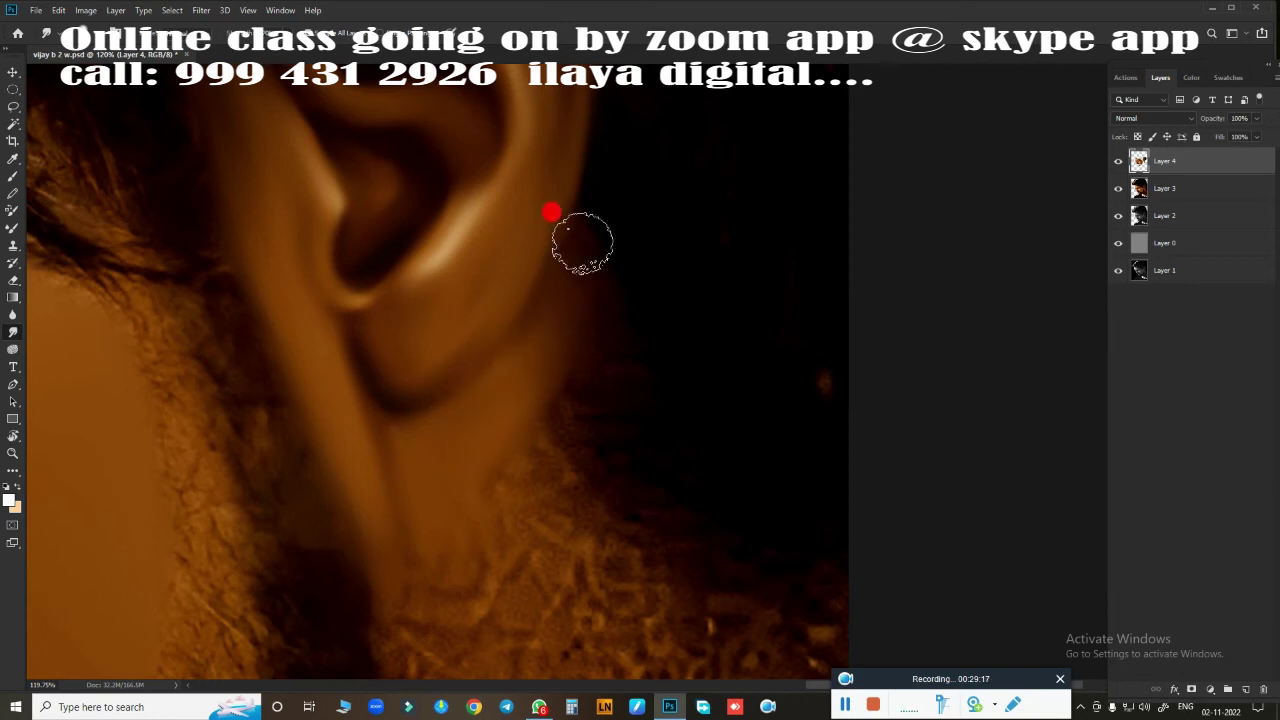
mouse_move(497, 384)
mouse_down()
mouse_move(451, 429)
mouse_move(491, 449)
mouse_move(580, 334)
mouse_move(651, 537)
mouse_move(704, 569)
mouse_move(537, 486)
mouse_move(520, 591)
mouse_move(451, 577)
mouse_move(513, 598)
mouse_up()
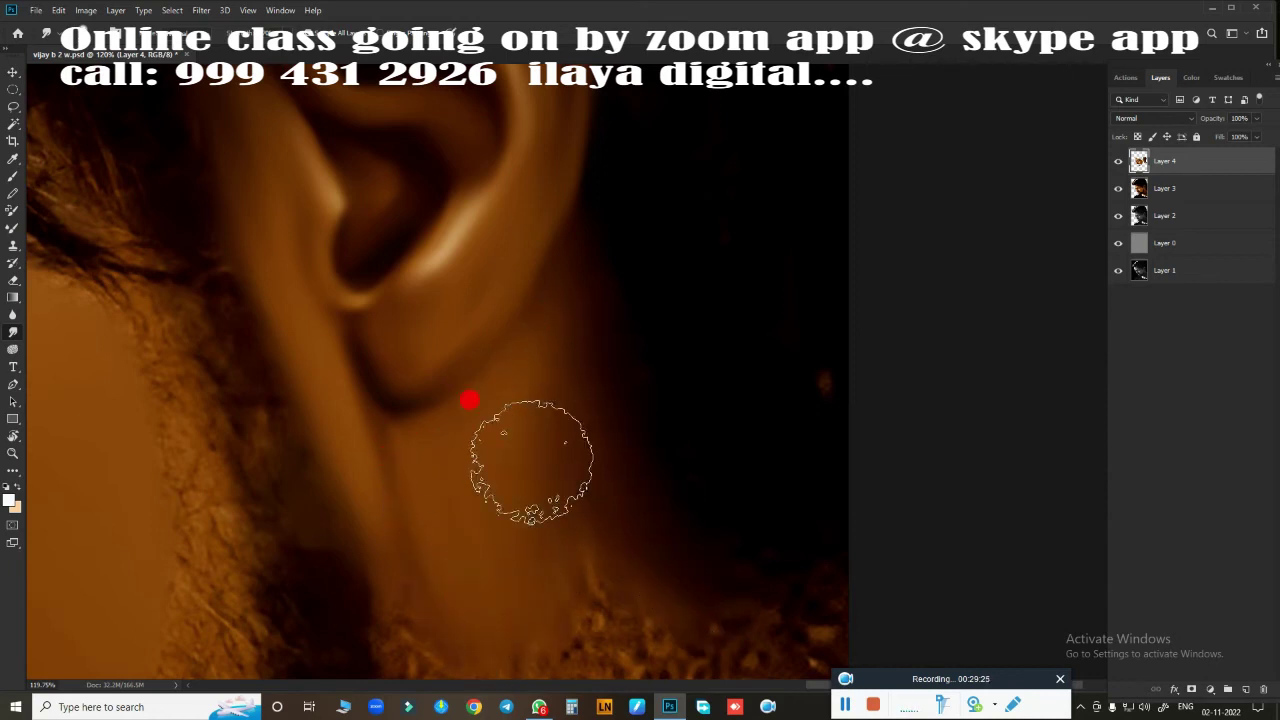
mouse_move(531, 462)
mouse_down()
mouse_move(594, 508)
mouse_move(566, 517)
mouse_move(561, 485)
mouse_up()
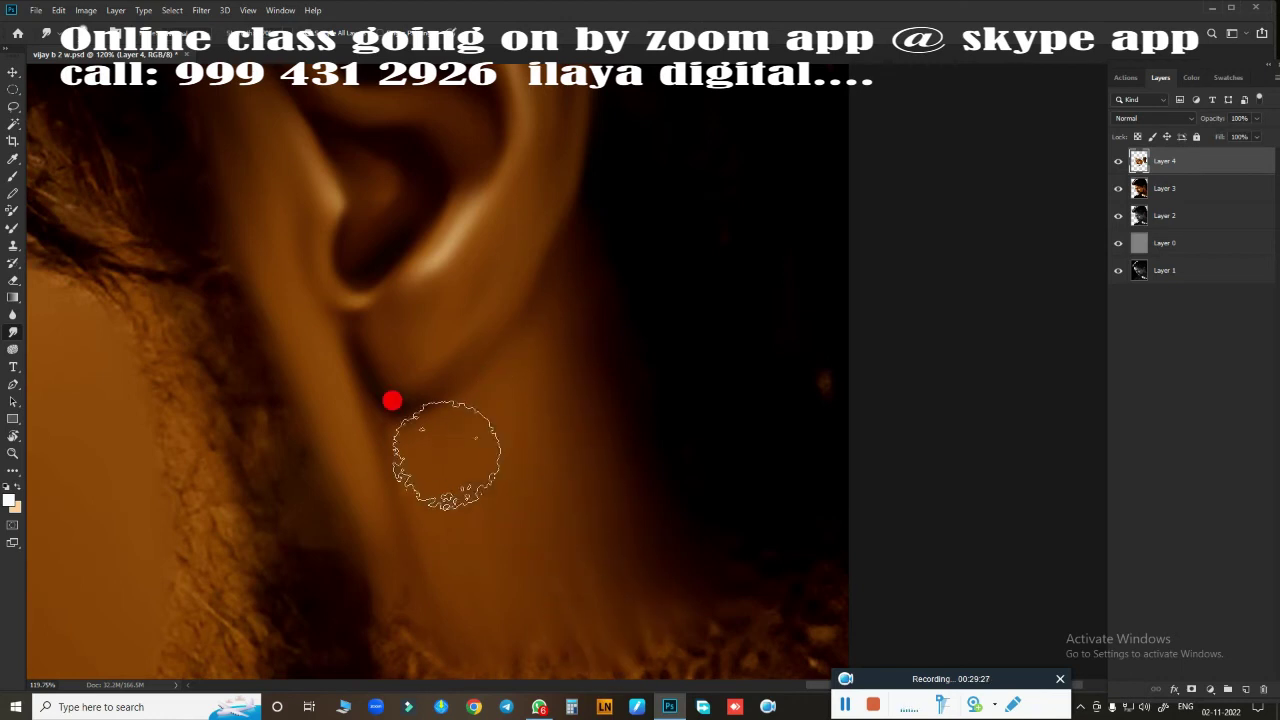
- Shrink the brush, zoom out to the face and beard, and switch to the Eraser
key(bracketleft)
key(bracketleft)
key(bracketleft)
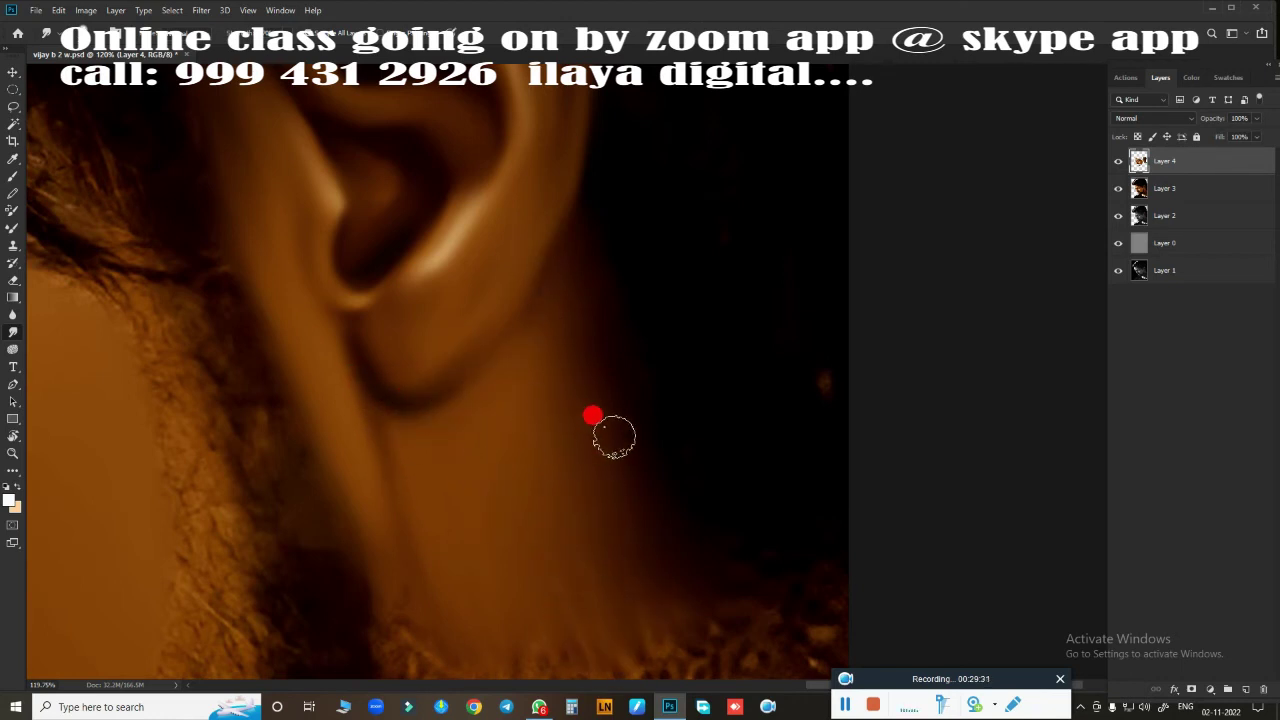
scroll(593, 415, down, 3)
mouse_move(620, 423)
mouse_down()
mouse_move(605, 358)
mouse_move(691, 434)
mouse_up()
key(e)
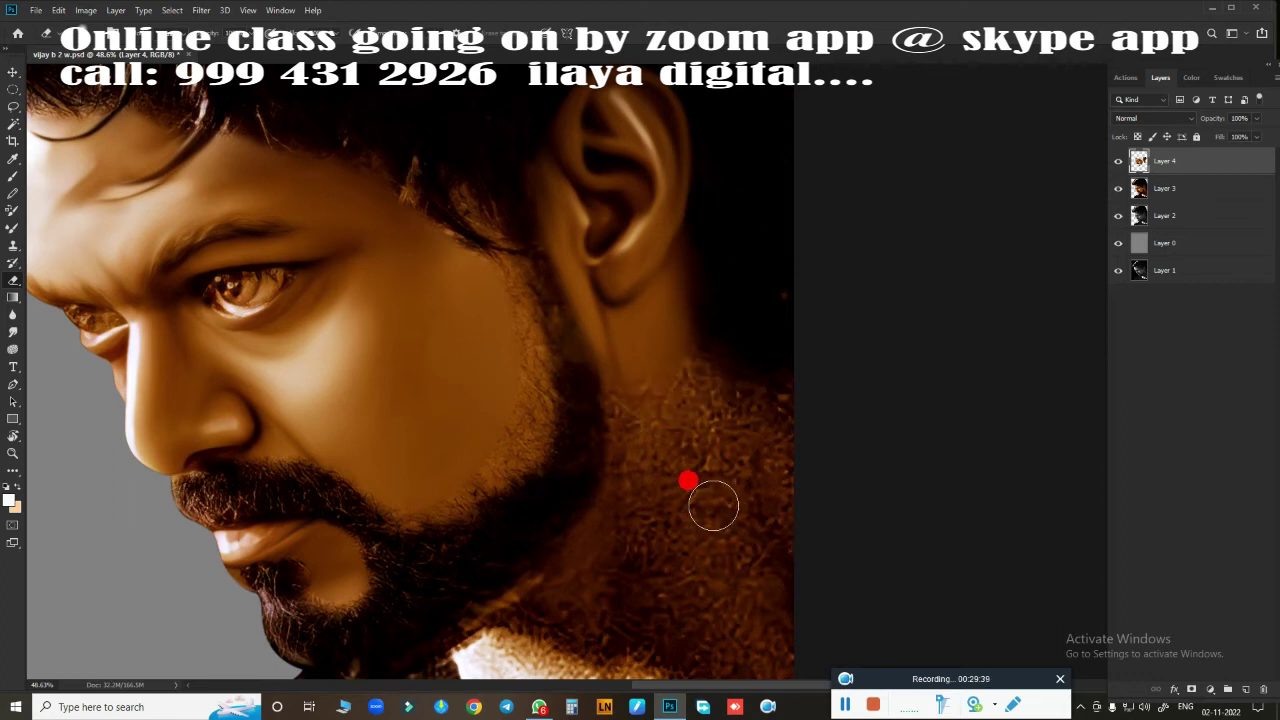
- Zoom in on the chin and chest and smooth the bright neck highlight
drag(713, 506, 694, 339)
mouse_move(623, 420)
mouse_down()
mouse_move(660, 423)
mouse_move(734, 274)
mouse_move(641, 383)
mouse_up()
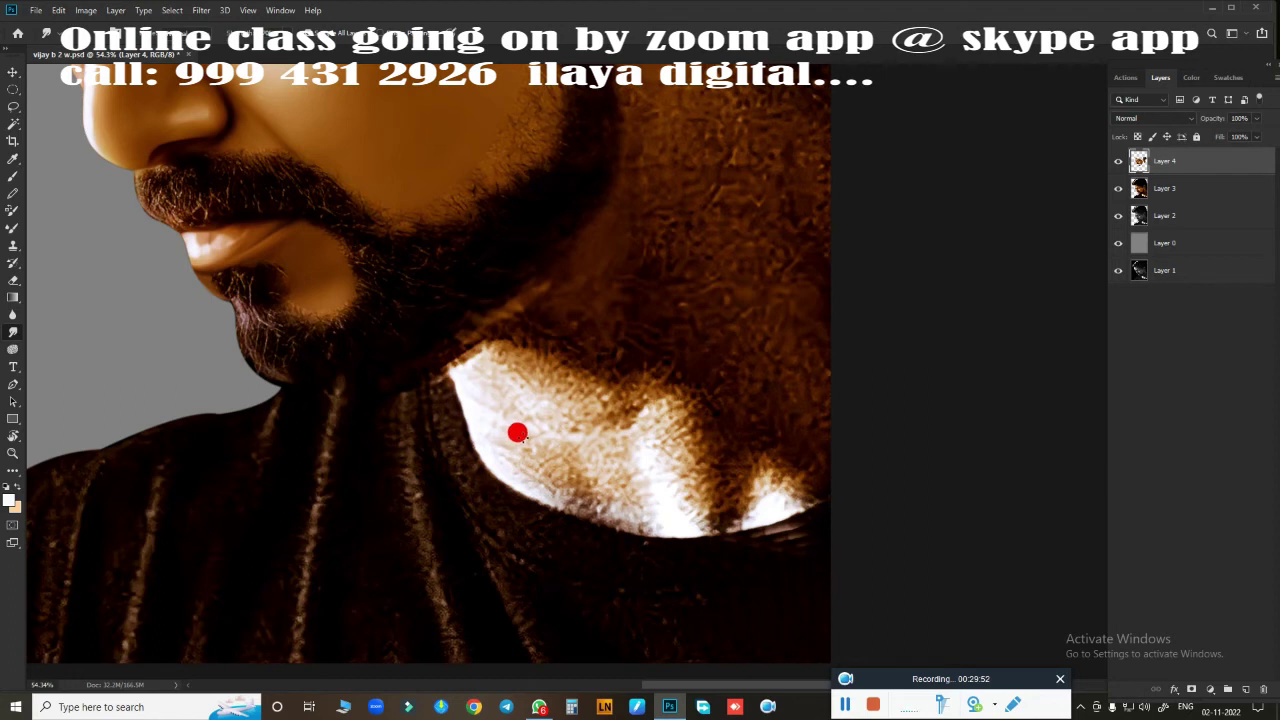
mouse_move(524, 438)
mouse_down()
mouse_move(415, 323)
mouse_move(509, 424)
mouse_up()
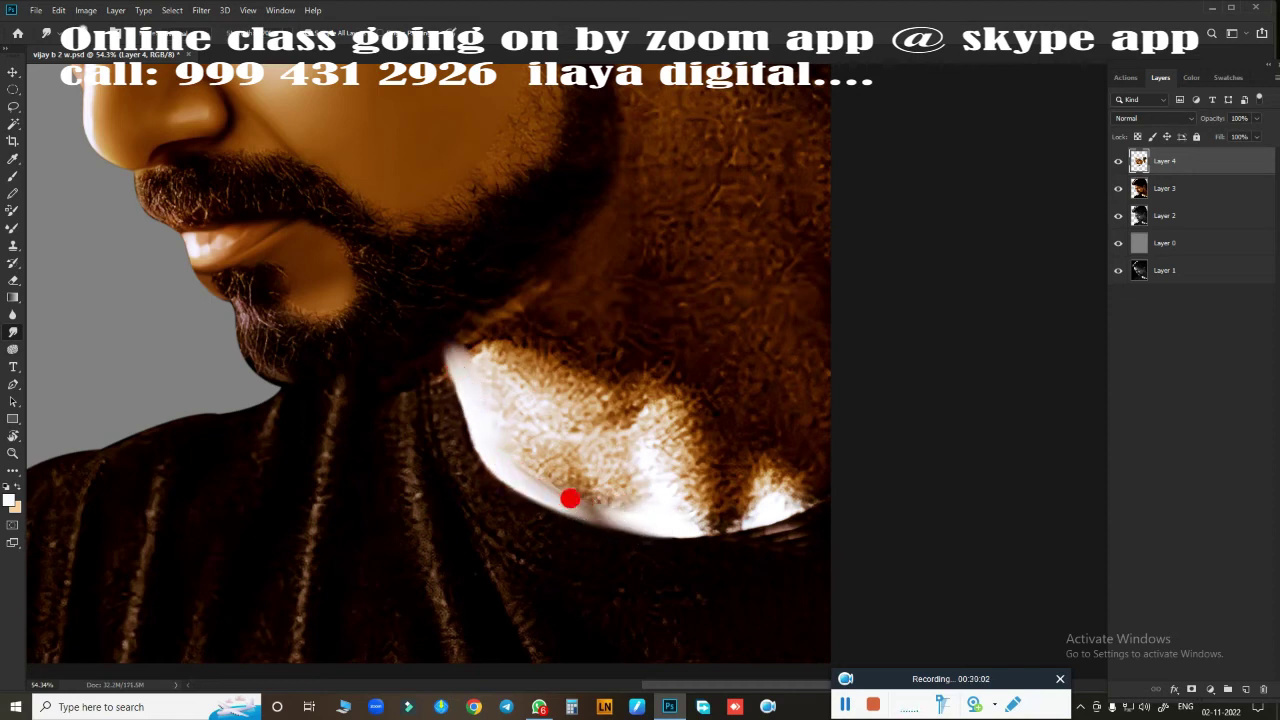
mouse_move(589, 507)
mouse_down()
mouse_move(728, 516)
mouse_move(848, 464)
mouse_up()
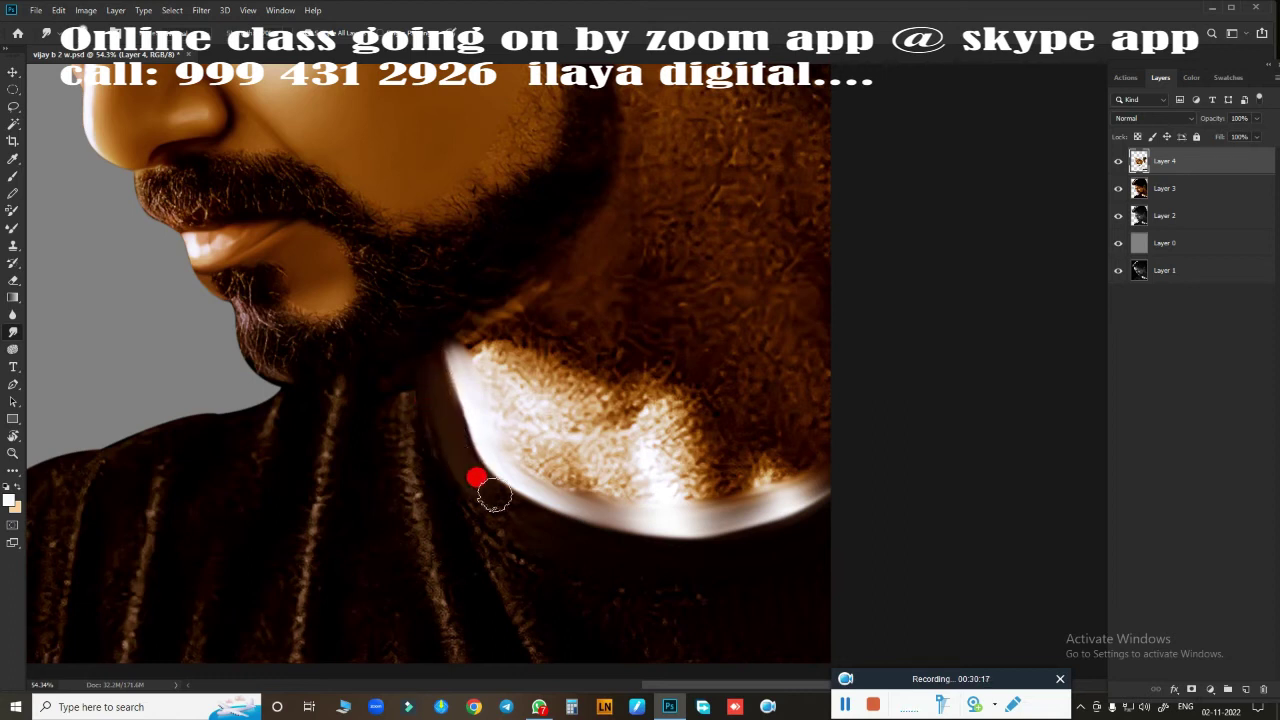
- Darken and blend the collar edge, then soften the right-side beard texture
drag(438, 429, 481, 524)
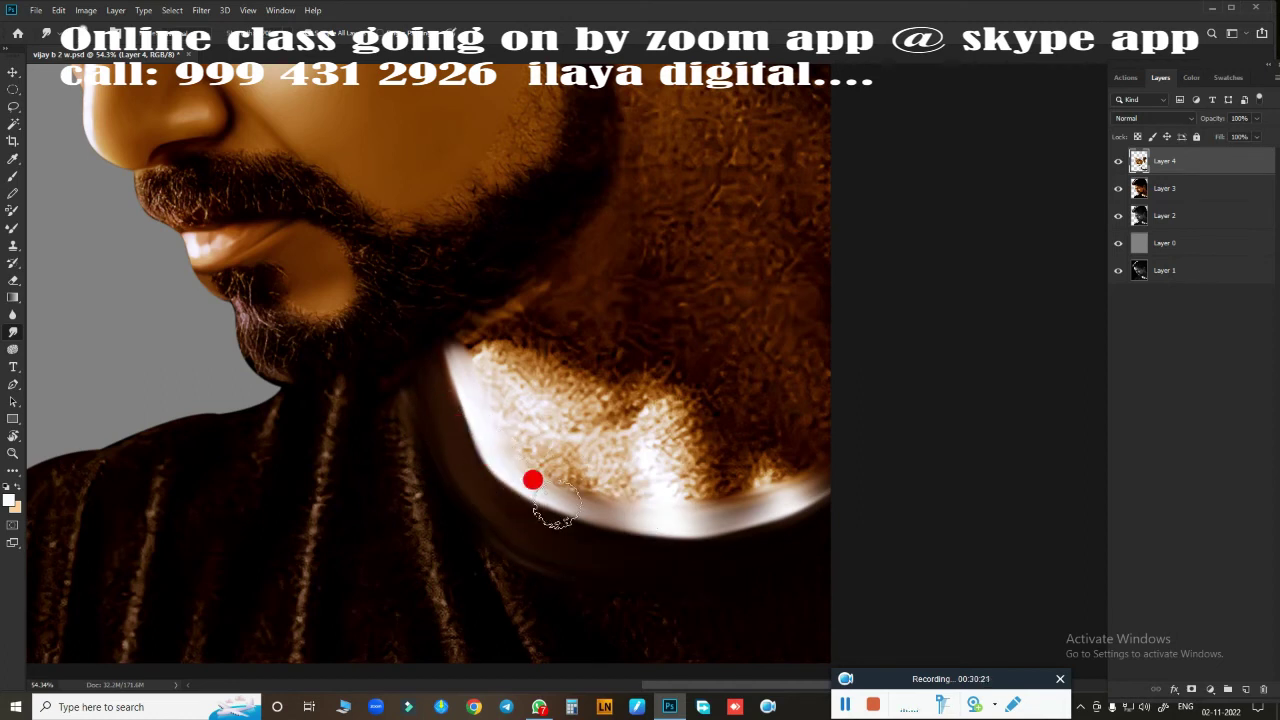
drag(555, 505, 552, 490)
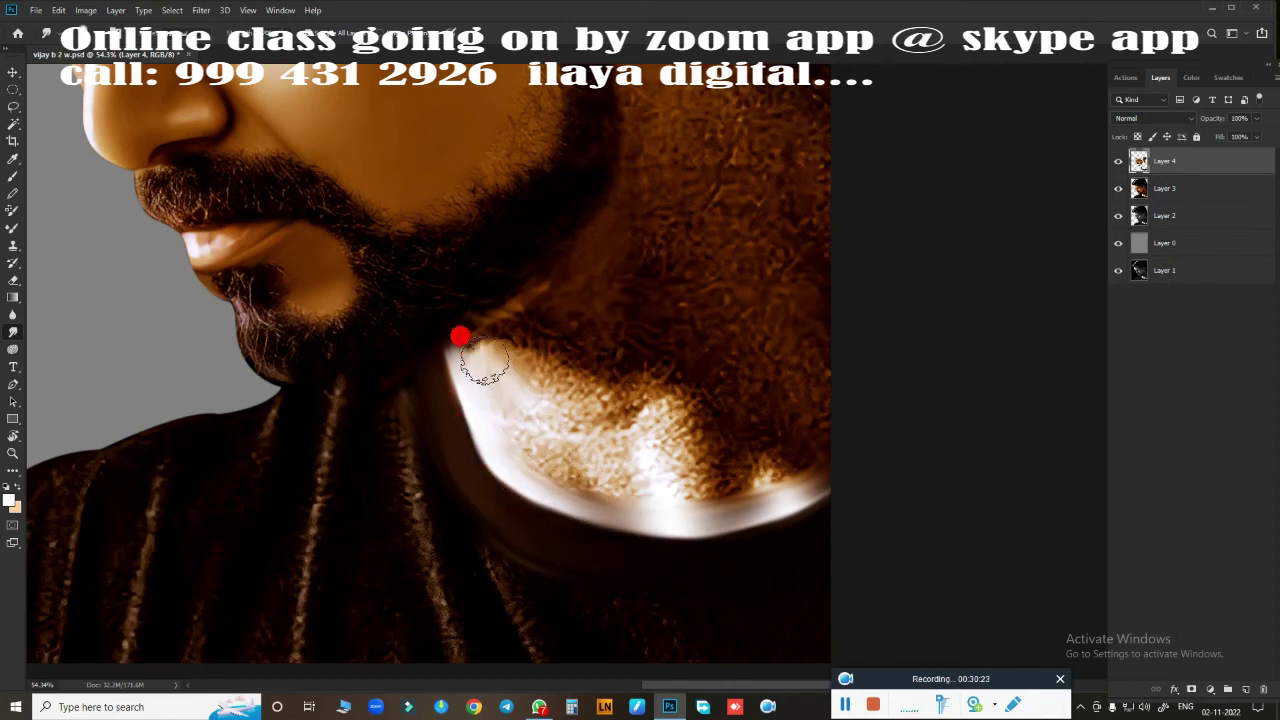
mouse_move(485, 363)
mouse_down()
mouse_move(475, 340)
mouse_move(493, 321)
mouse_up()
drag(521, 421, 507, 398)
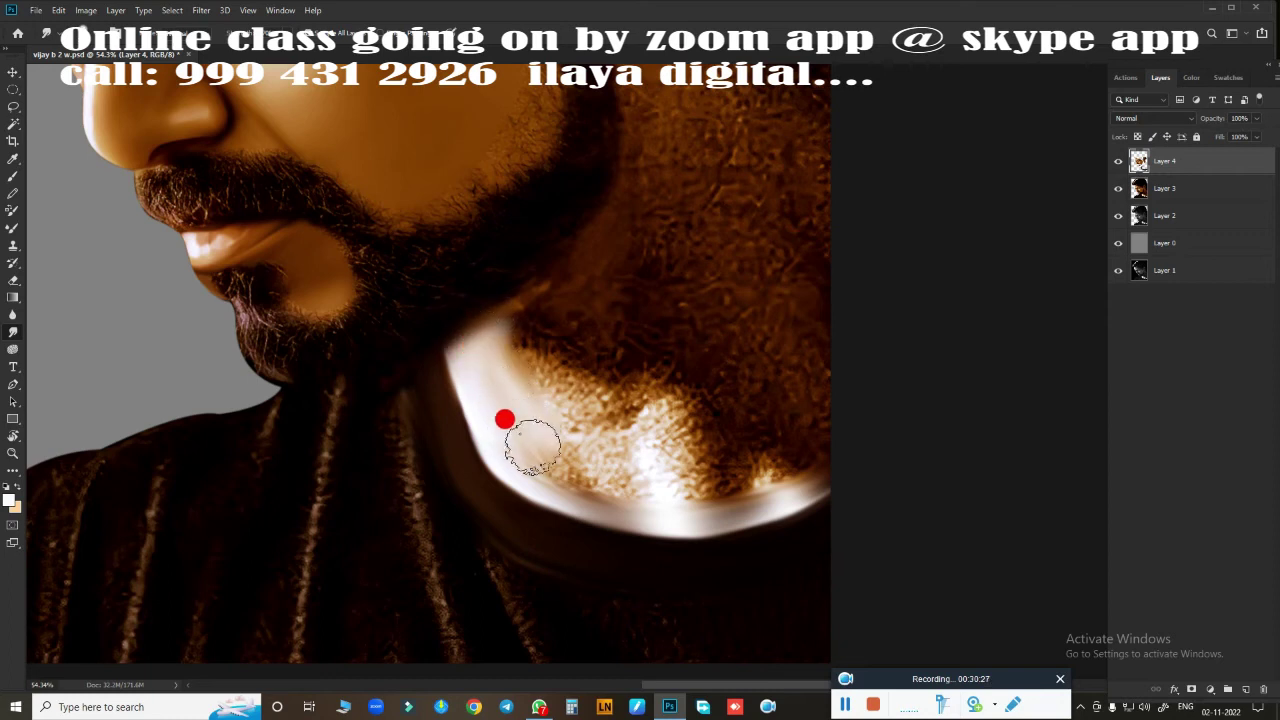
mouse_move(532, 446)
mouse_down()
mouse_move(623, 486)
mouse_move(575, 480)
mouse_move(651, 434)
mouse_move(720, 471)
mouse_move(706, 380)
mouse_move(742, 385)
mouse_up()
mouse_move(674, 275)
mouse_down()
mouse_move(686, 177)
mouse_move(807, 400)
mouse_move(729, 428)
mouse_move(823, 429)
mouse_move(757, 457)
mouse_move(780, 465)
mouse_move(663, 429)
mouse_move(534, 303)
mouse_move(610, 238)
mouse_move(510, 330)
mouse_move(546, 370)
mouse_move(620, 388)
mouse_move(609, 286)
mouse_move(583, 294)
mouse_move(649, 227)
mouse_move(558, 317)
mouse_up()
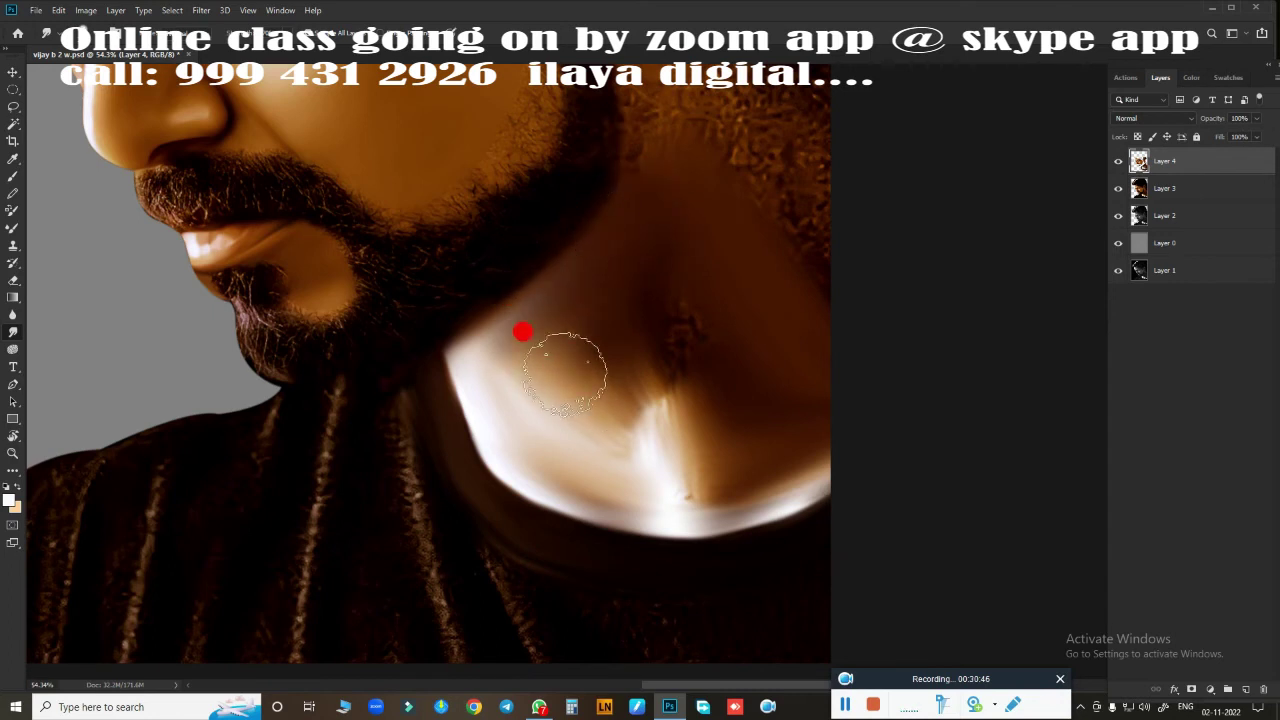
mouse_move(564, 373)
mouse_down()
mouse_move(643, 400)
mouse_move(611, 286)
mouse_move(706, 349)
mouse_move(695, 292)
mouse_move(634, 360)
mouse_move(694, 349)
mouse_move(602, 325)
mouse_move(529, 357)
mouse_move(543, 409)
mouse_move(489, 374)
mouse_move(594, 473)
mouse_move(696, 491)
mouse_move(805, 451)
mouse_move(717, 490)
mouse_move(660, 434)
mouse_move(843, 420)
mouse_up()
- Smear the textured hair along the neck edge below the ear into the skin
scroll(750, 470, up, 5)
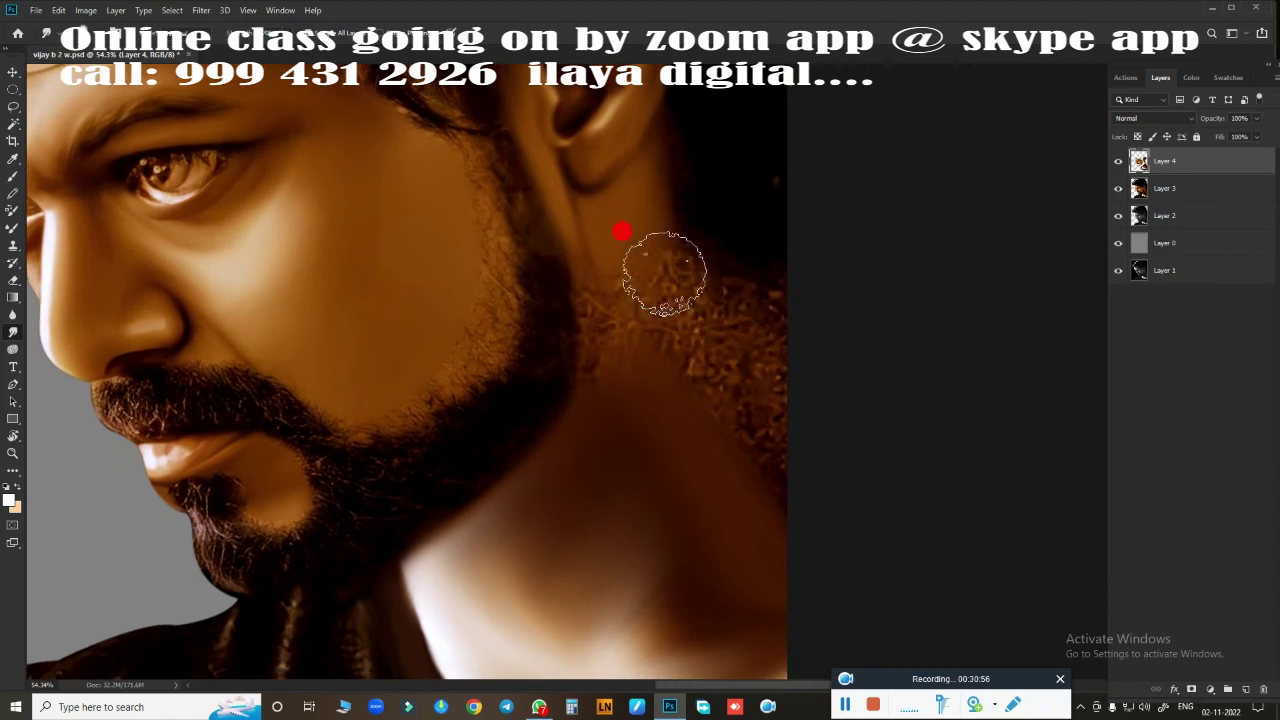
mouse_move(664, 273)
mouse_down()
mouse_move(646, 214)
mouse_move(703, 297)
mouse_move(796, 349)
mouse_move(809, 277)
mouse_move(760, 172)
mouse_move(702, 133)
mouse_move(734, 221)
mouse_up()
mouse_move(634, 255)
mouse_down()
mouse_move(754, 400)
mouse_move(754, 451)
mouse_move(645, 316)
mouse_move(669, 394)
mouse_move(731, 491)
mouse_move(586, 206)
mouse_move(569, 250)
mouse_move(577, 226)
mouse_move(569, 239)
mouse_up()
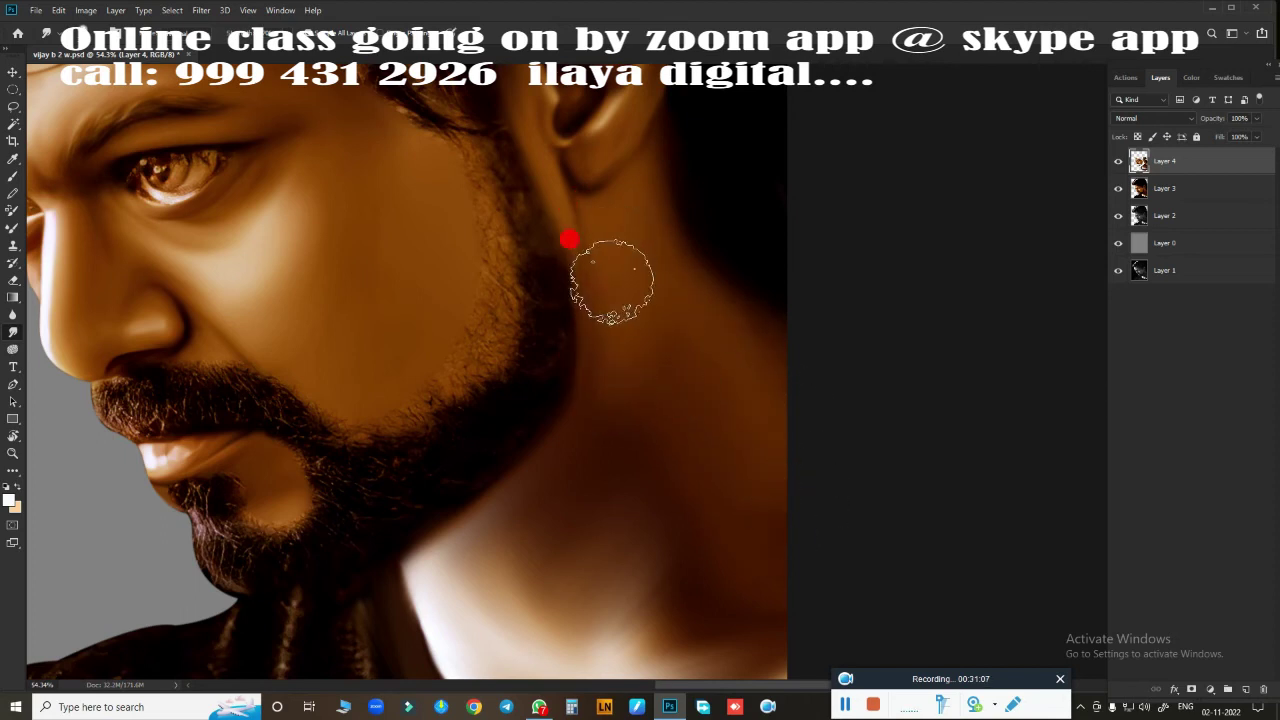
mouse_move(624, 281)
mouse_down()
mouse_move(623, 371)
mouse_move(631, 314)
mouse_move(729, 371)
mouse_move(686, 277)
mouse_move(723, 257)
mouse_move(658, 362)
mouse_move(620, 380)
mouse_move(663, 457)
mouse_move(765, 487)
mouse_up()
- Smooth the lower-right neck skin and zoom in closely on the nose and moustache
scroll(765, 487, down, 3)
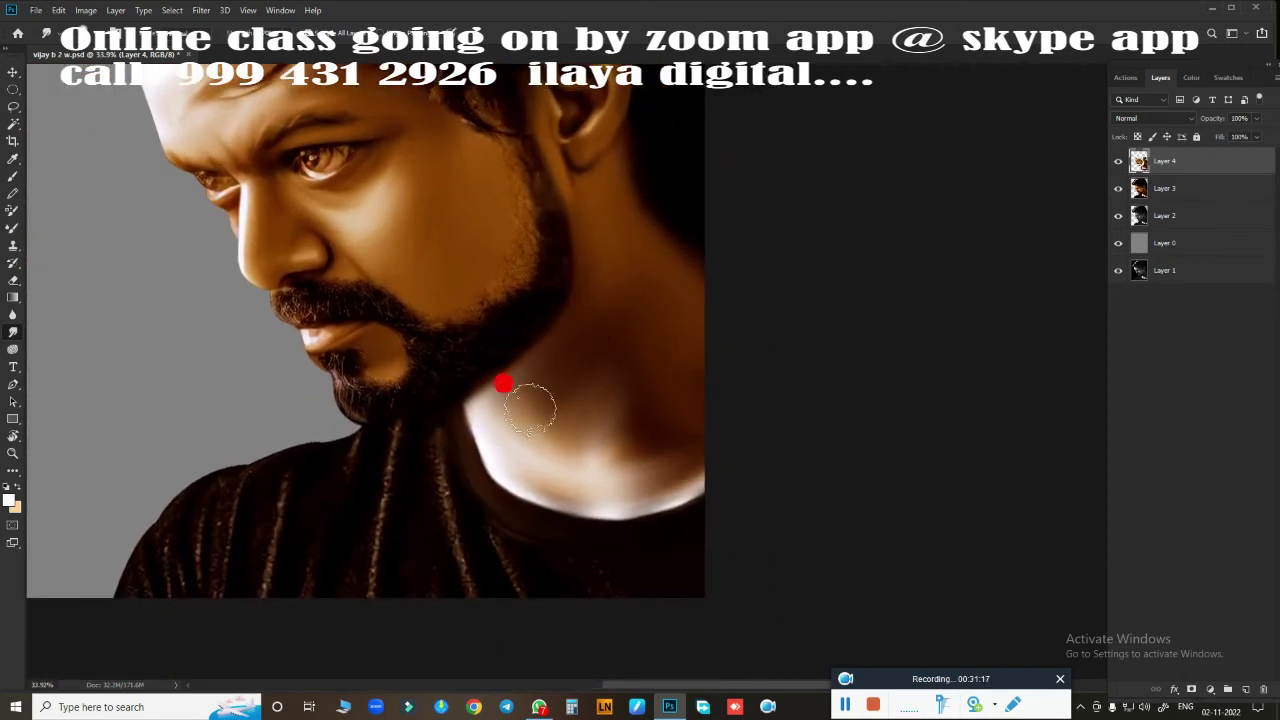
mouse_move(530, 408)
mouse_down()
mouse_move(572, 405)
mouse_move(606, 429)
mouse_move(663, 423)
mouse_move(634, 463)
mouse_move(695, 475)
mouse_up()
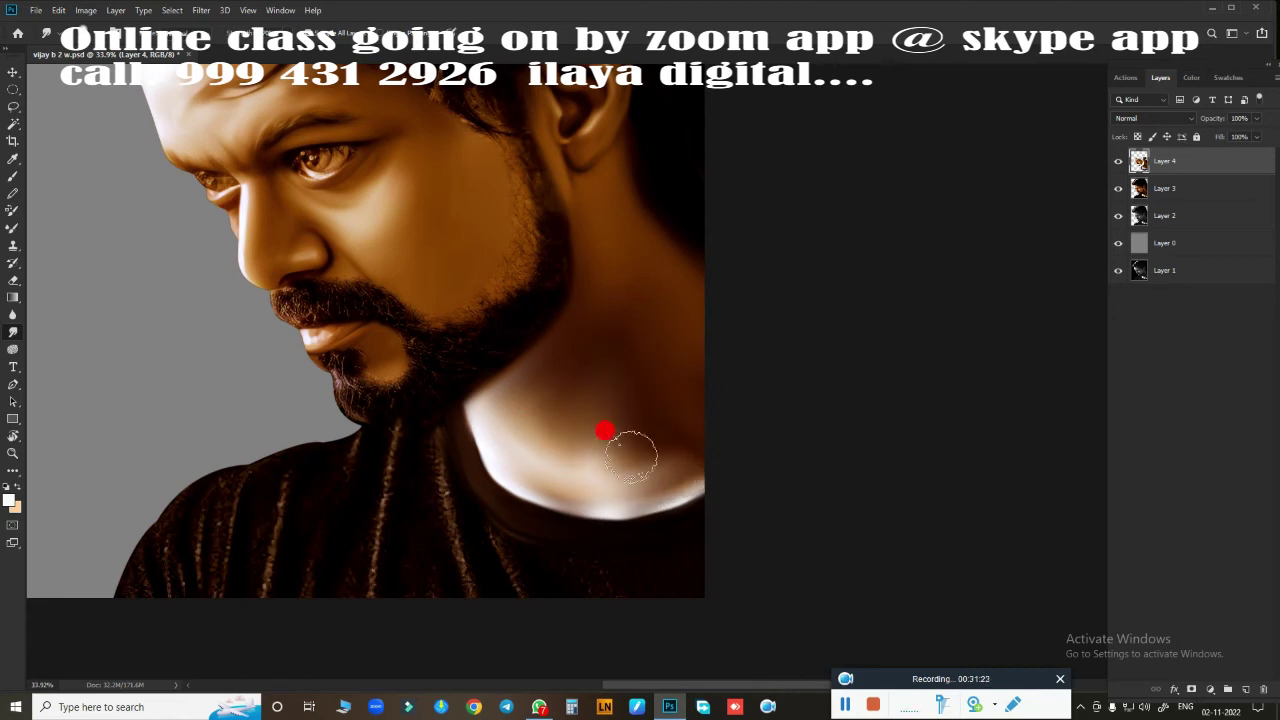
drag(671, 481, 717, 470)
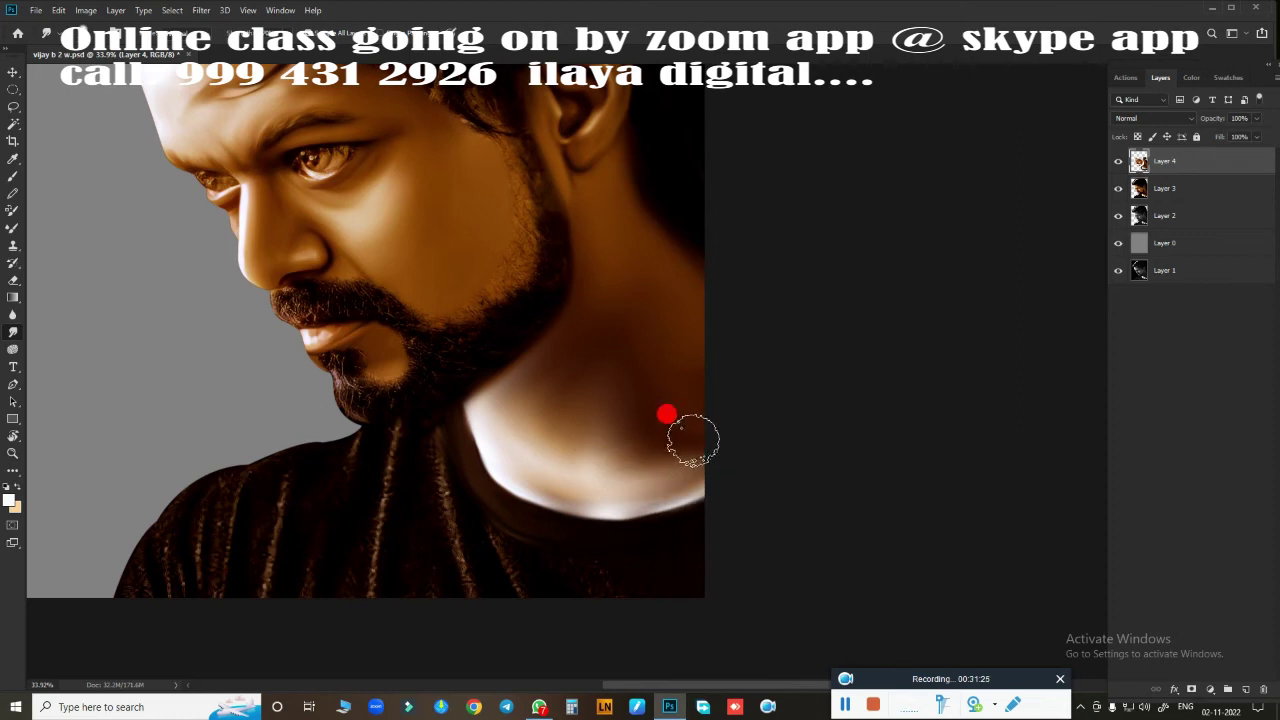
mouse_move(732, 427)
mouse_down()
mouse_move(654, 400)
mouse_move(731, 491)
mouse_move(751, 460)
mouse_move(770, 465)
mouse_move(686, 446)
mouse_move(703, 458)
mouse_move(671, 420)
mouse_move(702, 415)
mouse_up()
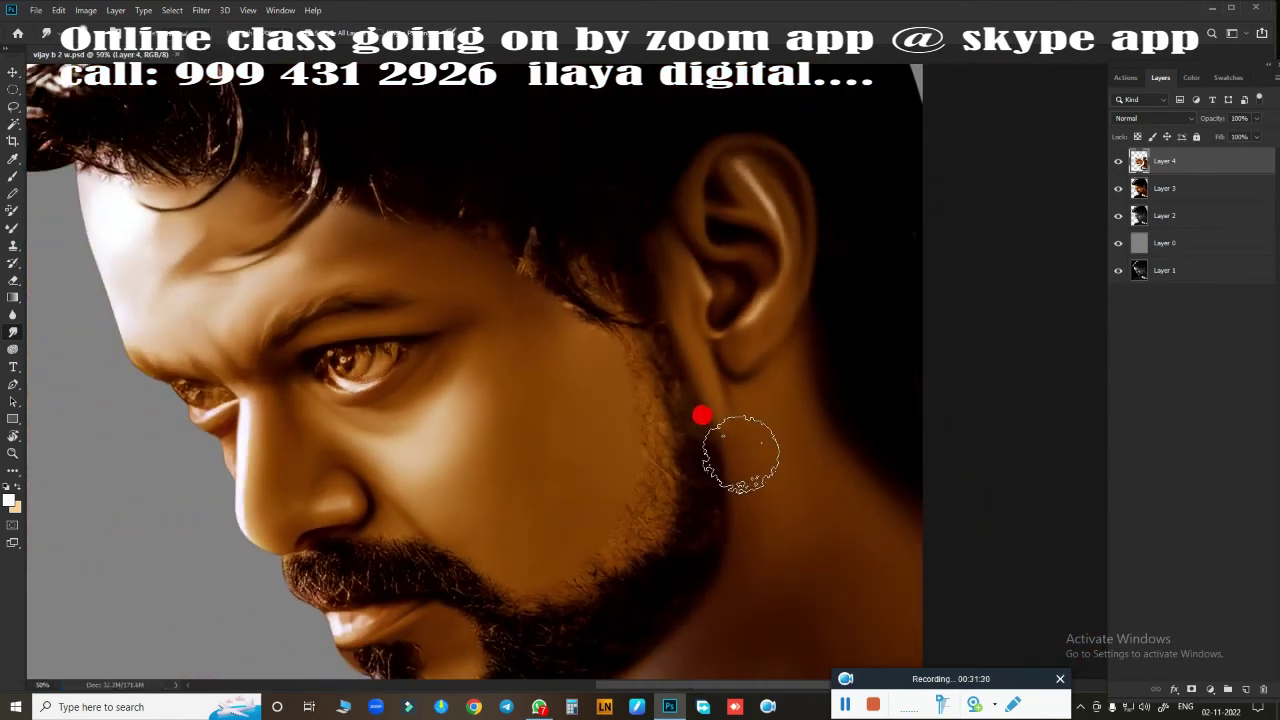
mouse_move(703, 465)
mouse_down()
mouse_move(463, 469)
mouse_move(951, 269)
mouse_move(770, 388)
mouse_move(811, 186)
mouse_up()
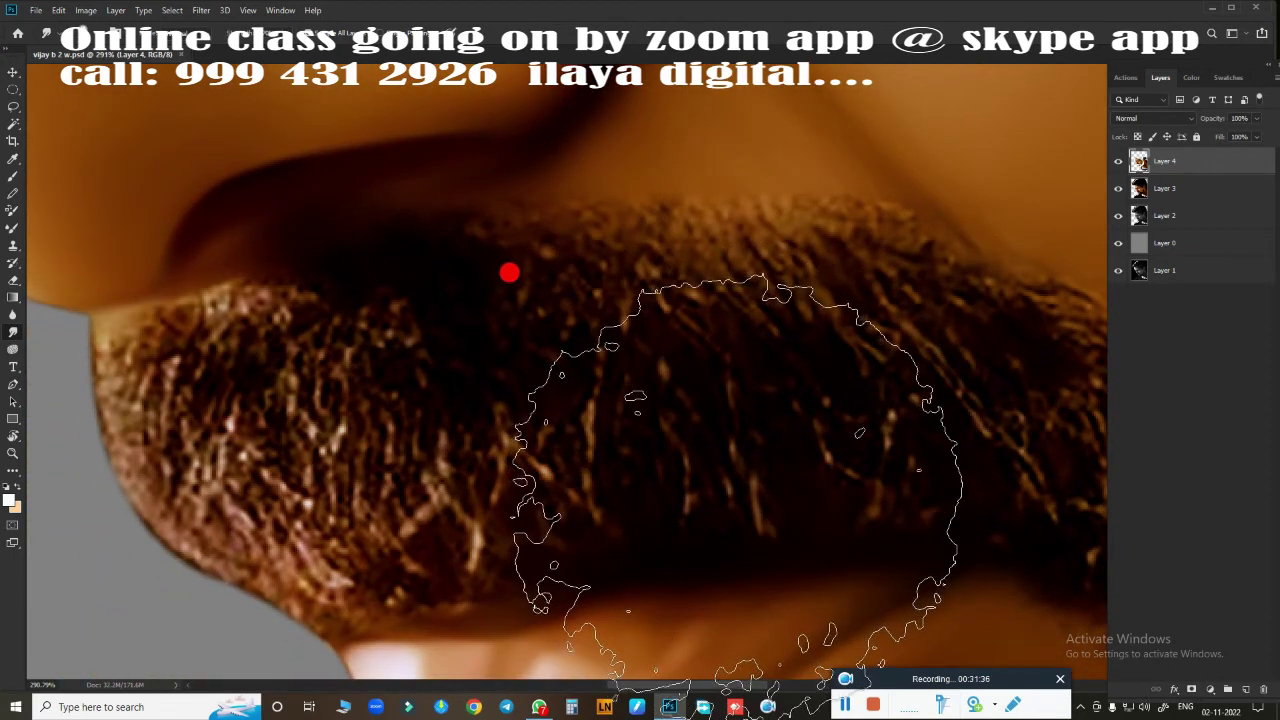
- With a smaller brush, smooth the moustache's top edge, upper-left and middle hair
key(bracketleft)
key(bracketleft)
key(bracketleft)
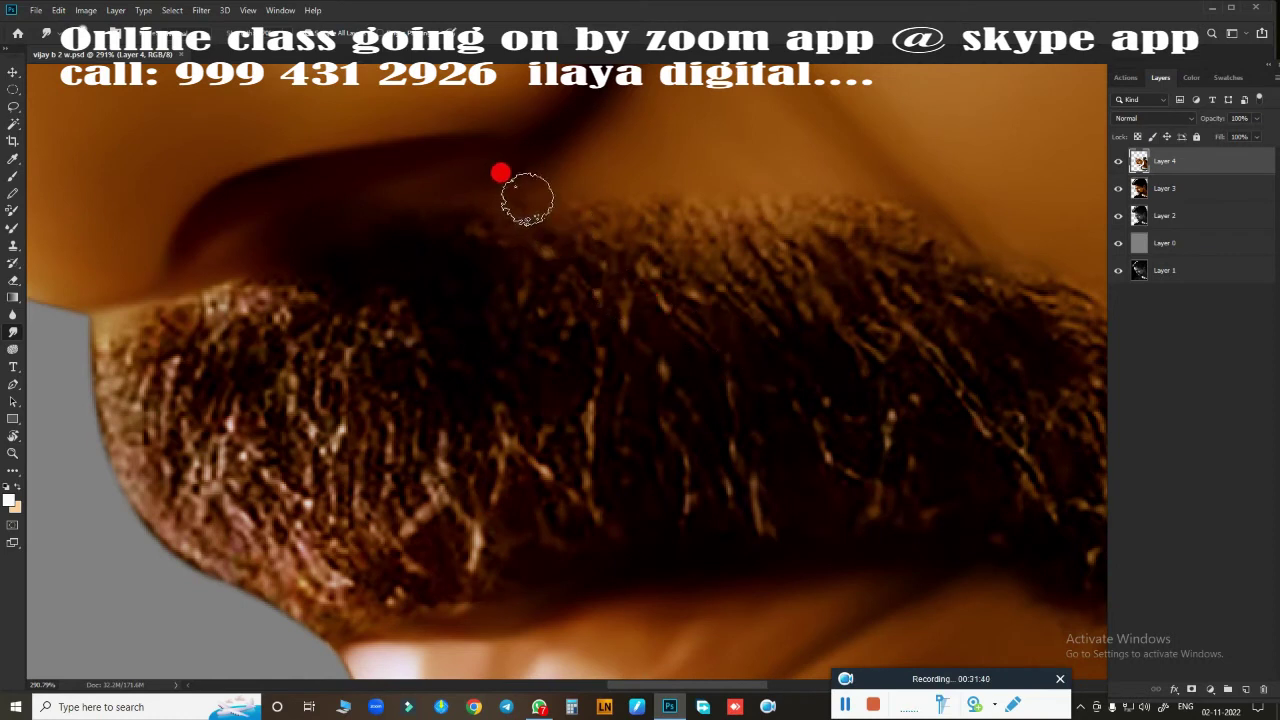
mouse_move(527, 198)
mouse_down()
mouse_move(608, 277)
mouse_move(574, 211)
mouse_move(654, 300)
mouse_move(695, 278)
mouse_move(623, 191)
mouse_move(737, 240)
mouse_move(834, 306)
mouse_move(837, 257)
mouse_move(789, 189)
mouse_move(871, 211)
mouse_move(1003, 294)
mouse_up()
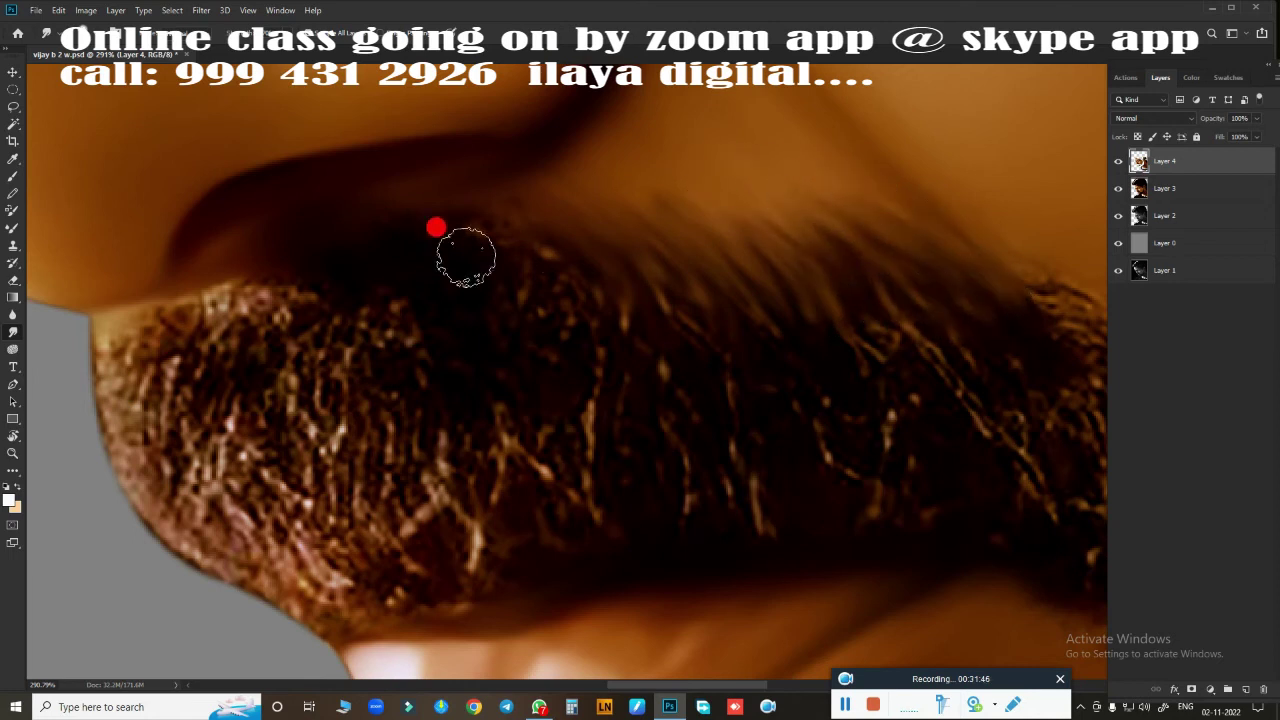
mouse_move(283, 274)
mouse_down()
mouse_move(326, 394)
mouse_move(351, 260)
mouse_move(377, 226)
mouse_move(405, 238)
mouse_up()
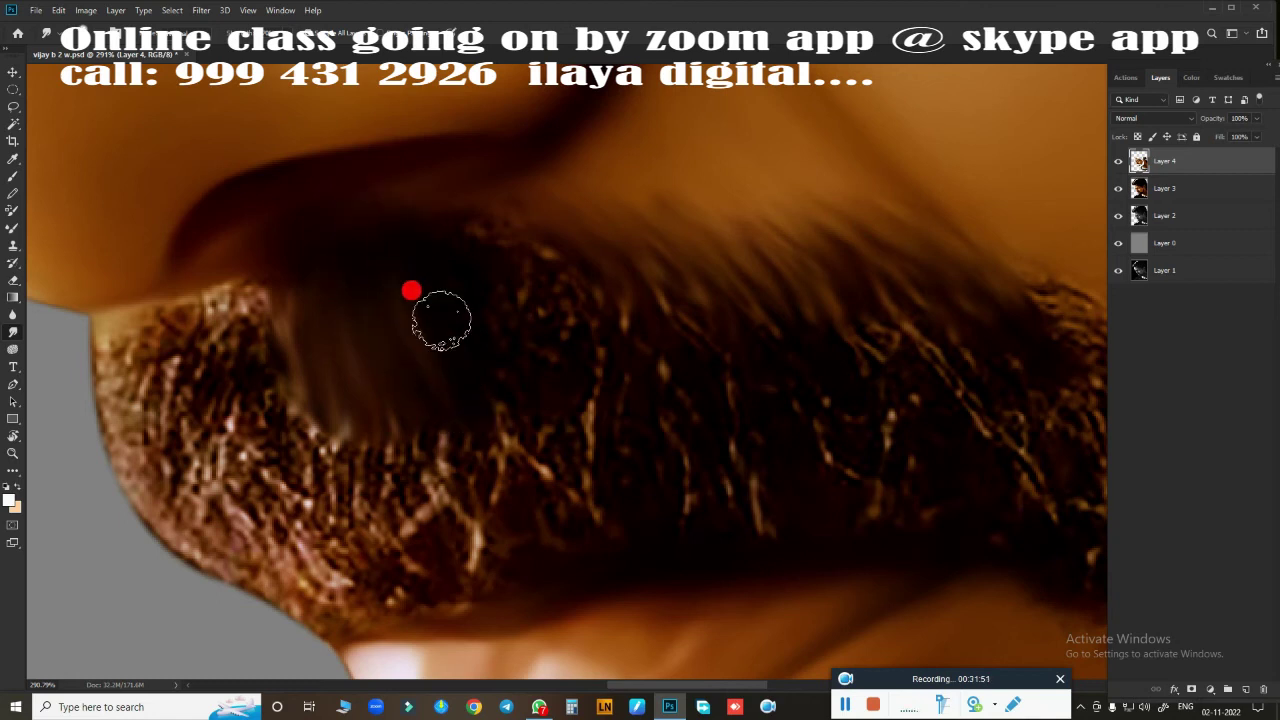
mouse_move(441, 320)
mouse_down()
mouse_move(509, 386)
mouse_move(546, 377)
mouse_move(577, 225)
mouse_move(648, 297)
mouse_move(529, 532)
mouse_up()
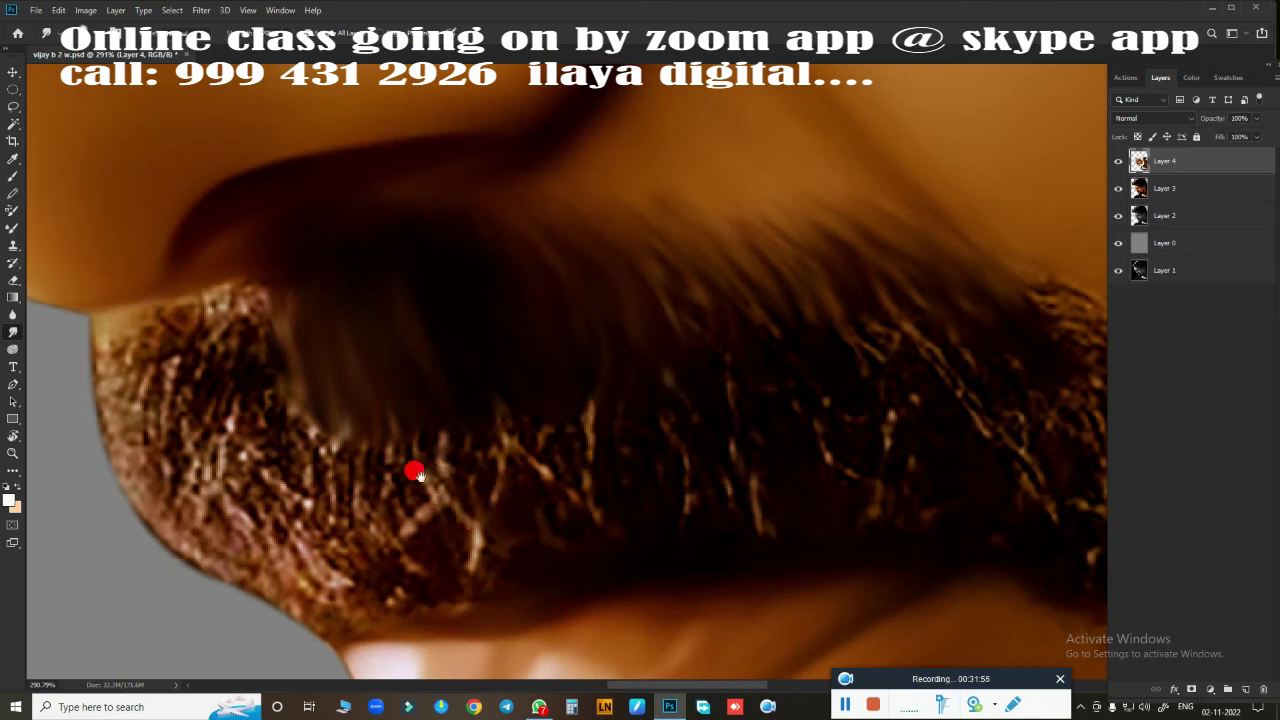
- Smear the left and remaining sharp moustache strands, including the lower line, into soft streaks
drag(418, 475, 333, 373)
mouse_move(255, 243)
mouse_down()
mouse_move(349, 471)
mouse_move(306, 346)
mouse_move(351, 257)
mouse_move(378, 362)
mouse_move(437, 429)
mouse_move(500, 457)
mouse_move(498, 391)
mouse_up()
mouse_move(520, 325)
mouse_down()
mouse_move(511, 237)
mouse_move(580, 351)
mouse_move(608, 343)
mouse_move(590, 205)
mouse_move(680, 414)
mouse_move(677, 283)
mouse_move(711, 337)
mouse_move(737, 194)
mouse_move(846, 443)
mouse_move(914, 389)
mouse_move(581, 371)
mouse_up()
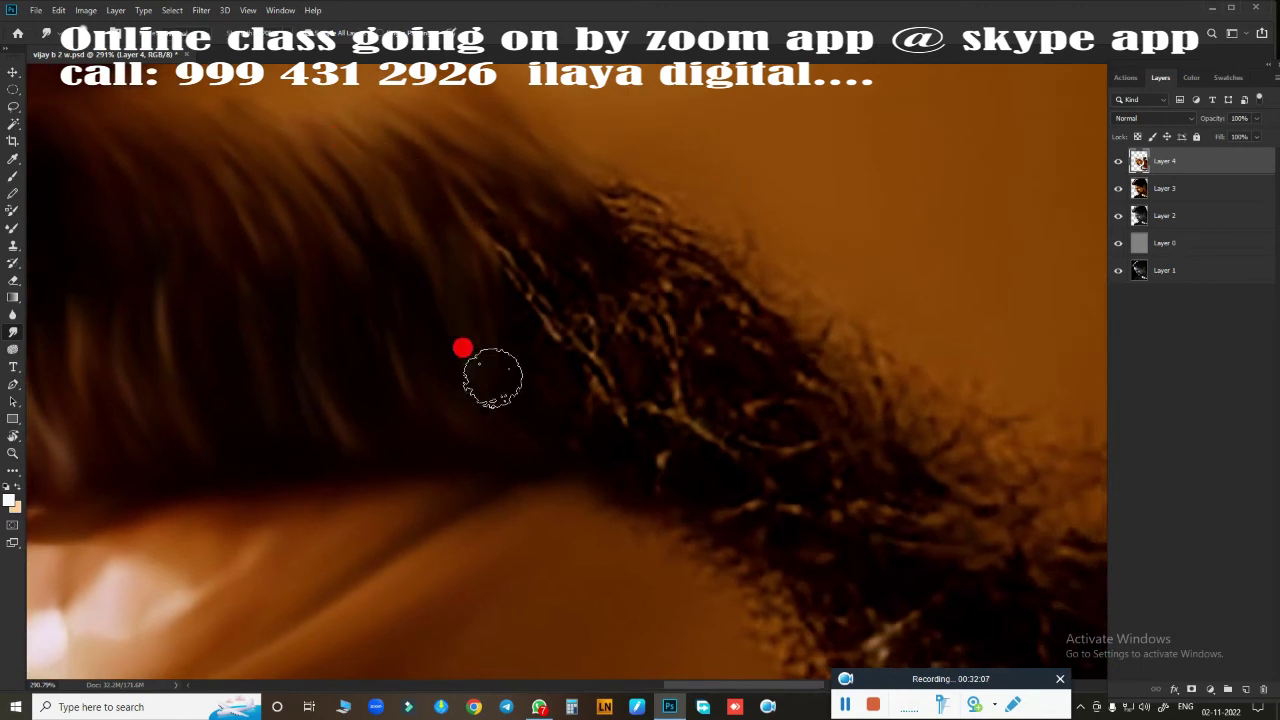
mouse_move(482, 248)
mouse_down()
mouse_move(549, 280)
mouse_move(569, 260)
mouse_move(566, 200)
mouse_move(587, 185)
mouse_move(571, 157)
mouse_move(797, 320)
mouse_up()
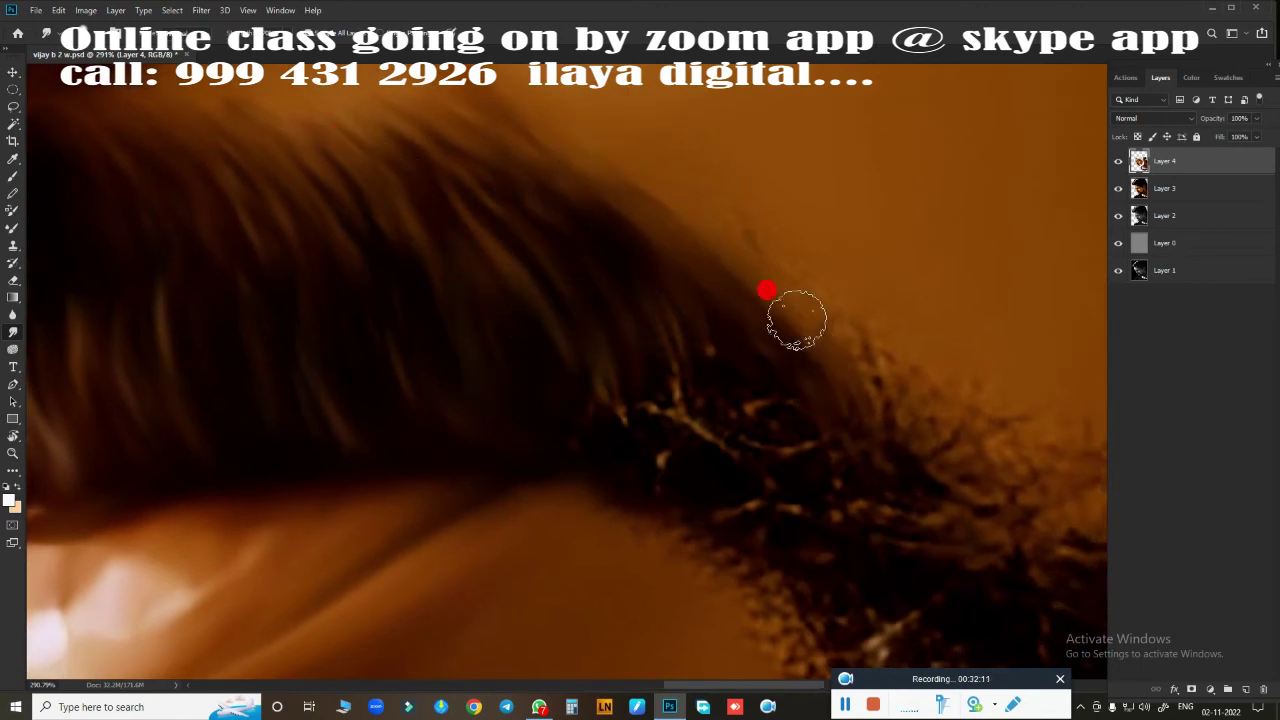
scroll(774, 320, down, 3)
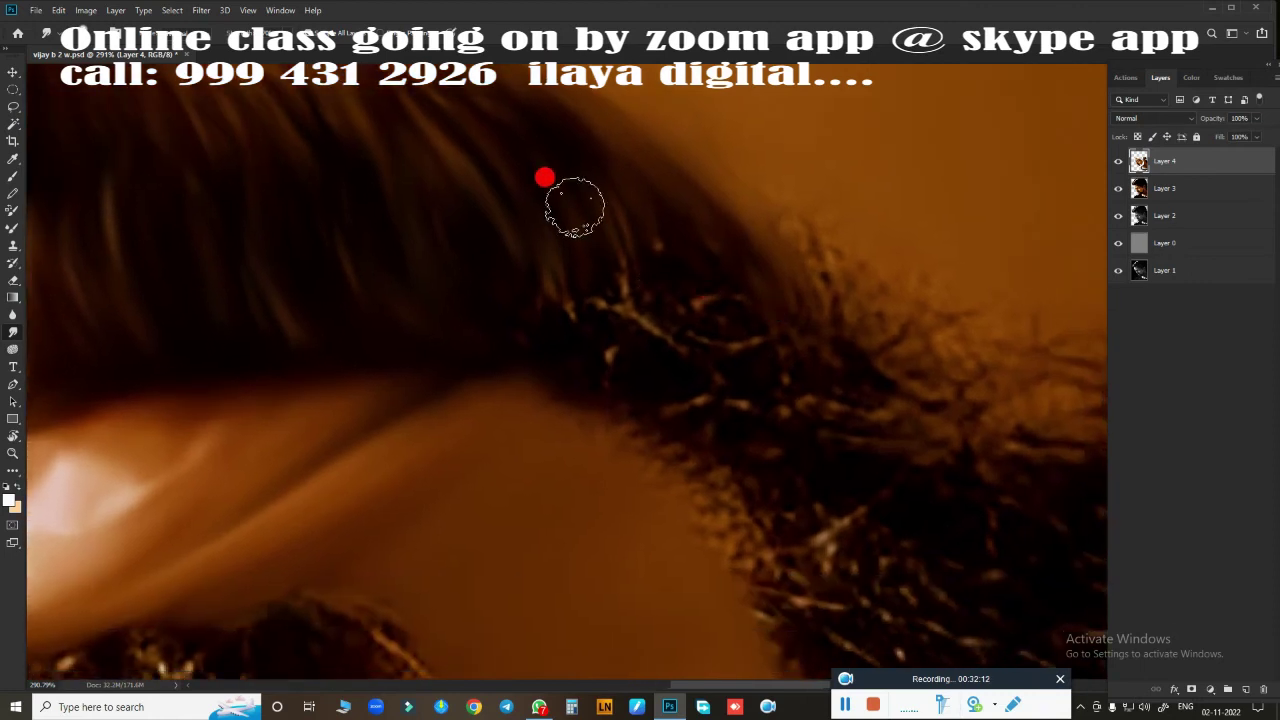
mouse_move(738, 347)
mouse_down()
mouse_move(794, 329)
mouse_move(569, 286)
mouse_move(508, 316)
mouse_move(593, 366)
mouse_move(646, 349)
mouse_move(766, 380)
mouse_move(835, 370)
mouse_move(857, 277)
mouse_move(680, 206)
mouse_up()
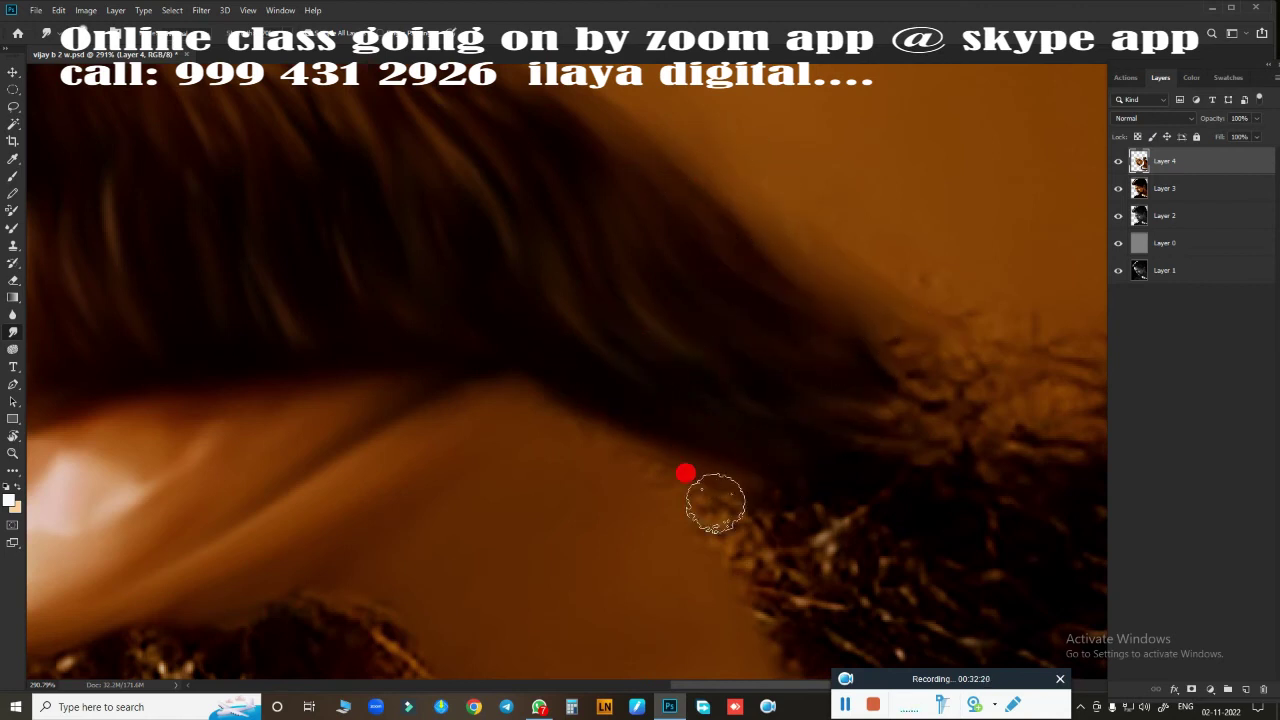
mouse_move(686, 471)
mouse_down()
mouse_move(594, 497)
mouse_move(457, 494)
mouse_move(500, 486)
mouse_move(791, 523)
mouse_up()
- Smudge the beard's outer edge and lower hair into smooth streaks
scroll(651, 437, up, 2)
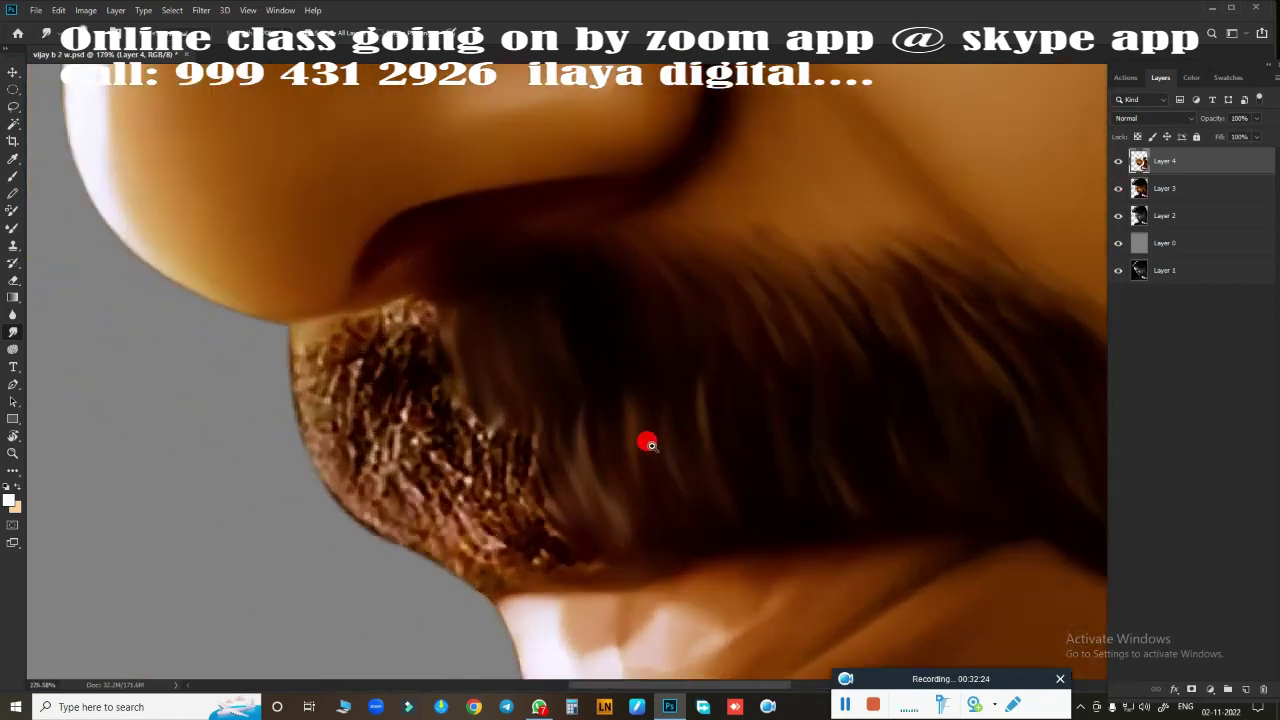
scroll(537, 391, up, 2)
scroll(366, 263, up, 1)
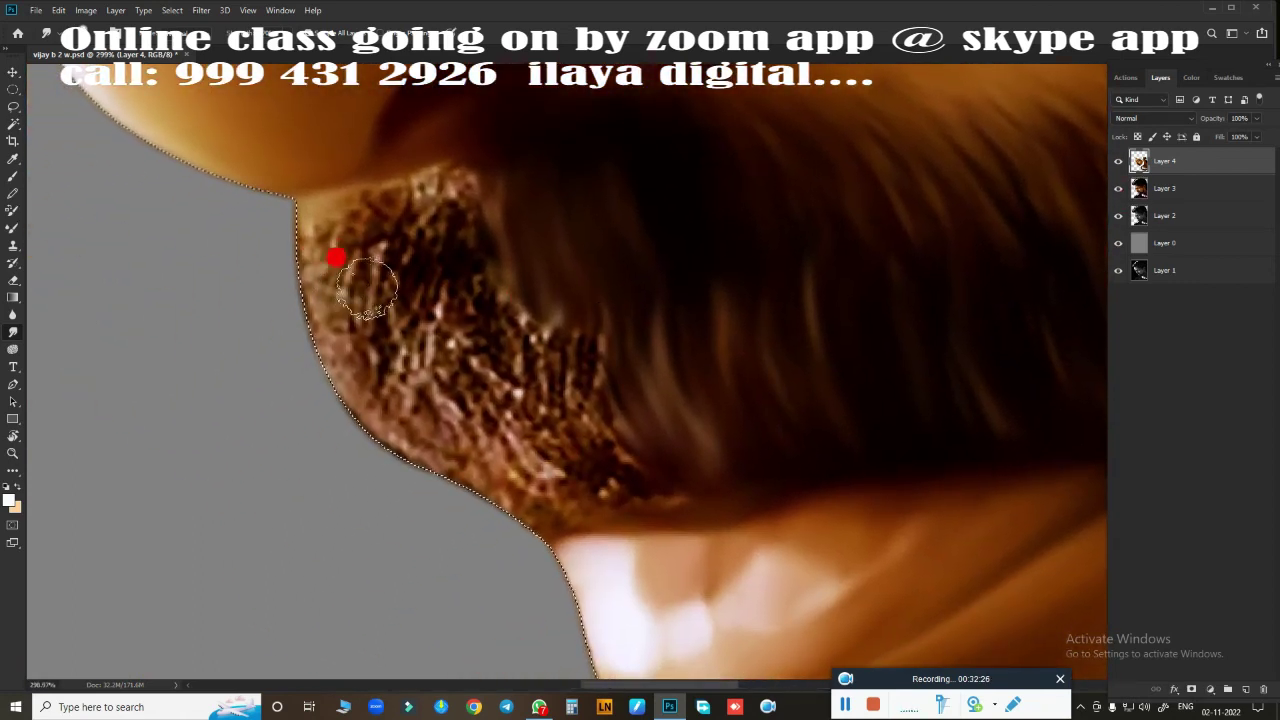
mouse_move(310, 254)
mouse_down()
mouse_move(299, 221)
mouse_move(317, 191)
mouse_move(317, 246)
mouse_move(340, 191)
mouse_move(374, 157)
mouse_move(397, 143)
mouse_move(411, 180)
mouse_up()
drag(464, 228, 318, 285)
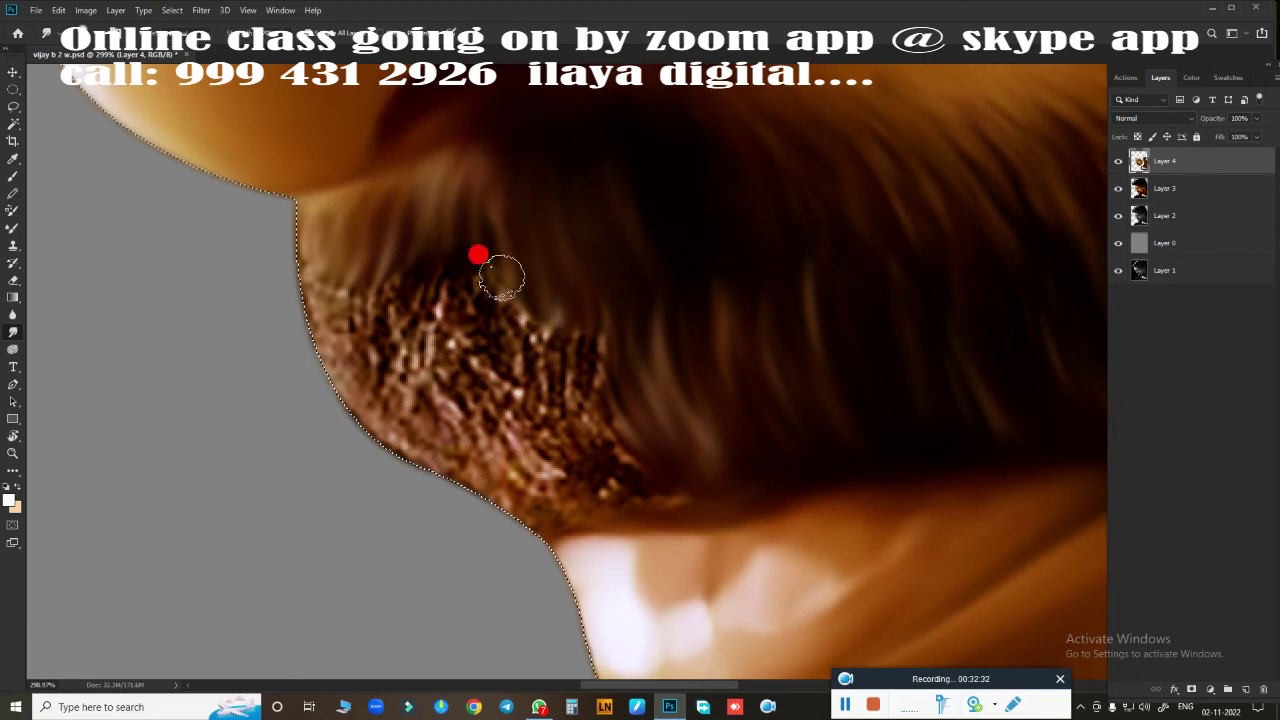
mouse_move(333, 240)
mouse_down()
mouse_move(395, 436)
mouse_move(383, 349)
mouse_move(420, 214)
mouse_move(457, 449)
mouse_move(438, 325)
mouse_move(466, 214)
mouse_move(546, 446)
mouse_move(506, 117)
mouse_move(514, 251)
mouse_move(580, 426)
mouse_move(586, 374)
mouse_move(603, 409)
mouse_move(671, 377)
mouse_move(722, 468)
mouse_move(637, 483)
mouse_move(529, 443)
mouse_move(528, 422)
mouse_up()
drag(611, 514, 582, 515)
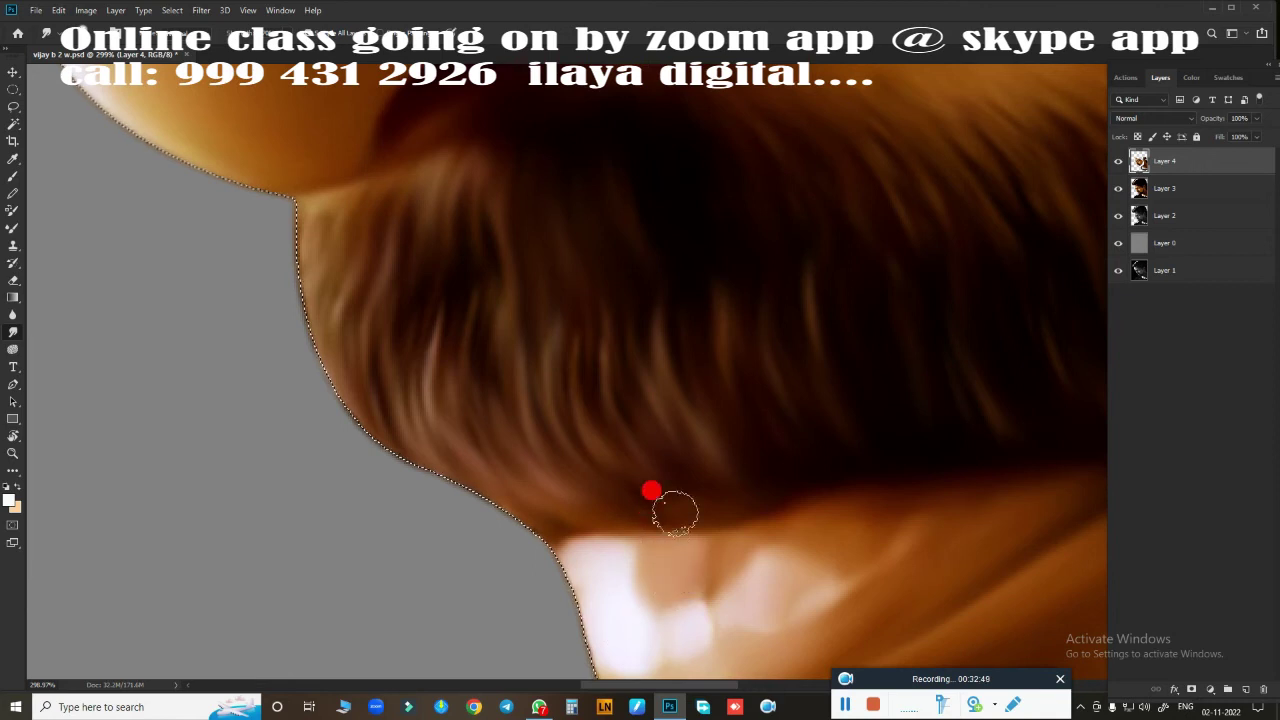
- Bring the beard beside the chin into view and smooth the strands right of the lip
scroll(654, 491, down, 5)
drag(709, 520, 306, 360)
scroll(585, 452, down, 2)
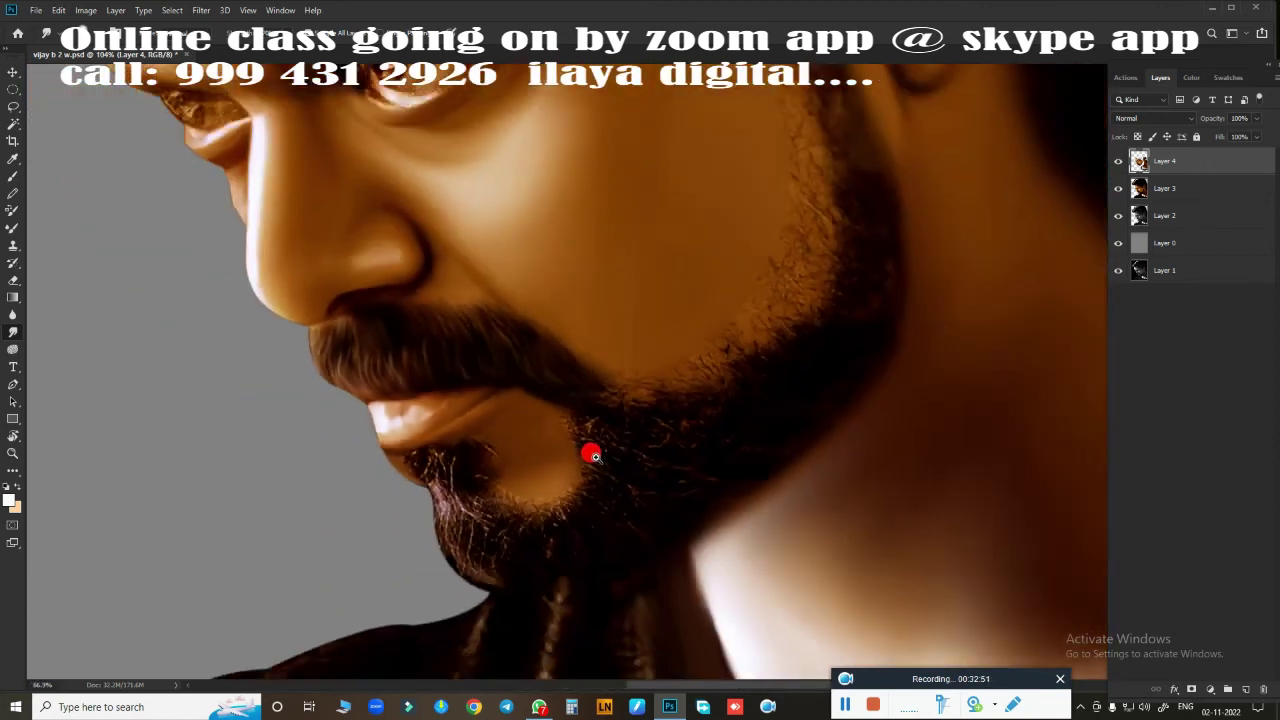
scroll(629, 449, up, 4)
drag(629, 449, 826, 289)
scroll(735, 322, up, 1)
scroll(735, 322, up, 2)
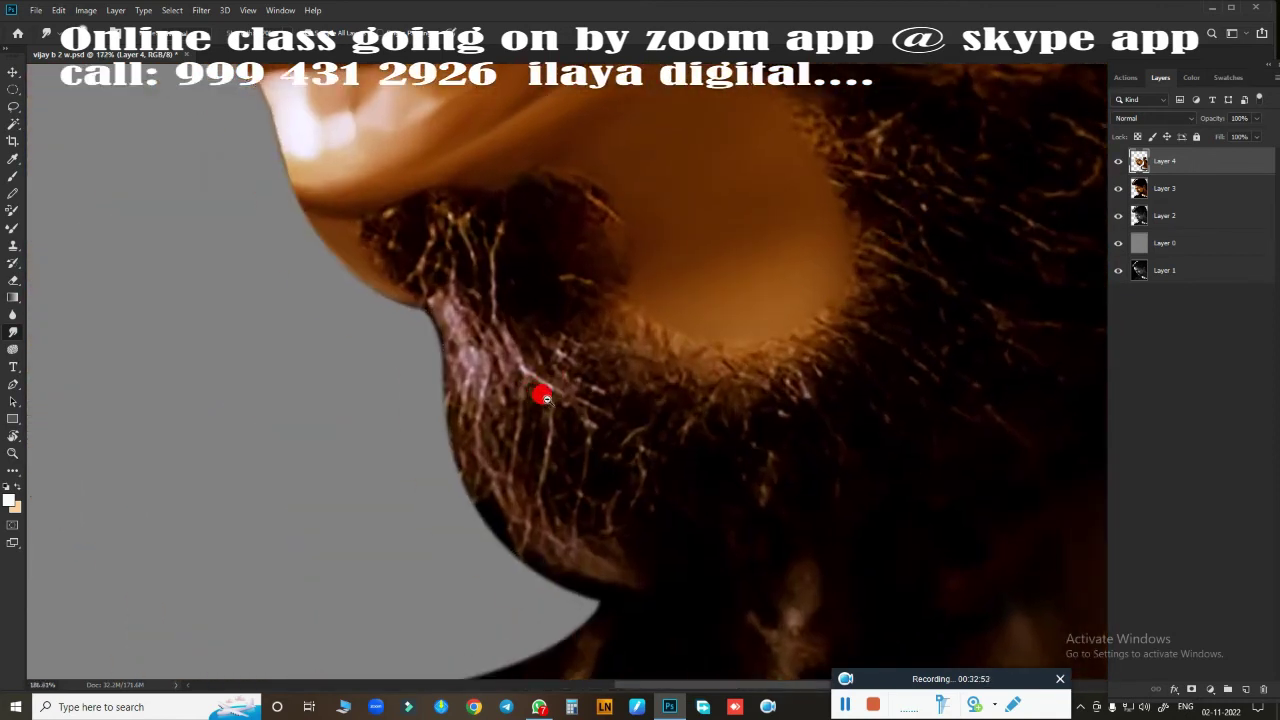
drag(560, 363, 409, 389)
scroll(626, 437, down, 2)
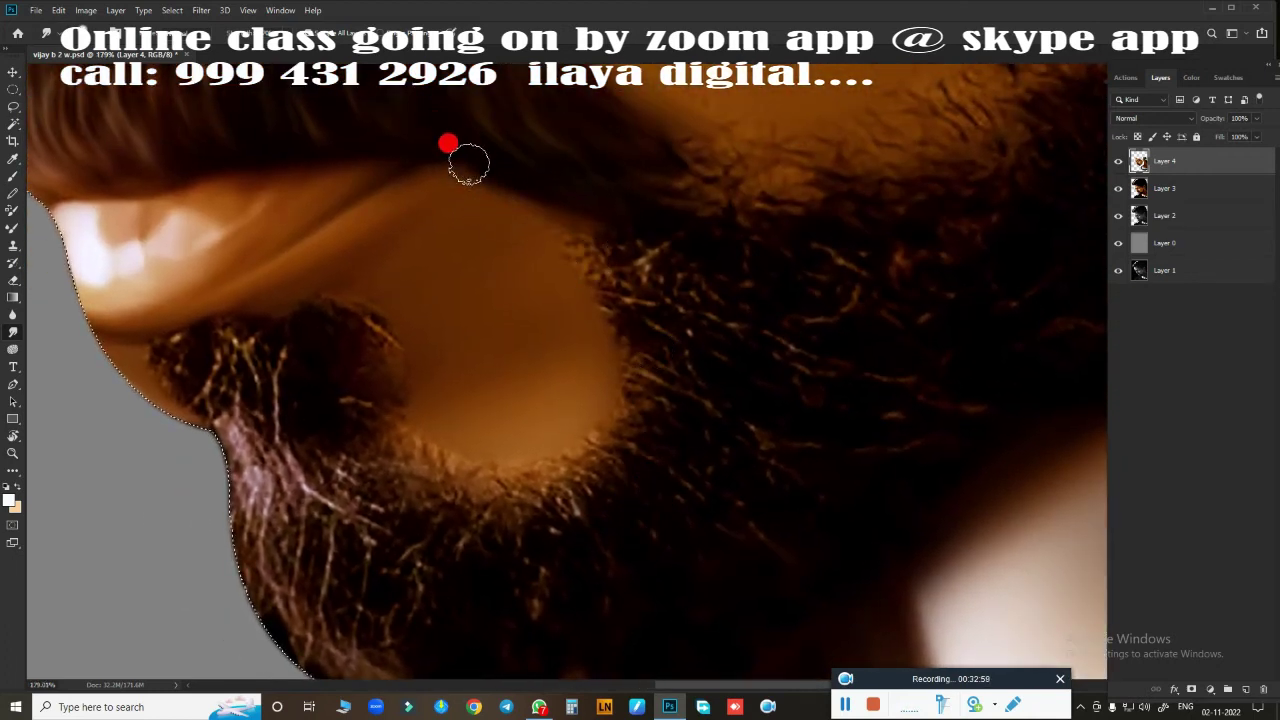
mouse_move(524, 232)
mouse_down()
mouse_move(617, 312)
mouse_move(568, 397)
mouse_move(591, 534)
mouse_move(569, 572)
mouse_move(471, 529)
mouse_move(457, 449)
mouse_up()
- Smear the beard hair along the chin edge and the dark hair under the chin
scroll(591, 397, down, 3)
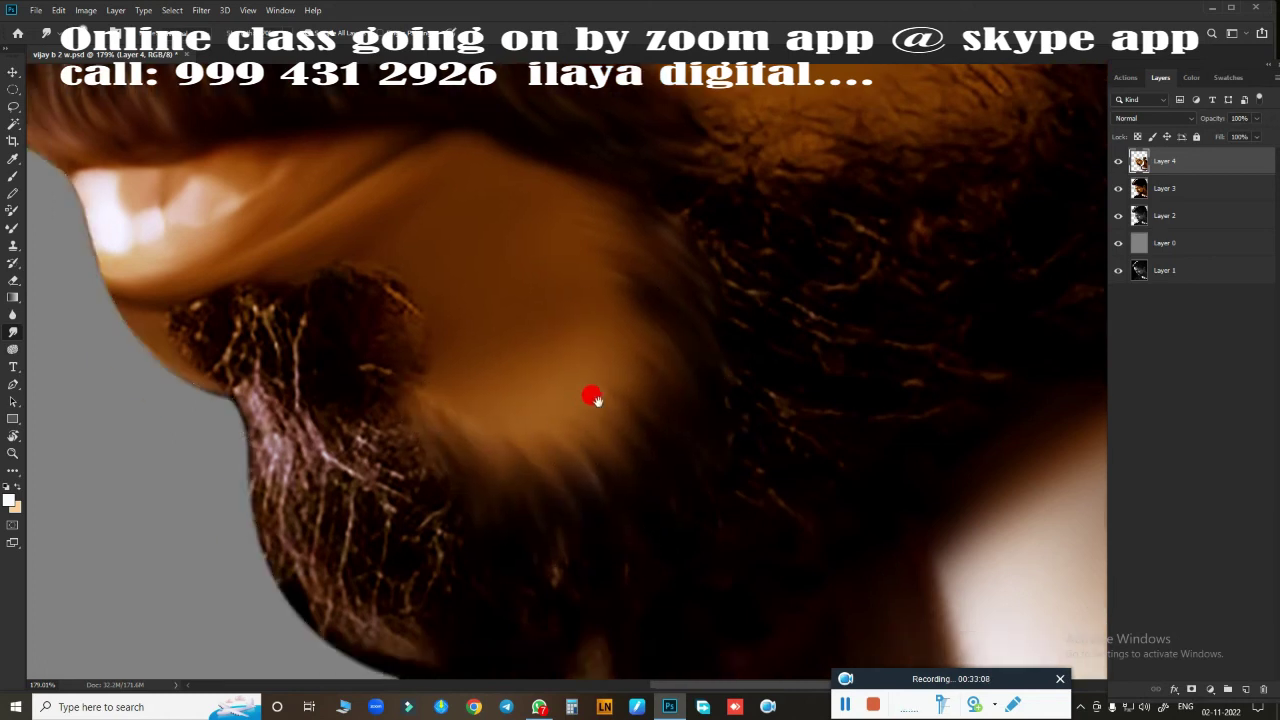
scroll(517, 323, left, 2)
mouse_move(410, 315)
mouse_down()
mouse_move(435, 361)
mouse_move(611, 508)
mouse_move(491, 445)
mouse_move(468, 296)
mouse_move(451, 314)
mouse_move(471, 314)
mouse_move(456, 282)
mouse_move(400, 248)
mouse_move(366, 185)
mouse_move(388, 292)
mouse_move(413, 230)
mouse_move(419, 350)
mouse_move(428, 200)
mouse_move(448, 386)
mouse_move(490, 262)
mouse_move(500, 389)
mouse_move(489, 198)
mouse_move(546, 386)
mouse_move(543, 226)
mouse_move(620, 398)
mouse_up()
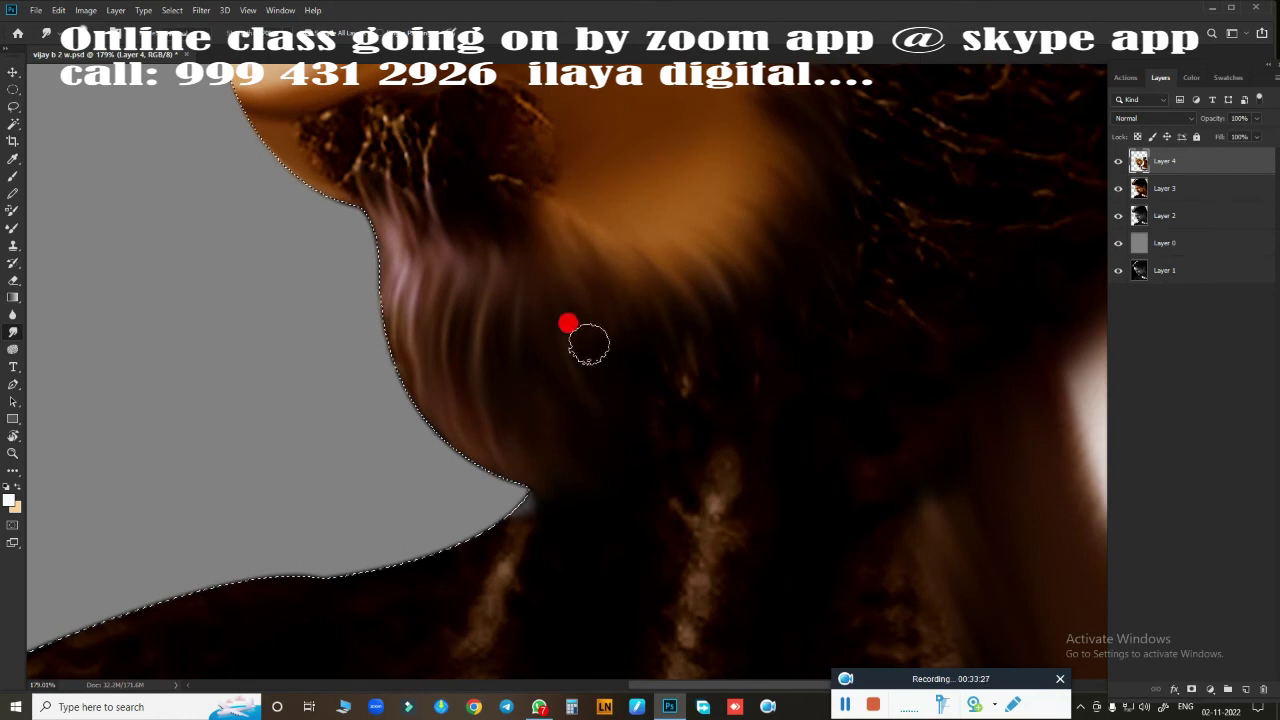
drag(660, 314, 670, 351)
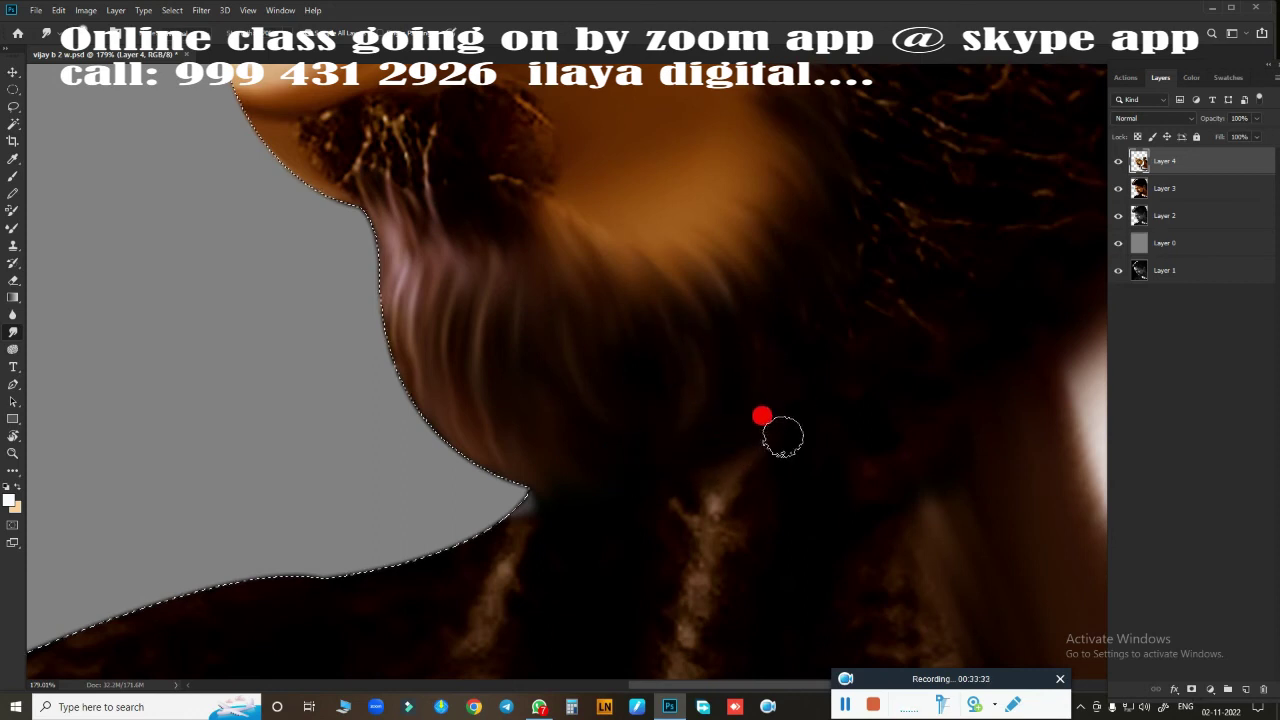
drag(712, 500, 801, 438)
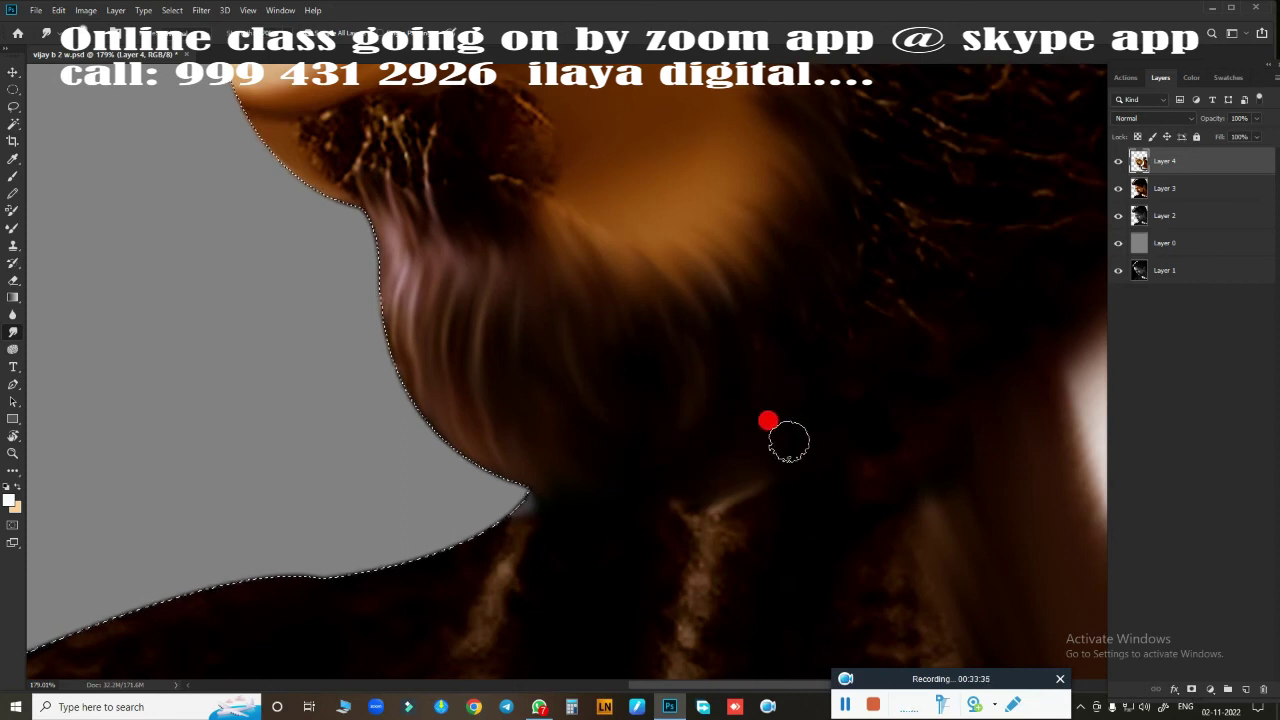
- Zoom closer and smooth the chin-edge texture, light strands and speckled patches of the beard
scroll(766, 423, up, 3)
scroll(694, 449, up, 2)
mouse_move(572, 372)
mouse_down()
mouse_move(628, 417)
mouse_move(637, 391)
mouse_move(580, 523)
mouse_move(590, 497)
mouse_up()
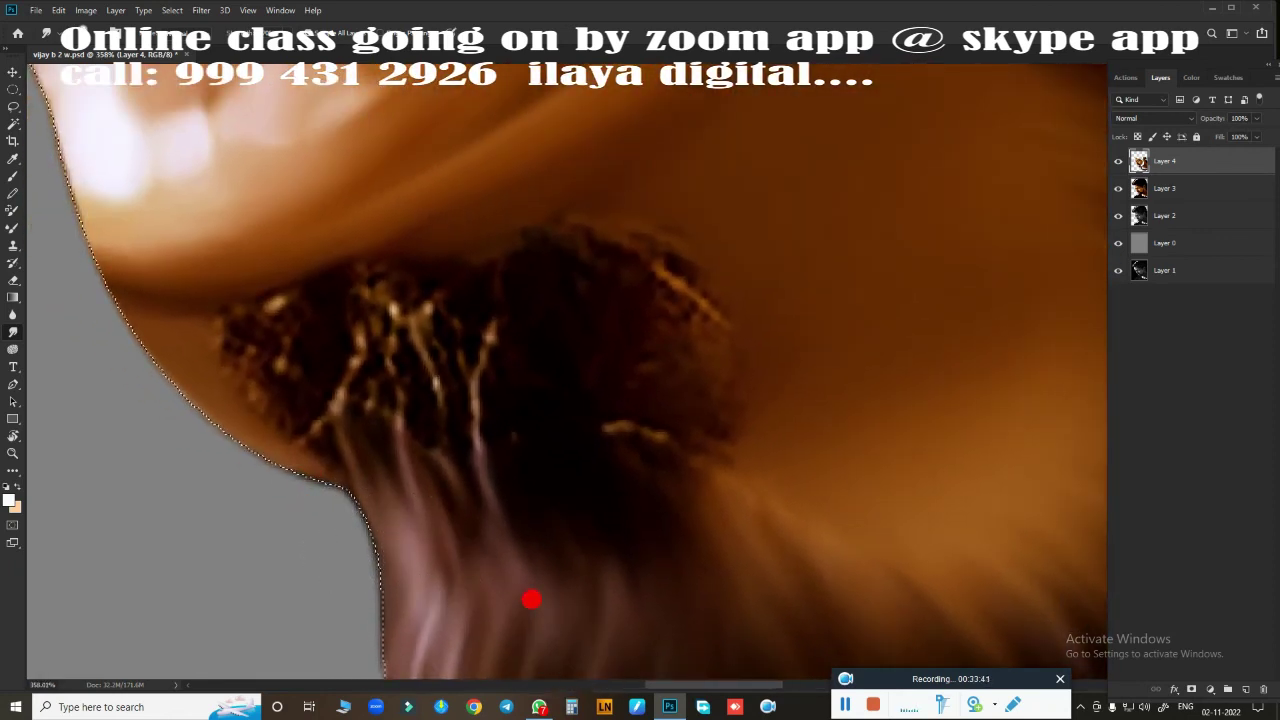
mouse_move(306, 342)
mouse_down()
mouse_move(242, 323)
mouse_move(264, 259)
mouse_up()
mouse_move(252, 326)
mouse_down()
mouse_move(246, 363)
mouse_move(237, 320)
mouse_move(285, 327)
mouse_move(277, 313)
mouse_move(297, 360)
mouse_move(334, 380)
mouse_move(314, 451)
mouse_move(278, 462)
mouse_move(351, 249)
mouse_move(377, 251)
mouse_move(427, 297)
mouse_move(520, 206)
mouse_move(560, 237)
mouse_move(651, 251)
mouse_move(560, 217)
mouse_move(455, 217)
mouse_move(394, 257)
mouse_move(489, 200)
mouse_move(431, 306)
mouse_move(398, 421)
mouse_move(446, 457)
mouse_move(514, 429)
mouse_move(537, 526)
mouse_up()
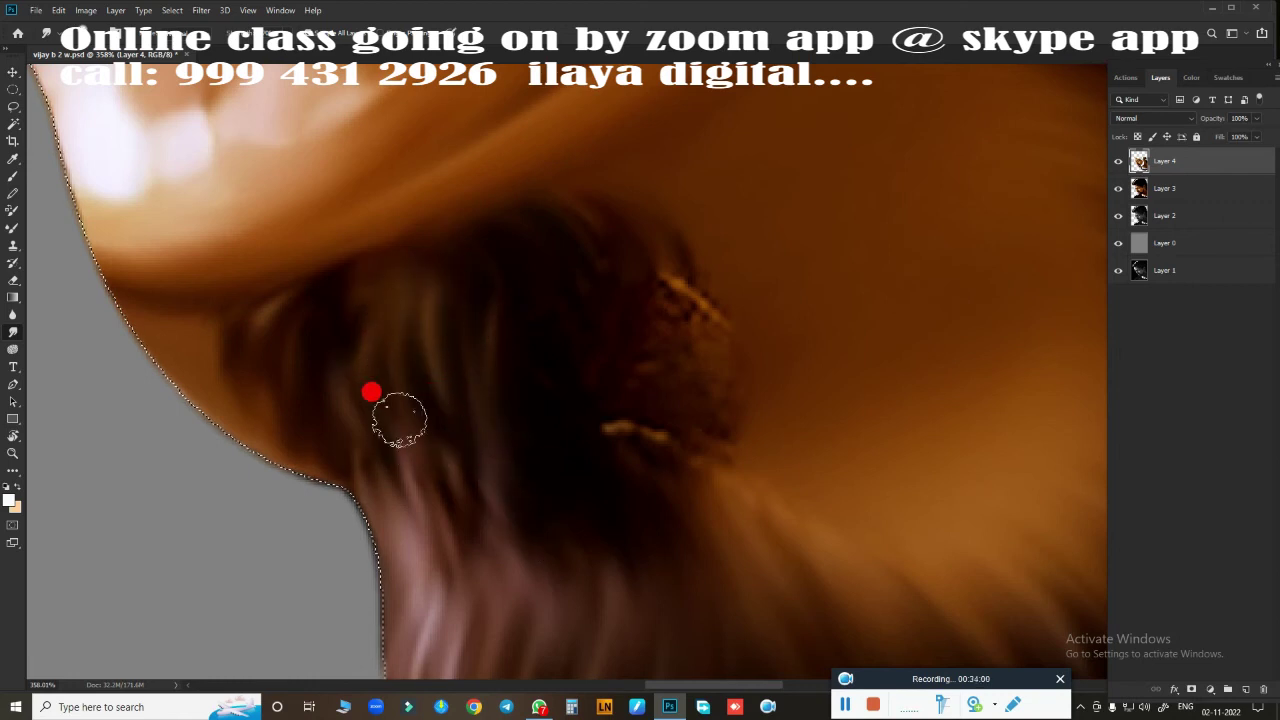
mouse_move(399, 419)
mouse_down()
mouse_move(497, 443)
mouse_move(591, 529)
mouse_move(631, 486)
mouse_move(623, 565)
mouse_move(540, 577)
mouse_move(640, 563)
mouse_move(677, 397)
mouse_move(563, 223)
mouse_move(620, 209)
mouse_move(674, 231)
mouse_up()
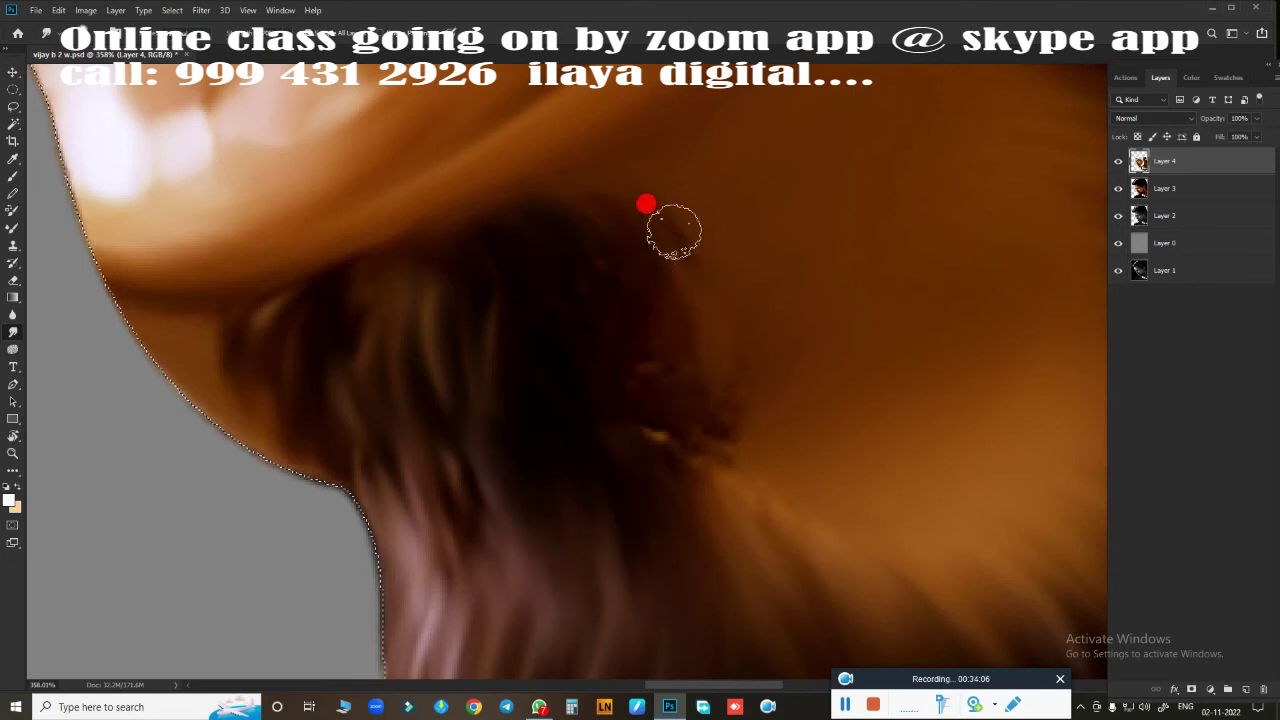
mouse_move(682, 311)
mouse_down()
mouse_move(560, 223)
mouse_move(586, 334)
mouse_move(680, 289)
mouse_move(686, 320)
mouse_move(611, 303)
mouse_move(502, 378)
mouse_move(480, 534)
mouse_move(414, 560)
mouse_move(353, 493)
mouse_move(337, 583)
mouse_move(651, 477)
mouse_move(626, 489)
mouse_move(509, 346)
mouse_up()
scroll(626, 489, down, 3)
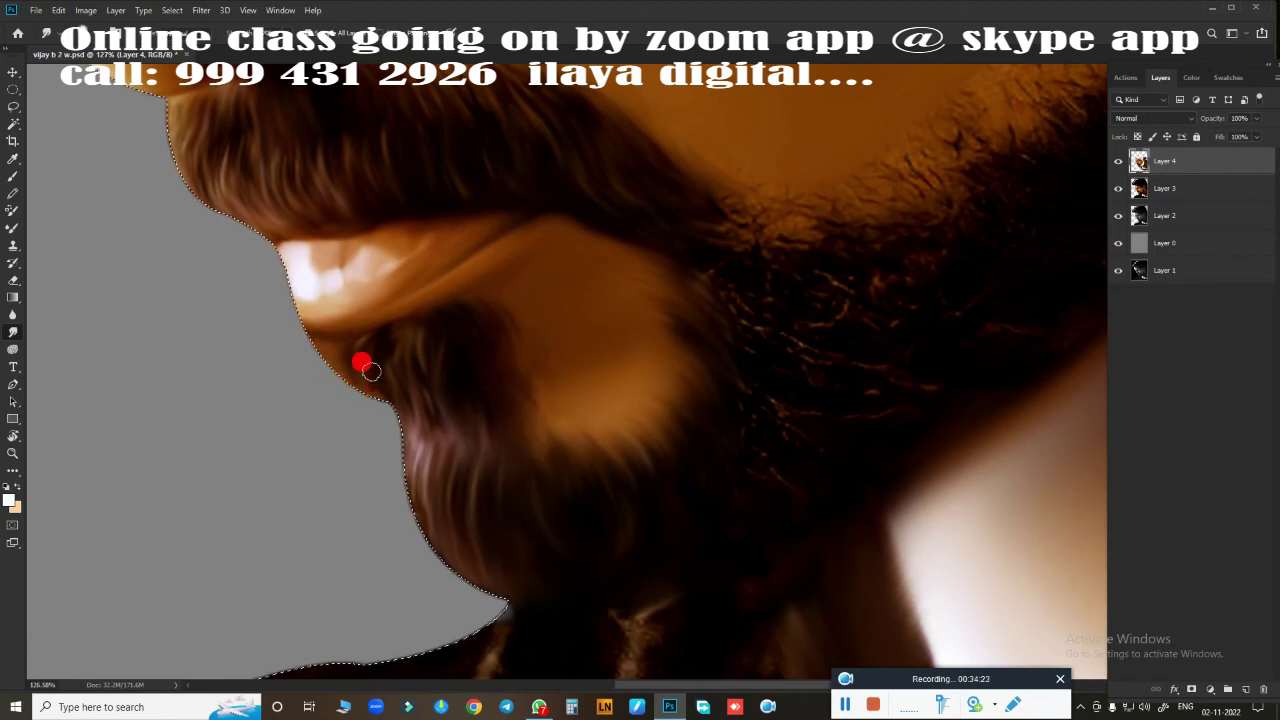
- Bring the chin and beard edge into view and smudge the beard edge along the chin
mouse_move(504, 436)
mouse_down()
mouse_move(663, 494)
mouse_move(566, 571)
mouse_move(420, 571)
mouse_up()
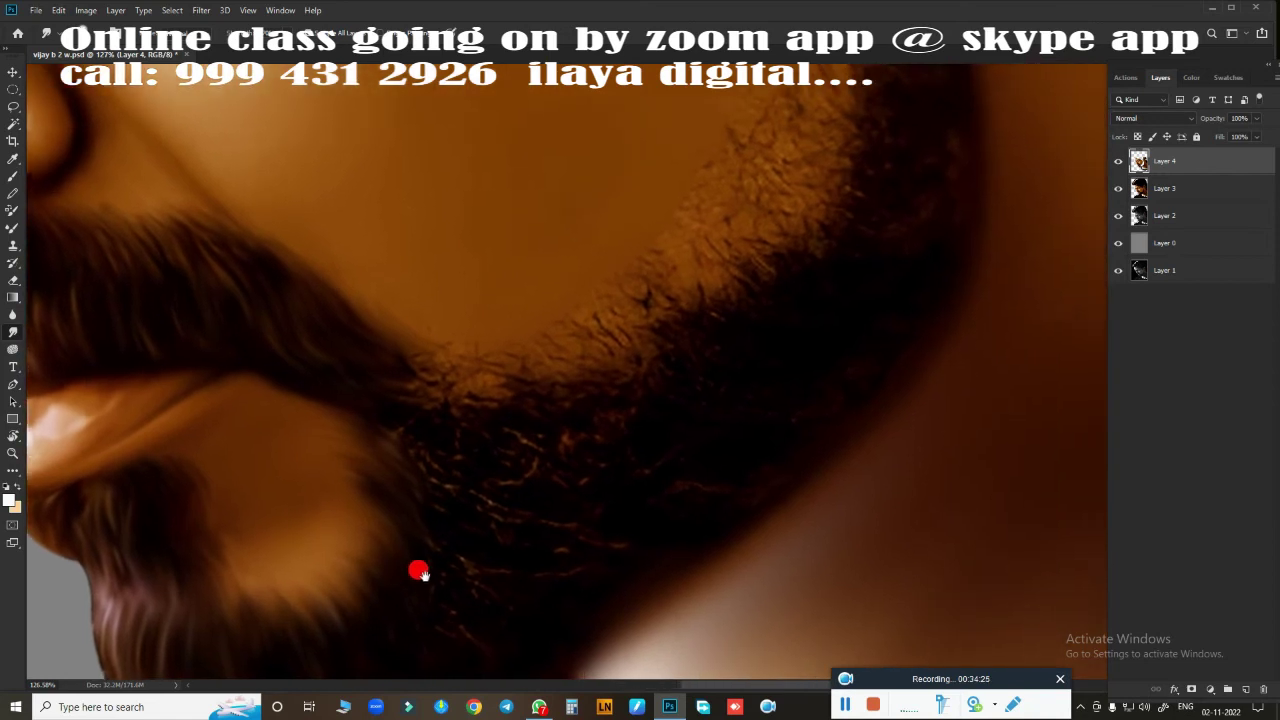
scroll(686, 473, down, 2)
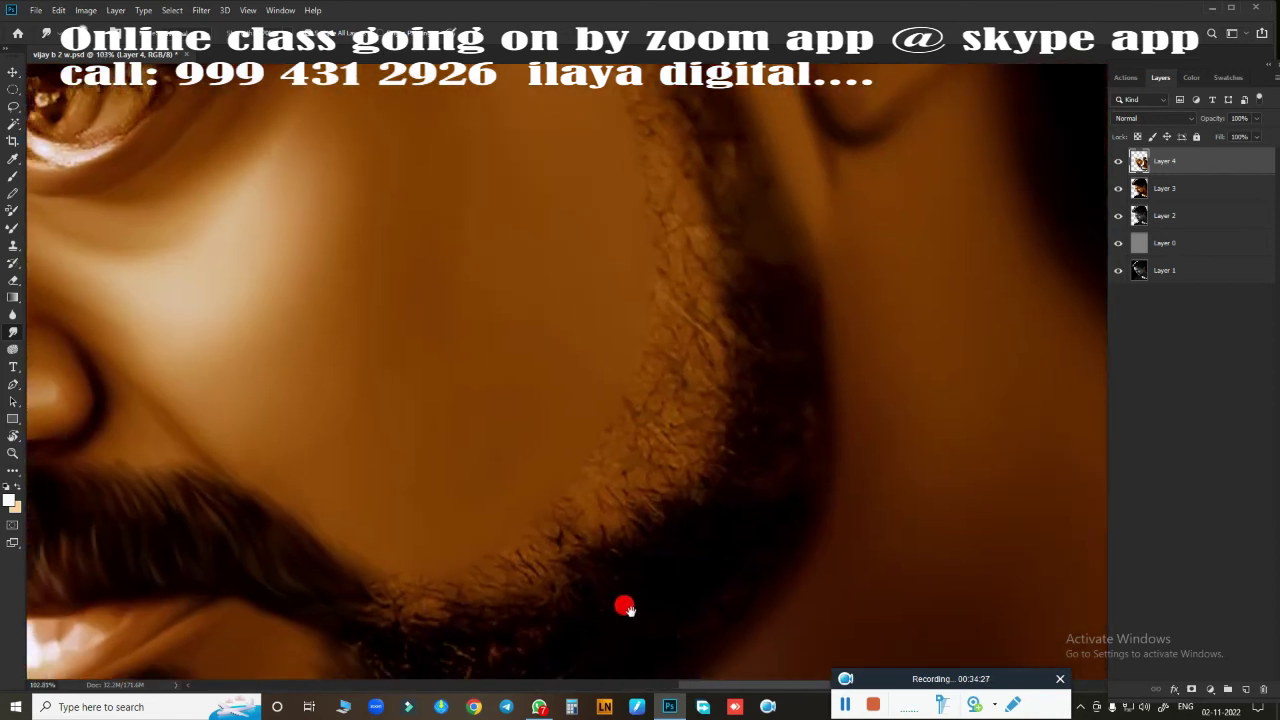
scroll(788, 390, down, 1)
scroll(763, 423, down, 2)
scroll(740, 437, down, 1)
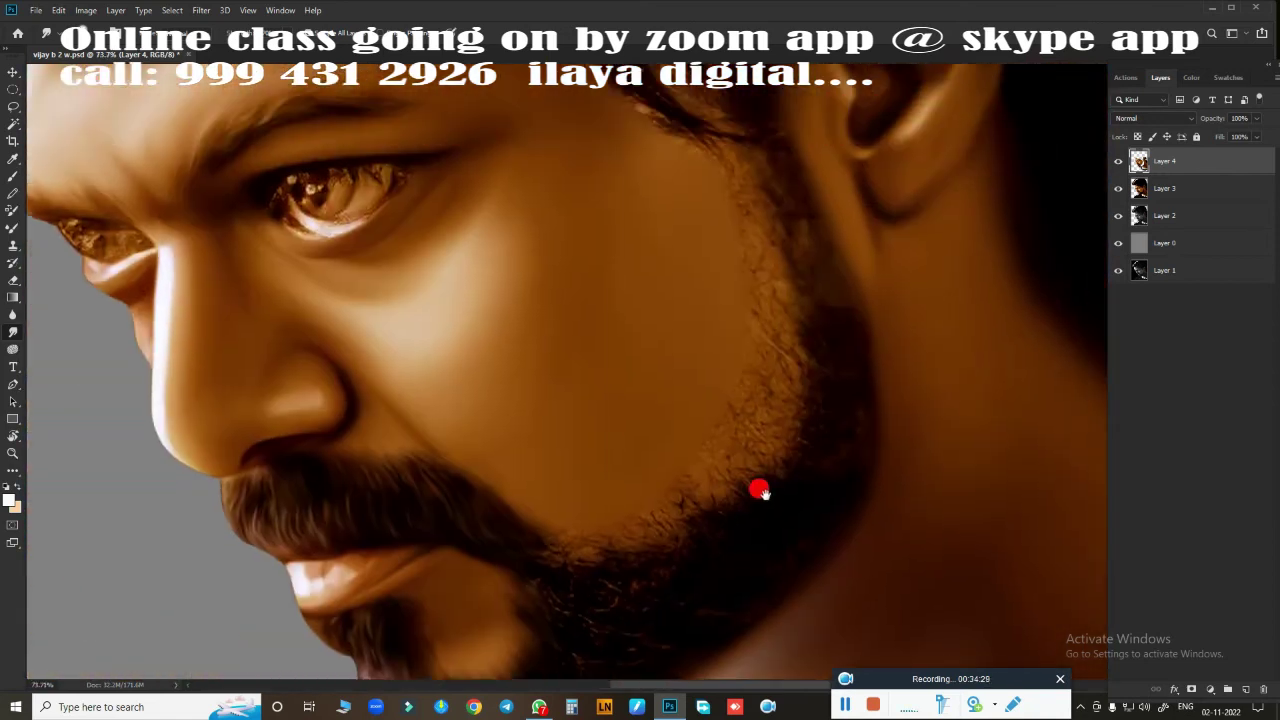
scroll(760, 489, up, 1)
scroll(808, 400, up, 1)
scroll(814, 406, up, 2)
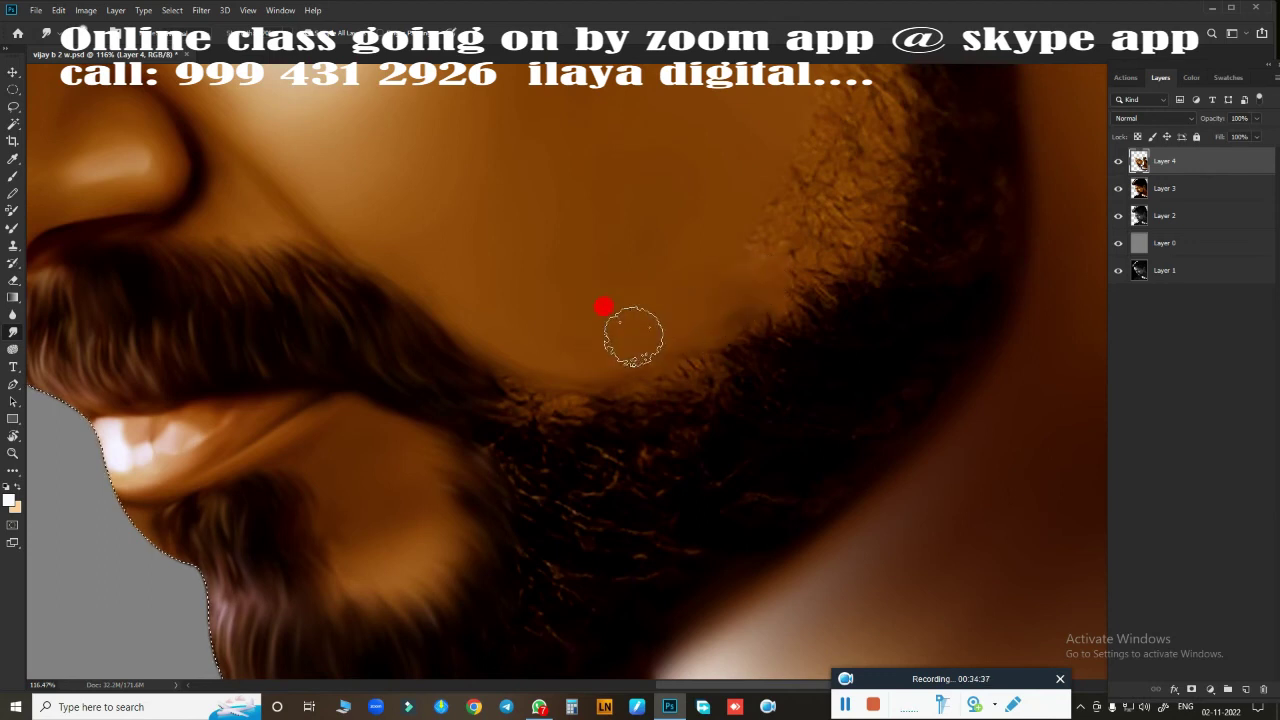
drag(770, 325, 648, 534)
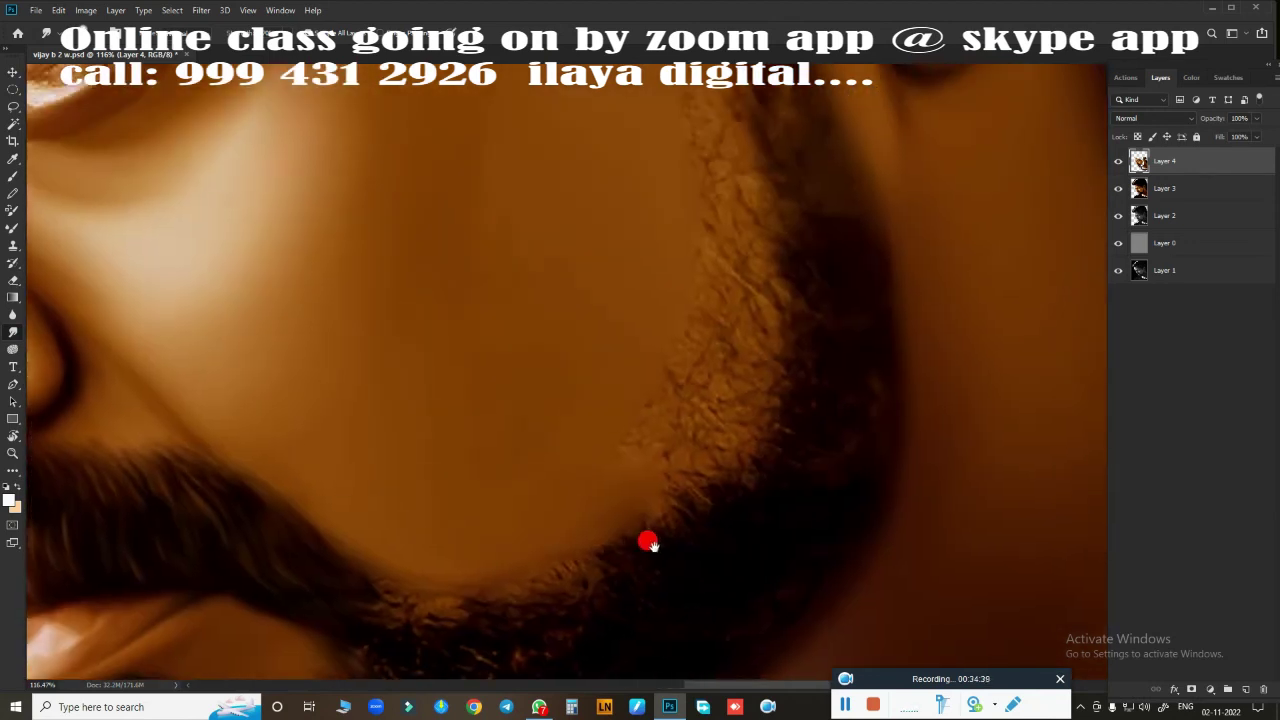
mouse_move(709, 193)
mouse_down()
mouse_move(728, 218)
mouse_move(722, 352)
mouse_move(617, 449)
mouse_move(697, 303)
mouse_move(676, 382)
mouse_move(528, 481)
mouse_up()
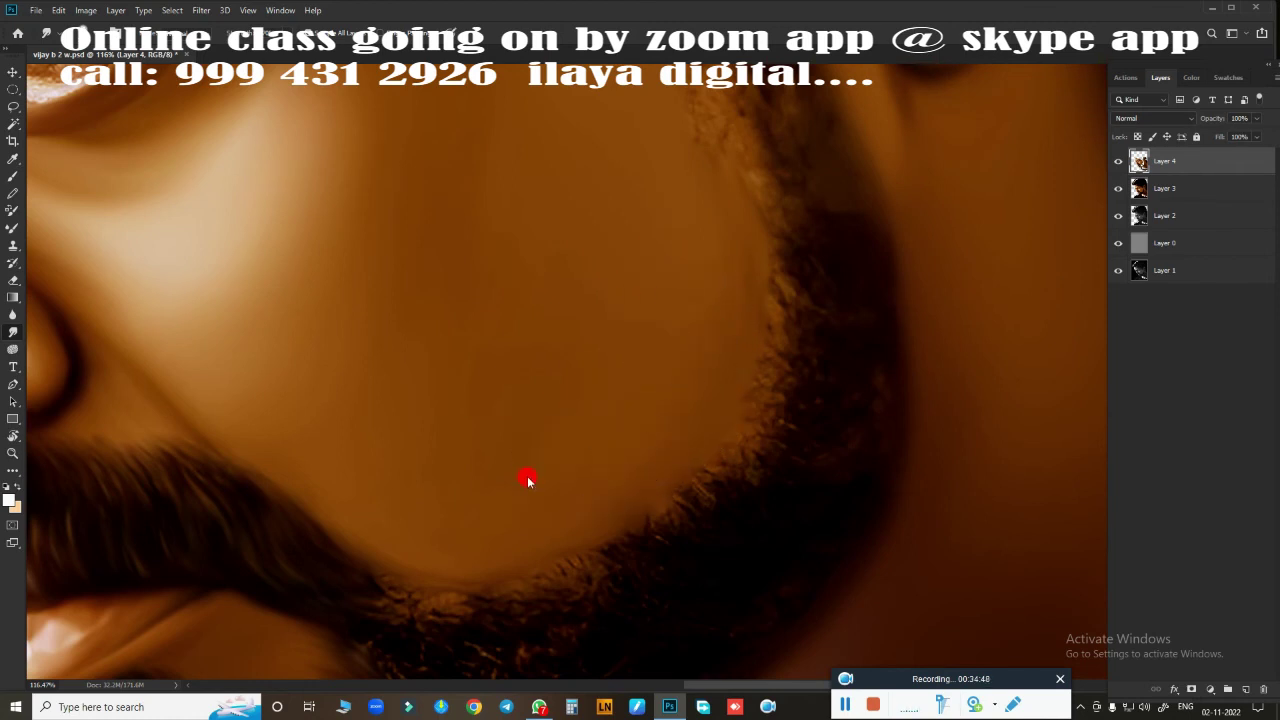
- Smooth the cheek skin where it meets the beard edge
mouse_move(412, 497)
mouse_down()
mouse_move(623, 317)
mouse_move(611, 463)
mouse_move(551, 451)
mouse_move(564, 419)
mouse_move(529, 257)
mouse_move(471, 197)
mouse_move(494, 189)
mouse_move(550, 231)
mouse_up()
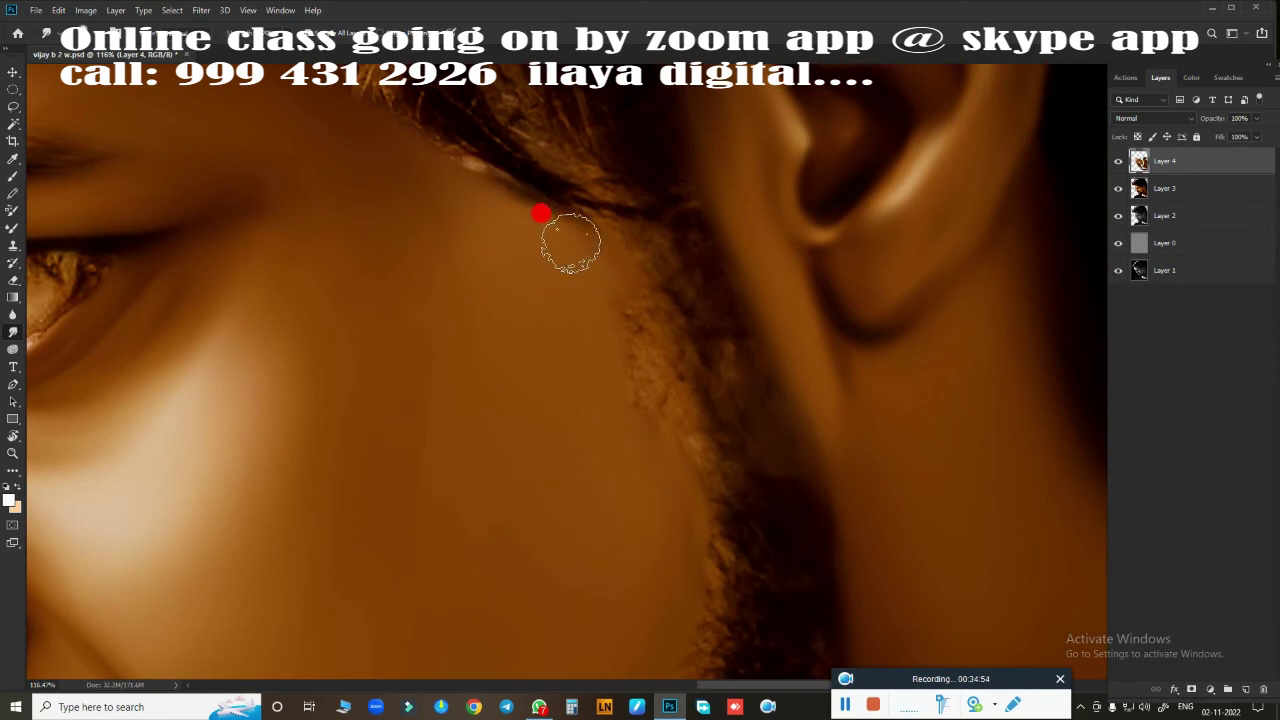
mouse_move(628, 291)
mouse_down()
mouse_move(614, 294)
mouse_move(620, 337)
mouse_move(671, 503)
mouse_move(623, 374)
mouse_move(796, 607)
mouse_move(935, 218)
mouse_move(787, 147)
mouse_move(797, 123)
mouse_move(804, 272)
mouse_move(754, 332)
mouse_up()
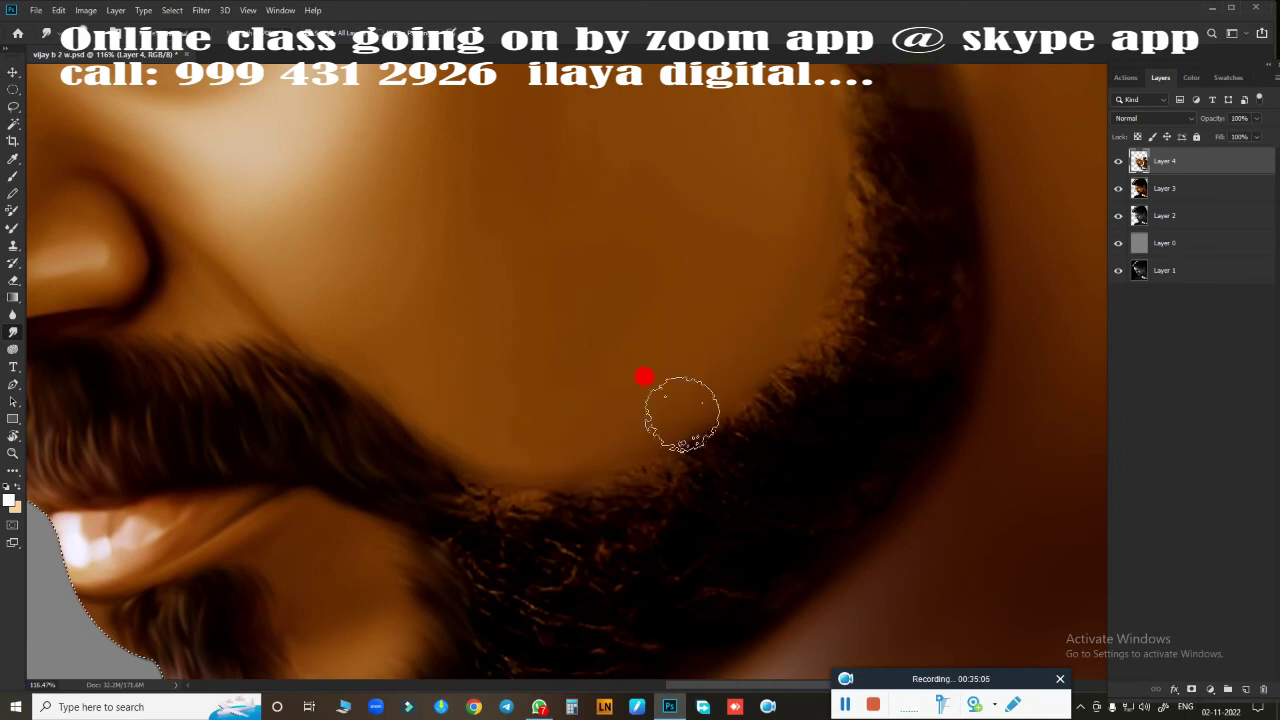
drag(681, 414, 714, 523)
scroll(714, 523, down, 5)
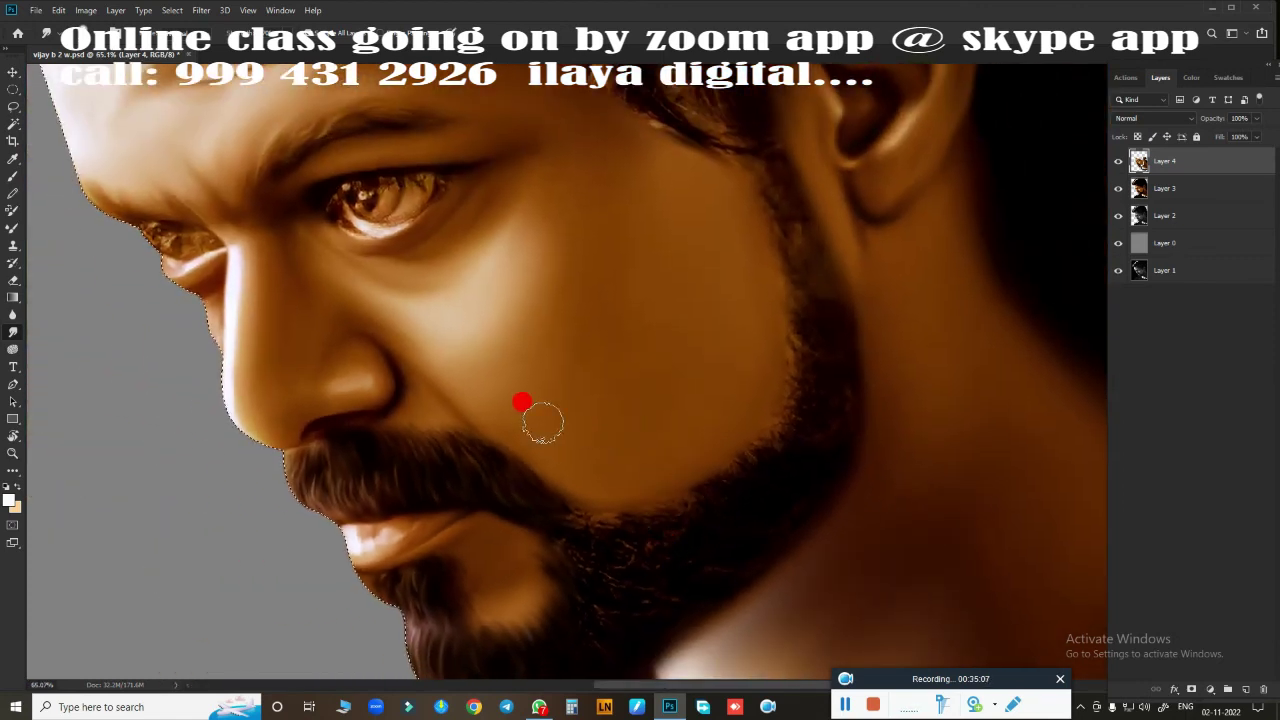
mouse_move(542, 423)
mouse_down()
mouse_move(480, 383)
mouse_move(454, 325)
mouse_move(620, 480)
mouse_move(477, 305)
mouse_up()
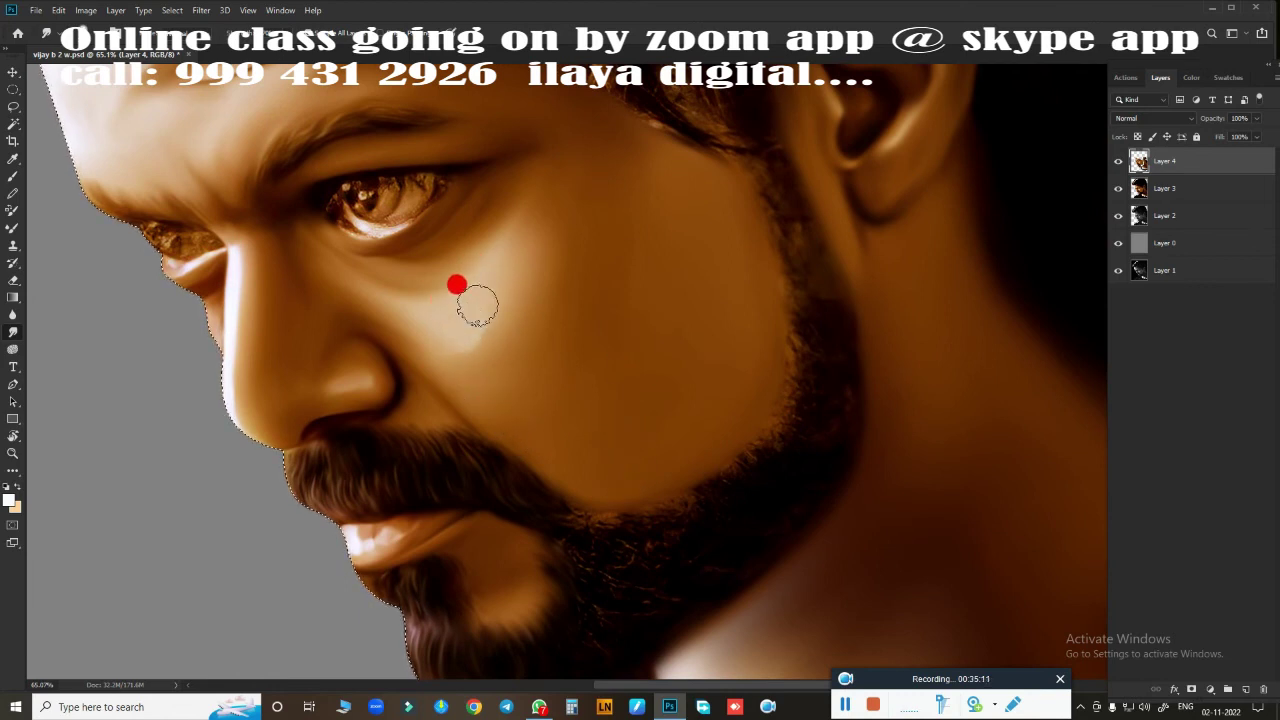
drag(717, 523, 674, 480)
- Blend the cheek down to the beard edge and up toward the eyebrow
scroll(674, 480, down, 1)
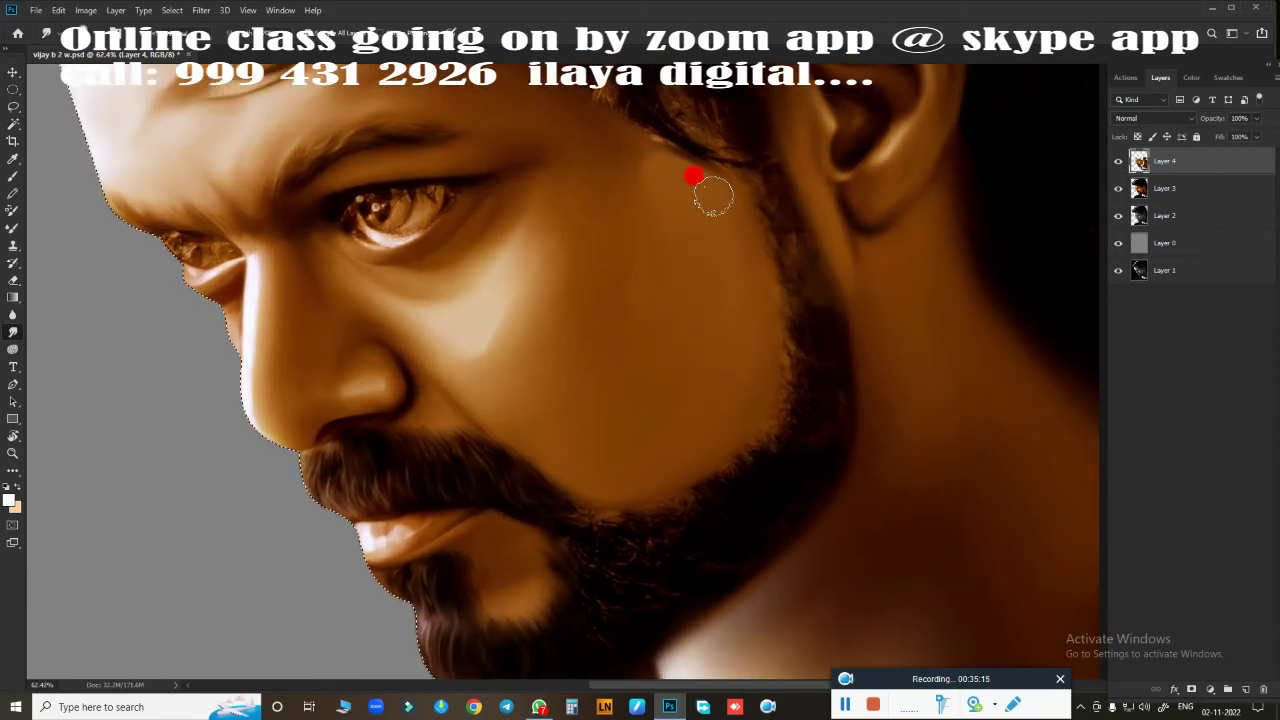
drag(713, 197, 696, 509)
drag(590, 442, 715, 480)
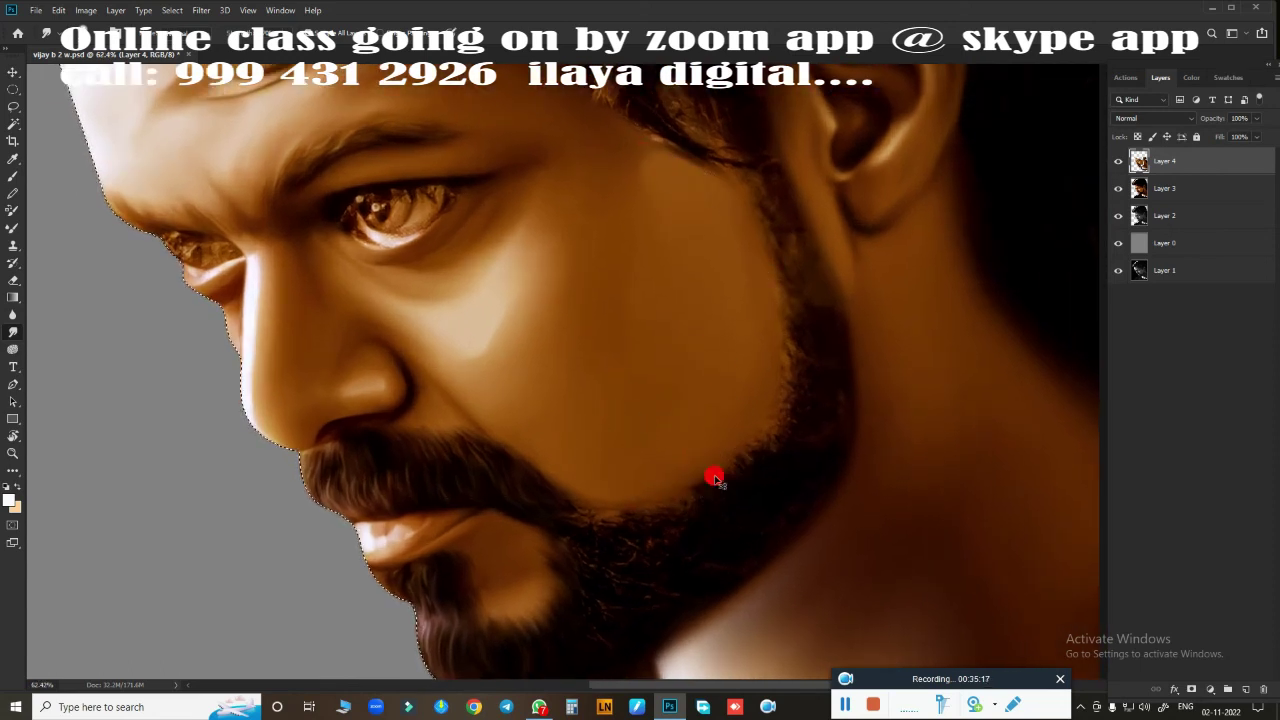
drag(595, 171, 564, 145)
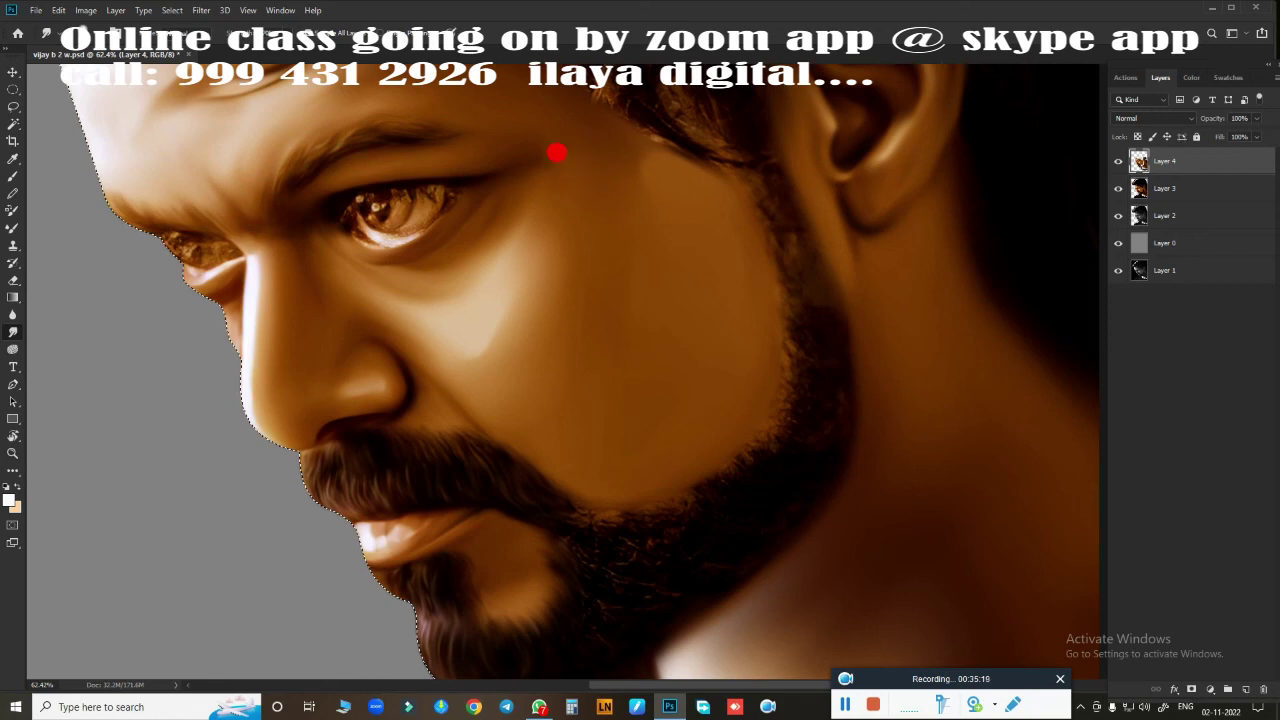
mouse_move(692, 492)
mouse_down()
mouse_move(769, 506)
mouse_move(795, 338)
mouse_up()
- Blend the beard under the chin and paint out its stray light strands
scroll(643, 343, down, 3)
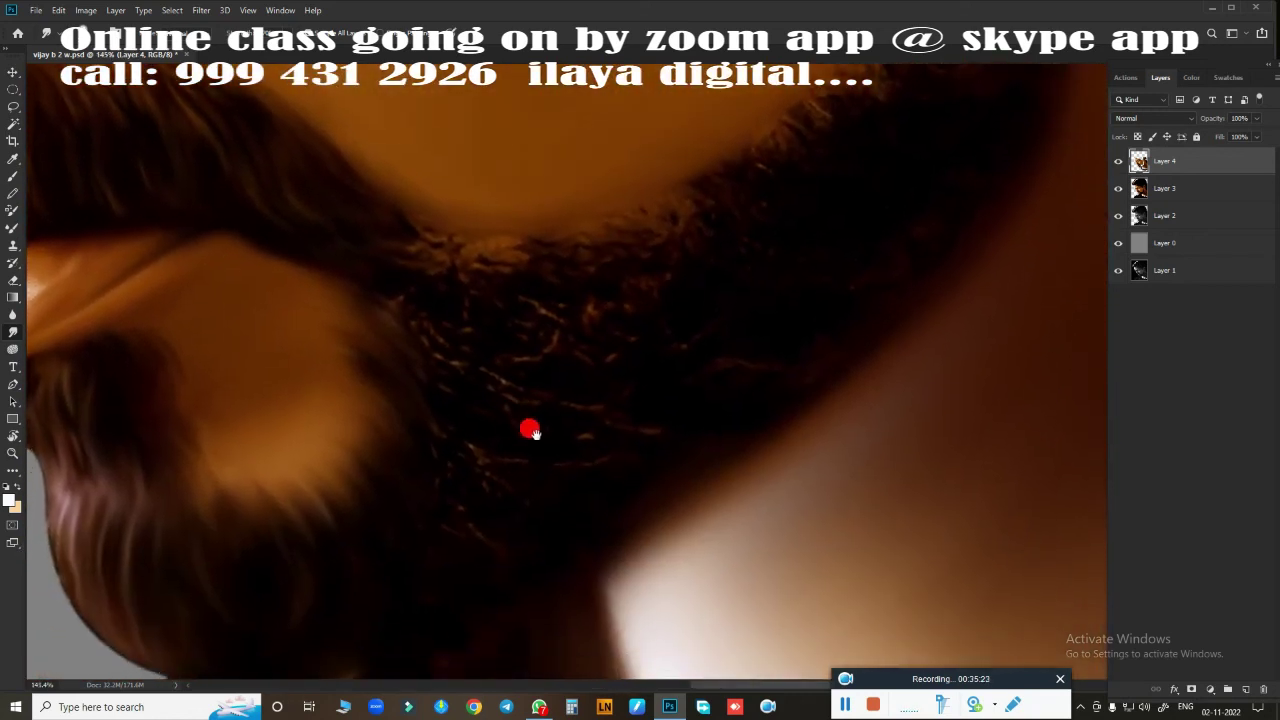
mouse_move(556, 443)
mouse_down()
mouse_move(583, 486)
mouse_move(580, 457)
mouse_move(595, 461)
mouse_move(594, 491)
mouse_move(554, 520)
mouse_move(411, 323)
mouse_move(413, 303)
mouse_up()
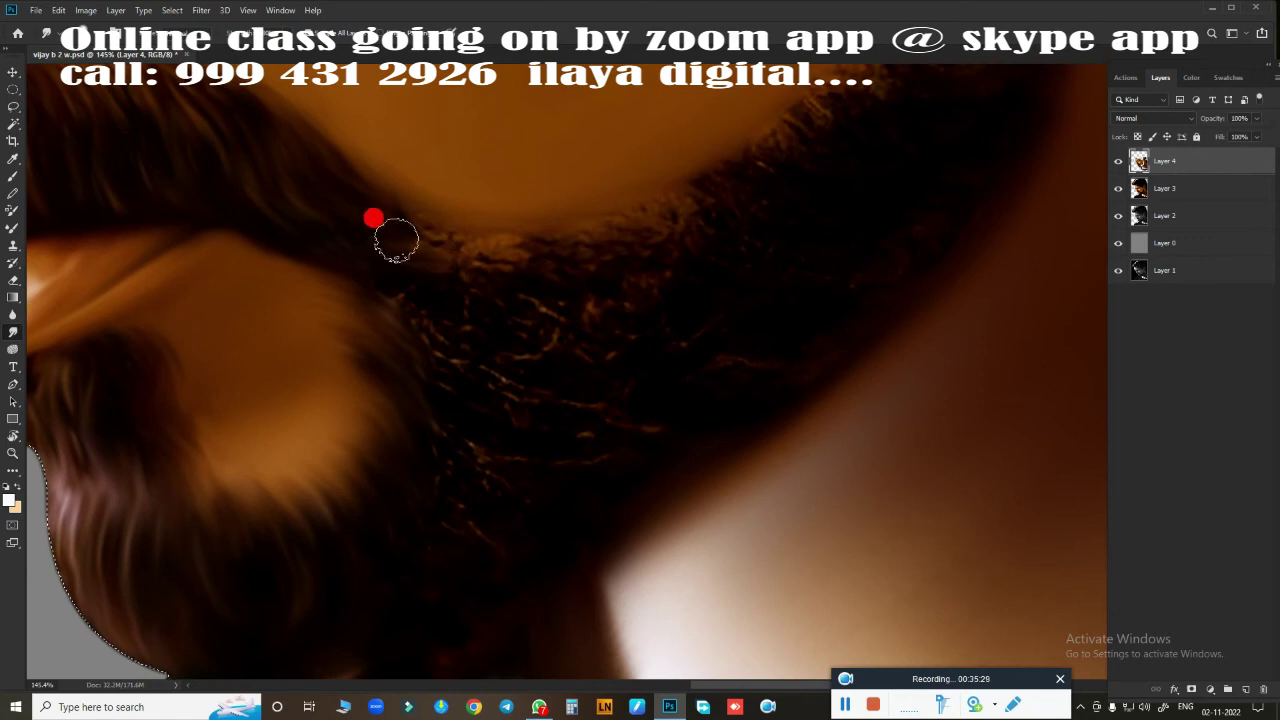
mouse_move(396, 240)
mouse_down()
mouse_move(476, 262)
mouse_move(513, 236)
mouse_move(600, 271)
mouse_move(657, 266)
mouse_move(591, 197)
mouse_move(657, 143)
mouse_move(823, 171)
mouse_move(923, 123)
mouse_move(503, 331)
mouse_move(360, 270)
mouse_up()
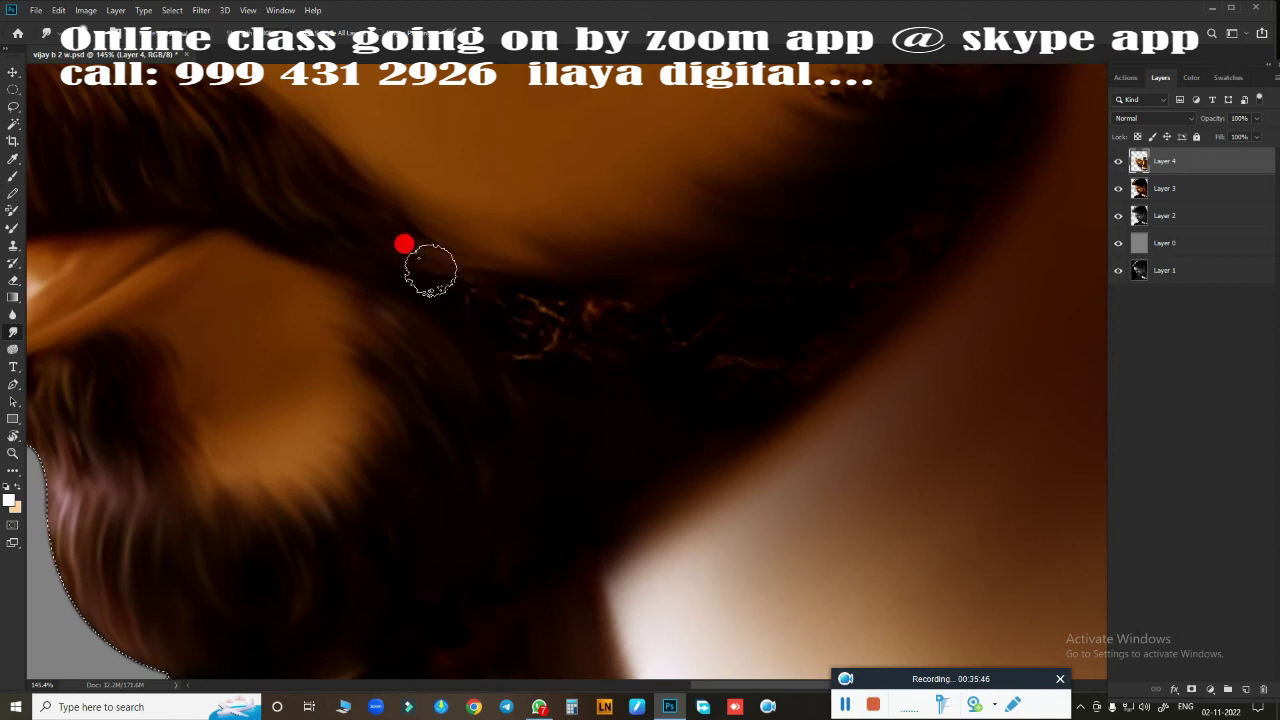
drag(430, 268, 509, 305)
drag(563, 343, 543, 381)
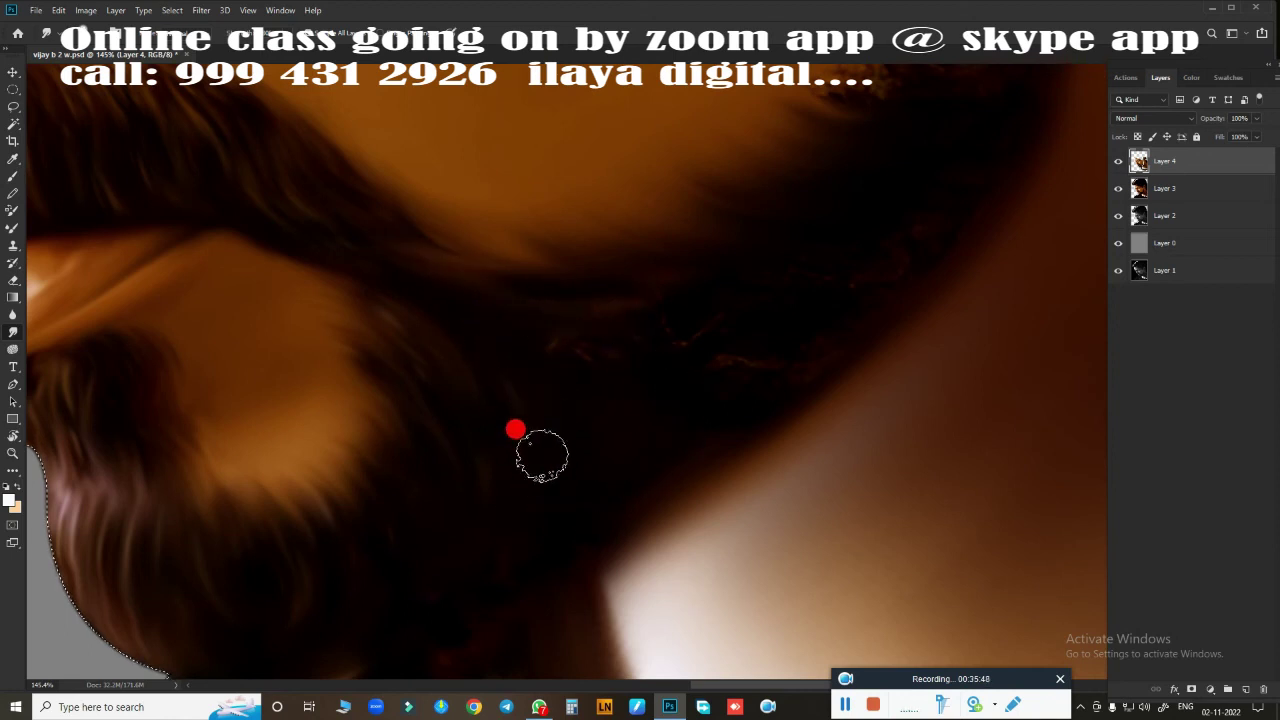
drag(555, 456, 487, 471)
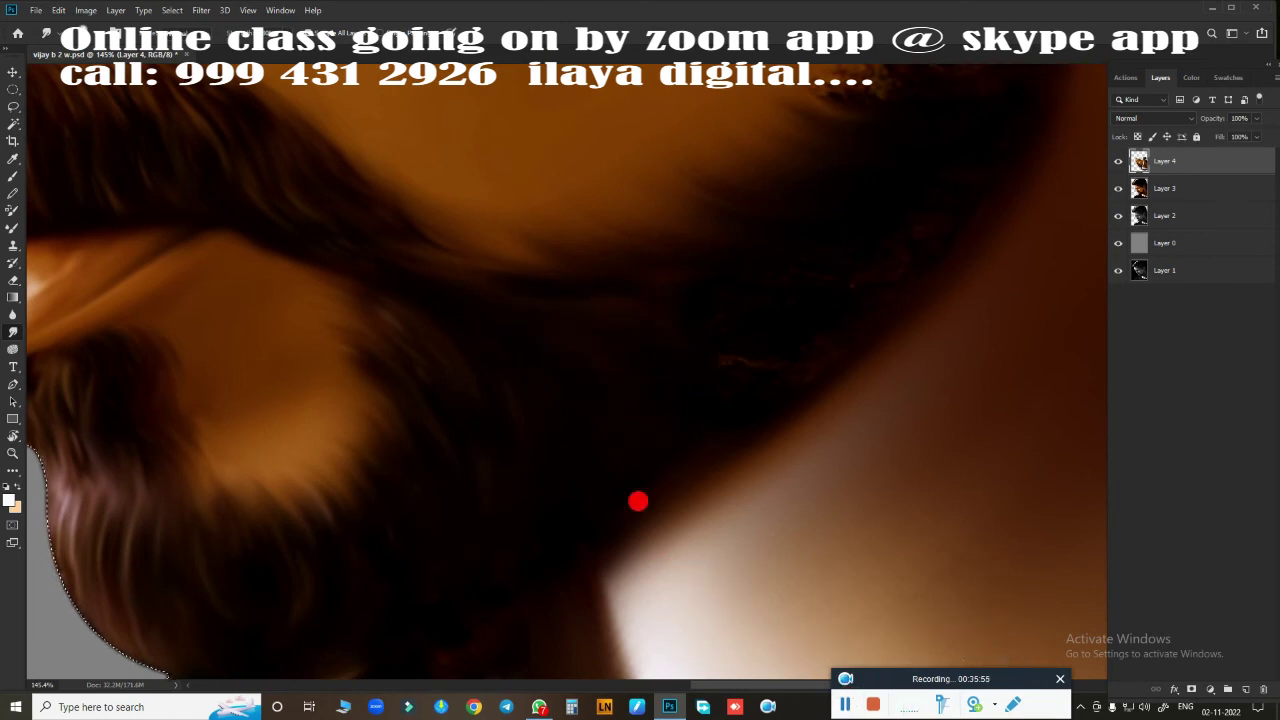
click(847, 708)
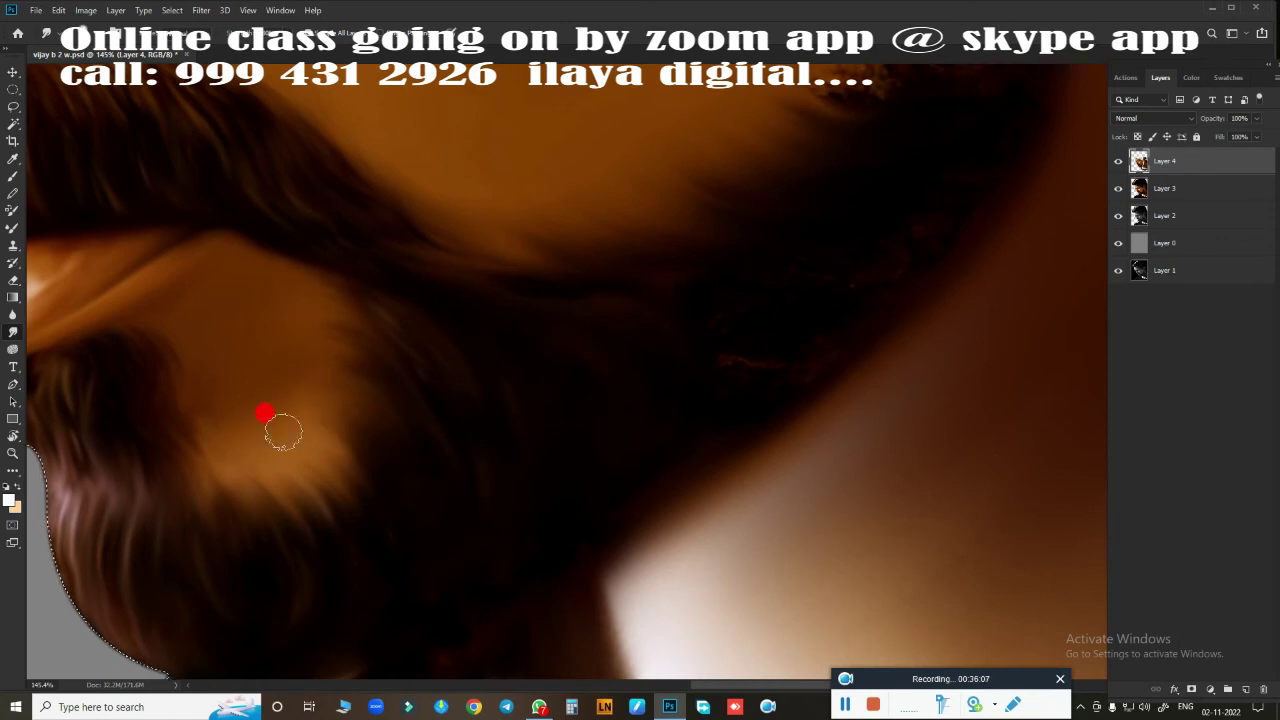
- Soften and blend the hair strands near the neck
mouse_move(356, 500)
mouse_down()
mouse_move(340, 534)
mouse_move(234, 466)
mouse_move(213, 467)
mouse_up()
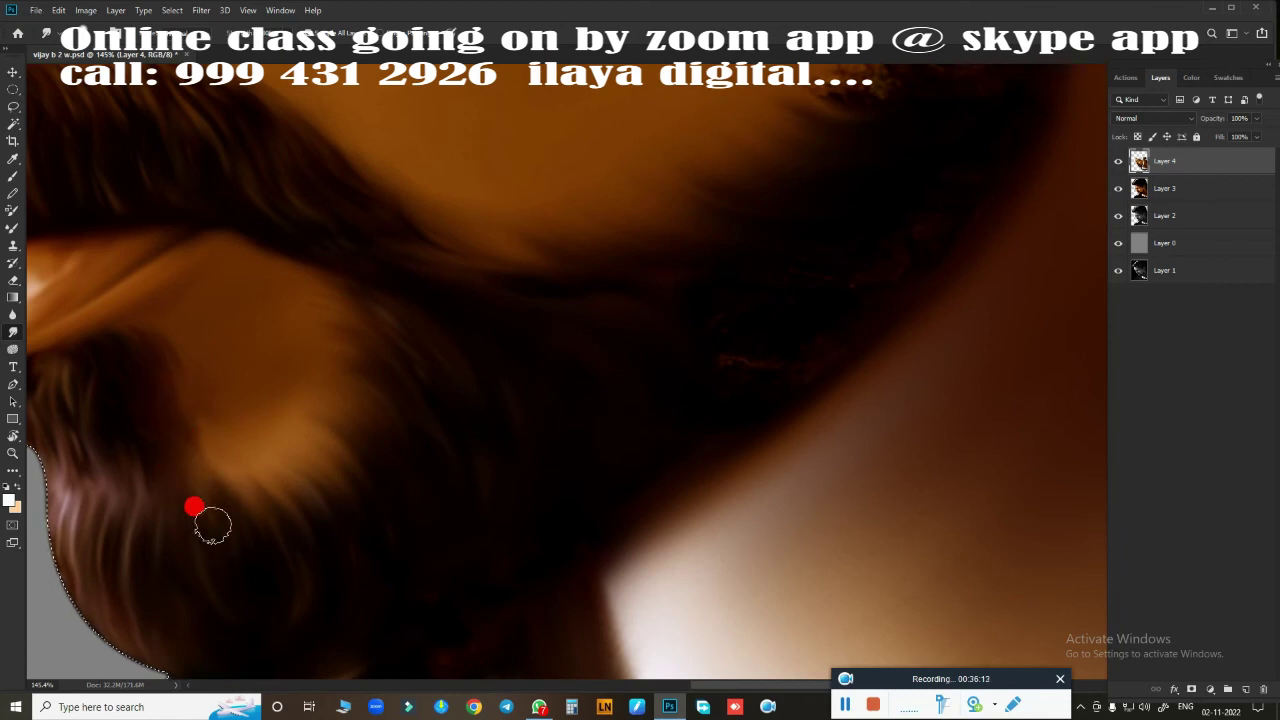
mouse_move(267, 543)
mouse_down()
mouse_move(311, 546)
mouse_move(360, 489)
mouse_move(357, 458)
mouse_up()
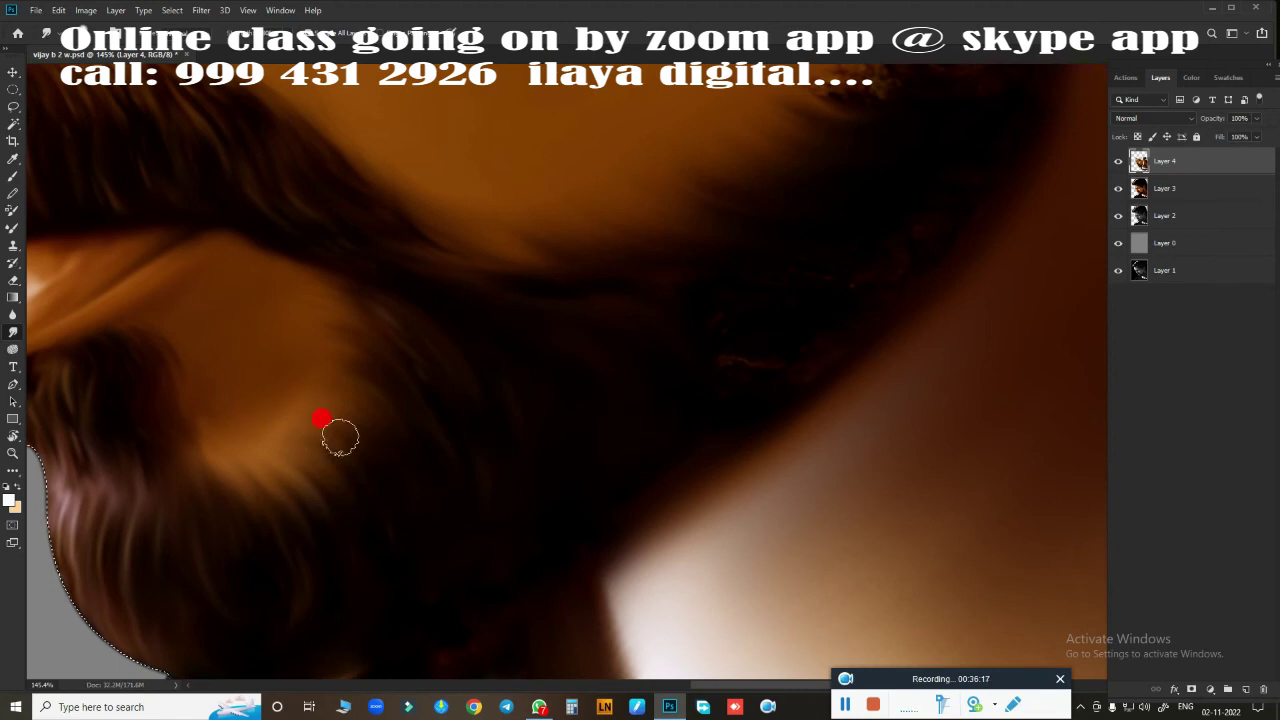
drag(345, 404, 329, 392)
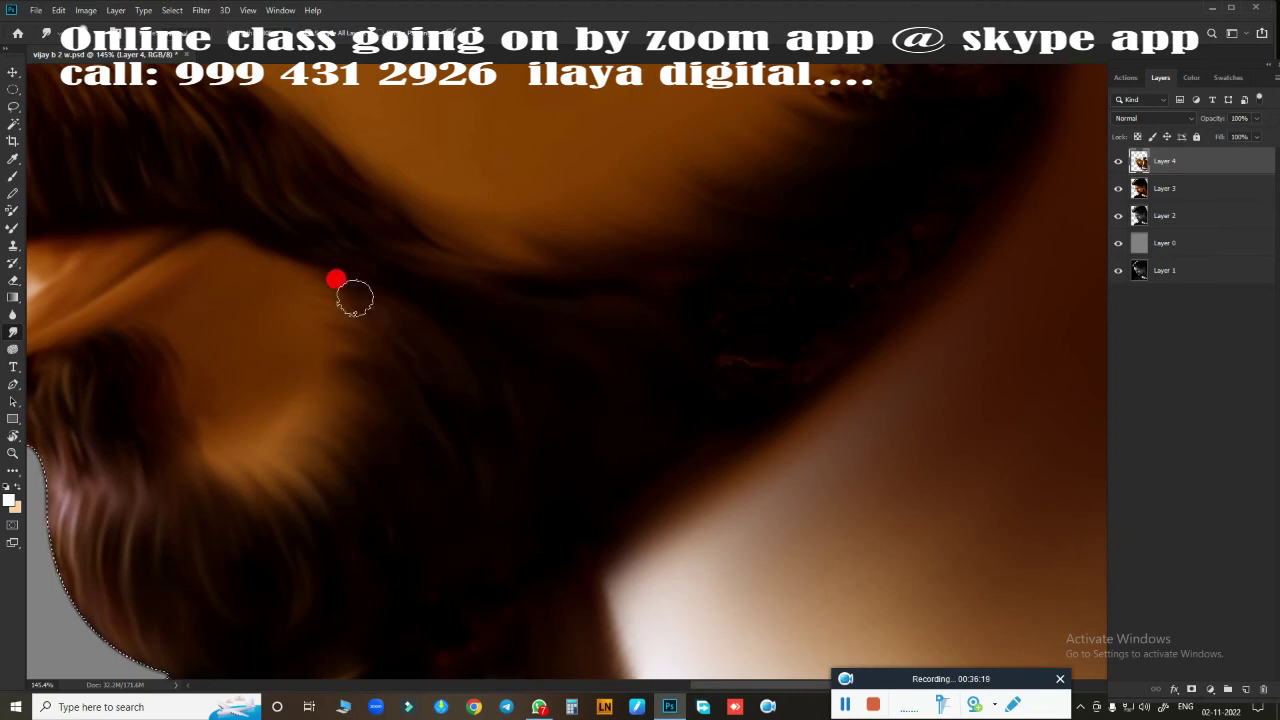
mouse_move(354, 298)
mouse_down()
mouse_move(366, 294)
mouse_move(532, 430)
mouse_up()
drag(618, 435, 386, 557)
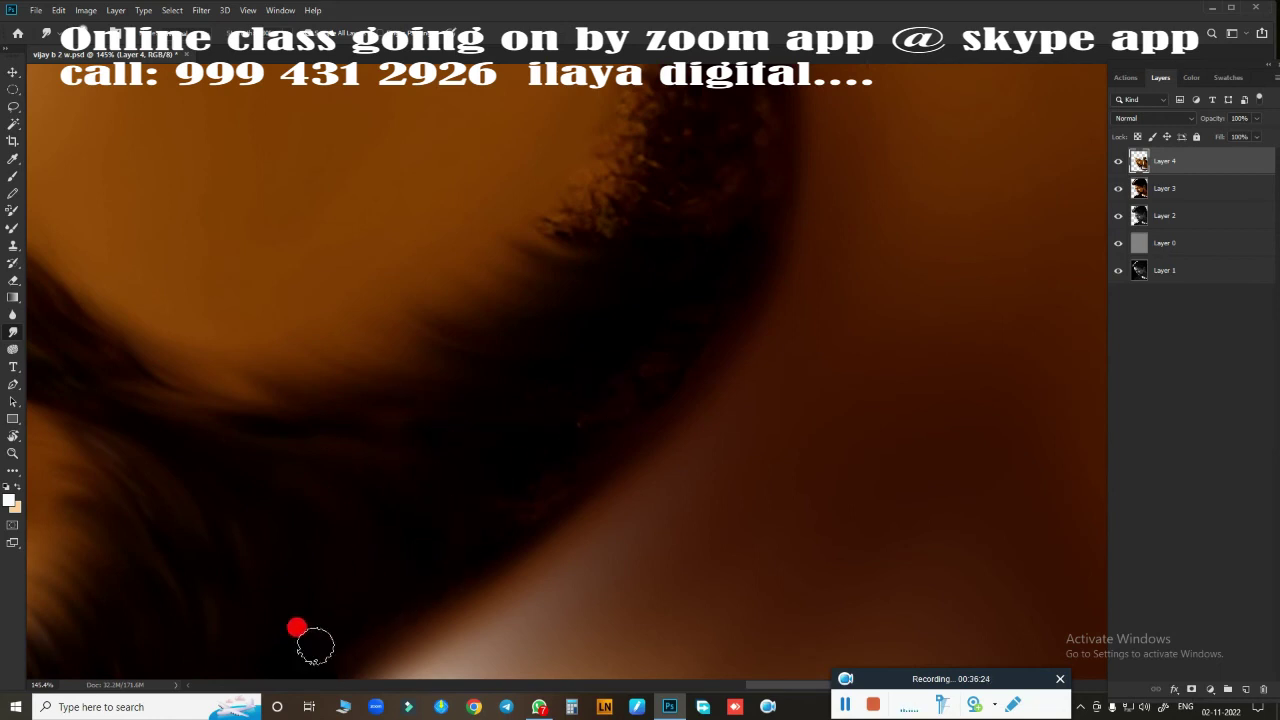
scroll(598, 522, down, 5)
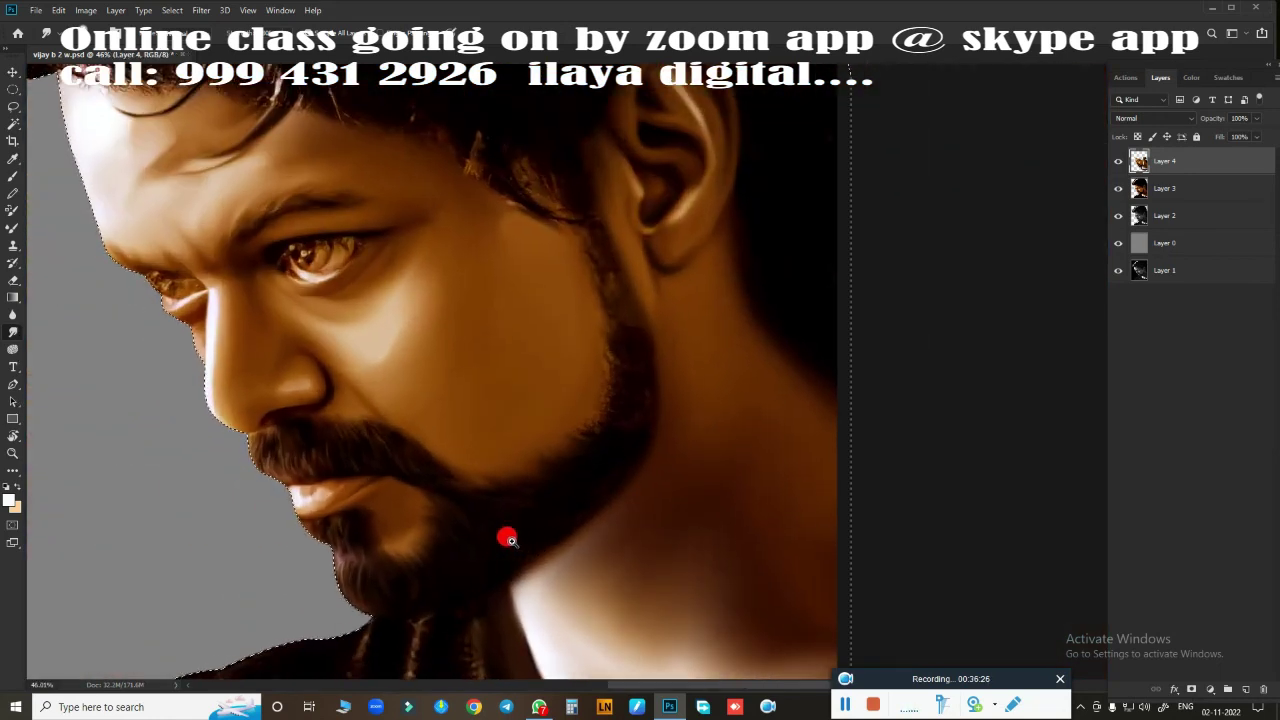
- Smudge the beard edge below the ear and around the chin curve
scroll(520, 549, up, 3)
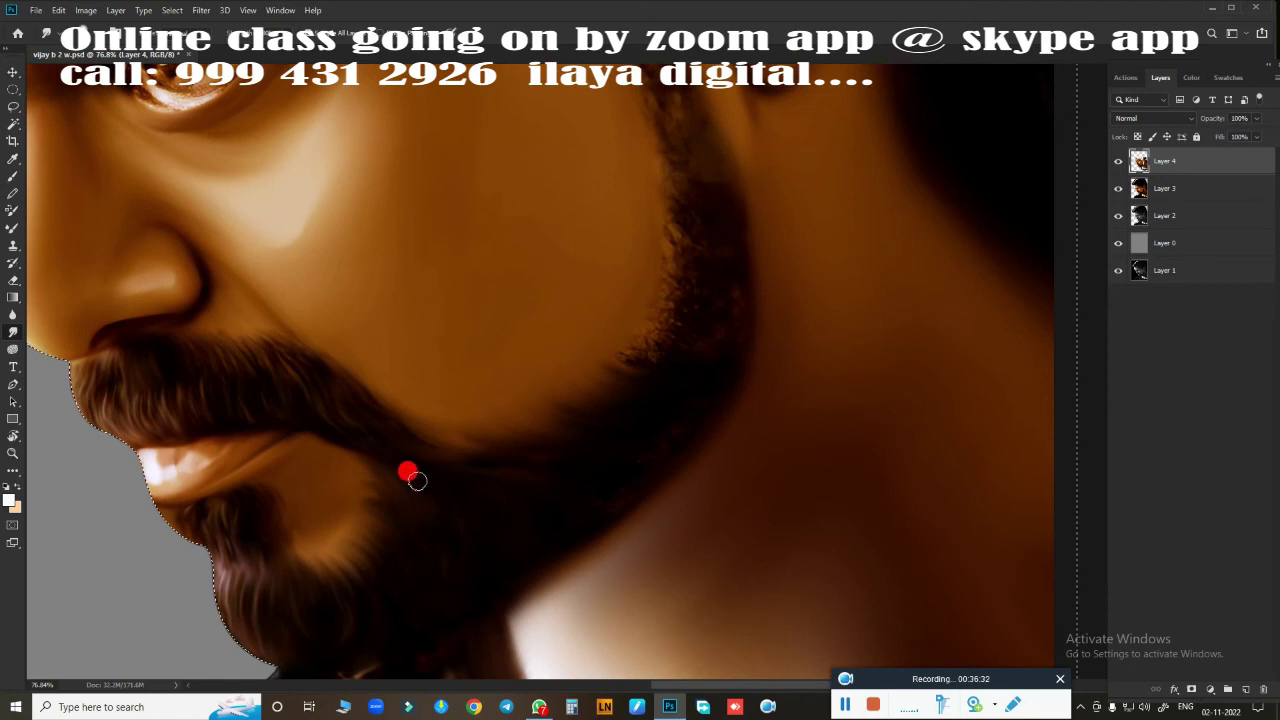
scroll(487, 484, up, 2)
scroll(600, 571, up, 2)
scroll(589, 480, up, 2)
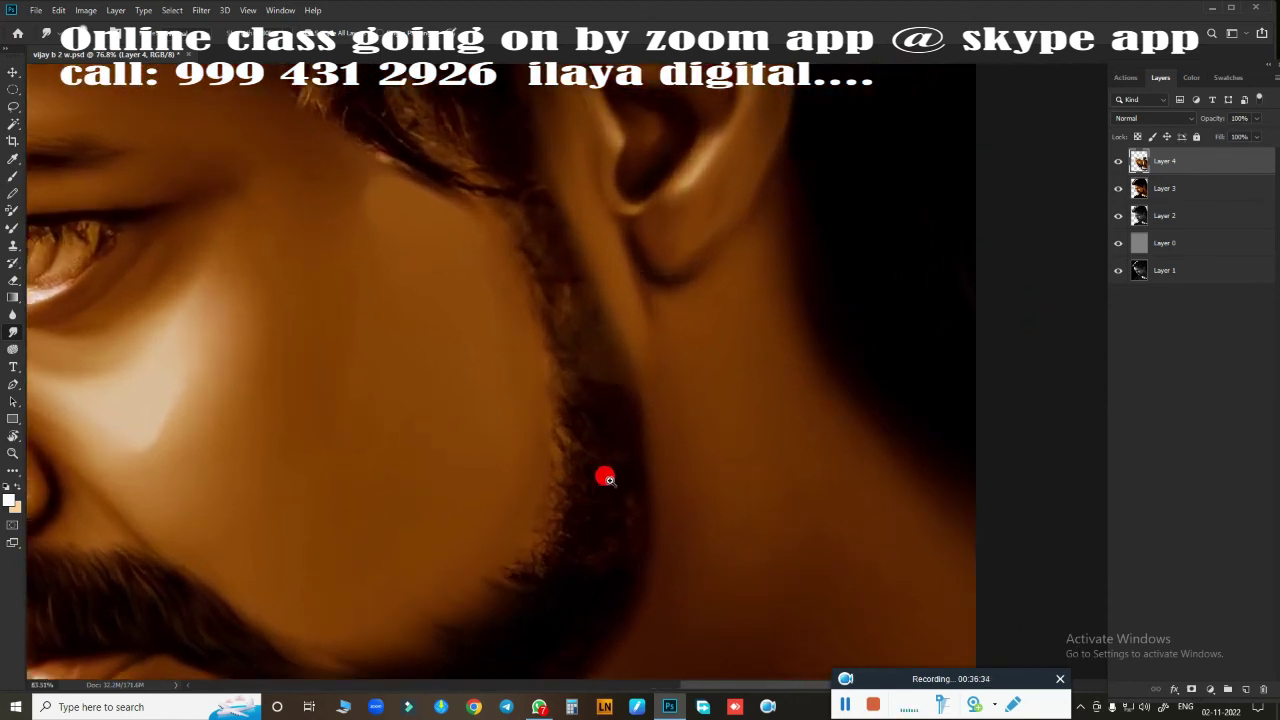
scroll(606, 477, up, 2)
drag(612, 460, 630, 548)
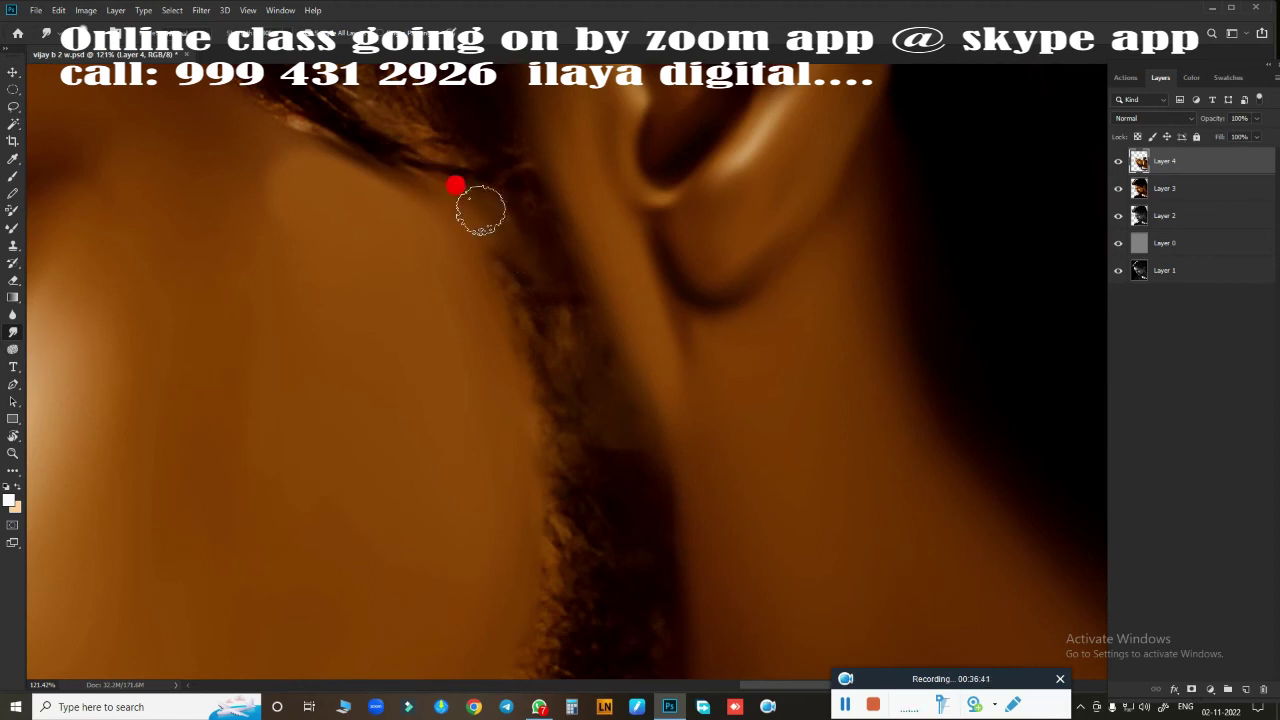
mouse_move(480, 210)
mouse_down()
mouse_move(463, 186)
mouse_move(594, 423)
mouse_move(599, 511)
mouse_move(528, 503)
mouse_move(531, 523)
mouse_move(554, 488)
mouse_up()
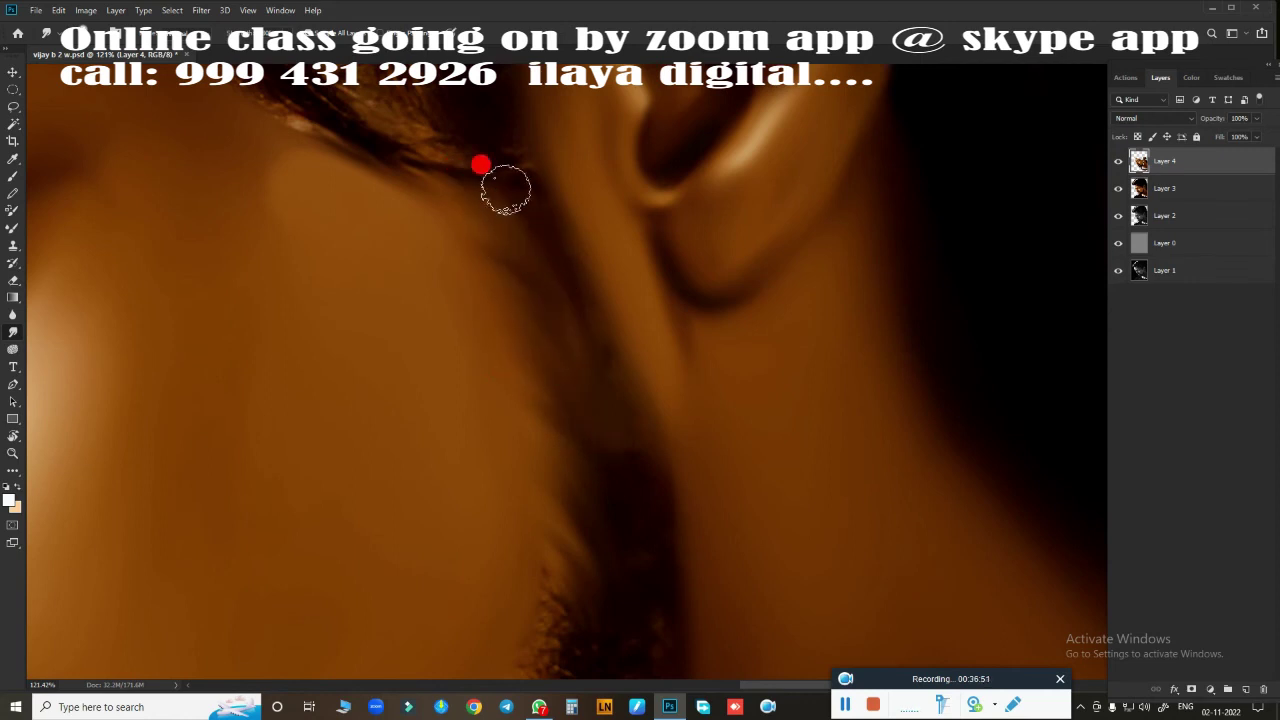
mouse_move(562, 373)
mouse_down()
mouse_move(698, 547)
mouse_move(784, 324)
mouse_move(724, 240)
mouse_up()
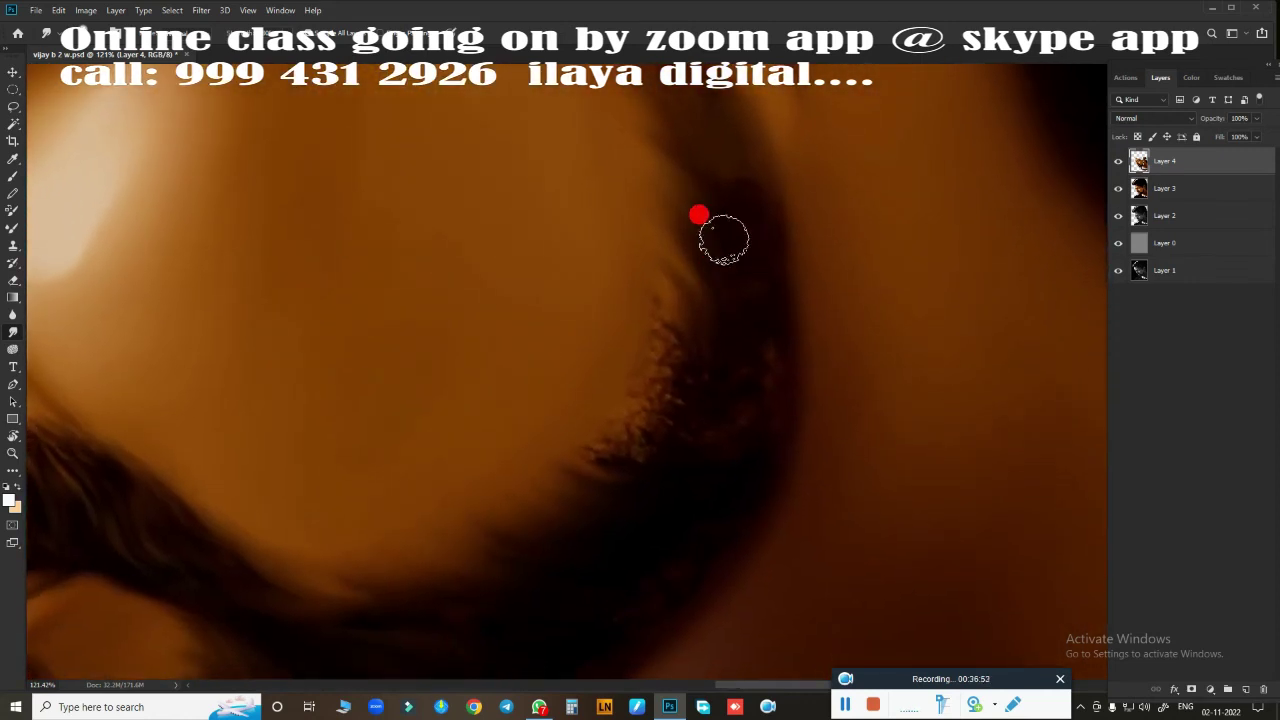
drag(684, 166, 640, 128)
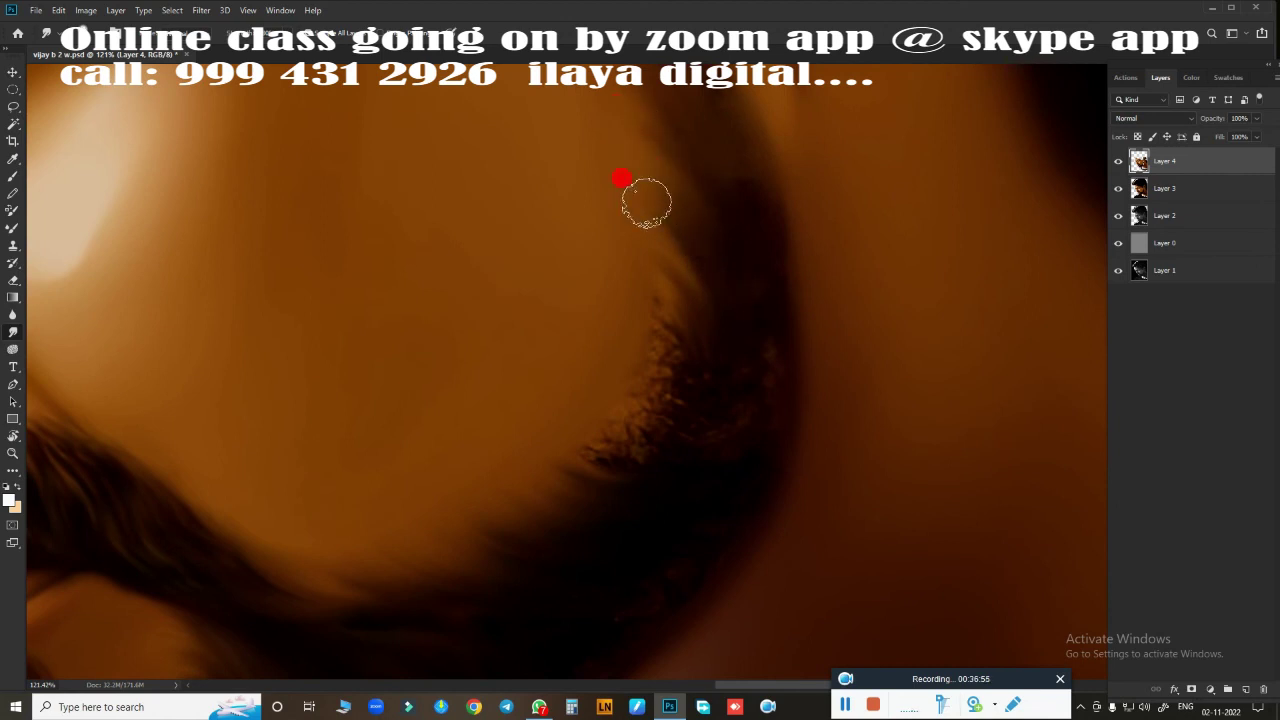
mouse_move(646, 203)
mouse_down()
mouse_move(666, 263)
mouse_move(631, 349)
mouse_move(665, 426)
mouse_up()
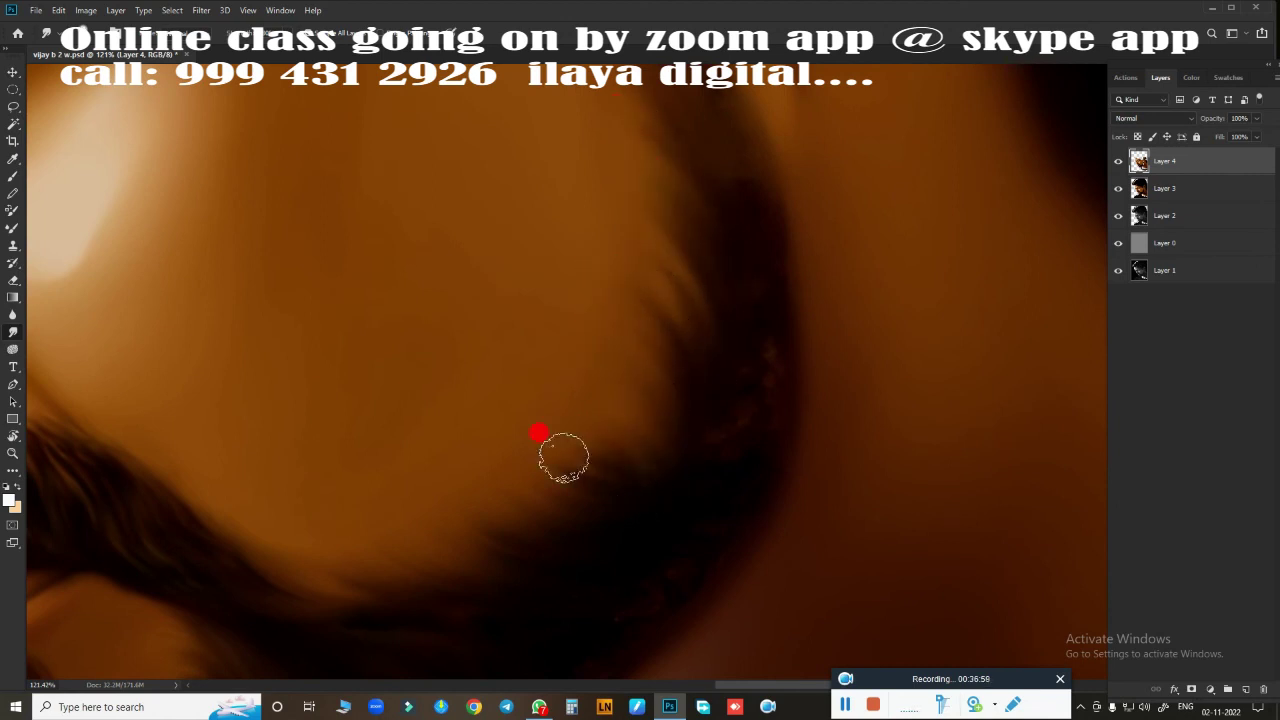
- Smooth the dark hair edge and extend the blending down the side of the neck
mouse_move(563, 457)
mouse_down()
mouse_move(557, 471)
mouse_move(674, 451)
mouse_move(671, 470)
mouse_up()
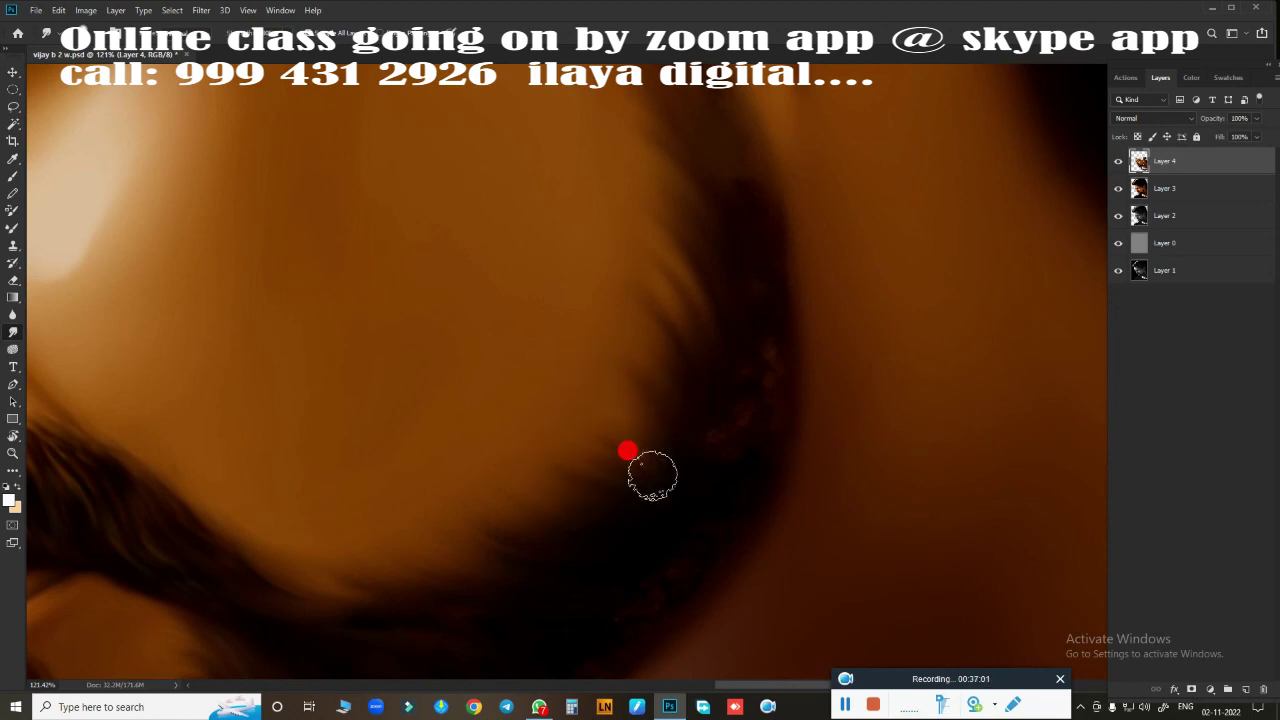
mouse_move(595, 450)
mouse_down()
mouse_move(754, 309)
mouse_move(766, 400)
mouse_move(749, 220)
mouse_move(778, 336)
mouse_move(774, 294)
mouse_move(754, 460)
mouse_move(757, 444)
mouse_move(769, 480)
mouse_move(751, 389)
mouse_move(729, 451)
mouse_move(614, 587)
mouse_move(774, 254)
mouse_move(771, 180)
mouse_move(730, 220)
mouse_up()
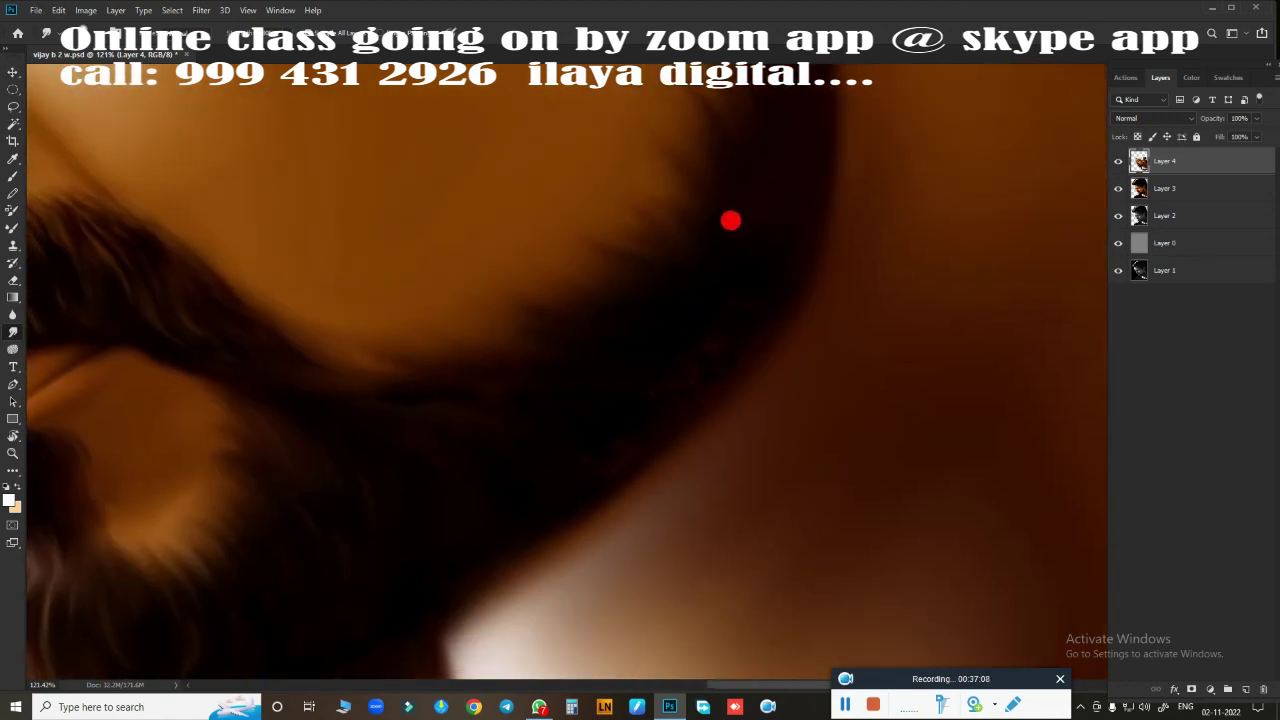
mouse_move(642, 224)
mouse_down()
mouse_move(677, 351)
mouse_move(497, 514)
mouse_move(566, 486)
mouse_up()
mouse_move(712, 395)
mouse_down()
mouse_move(791, 300)
mouse_move(517, 540)
mouse_move(557, 528)
mouse_up()
mouse_move(708, 408)
mouse_down()
mouse_move(763, 303)
mouse_move(700, 334)
mouse_move(635, 434)
mouse_move(650, 440)
mouse_move(769, 317)
mouse_move(811, 214)
mouse_move(834, 390)
mouse_move(640, 672)
mouse_move(637, 363)
mouse_move(637, 526)
mouse_up()
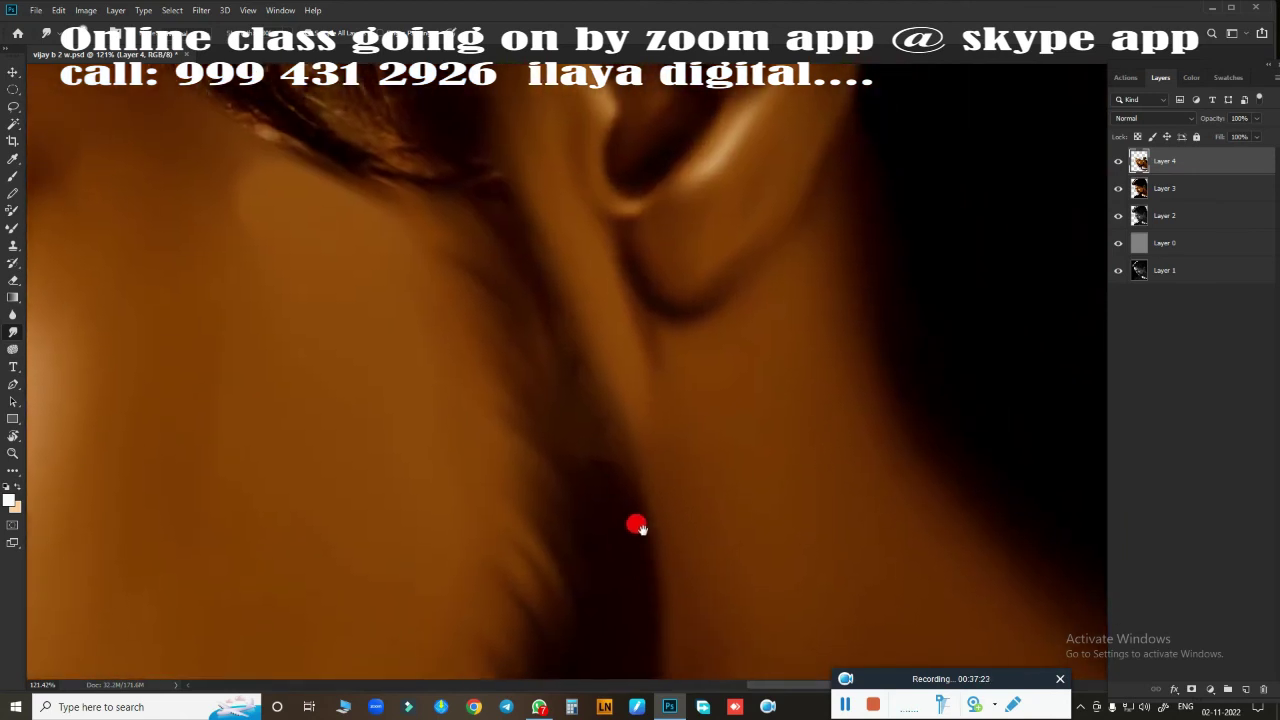
drag(514, 213, 497, 201)
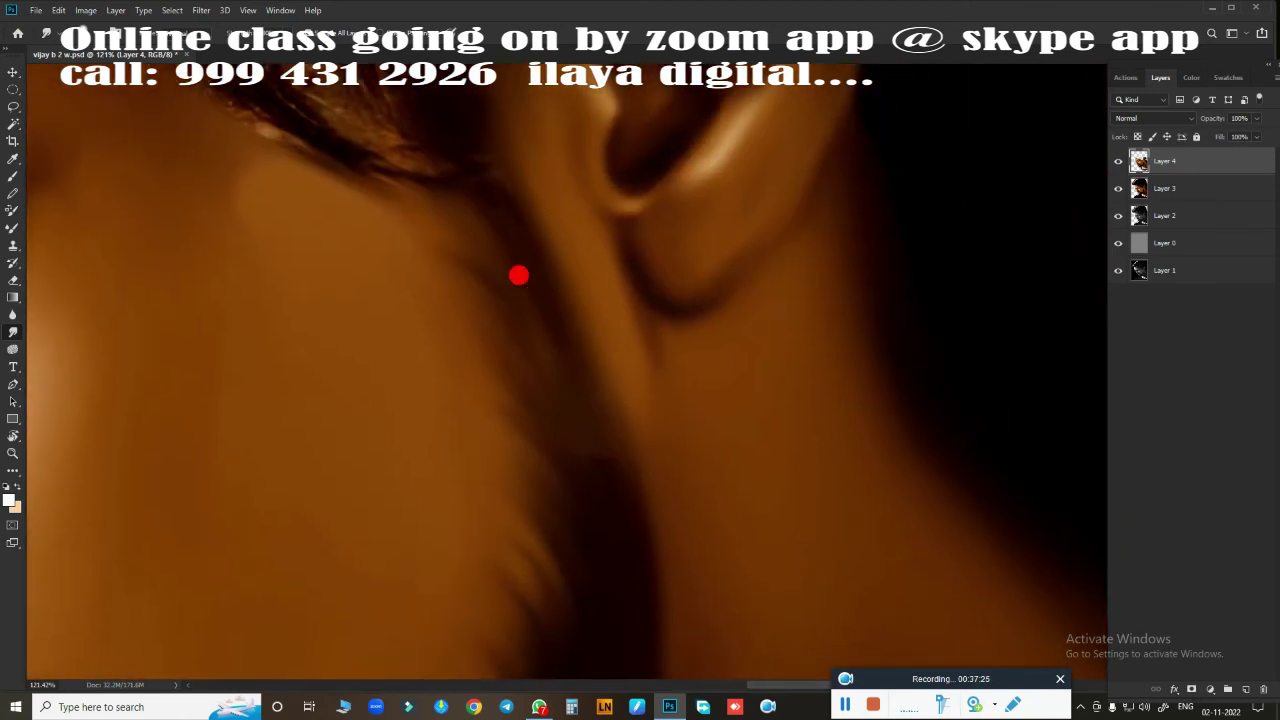
mouse_move(518, 275)
mouse_down()
mouse_move(551, 343)
mouse_move(543, 301)
mouse_up()
drag(551, 243, 620, 400)
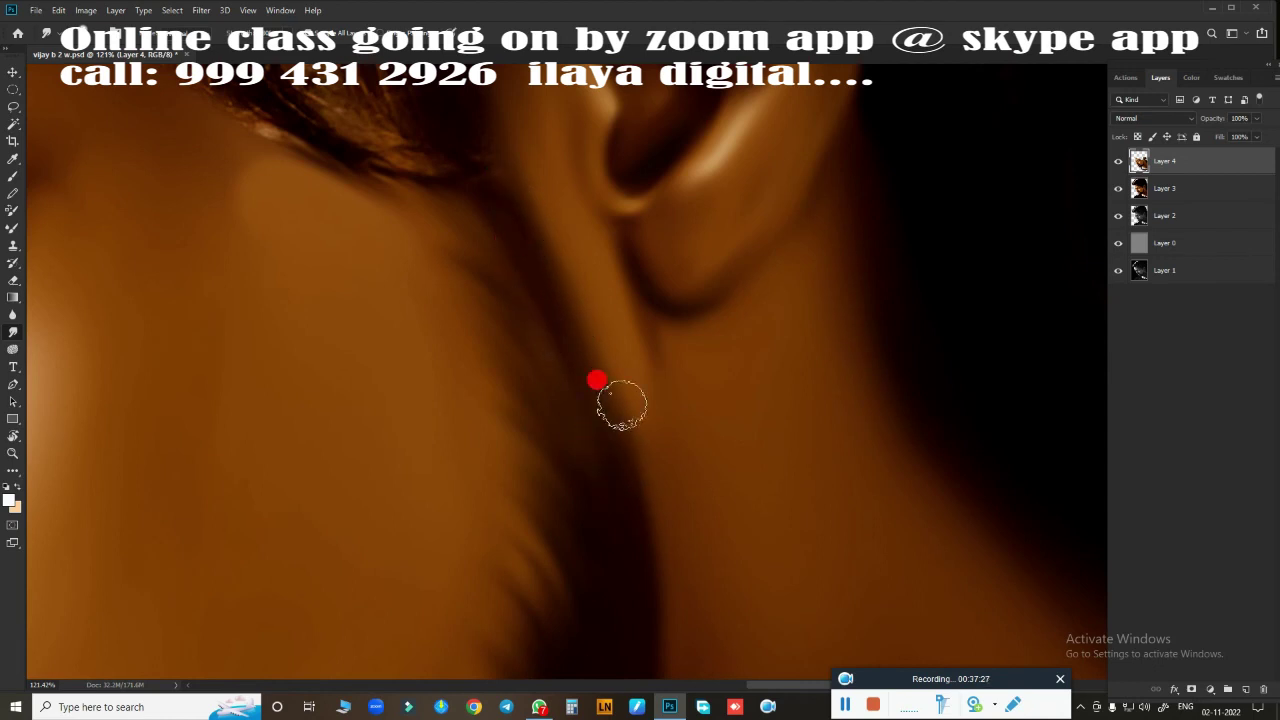
- Zoom out and shift the view to show the whole face
scroll(620, 400, down, 5)
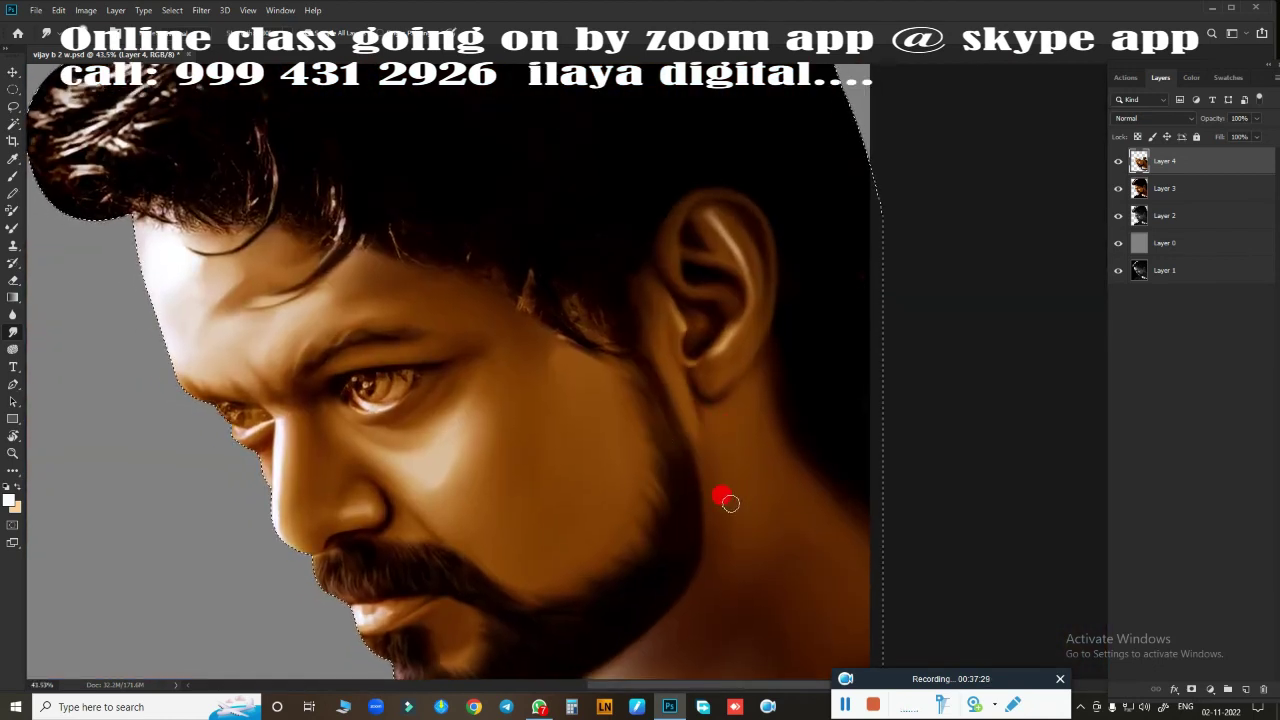
scroll(723, 500, up, 2)
scroll(709, 443, up, 1)
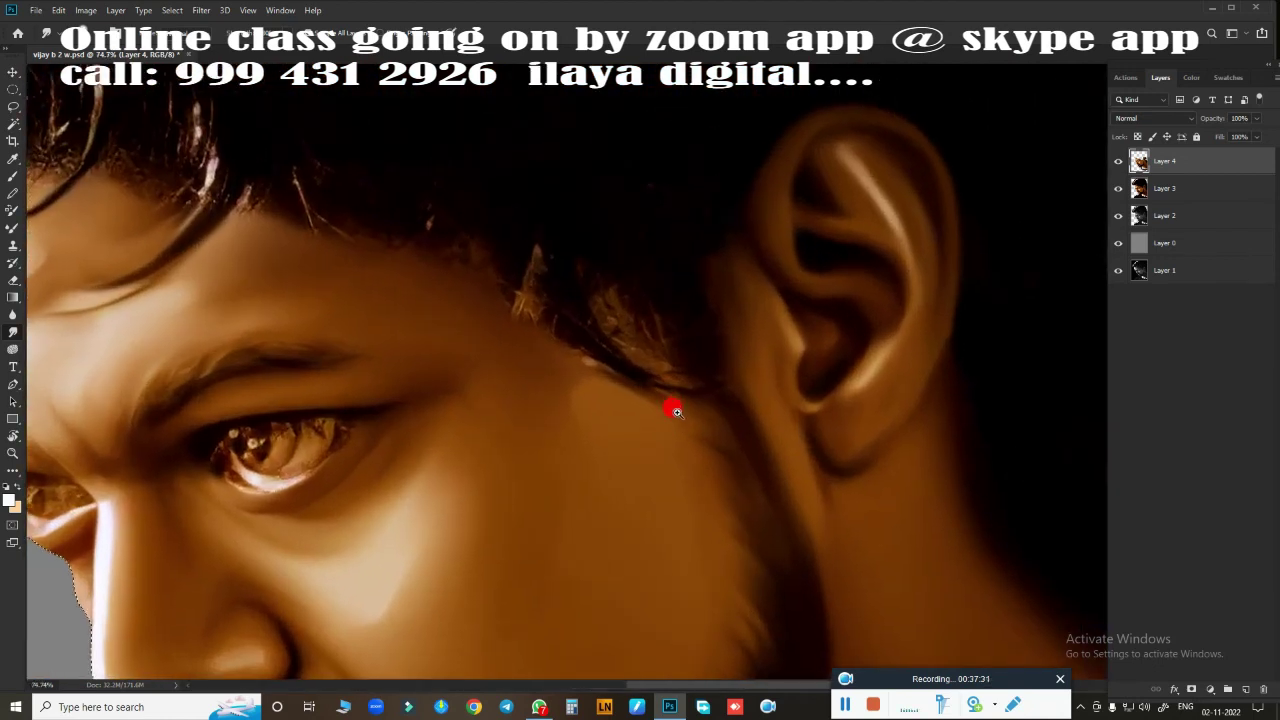
drag(673, 430, 640, 410)
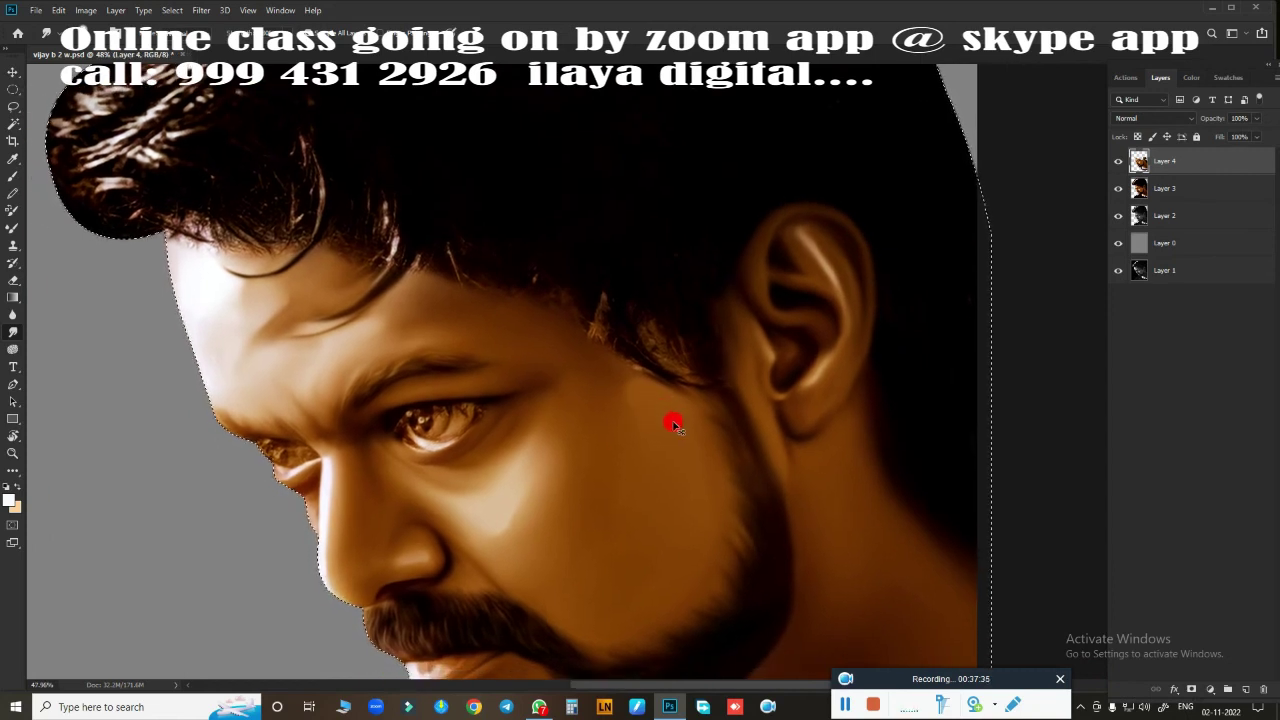
scroll(619, 483, down, 5)
scroll(620, 483, up, 1)
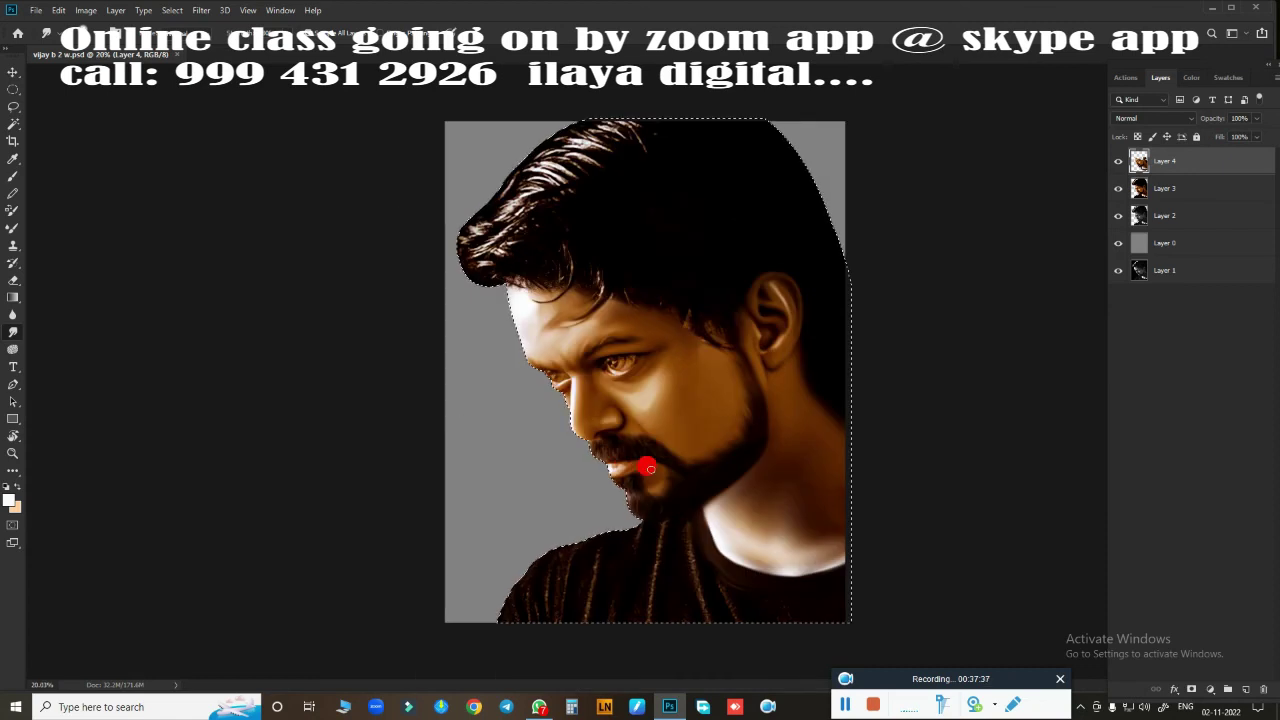
scroll(471, 445, up, 2)
scroll(697, 406, down, 2)
- Darken and smooth the shirt stripes along the shoulder, neckline and lower shirt
scroll(637, 330, up, 2)
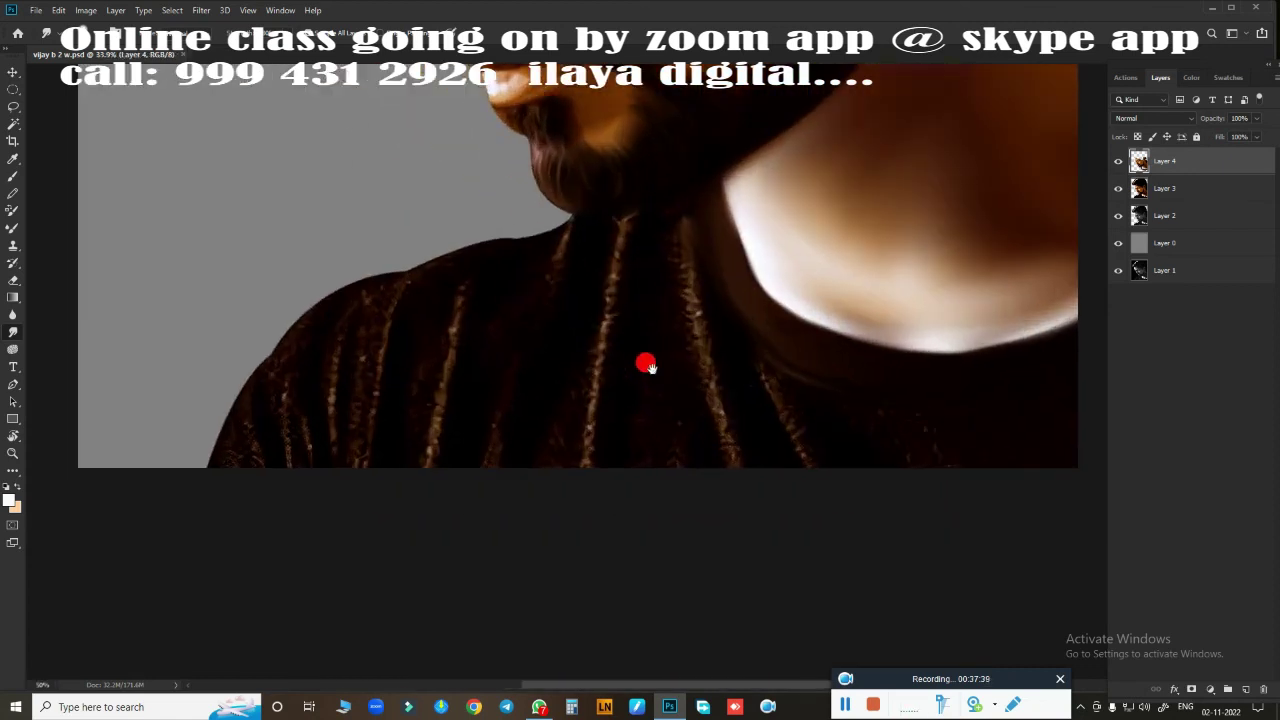
scroll(491, 474, down, 1)
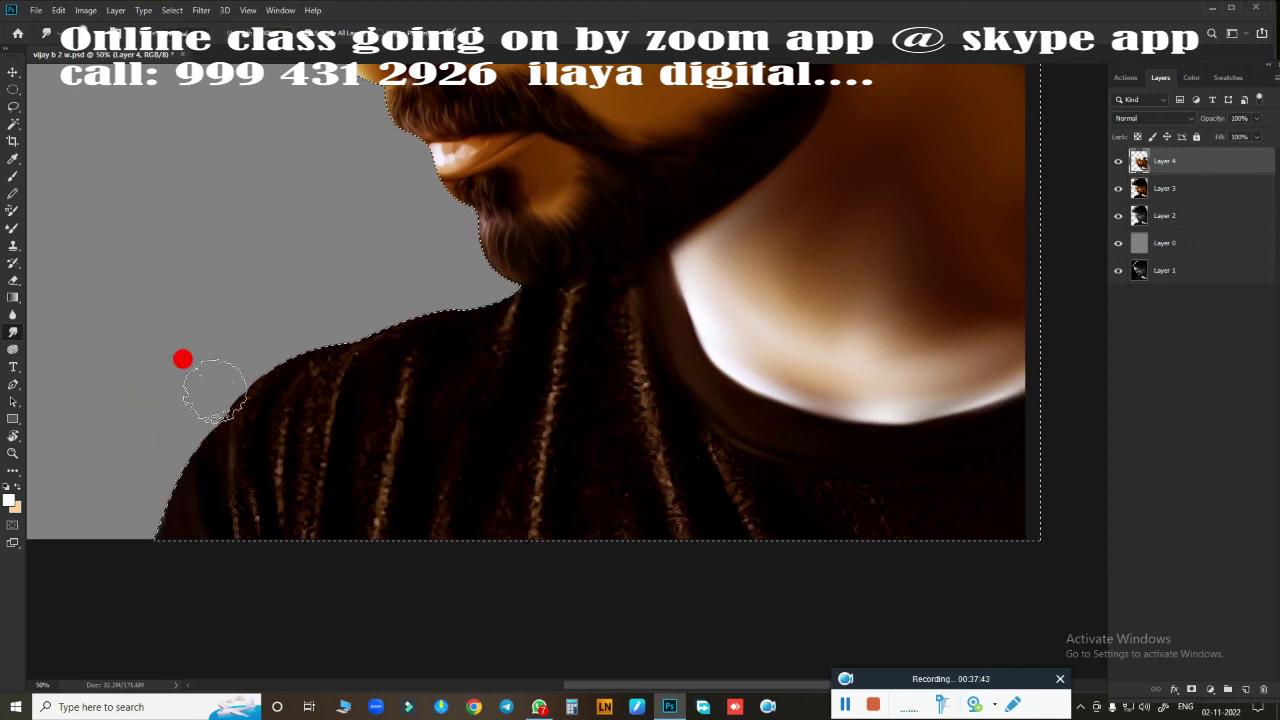
drag(267, 358, 390, 305)
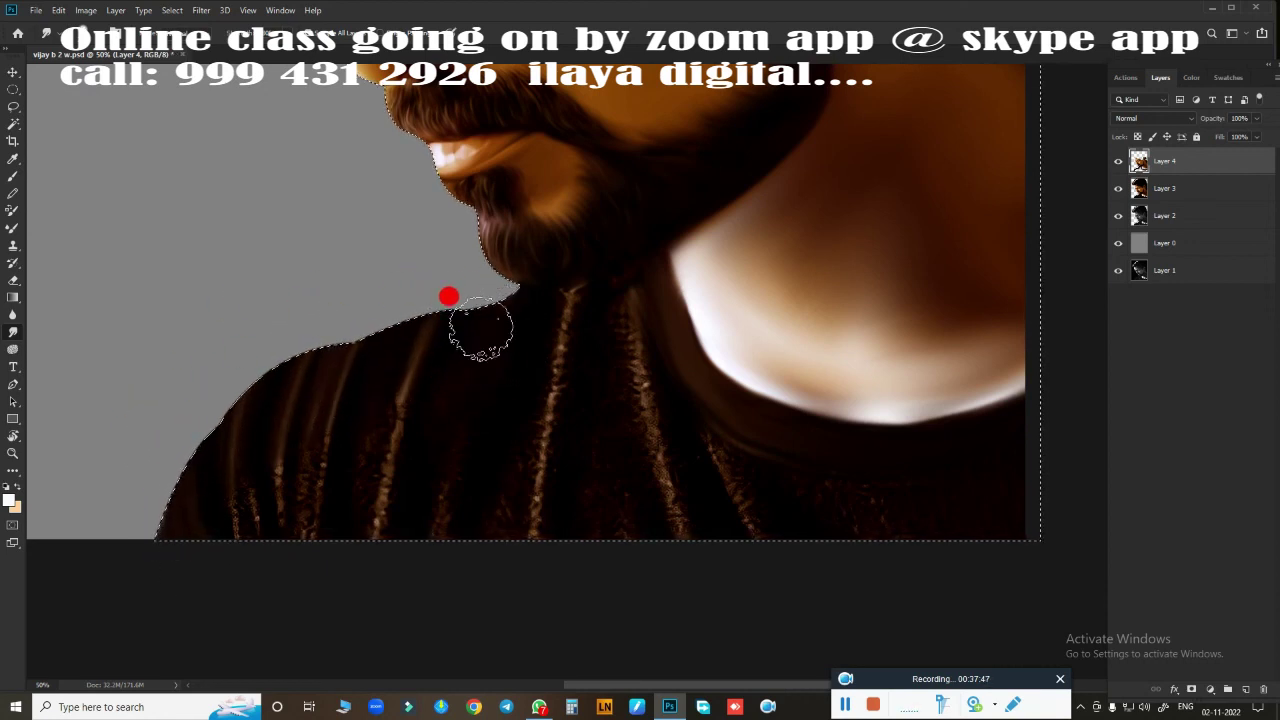
drag(480, 328, 592, 311)
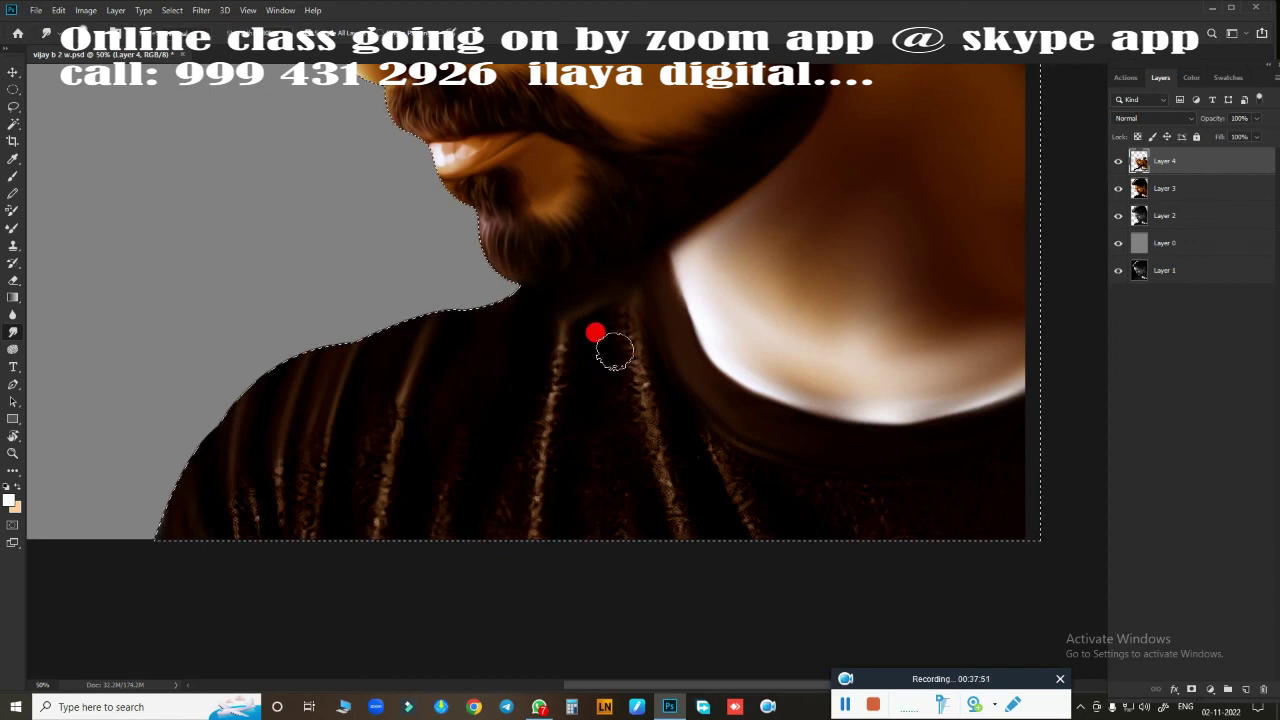
mouse_move(567, 331)
mouse_down()
mouse_move(629, 333)
mouse_move(807, 487)
mouse_up()
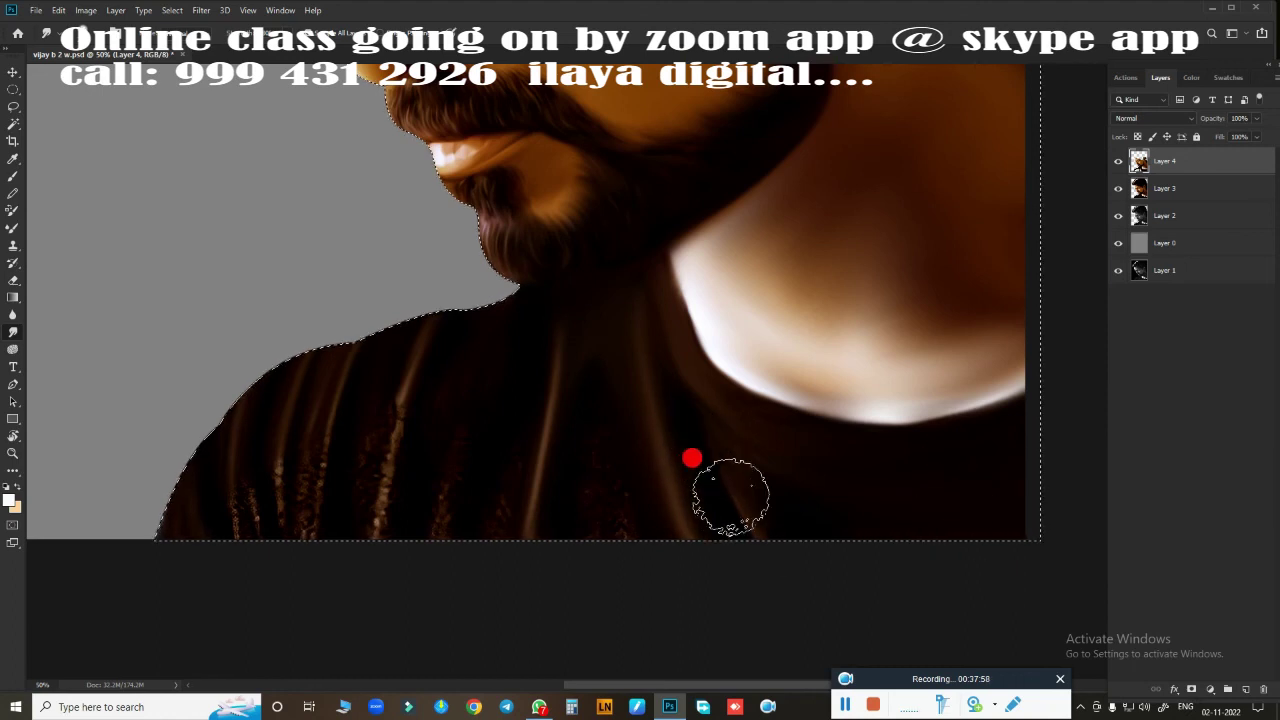
mouse_move(980, 505)
mouse_down()
mouse_move(604, 400)
mouse_move(603, 514)
mouse_move(497, 374)
mouse_move(480, 371)
mouse_move(389, 425)
mouse_move(371, 580)
mouse_move(306, 457)
mouse_move(276, 595)
mouse_up()
mouse_move(343, 648)
mouse_down()
mouse_move(563, 629)
mouse_move(743, 483)
mouse_up()
mouse_move(794, 540)
mouse_down()
mouse_move(686, 463)
mouse_move(614, 449)
mouse_move(570, 493)
mouse_move(543, 374)
mouse_move(734, 337)
mouse_move(784, 262)
mouse_move(777, 214)
mouse_move(694, 323)
mouse_move(634, 374)
mouse_move(566, 377)
mouse_move(434, 343)
mouse_move(654, 429)
mouse_move(613, 416)
mouse_up()
mouse_move(557, 277)
mouse_down()
mouse_move(583, 351)
mouse_move(617, 366)
mouse_move(603, 423)
mouse_up()
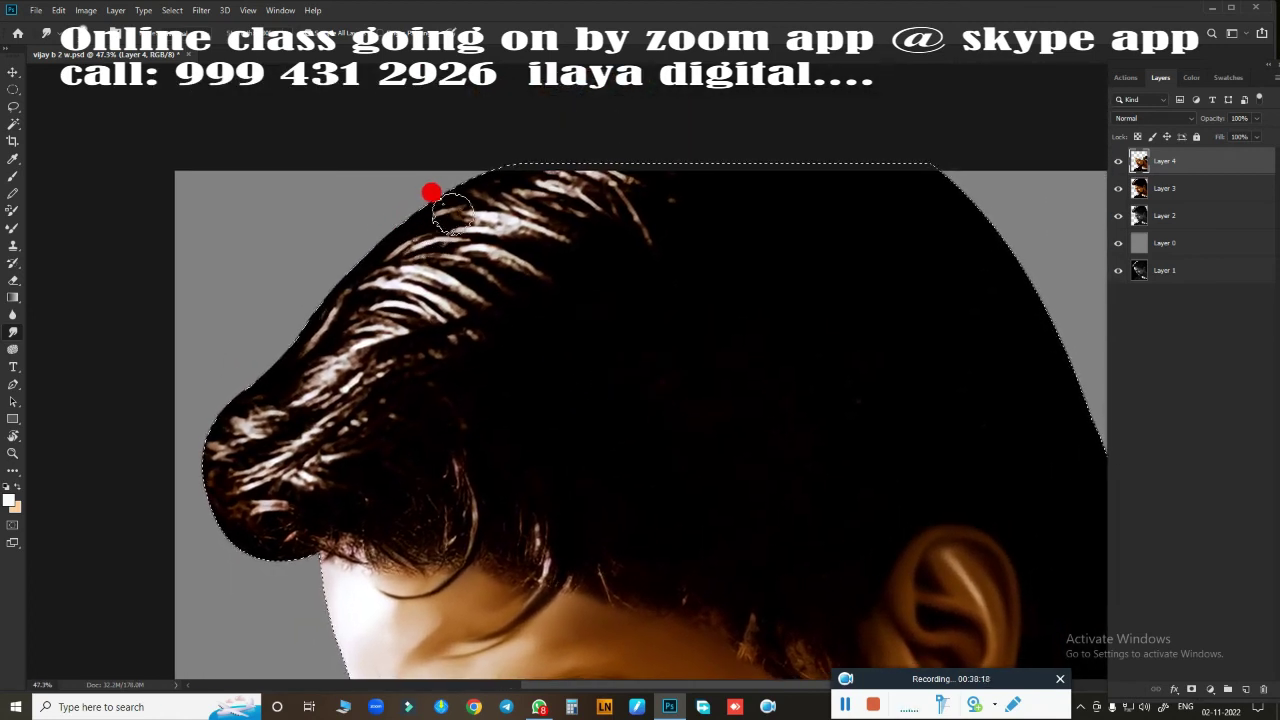
- Rework the bright hair strands at the crown and front hair bulge into smooth highlights
mouse_move(452, 213)
mouse_down()
mouse_move(551, 212)
mouse_move(579, 232)
mouse_move(499, 229)
mouse_move(497, 210)
mouse_move(601, 213)
mouse_up()
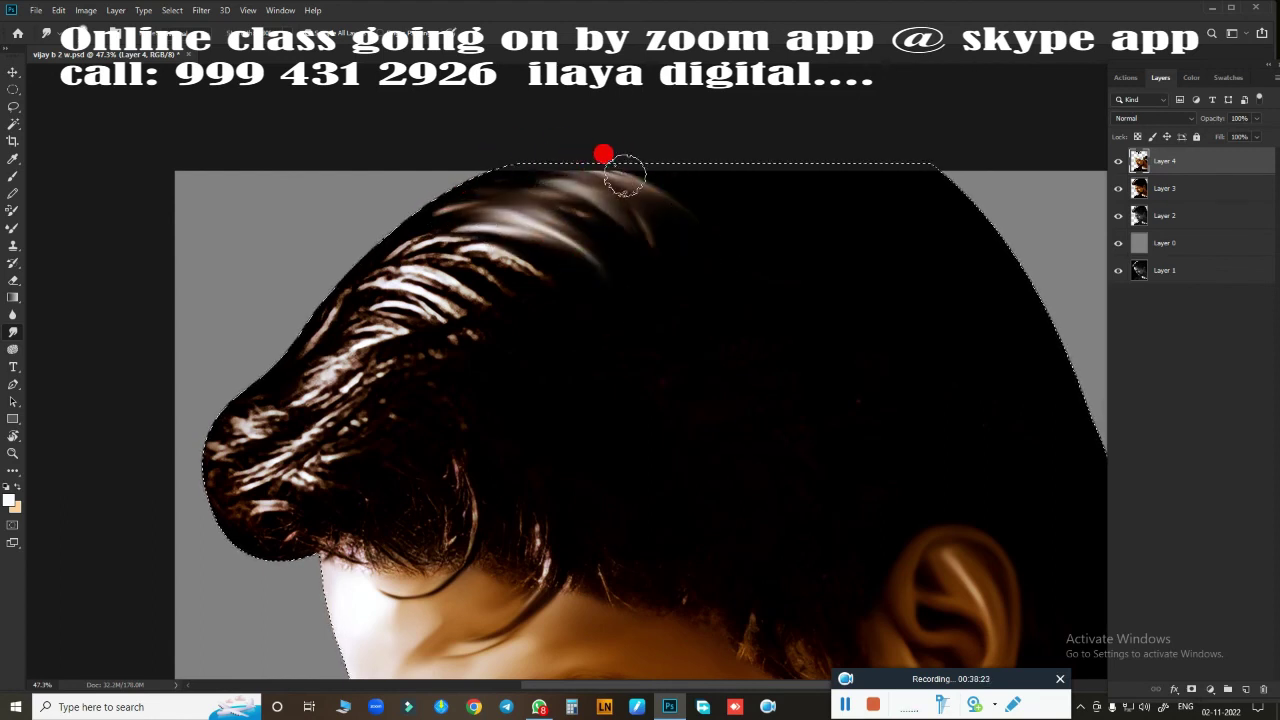
drag(540, 215, 632, 243)
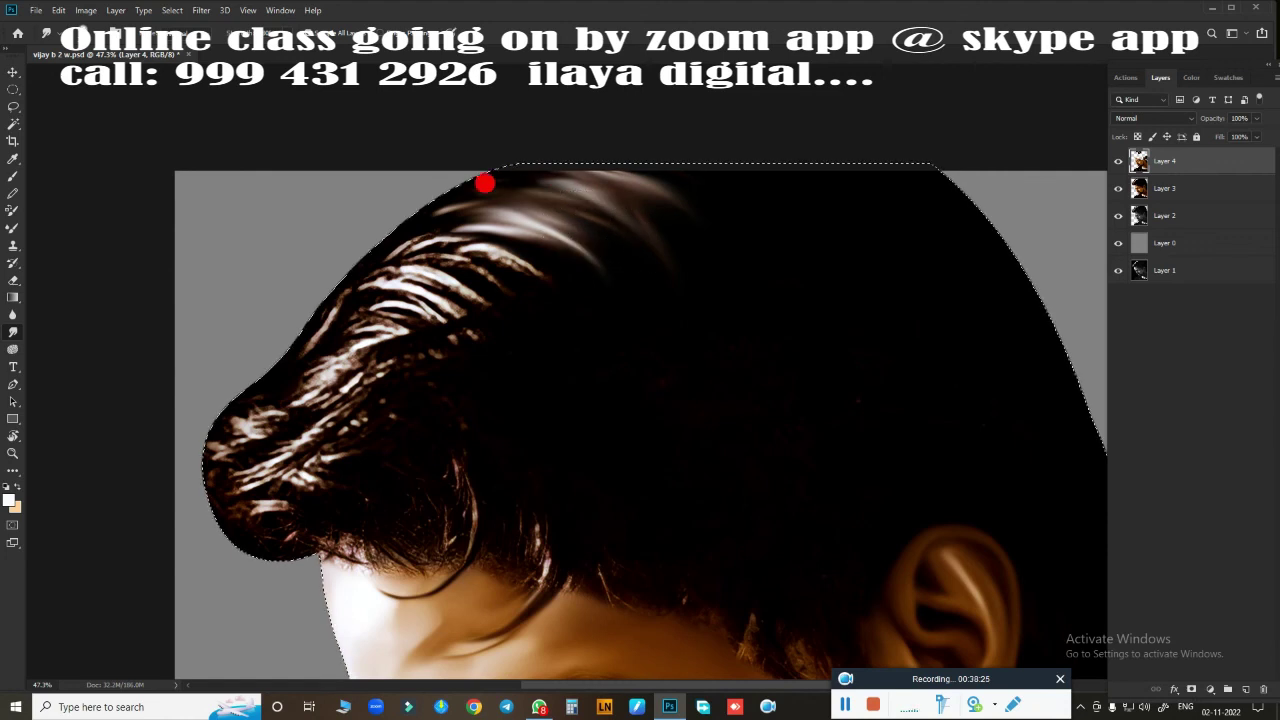
mouse_move(484, 183)
mouse_down()
mouse_move(626, 246)
mouse_move(714, 254)
mouse_move(386, 217)
mouse_move(562, 293)
mouse_move(354, 257)
mouse_move(523, 349)
mouse_move(286, 310)
mouse_move(329, 360)
mouse_move(398, 366)
mouse_up()
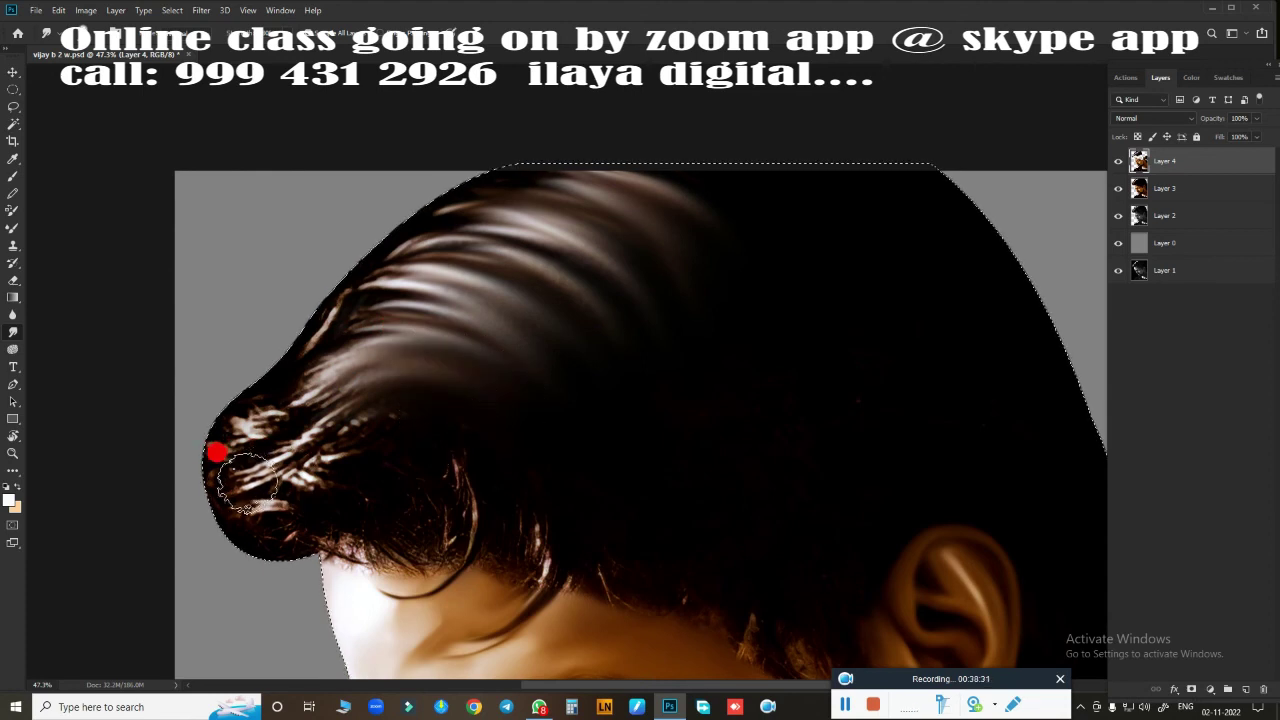
mouse_move(246, 483)
mouse_down()
mouse_move(386, 443)
mouse_move(449, 443)
mouse_move(277, 509)
mouse_move(423, 457)
mouse_move(232, 457)
mouse_move(295, 419)
mouse_move(212, 413)
mouse_move(223, 390)
mouse_up()
mouse_move(313, 369)
mouse_down()
mouse_move(361, 323)
mouse_move(307, 326)
mouse_move(272, 300)
mouse_move(240, 350)
mouse_up()
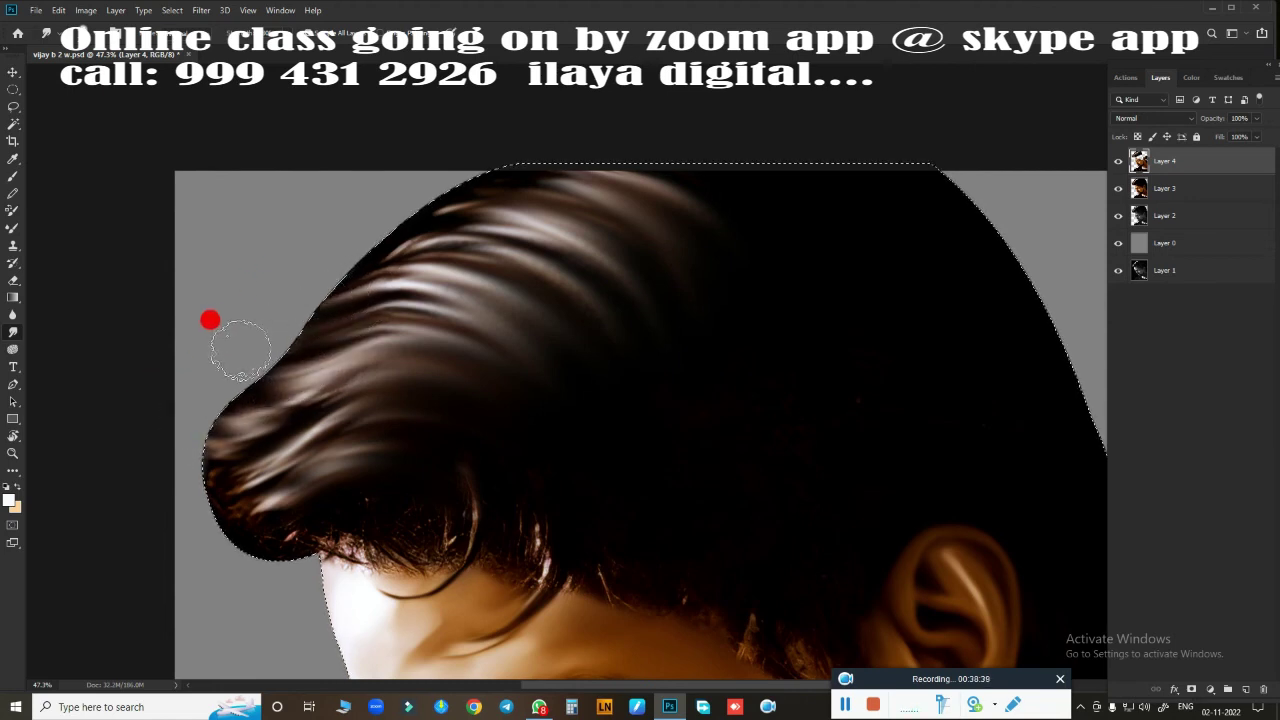
mouse_move(391, 366)
mouse_down()
mouse_move(286, 429)
mouse_move(186, 443)
mouse_move(300, 434)
mouse_move(191, 485)
mouse_move(245, 508)
mouse_move(364, 502)
mouse_move(347, 506)
mouse_move(362, 530)
mouse_up()
- Reshape and blend the strands along the lower and upper-left hair edges
drag(302, 500, 258, 518)
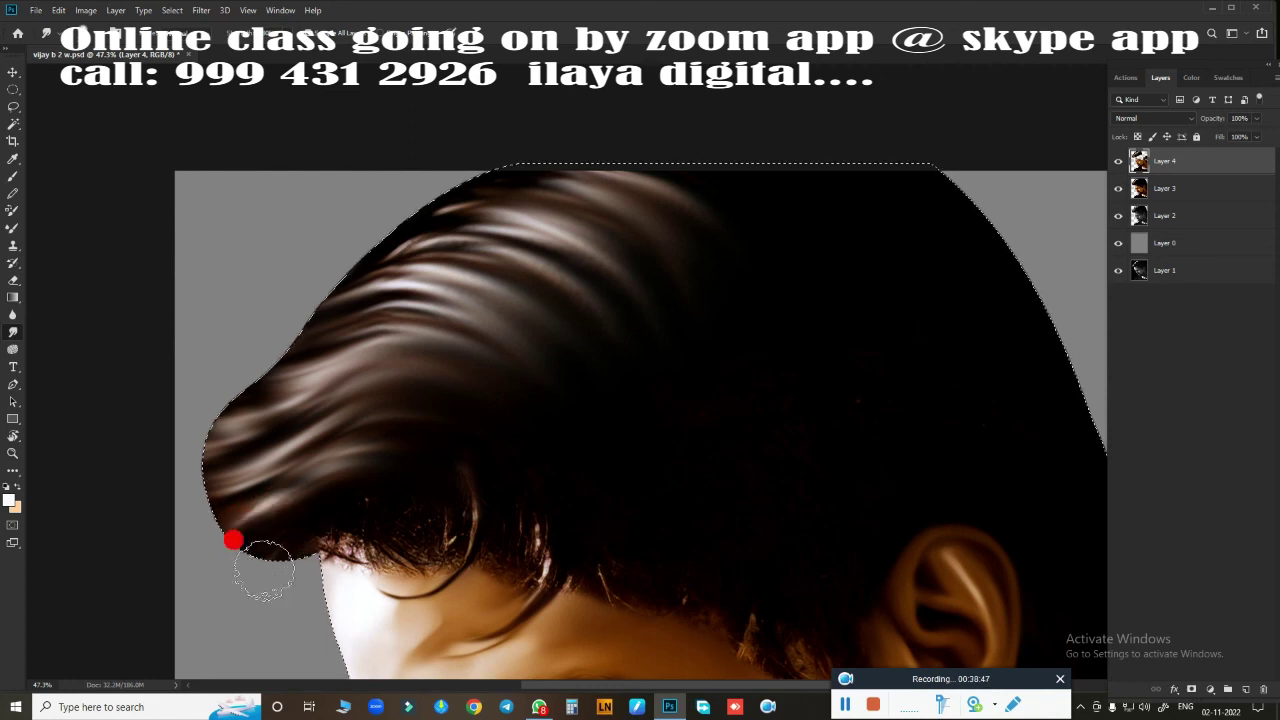
drag(277, 513, 201, 563)
drag(245, 432, 221, 455)
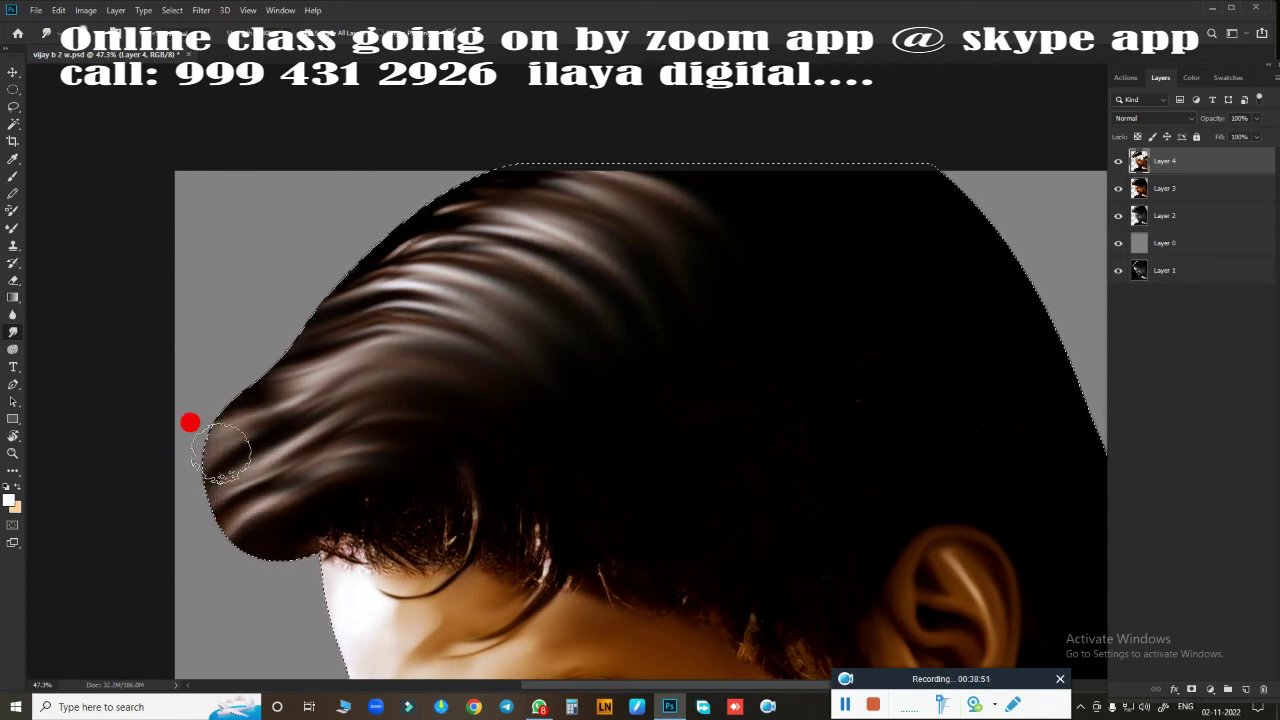
mouse_move(309, 487)
mouse_down()
mouse_move(371, 471)
mouse_move(474, 523)
mouse_move(491, 460)
mouse_move(508, 449)
mouse_move(400, 420)
mouse_move(477, 431)
mouse_move(375, 418)
mouse_move(337, 380)
mouse_move(409, 343)
mouse_move(577, 414)
mouse_move(564, 360)
mouse_move(308, 318)
mouse_up()
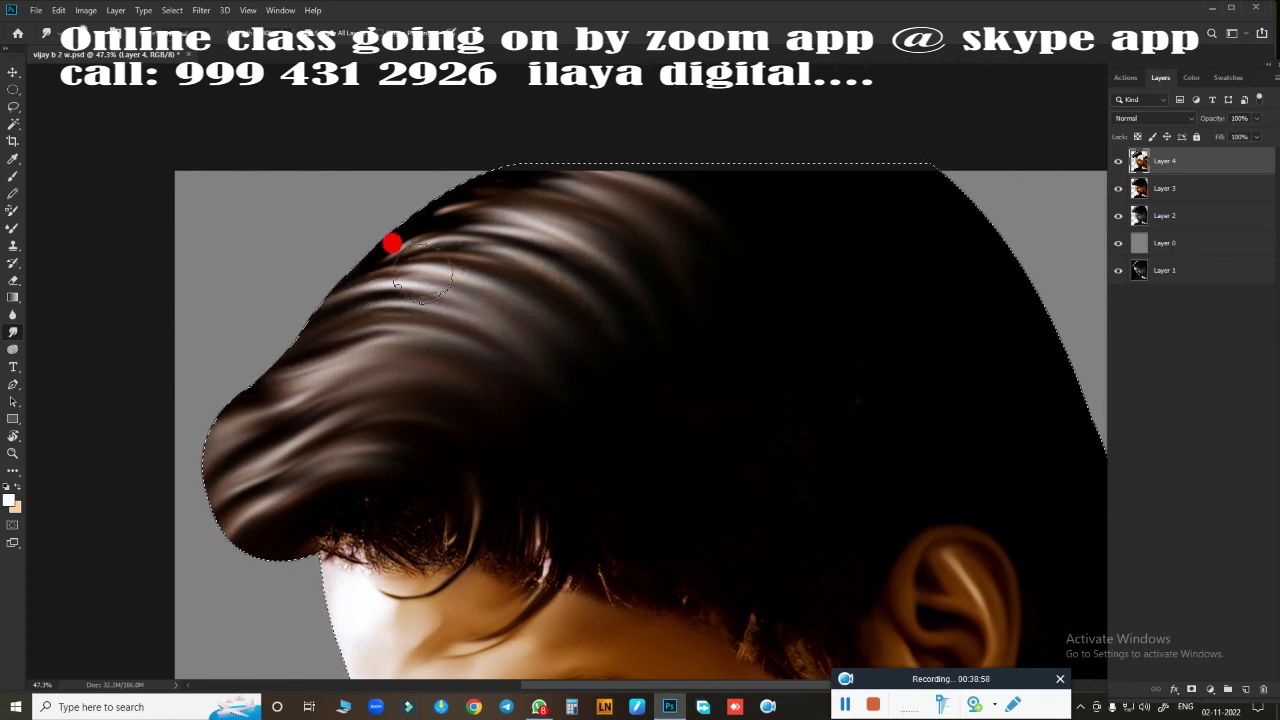
mouse_move(423, 272)
mouse_down()
mouse_move(257, 355)
mouse_move(285, 369)
mouse_move(391, 288)
mouse_up()
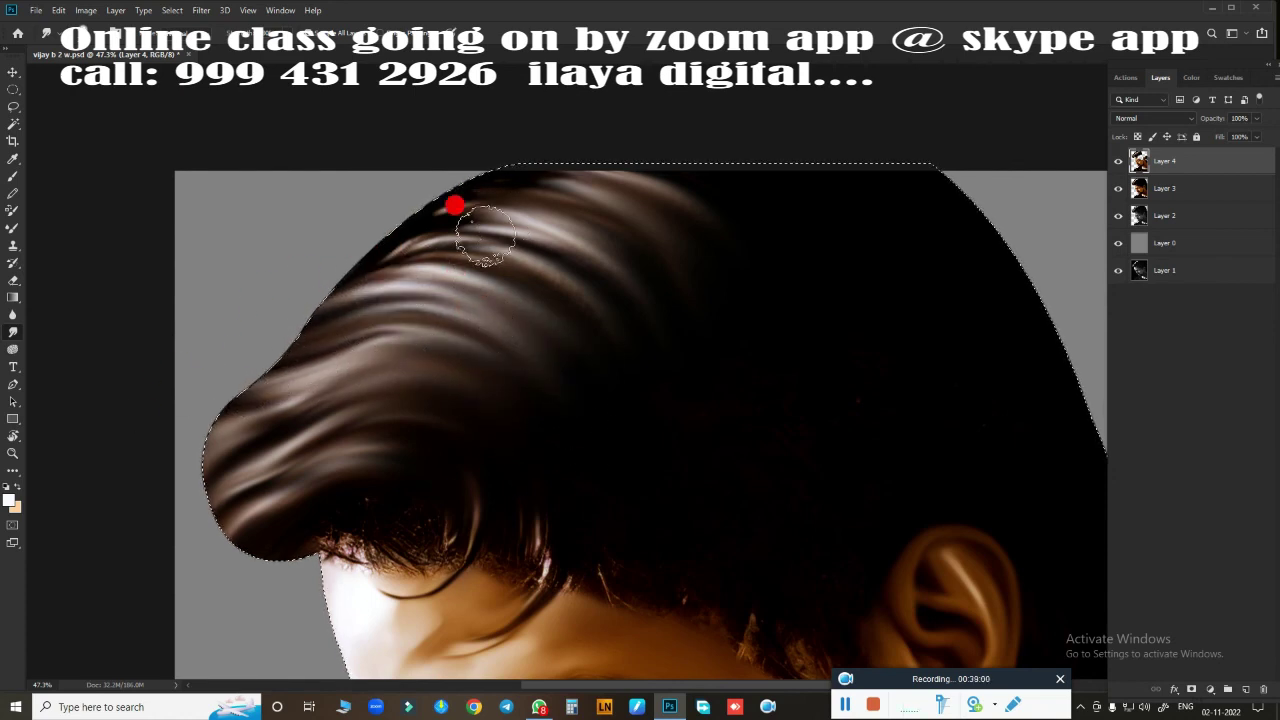
mouse_move(455, 205)
mouse_down()
mouse_move(311, 226)
mouse_move(357, 206)
mouse_move(457, 234)
mouse_up()
- Erase with a smaller brush to darken the bright strands at the top of the hair
mouse_move(540, 314)
mouse_down()
mouse_move(560, 398)
mouse_move(548, 415)
mouse_up()
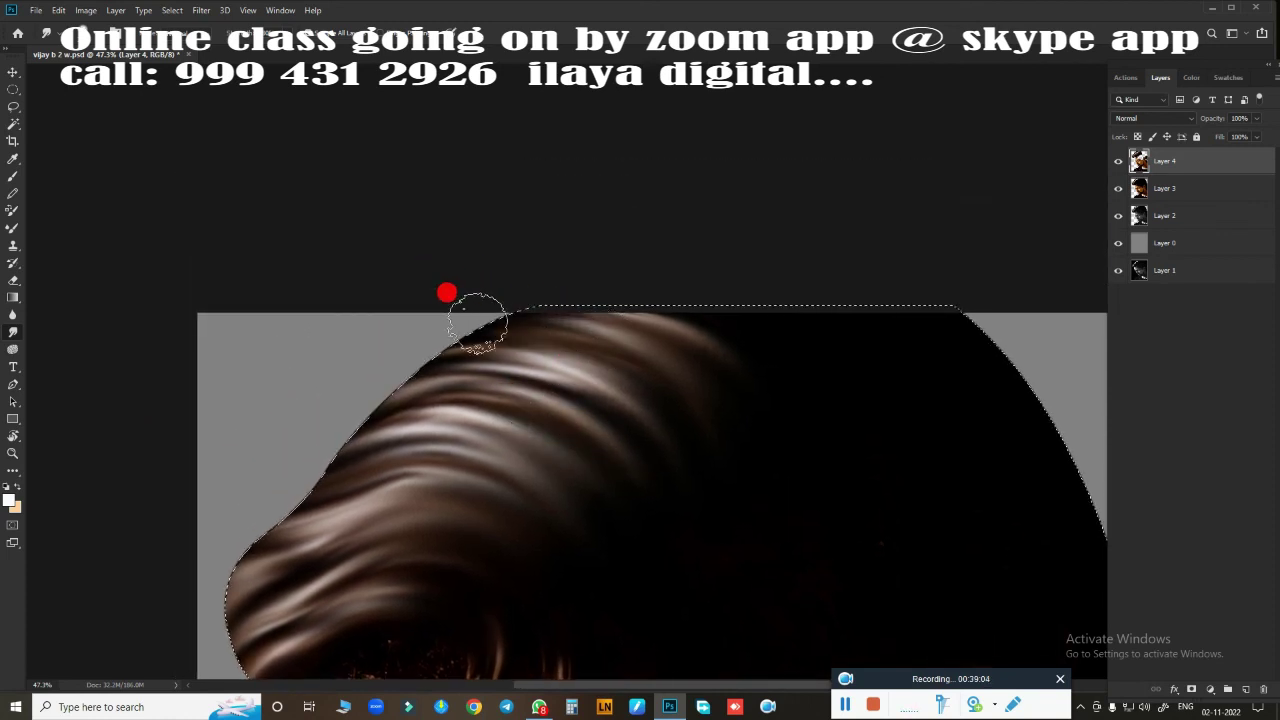
drag(478, 322, 401, 353)
drag(796, 507, 681, 319)
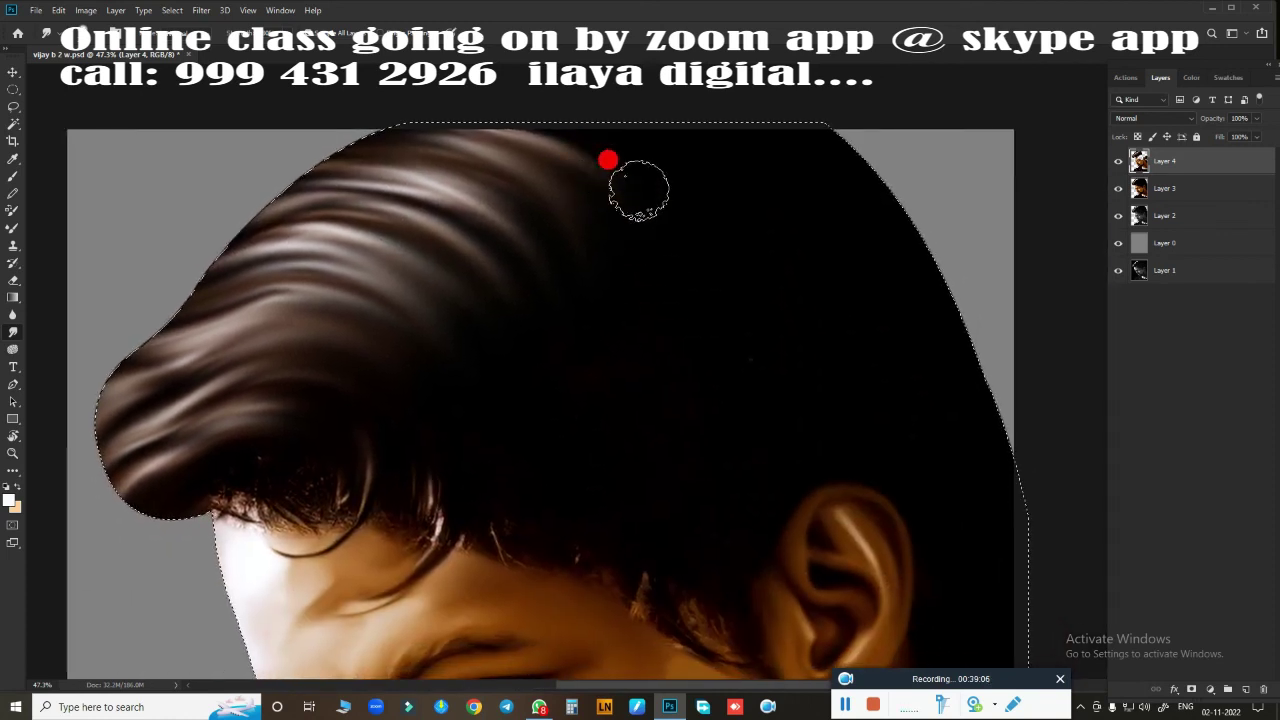
key(e)
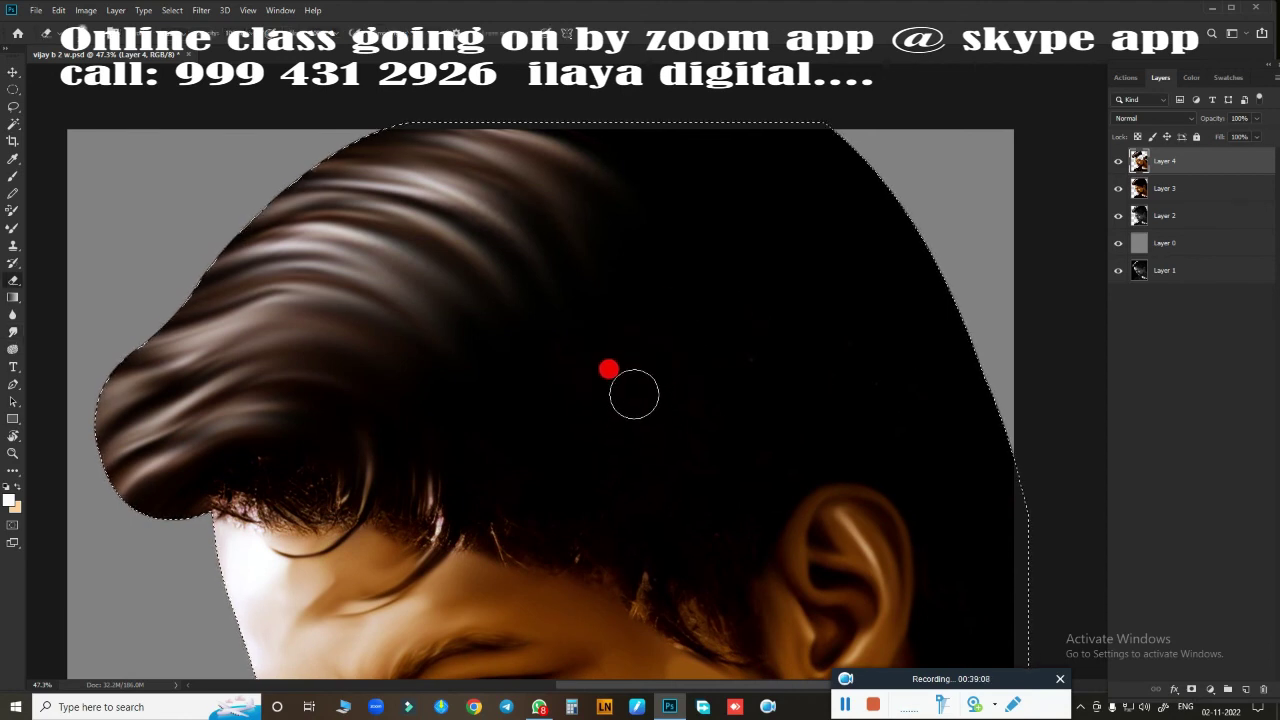
mouse_move(460, 337)
mouse_down()
mouse_move(558, 248)
mouse_move(609, 243)
mouse_up()
key(bracketleft)
key(bracketleft)
key(bracketleft)
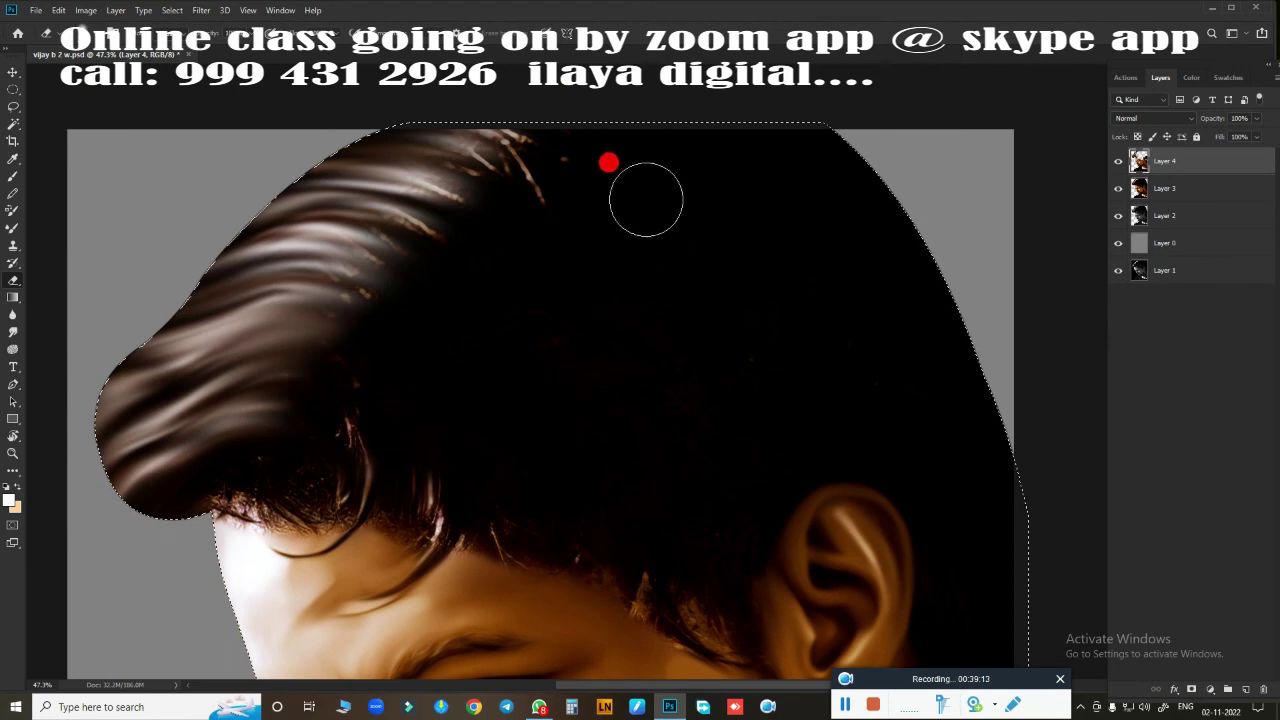
drag(588, 407, 638, 473)
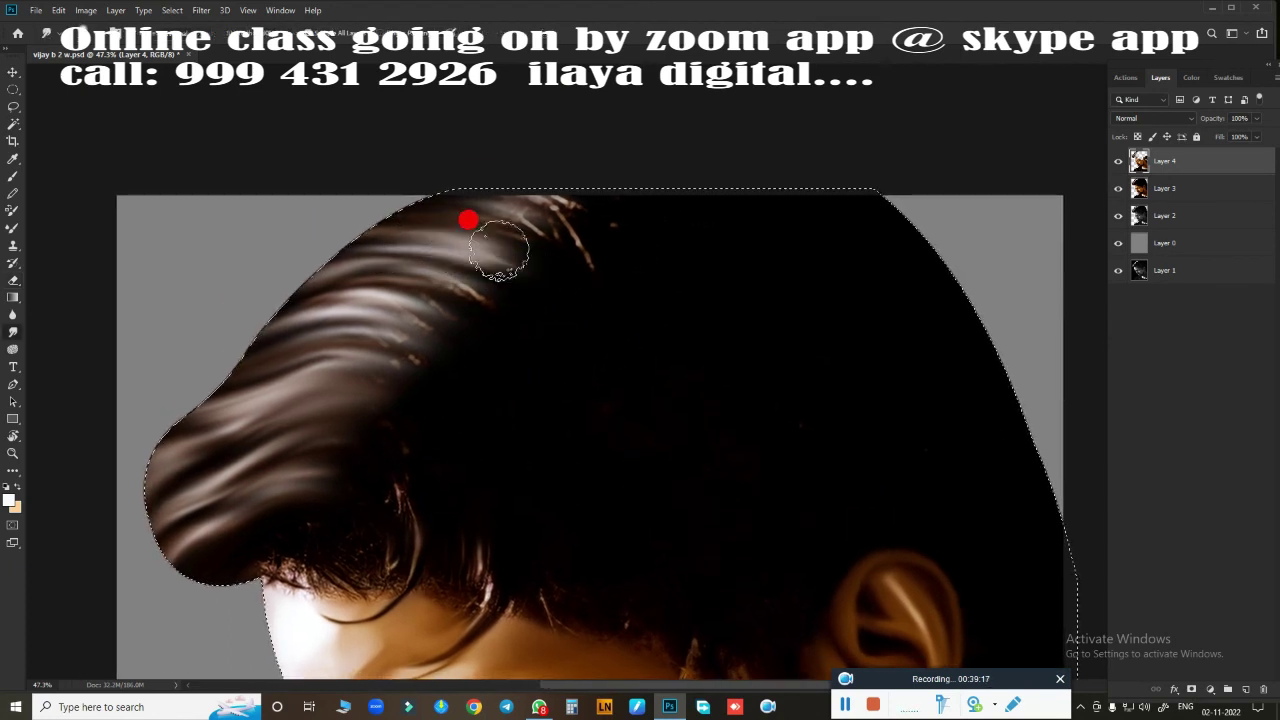
mouse_move(499, 250)
mouse_down()
mouse_move(720, 265)
mouse_move(571, 286)
mouse_move(457, 277)
mouse_move(361, 307)
mouse_move(472, 317)
mouse_move(494, 357)
mouse_move(494, 400)
mouse_move(346, 466)
mouse_move(471, 494)
mouse_move(577, 397)
mouse_move(874, 349)
mouse_move(720, 249)
mouse_move(858, 175)
mouse_up()
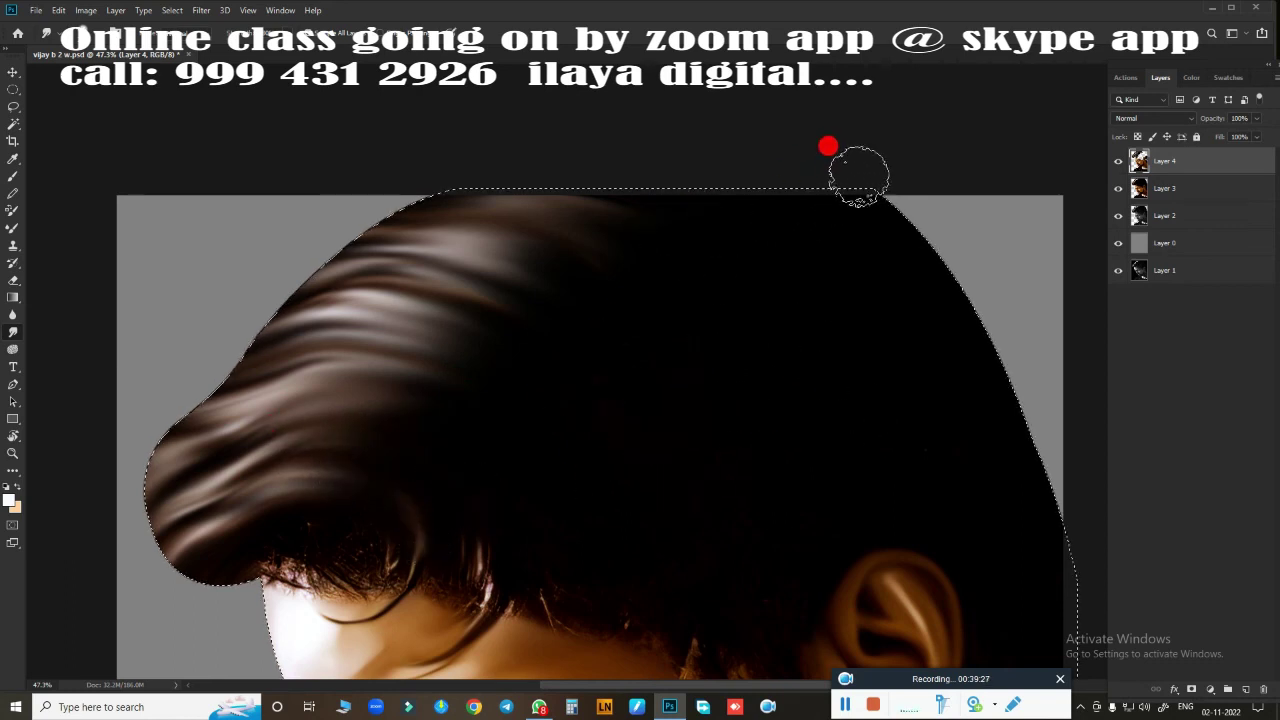
- Paint the grey smear along the right hair edge black
drag(866, 333, 975, 356)
drag(975, 356, 735, 278)
drag(791, 349, 975, 356)
drag(975, 356, 855, 350)
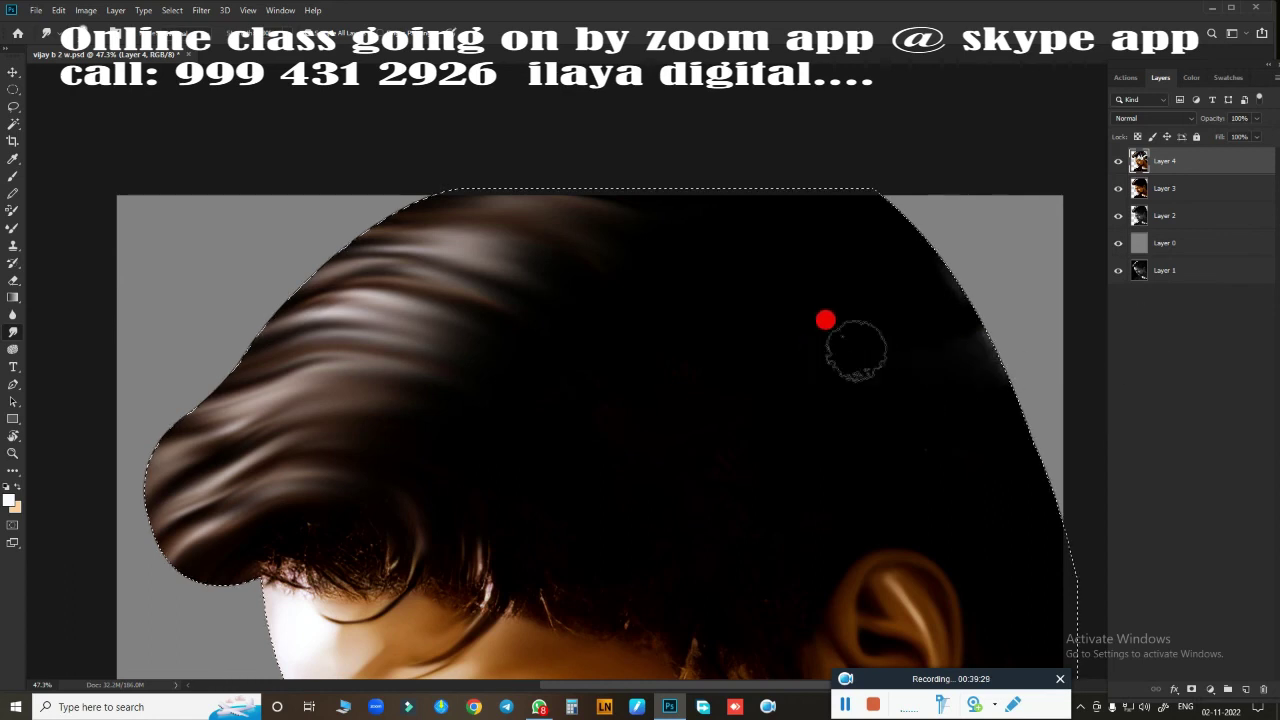
mouse_move(950, 233)
mouse_down()
mouse_move(923, 309)
mouse_move(914, 451)
mouse_move(731, 477)
mouse_move(805, 187)
mouse_up()
drag(634, 371, 849, 457)
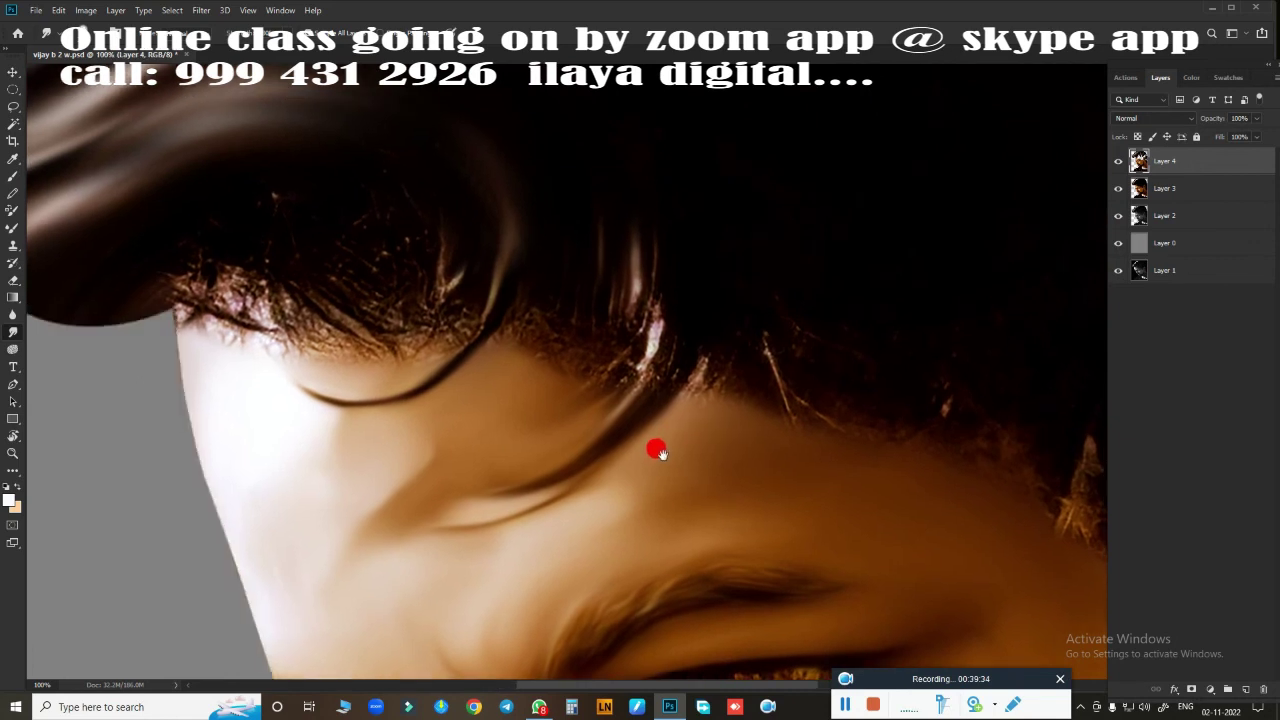
- At close zoom, smudge the forehead hair and the edge above the ear into smooth arcs
click(660, 445)
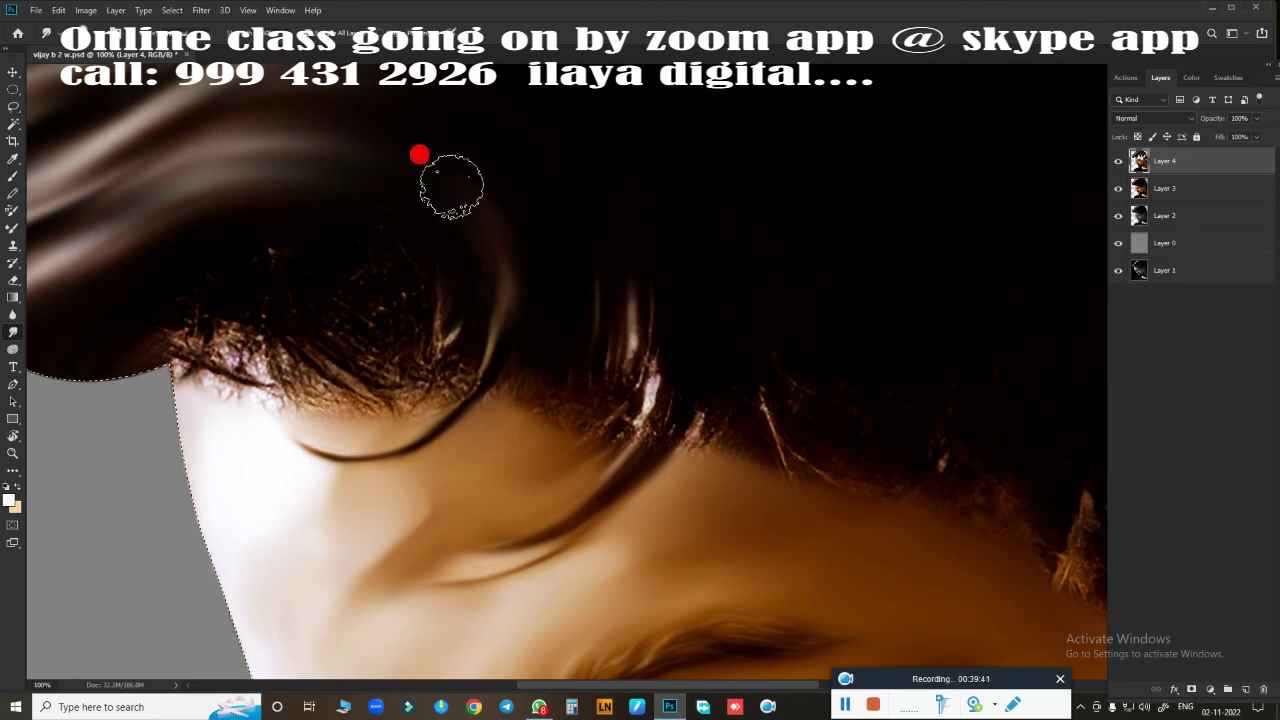
mouse_move(482, 365)
mouse_down()
mouse_move(393, 451)
mouse_move(336, 459)
mouse_move(367, 453)
mouse_move(340, 381)
mouse_up()
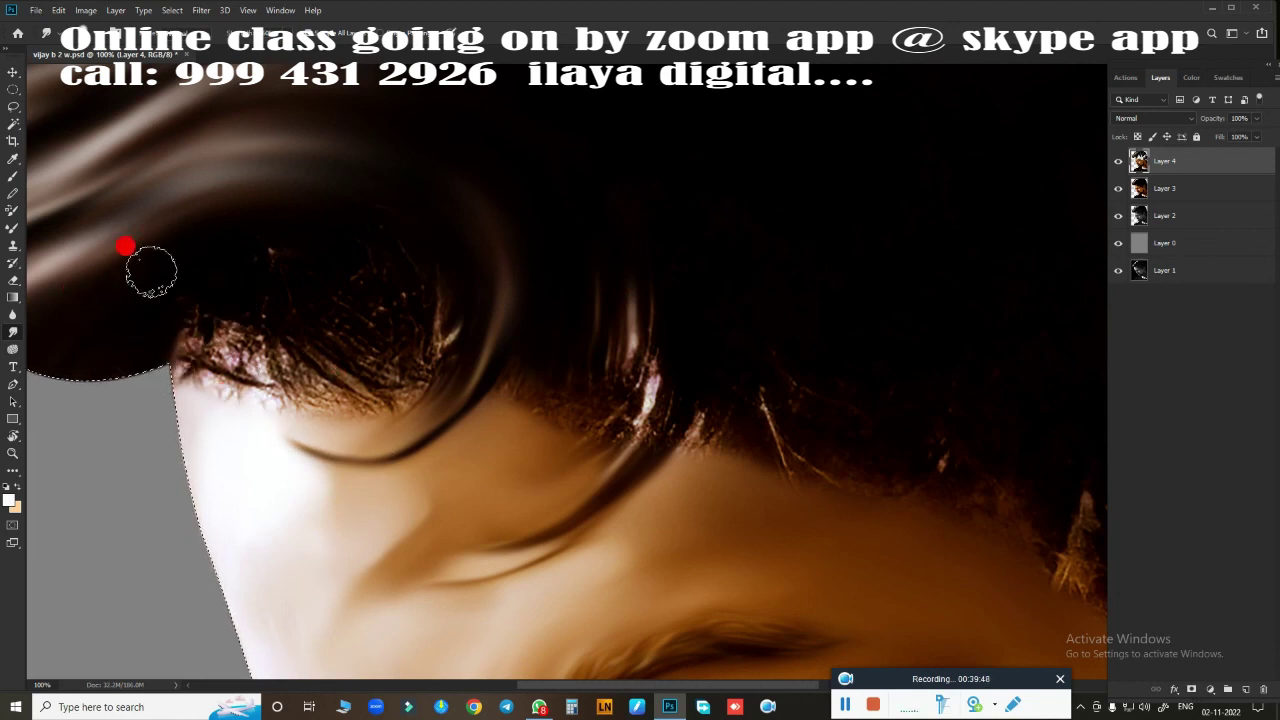
mouse_move(255, 248)
mouse_down()
mouse_move(366, 277)
mouse_move(400, 306)
mouse_move(427, 290)
mouse_move(429, 354)
mouse_move(440, 317)
mouse_move(431, 334)
mouse_move(414, 286)
mouse_move(651, 377)
mouse_move(506, 334)
mouse_move(442, 266)
mouse_move(443, 297)
mouse_move(434, 266)
mouse_move(543, 337)
mouse_move(497, 428)
mouse_move(471, 431)
mouse_move(529, 389)
mouse_move(583, 320)
mouse_move(599, 227)
mouse_move(649, 246)
mouse_move(634, 394)
mouse_move(551, 480)
mouse_move(621, 347)
mouse_move(611, 229)
mouse_move(574, 251)
mouse_move(634, 294)
mouse_move(583, 443)
mouse_move(503, 517)
mouse_move(540, 523)
mouse_move(731, 331)
mouse_move(614, 475)
mouse_move(709, 283)
mouse_move(731, 303)
mouse_move(703, 400)
mouse_move(797, 428)
mouse_move(820, 451)
mouse_move(920, 437)
mouse_move(960, 403)
mouse_move(805, 466)
mouse_move(766, 400)
mouse_move(731, 386)
mouse_move(691, 400)
mouse_move(676, 484)
mouse_move(700, 529)
mouse_move(914, 591)
mouse_move(634, 354)
mouse_move(571, 282)
mouse_move(654, 231)
mouse_move(577, 194)
mouse_move(709, 149)
mouse_move(777, 314)
mouse_move(789, 254)
mouse_move(814, 339)
mouse_move(843, 286)
mouse_move(960, 294)
mouse_move(1009, 424)
mouse_move(1058, 486)
mouse_move(1023, 491)
mouse_move(961, 461)
mouse_move(1038, 518)
mouse_move(735, 334)
mouse_move(837, 423)
mouse_move(991, 514)
mouse_move(905, 383)
mouse_move(920, 428)
mouse_move(1020, 486)
mouse_move(1006, 466)
mouse_up()
mouse_move(930, 367)
mouse_down()
mouse_move(670, 322)
mouse_move(650, 302)
mouse_up()
mouse_move(740, 366)
mouse_down()
mouse_move(771, 400)
mouse_move(731, 346)
mouse_move(725, 253)
mouse_move(786, 451)
mouse_move(766, 491)
mouse_move(589, 271)
mouse_move(635, 345)
mouse_move(706, 357)
mouse_move(674, 331)
mouse_move(640, 349)
mouse_move(711, 400)
mouse_move(746, 474)
mouse_move(589, 391)
mouse_move(491, 457)
mouse_move(510, 470)
mouse_move(597, 494)
mouse_move(711, 494)
mouse_move(666, 509)
mouse_move(388, 340)
mouse_move(306, 417)
mouse_move(337, 497)
mouse_move(617, 351)
mouse_move(442, 421)
mouse_move(408, 263)
mouse_up()
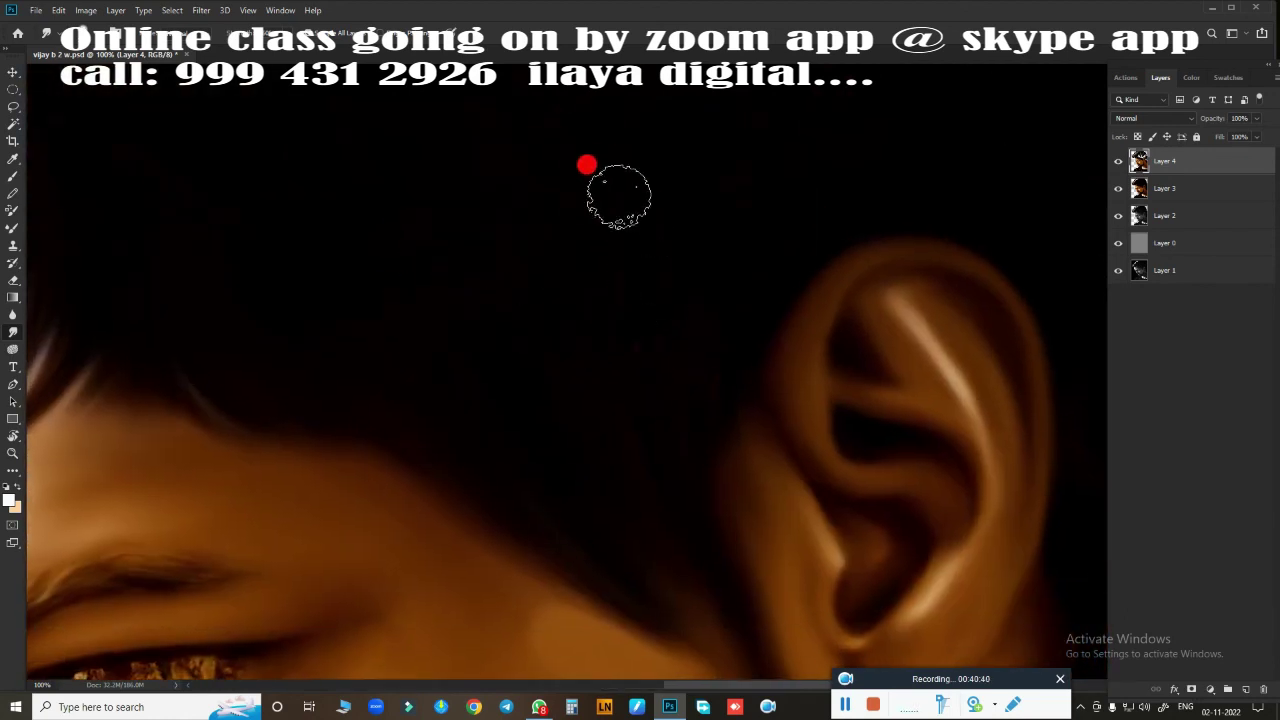
key(ctrl+0)
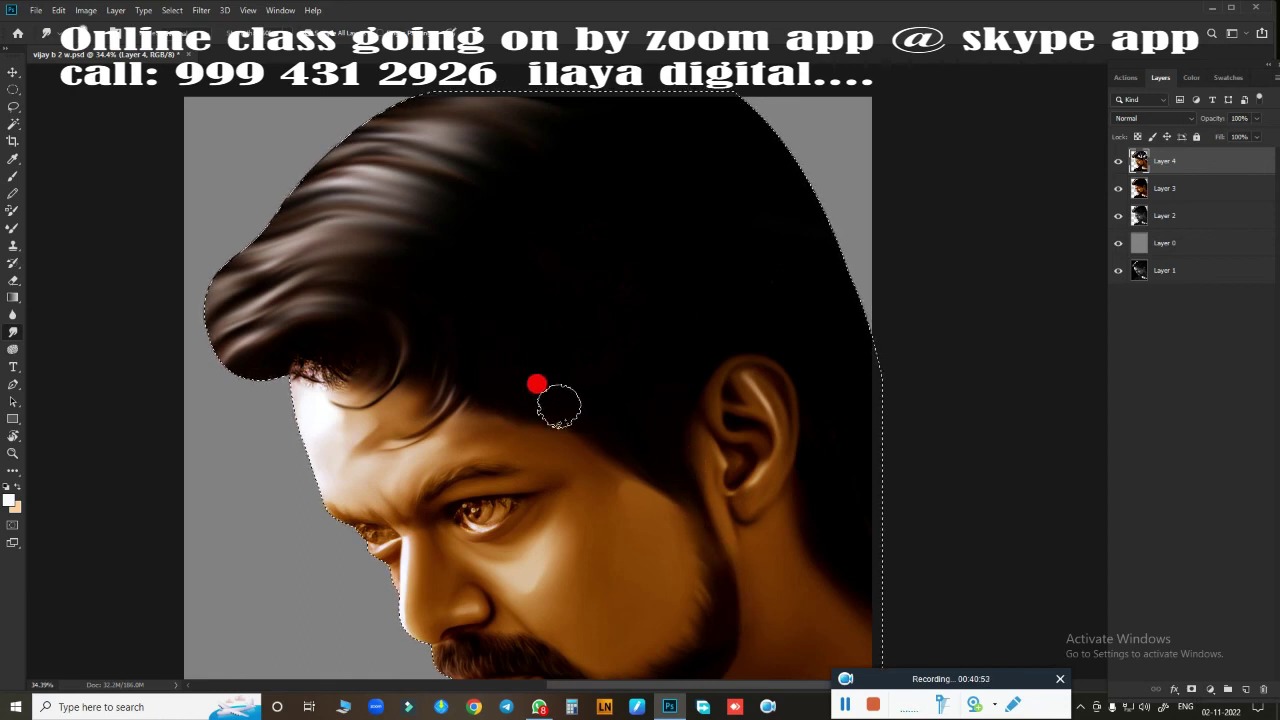
- Blend the forehead, cheek and nearby hair with a larger smudge brush
key(bracketright)
key(bracketright)
key(bracketright)
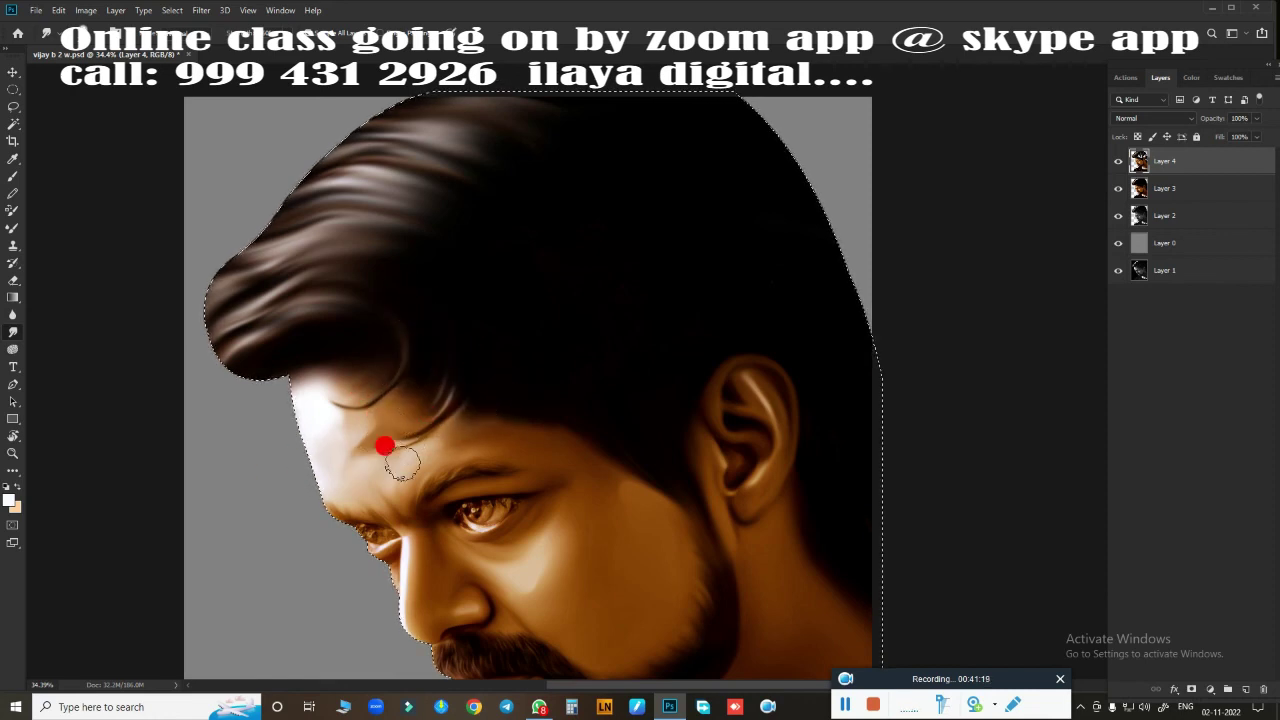
mouse_move(402, 462)
mouse_down()
mouse_move(800, 571)
mouse_move(686, 534)
mouse_move(587, 432)
mouse_up()
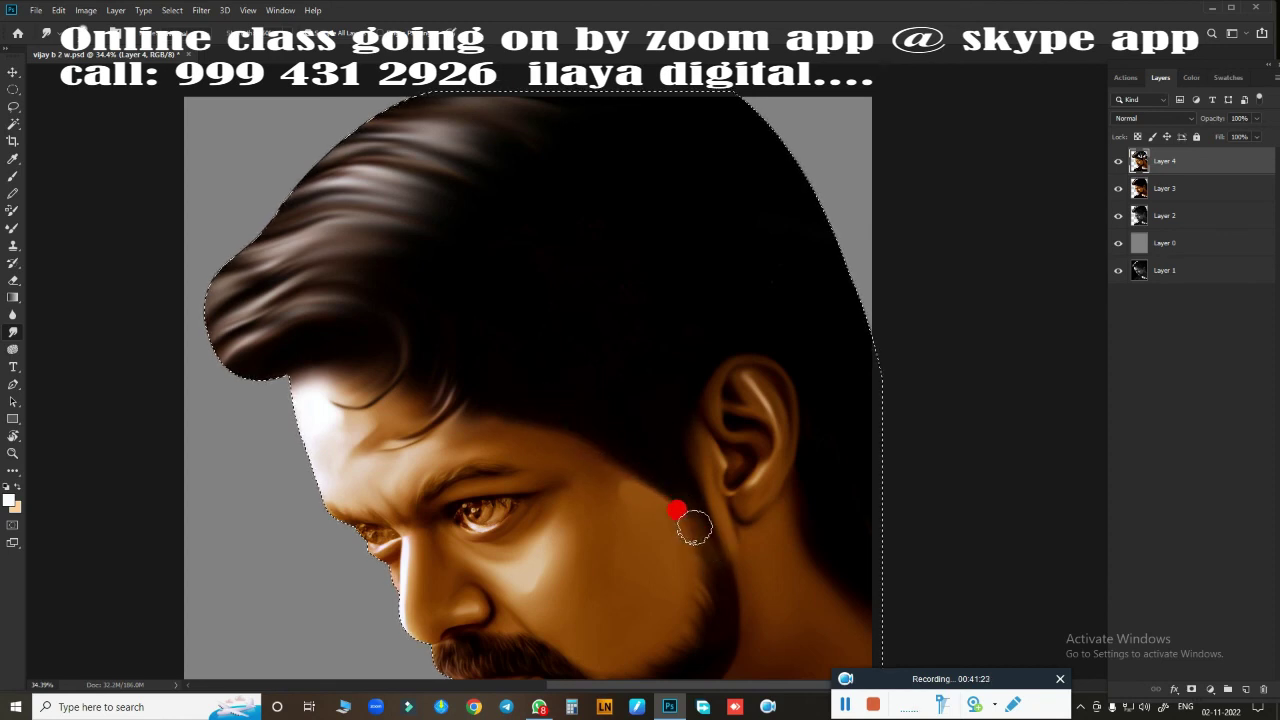
alt+scroll(829, 571, down, 3)
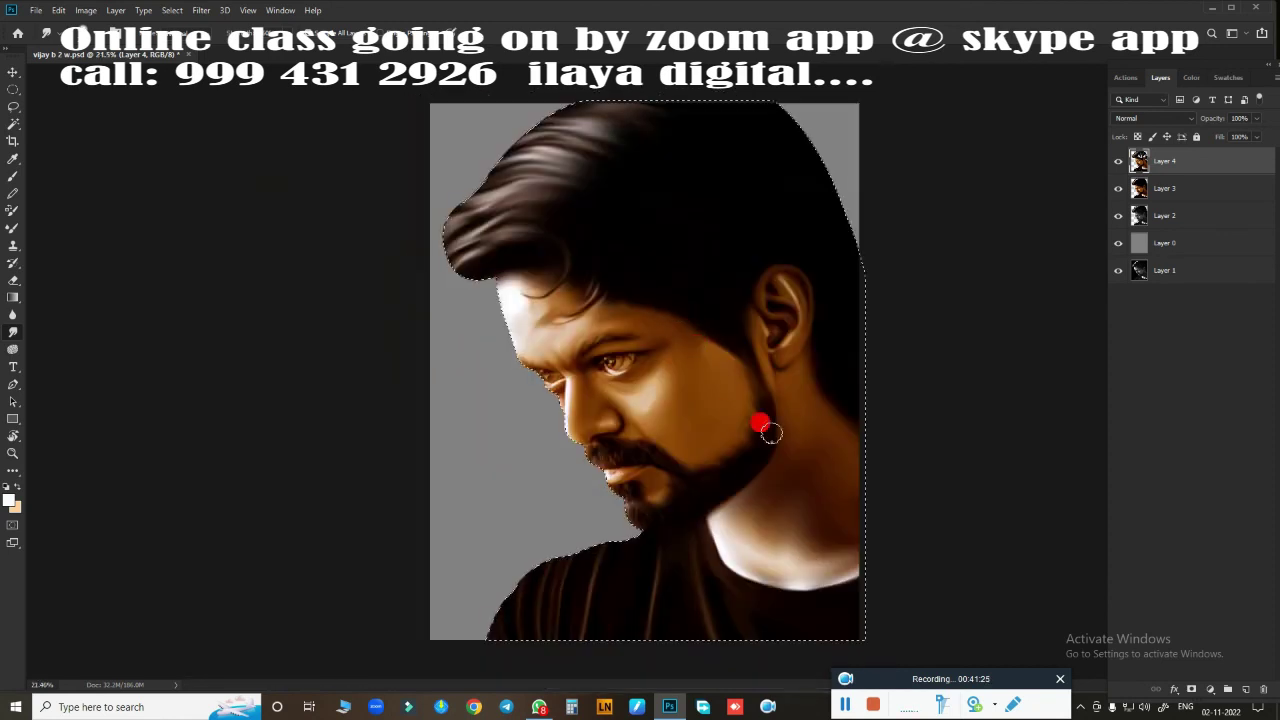
alt+scroll(754, 431, up, 5)
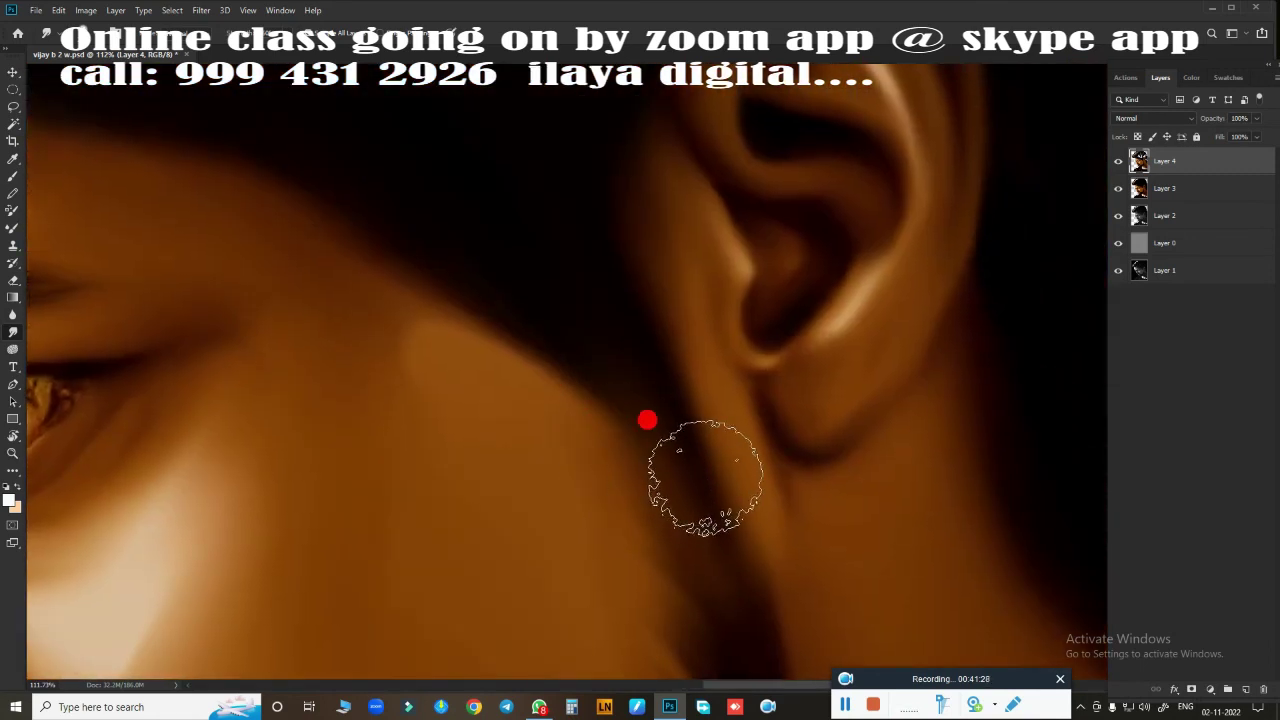
alt+scroll(709, 466, down, 3)
- Compare with the original, erase along the hair–cheek edge to restore texture, then burn it darker
click(1118, 163)
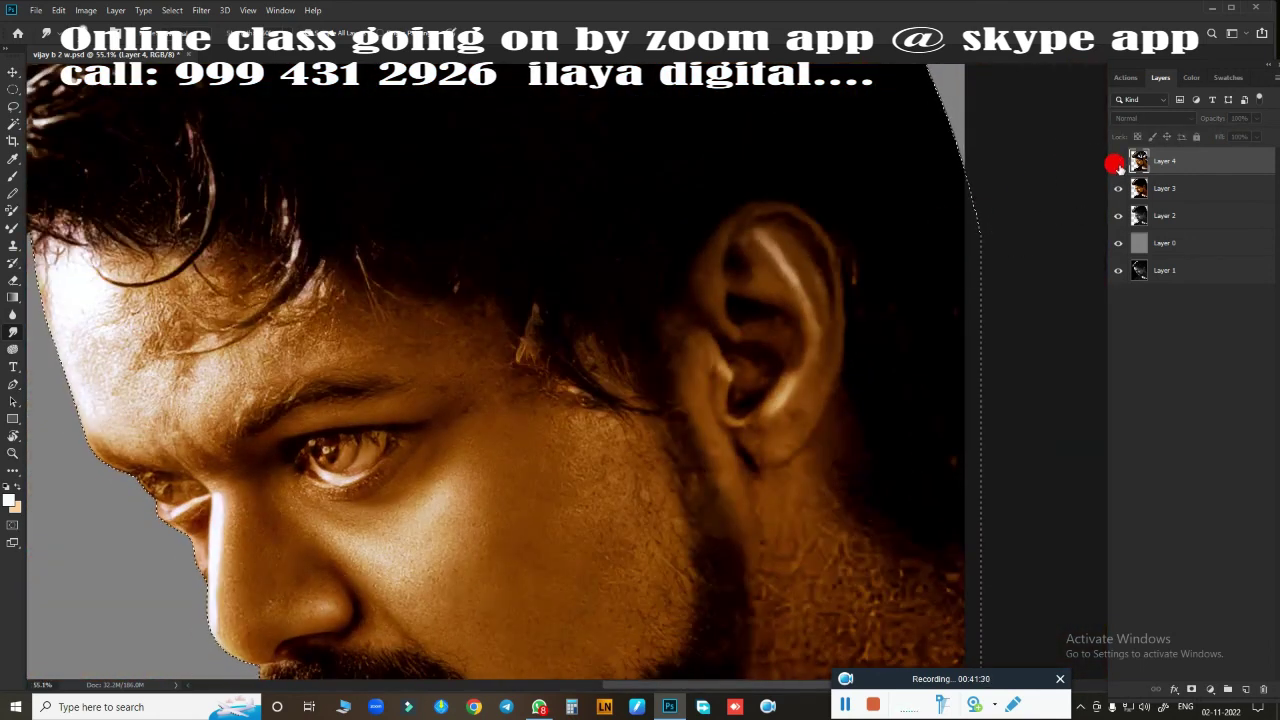
click(1118, 163)
key(bracketright)
key(bracketright)
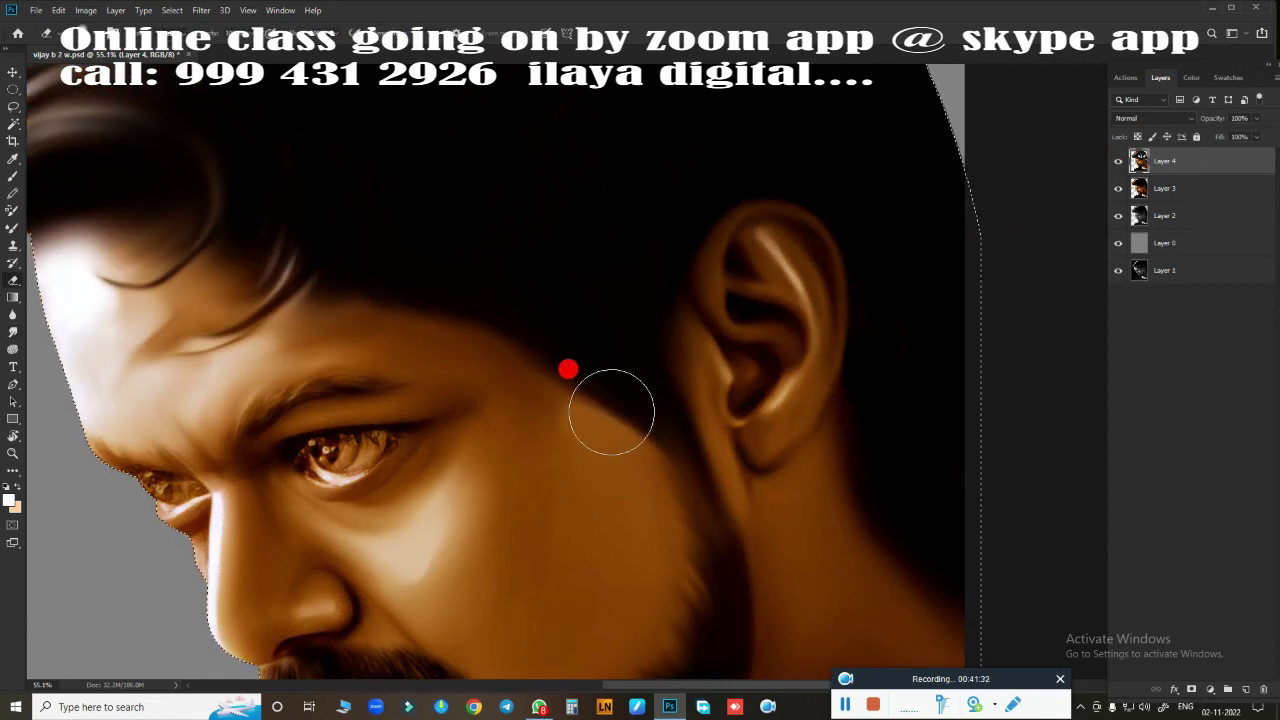
key(bracketleft)
key(bracketleft)
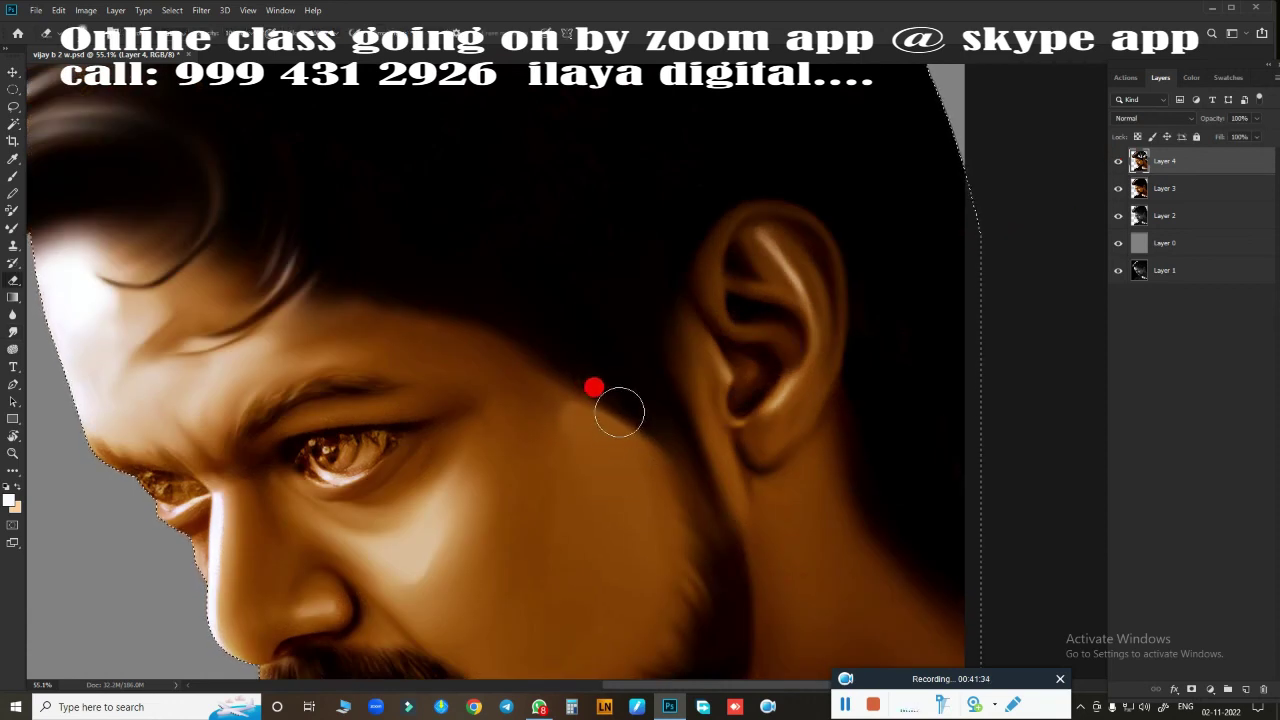
drag(620, 400, 630, 412)
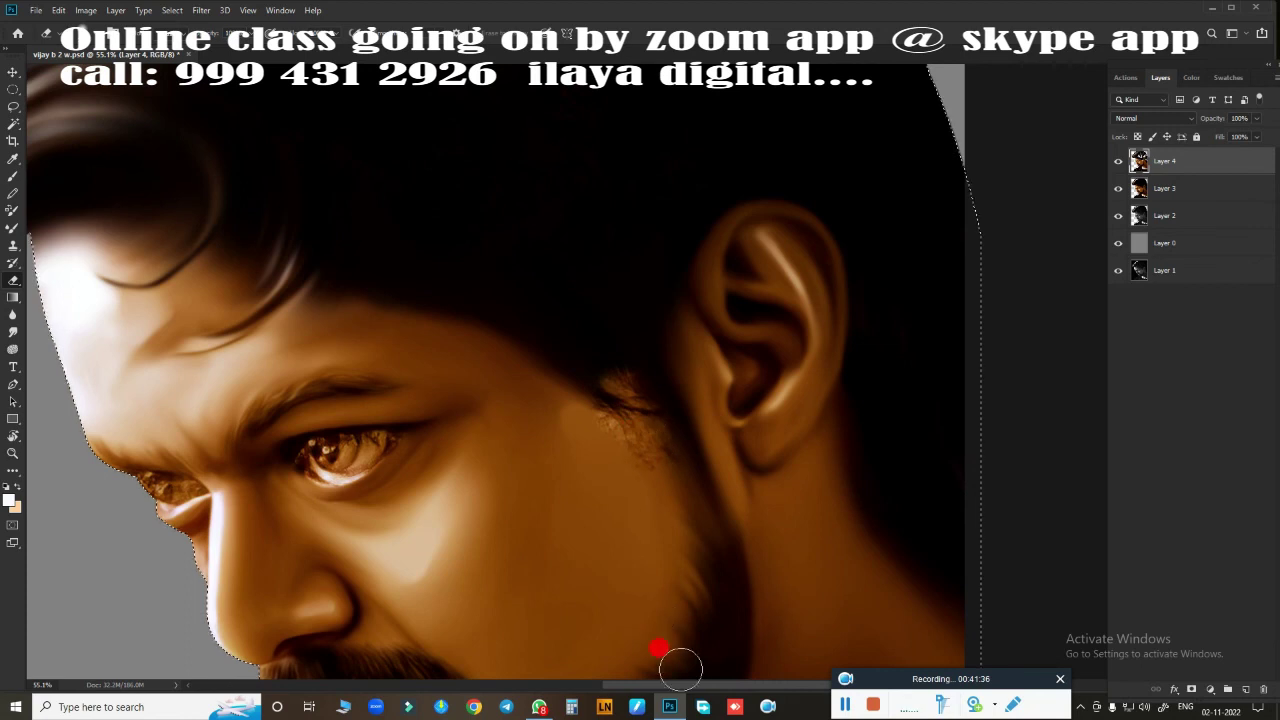
scroll(660, 530, up, 3)
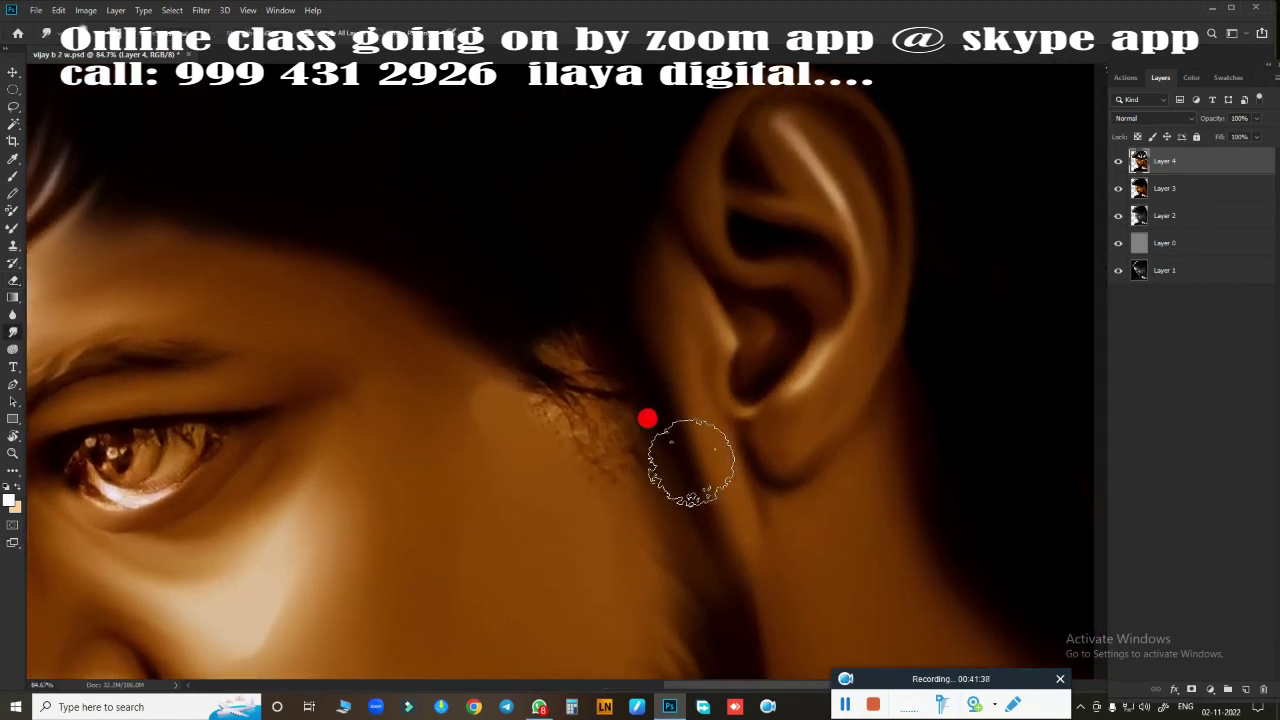
drag(691, 462, 622, 492)
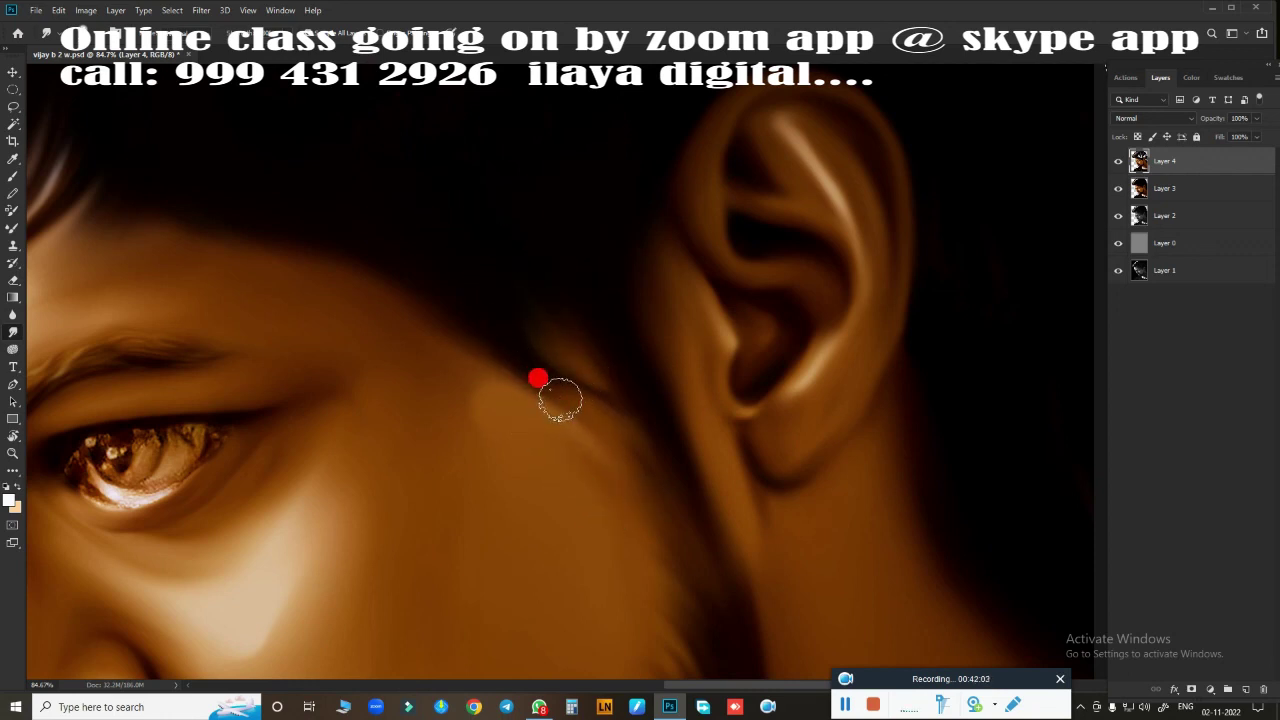
drag(560, 400, 467, 314)
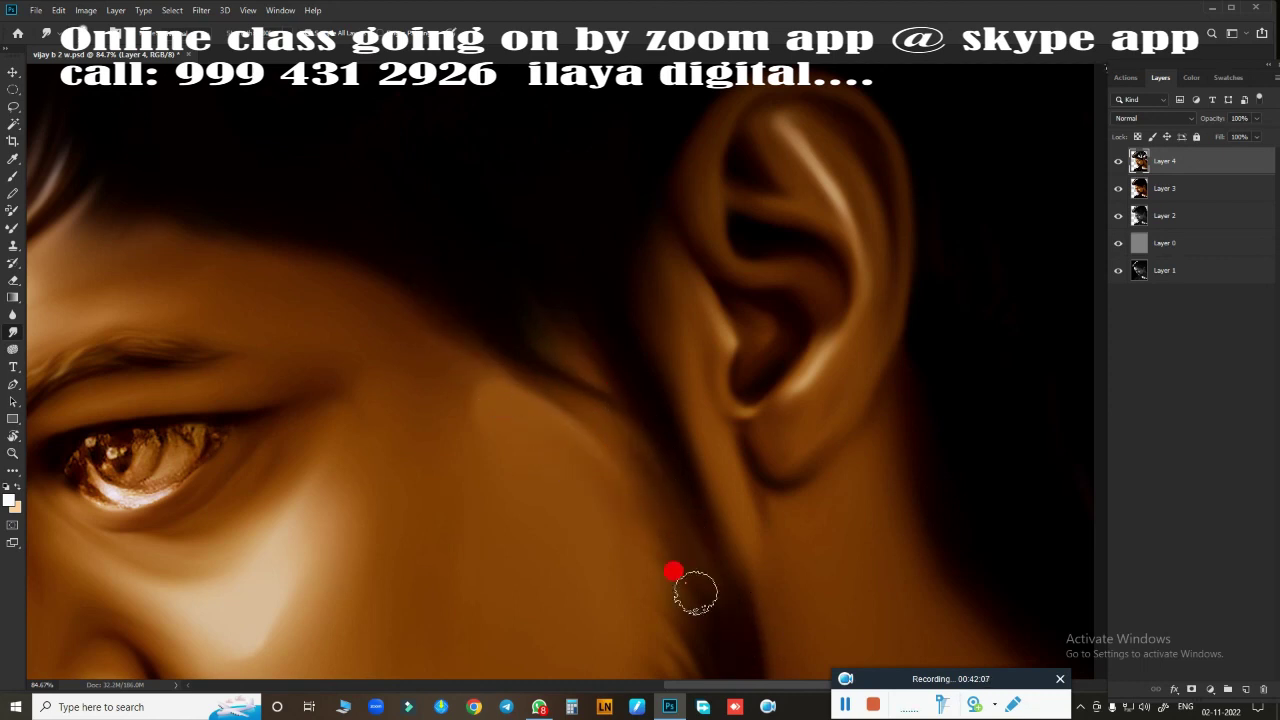
scroll(676, 583, down, 5)
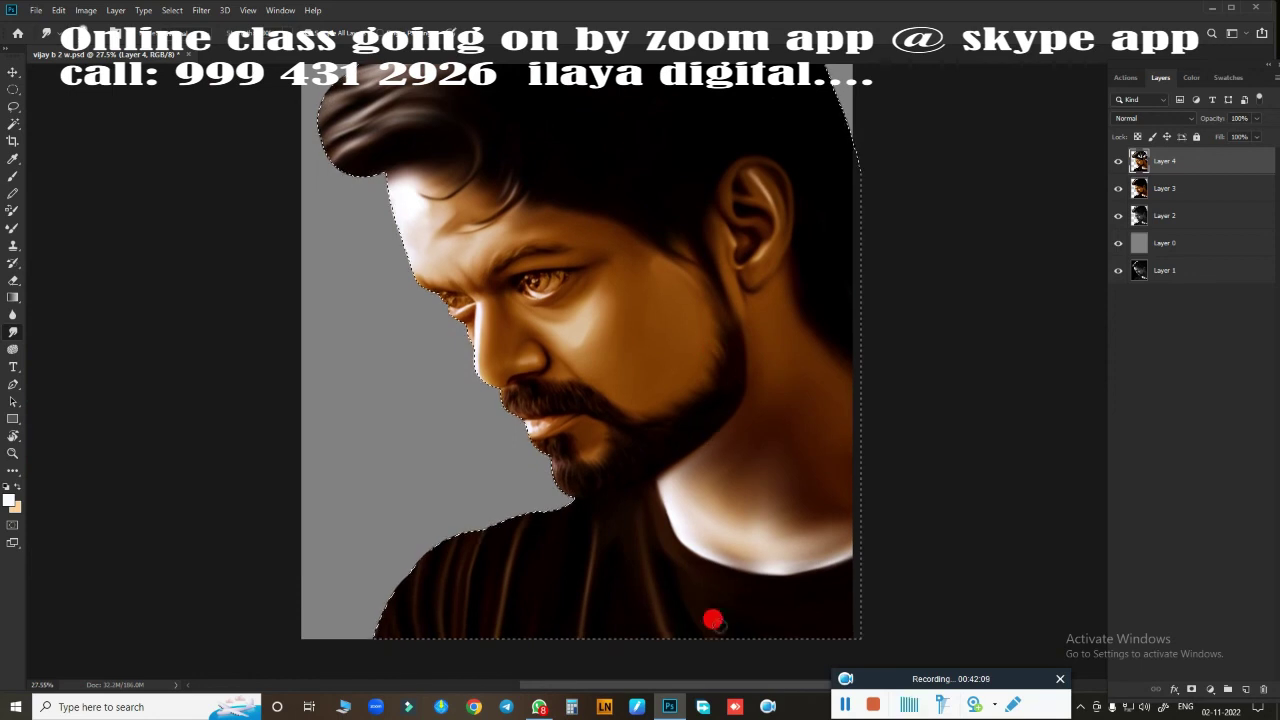
- Save the finished portrait as vijay b 2 w.psd with the subject selection kept
key(ctrl+d)
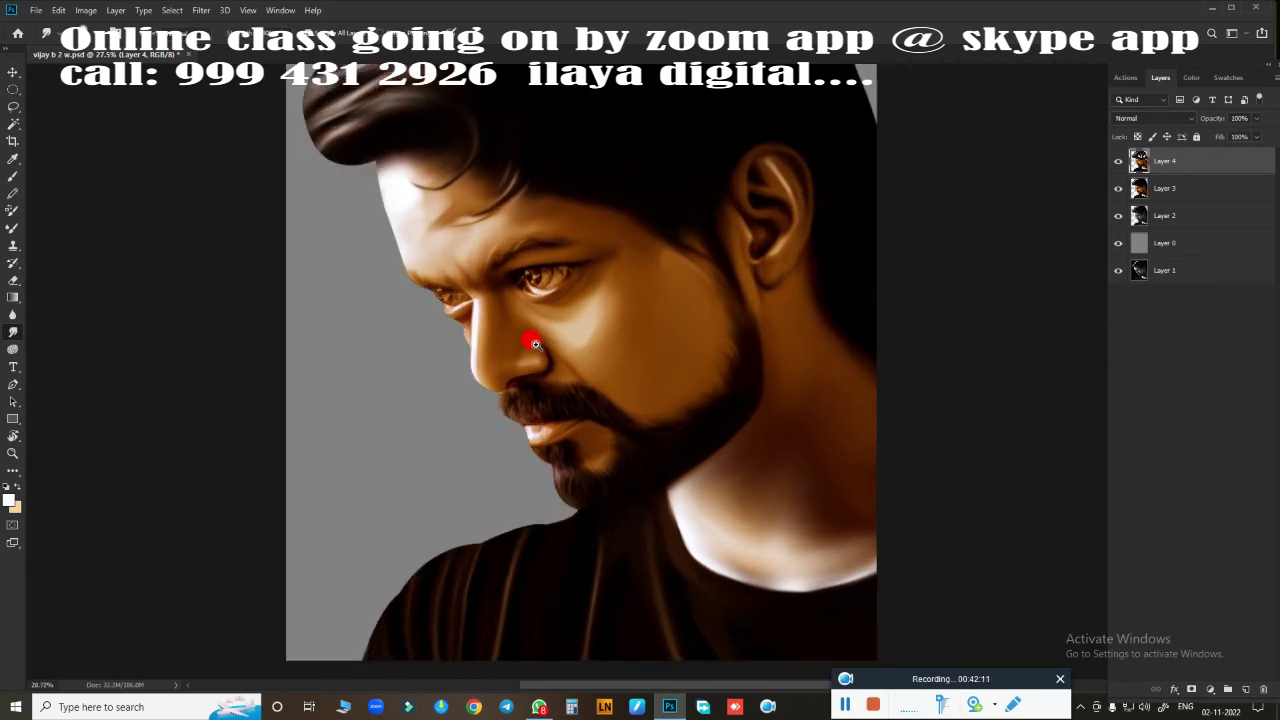
scroll(523, 340, down, 2)
key(ctrl+z)
key(ctrl+s)
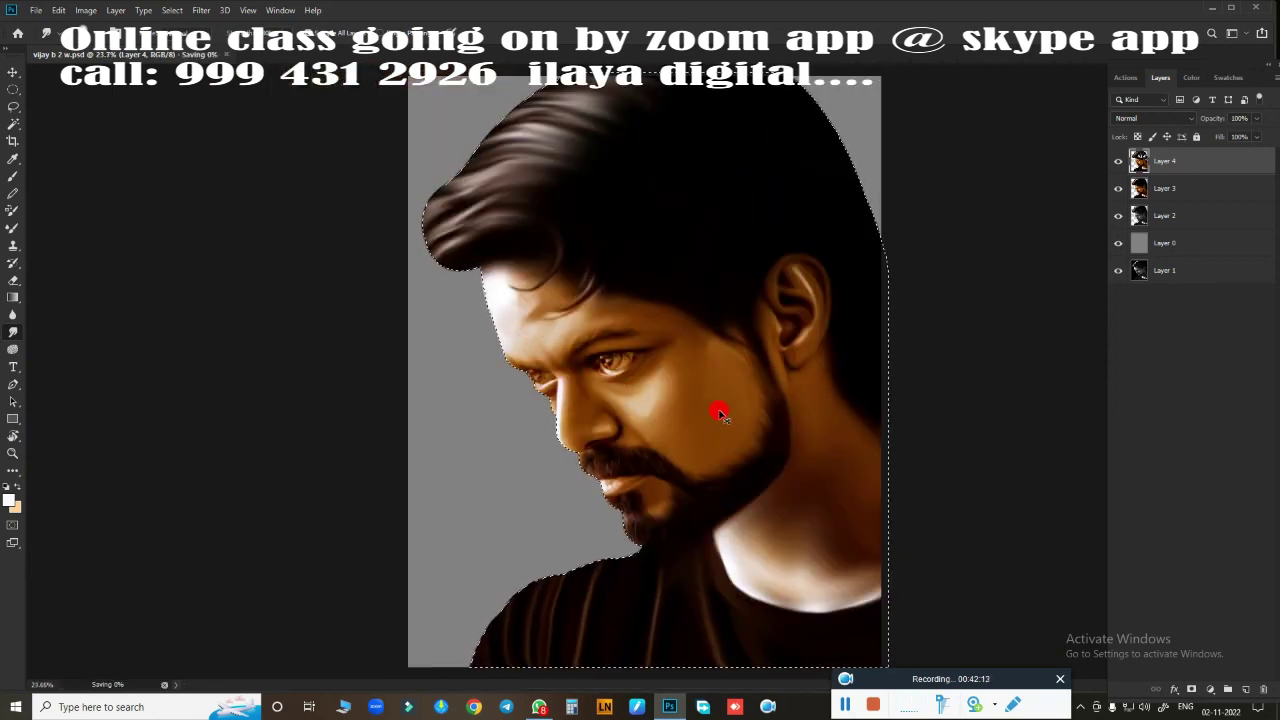
scroll(778, 472, up, 2)
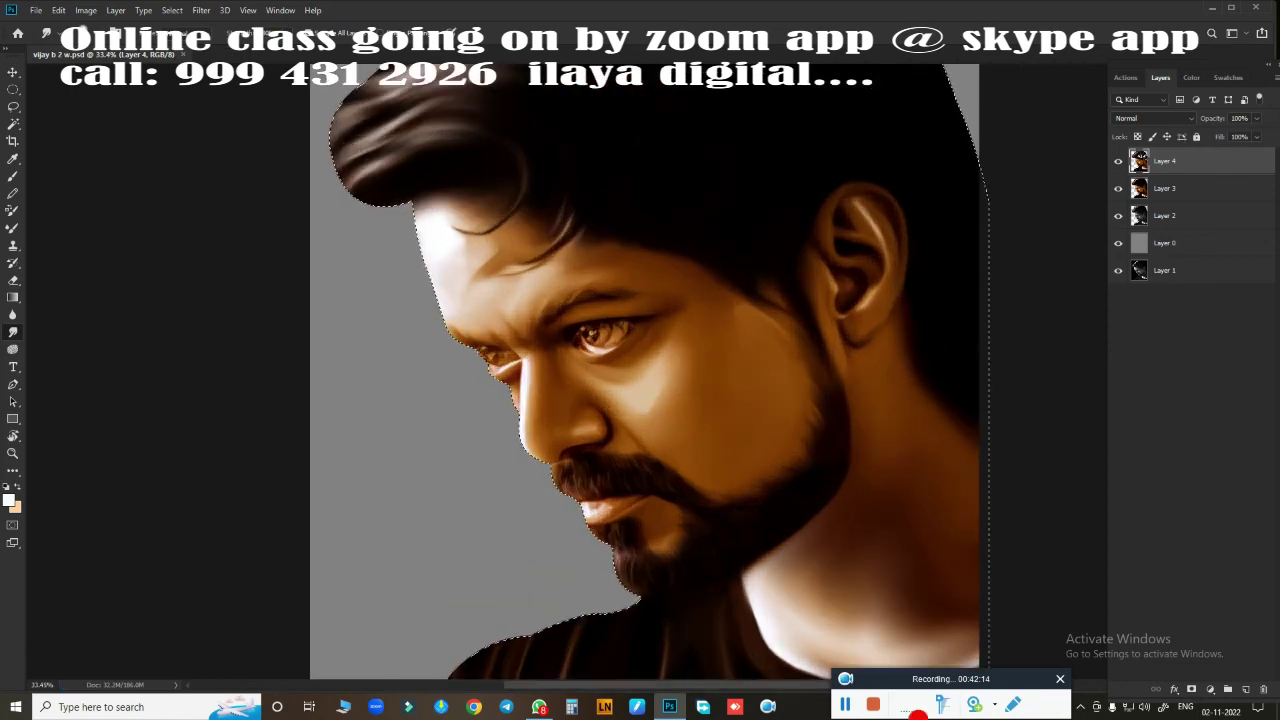